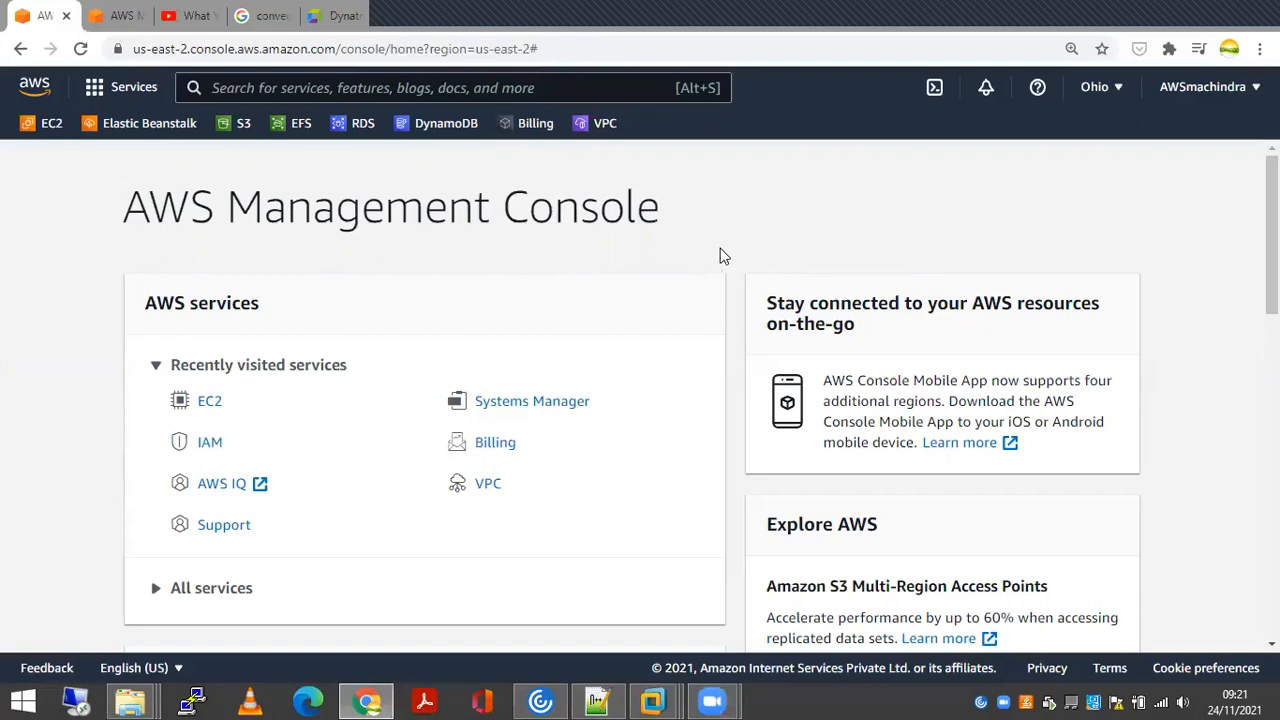
# Open the running EC2 instances in the Ohio region and start launching a new instance
pyautogui.click(211, 402)
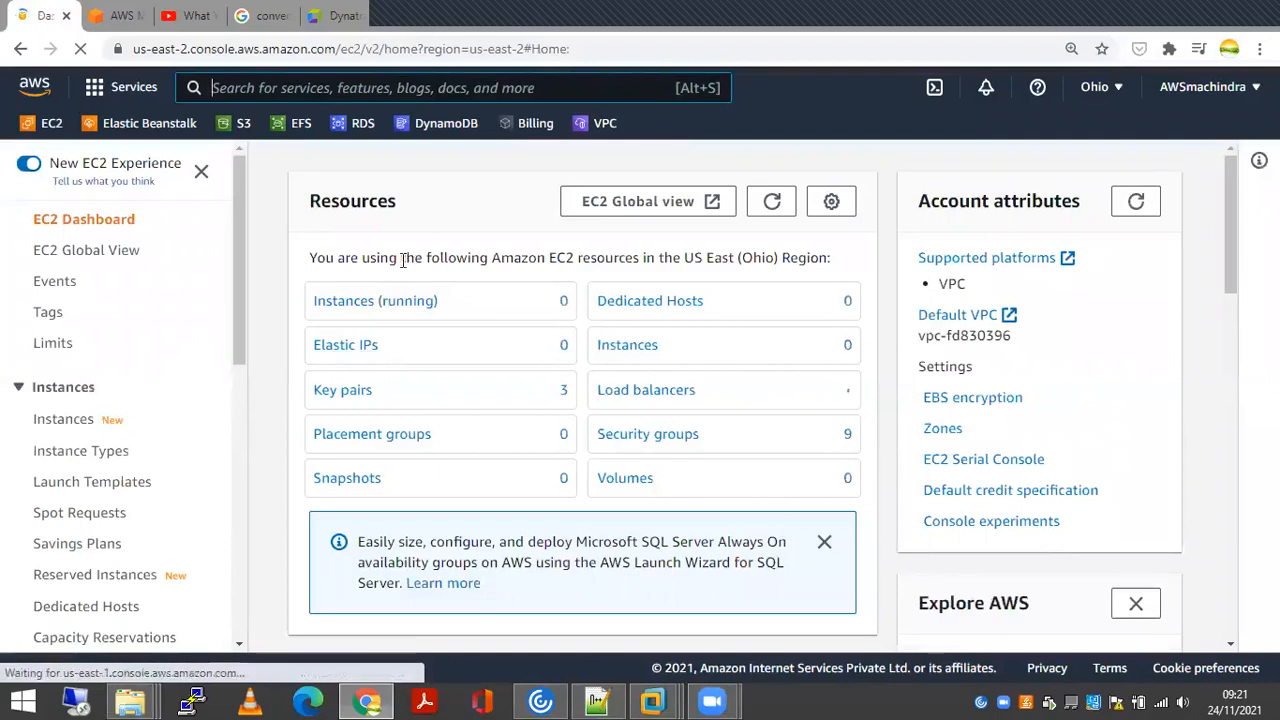
pyautogui.click(371, 302)
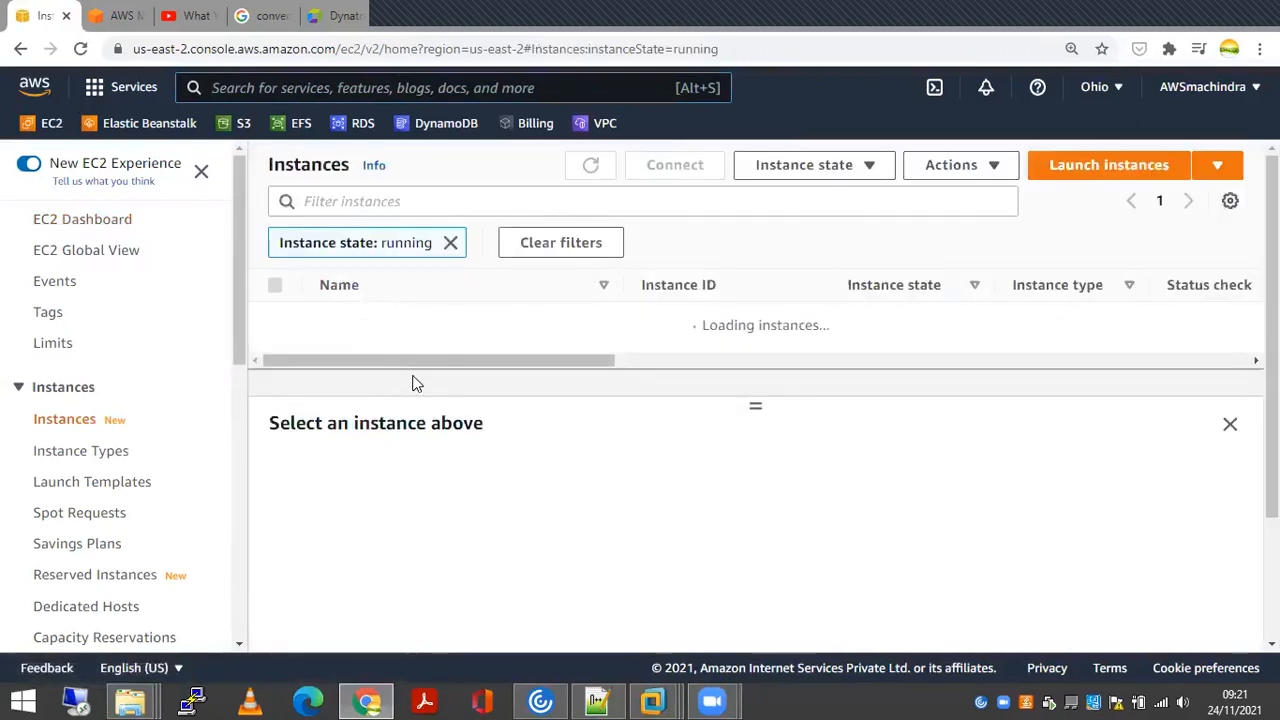
pyautogui.click(1100, 172)
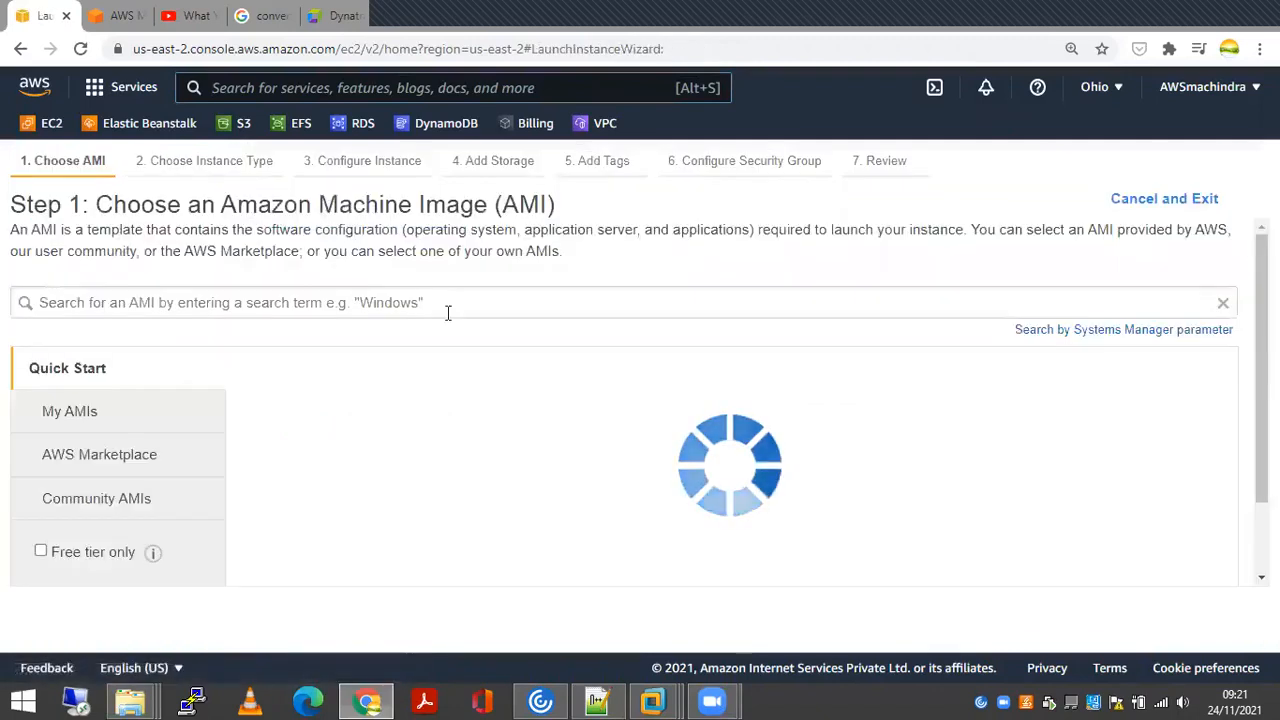
# Search the AMIs for "windows" and select the first Windows image in the results
pyautogui.click(461, 303)
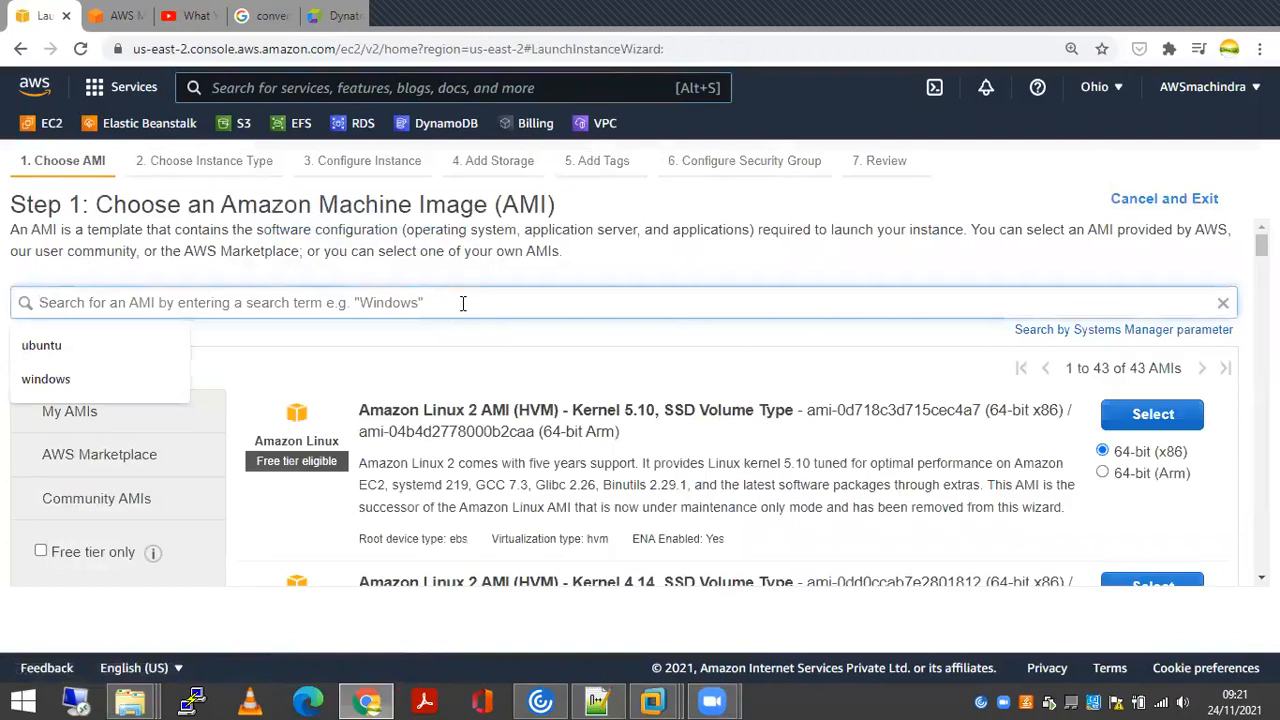
pyautogui.press('Down')
pyautogui.press('Down')
pyautogui.press('Return')
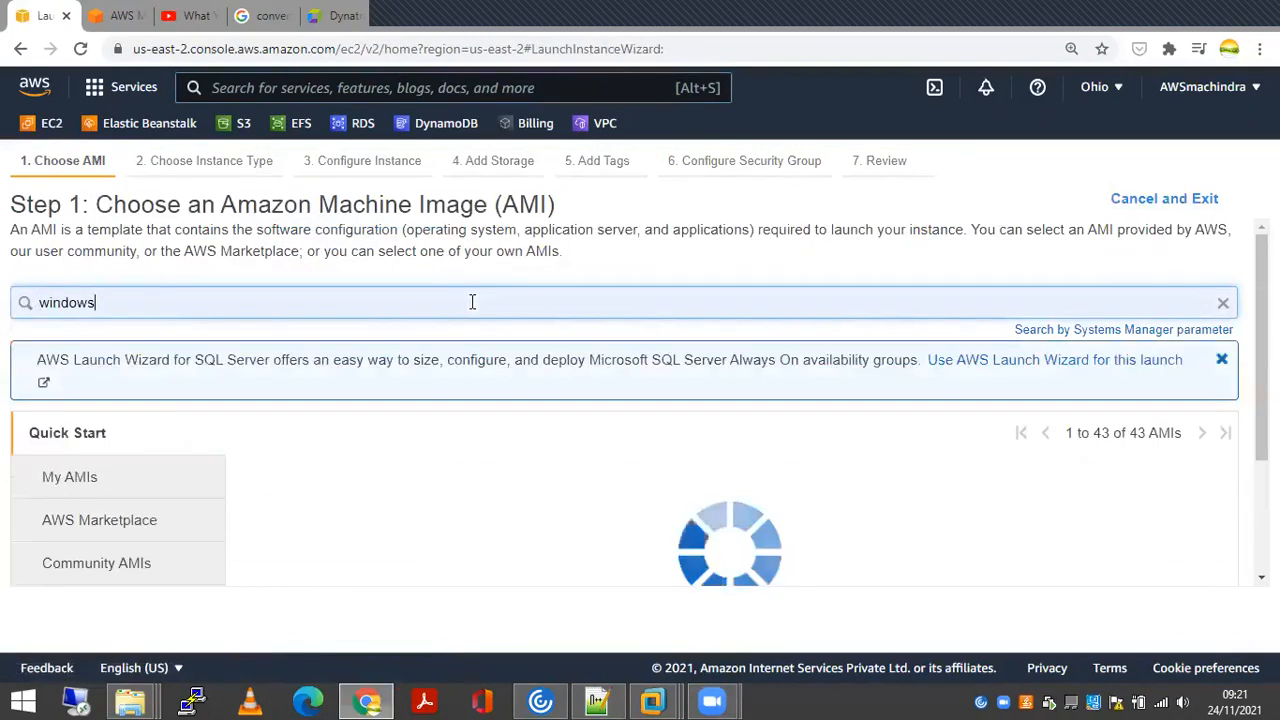
pyautogui.click(1114, 478)
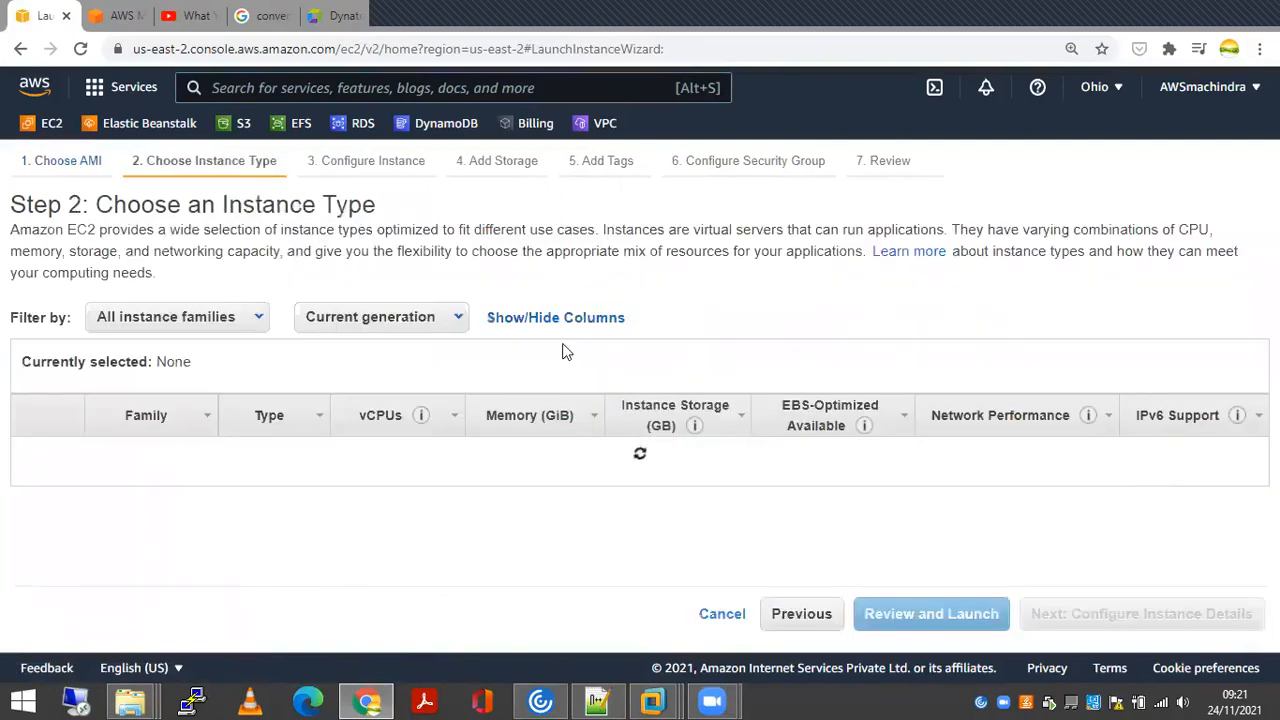
# Launch the instance as t2.micro with the existing key pair AWSDemo131121, acknowledging access to its private key file
pyautogui.scroll(-1, 543, 358)
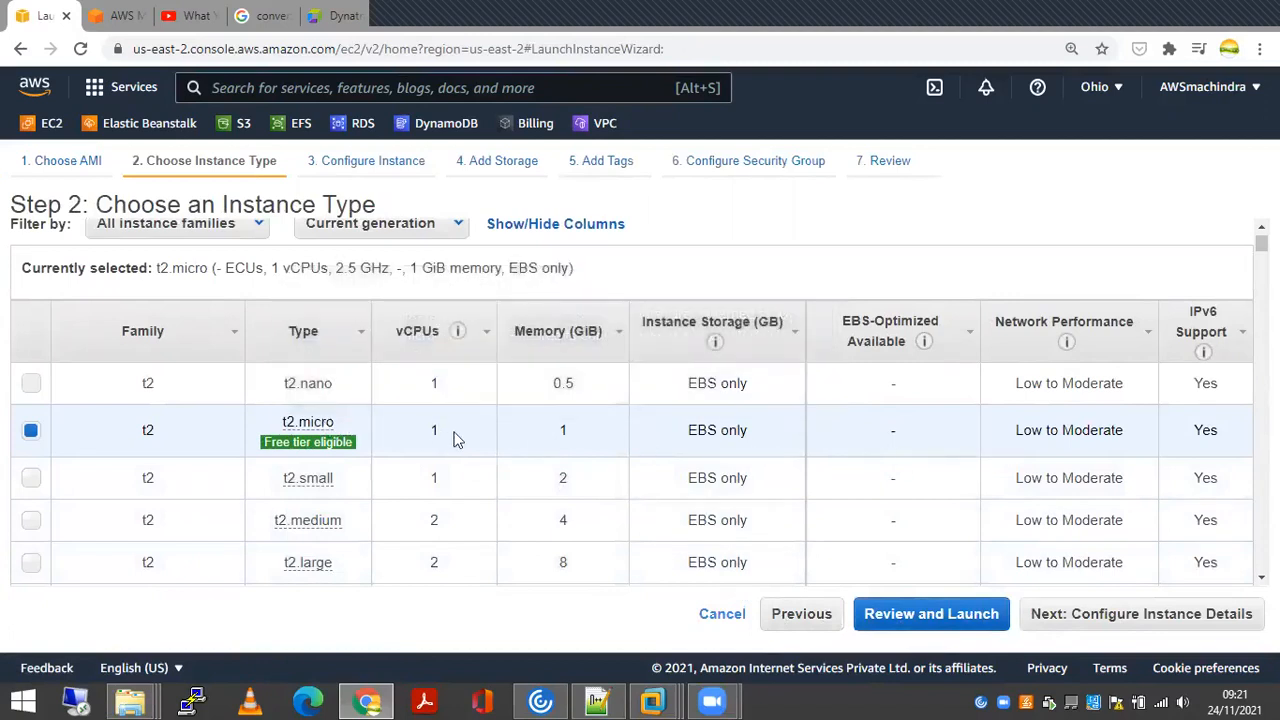
pyautogui.click(926, 616)
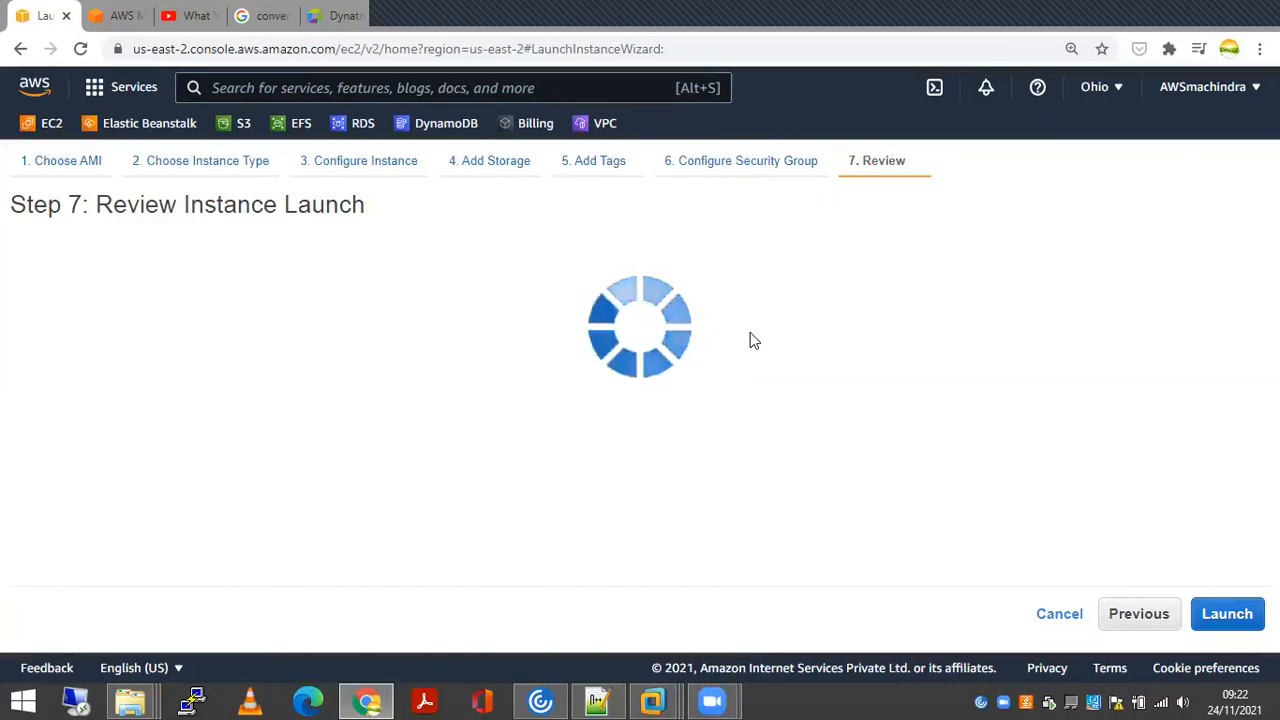
pyautogui.click(1235, 618)
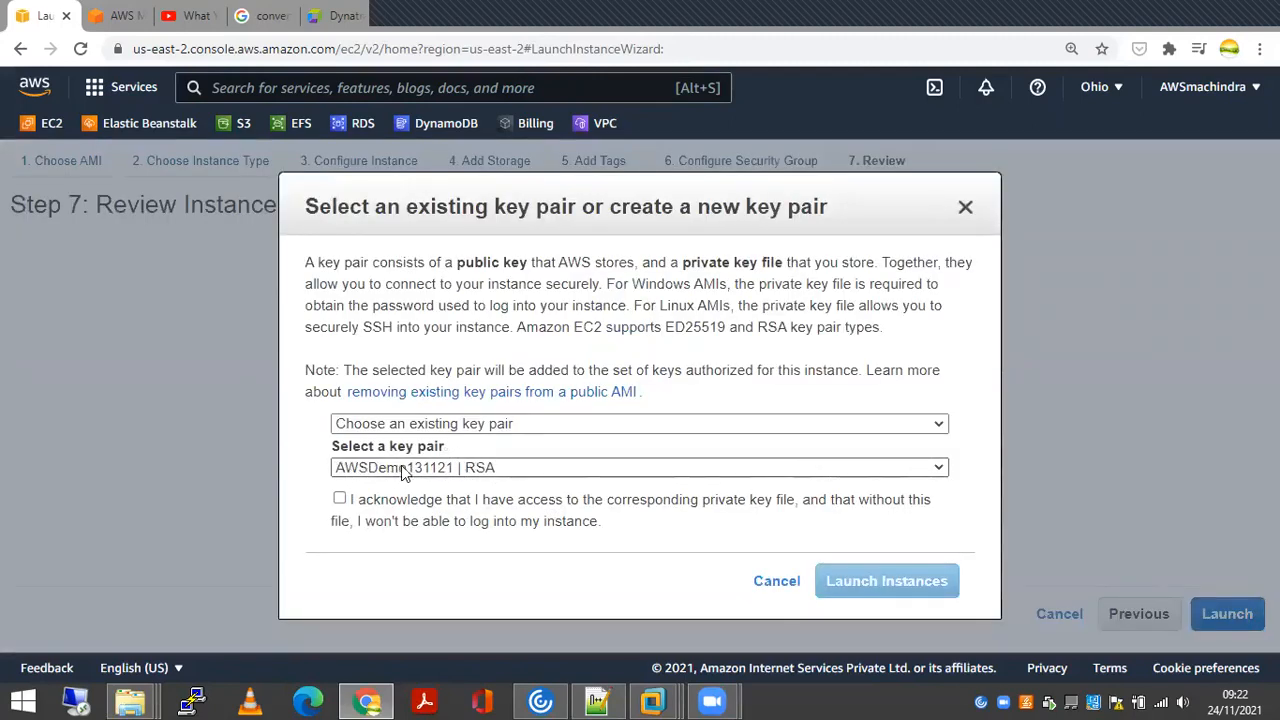
pyautogui.click(339, 498)
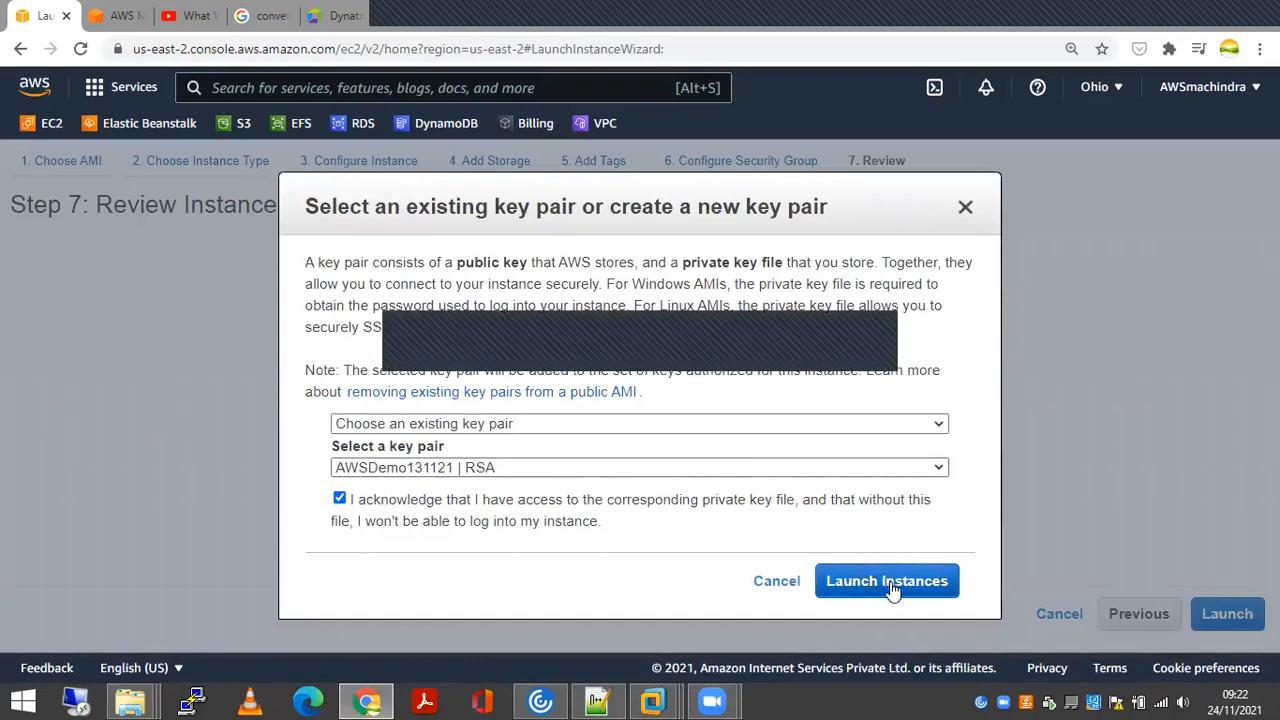
pyautogui.click(886, 581)
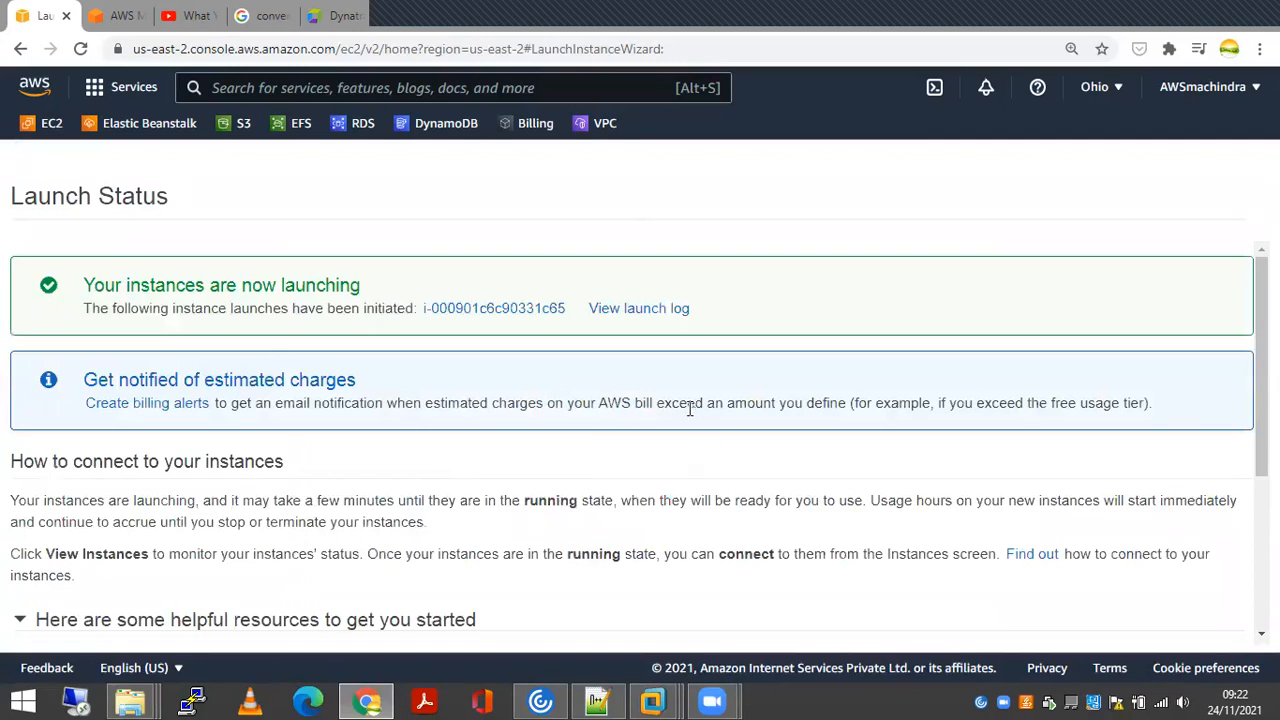
# Return to the EC2 instances list and remove the "running" search filter
pyautogui.scroll(-3, 1040, 555)
pyautogui.click(1195, 627)
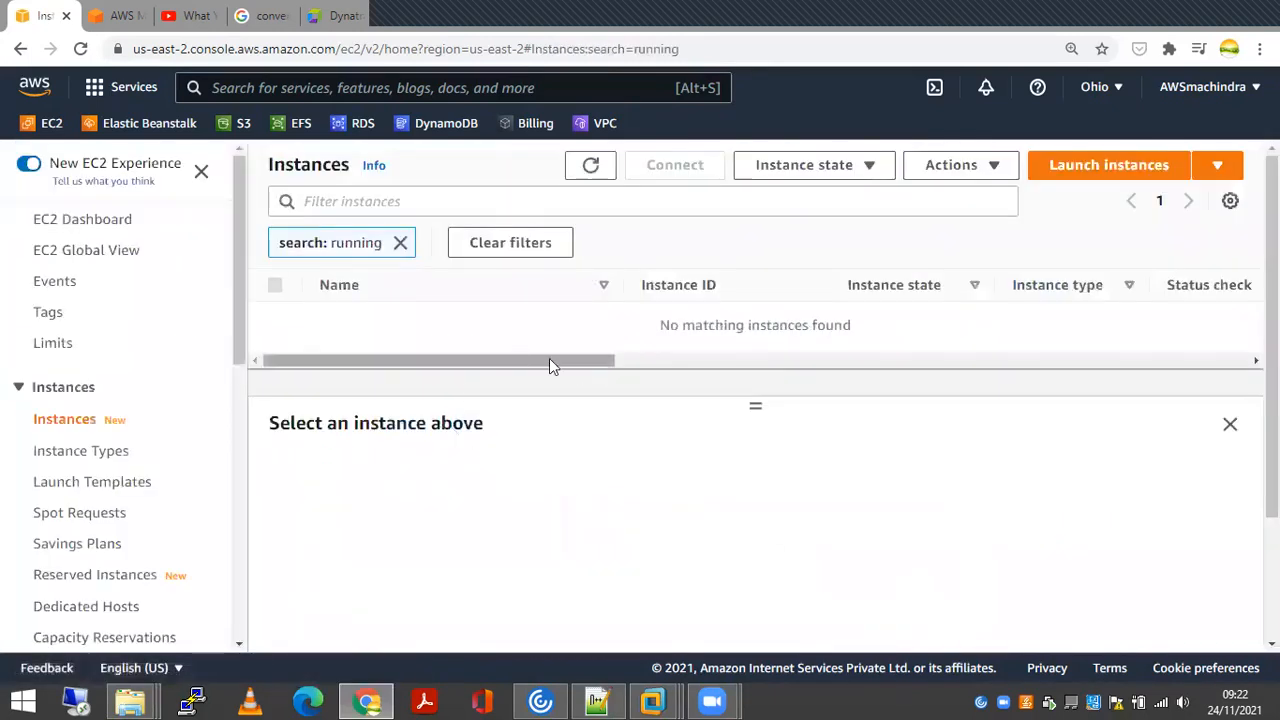
pyautogui.click(593, 167)
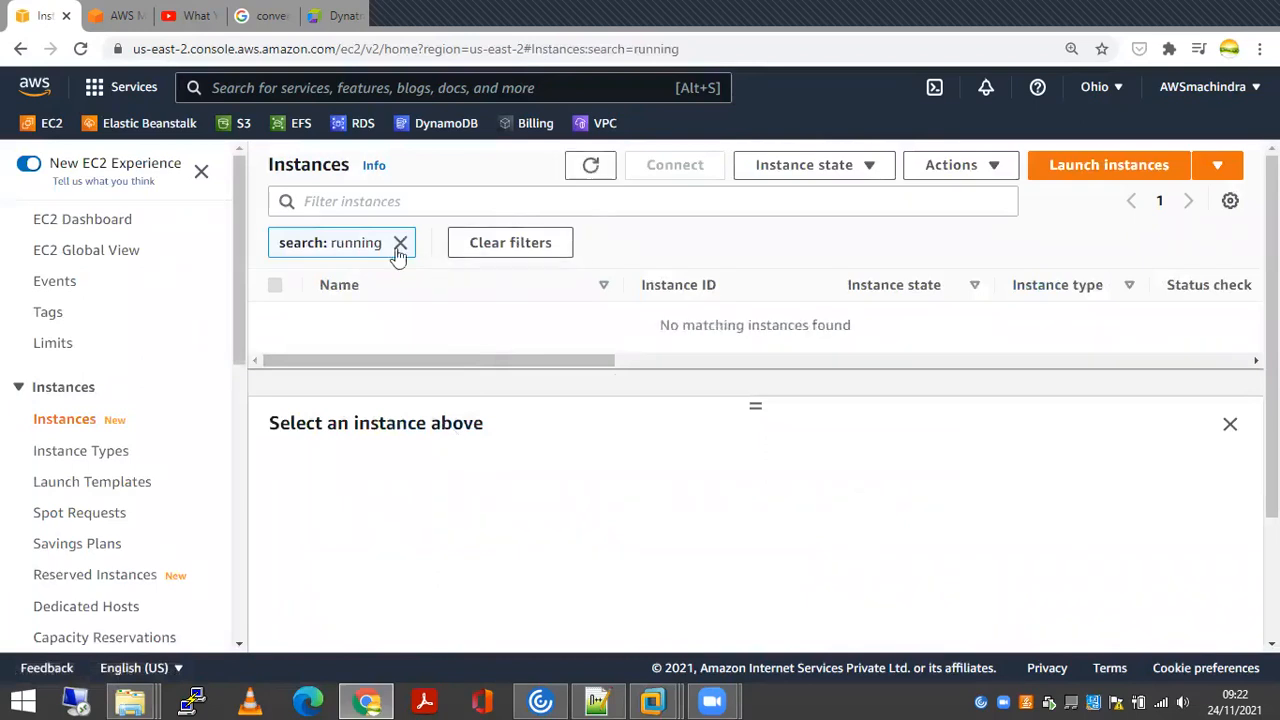
pyautogui.click(400, 243)
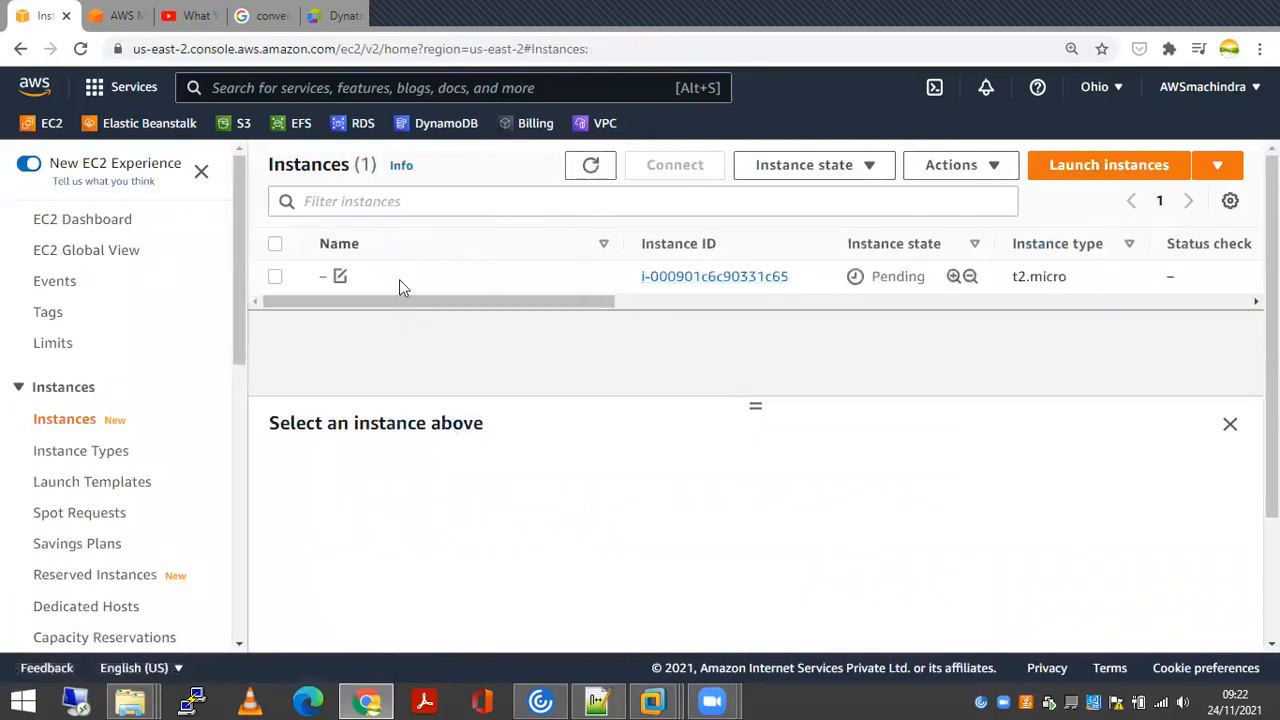
# Try to name the newly launched instance "Server 1"
pyautogui.click(345, 279)
pyautogui.click(485, 315)
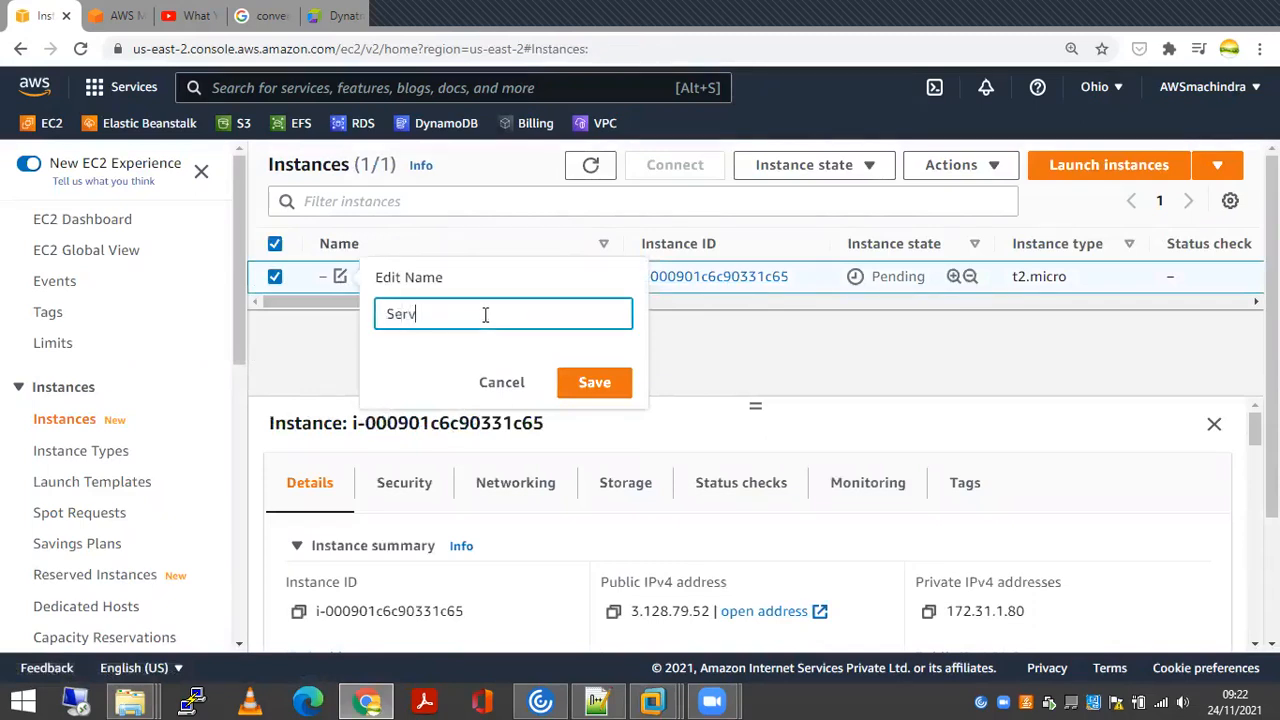
pyautogui.write('Server 1')
pyautogui.hotkey('ctrl', 'a')
pyautogui.press('BackSpace')
pyautogui.click(597, 382)
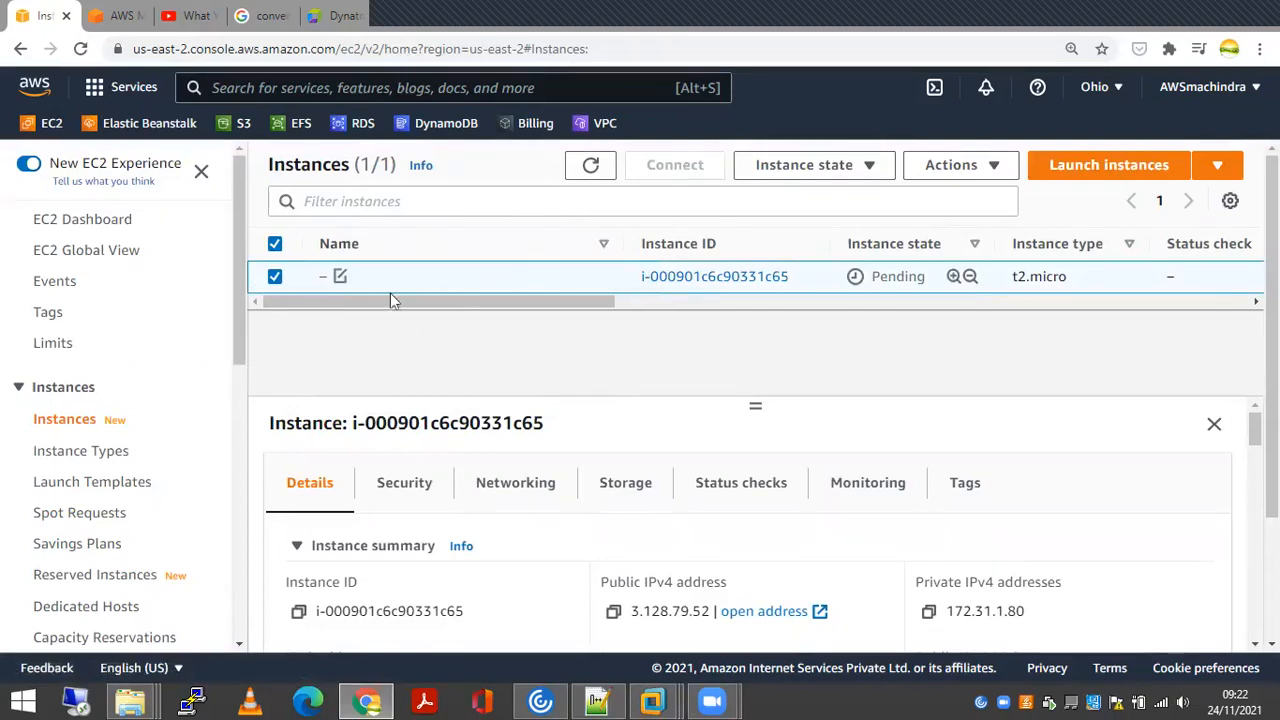
# Refresh the instances list and name the new instance Server1
pyautogui.click(590, 165)
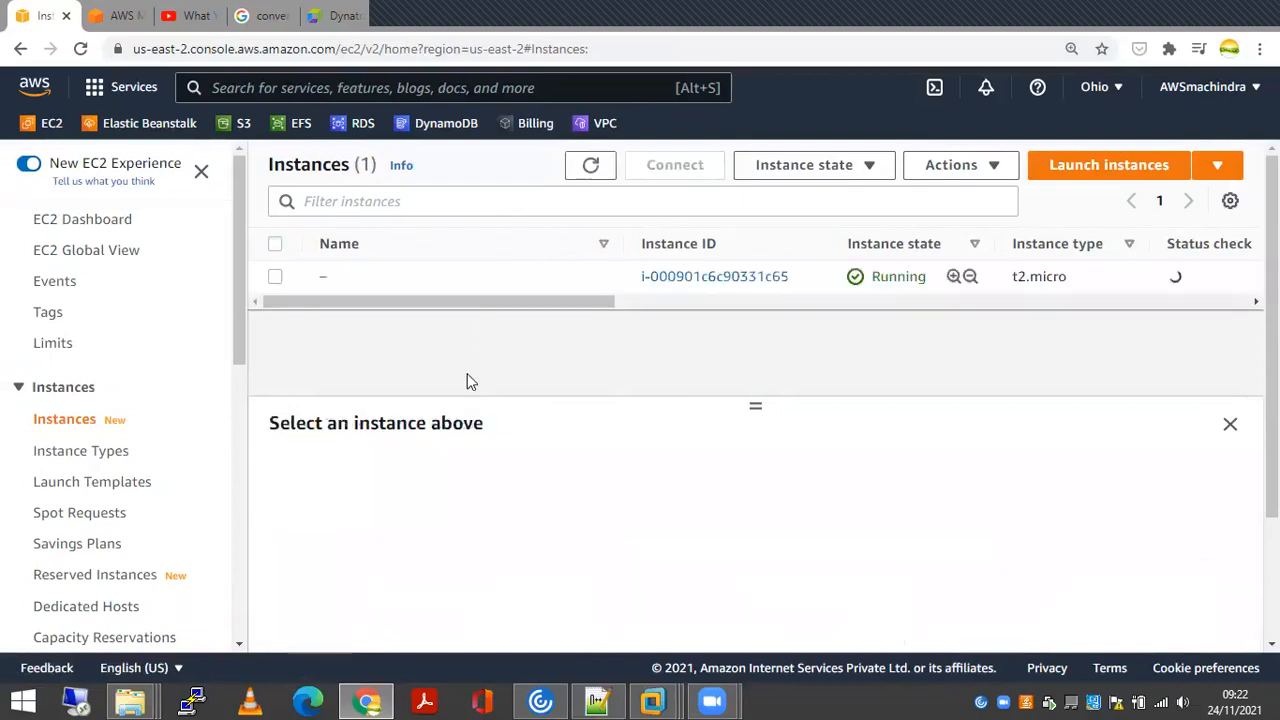
pyautogui.click(340, 276)
pyautogui.click(478, 315)
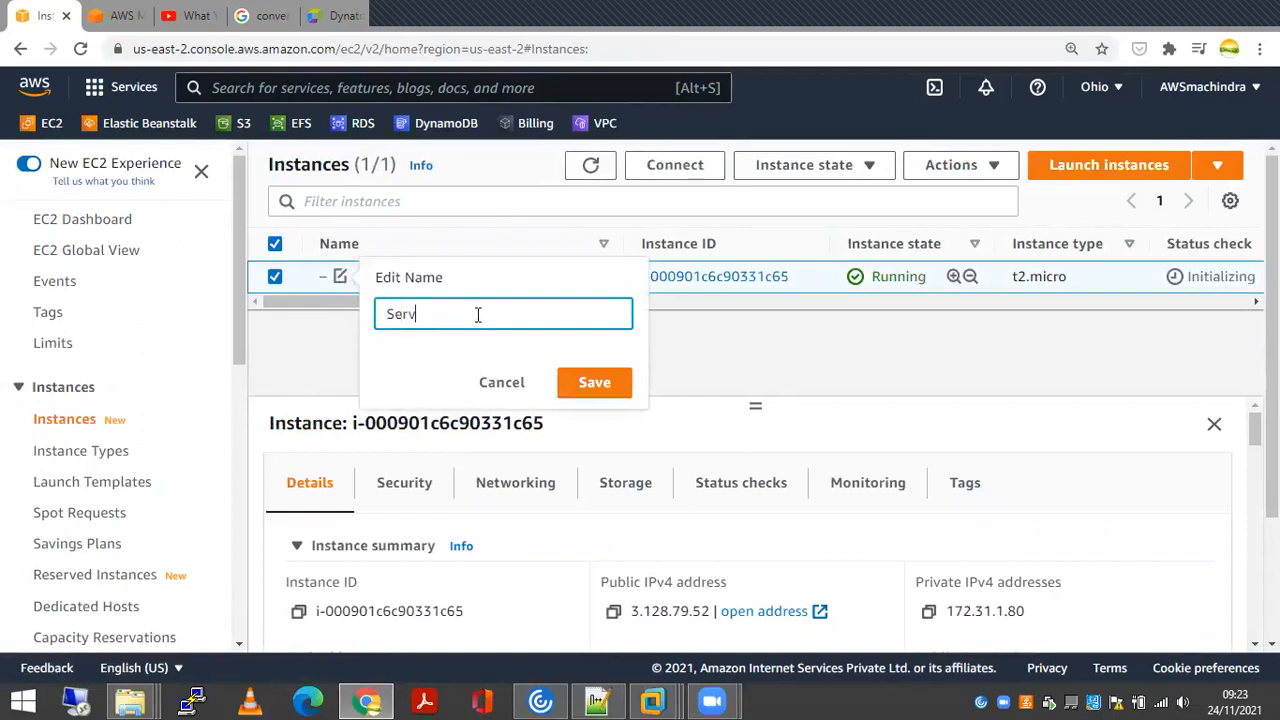
pyautogui.write('Server1')
pyautogui.click(594, 384)
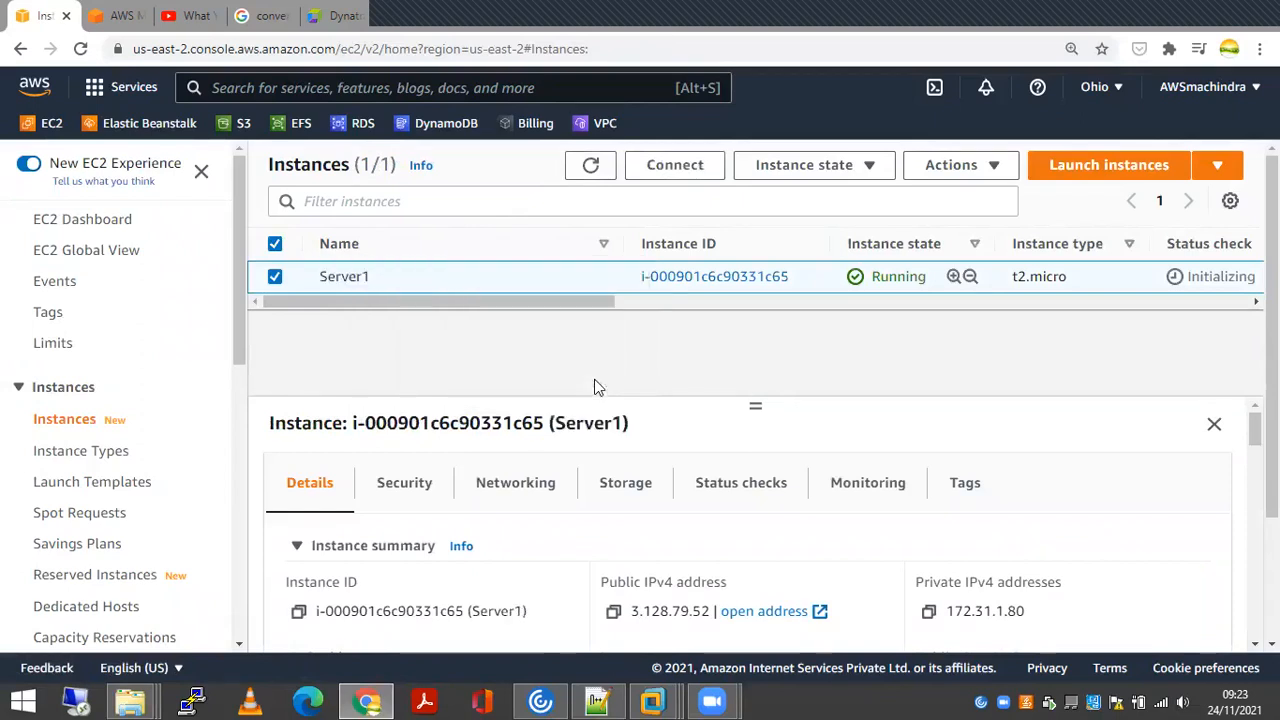
# Configure a second instance launch with the Microsoft Windows Server 2019 Base AMI and the t2.micro type, proceeding to the launch review
pyautogui.click(1114, 176)
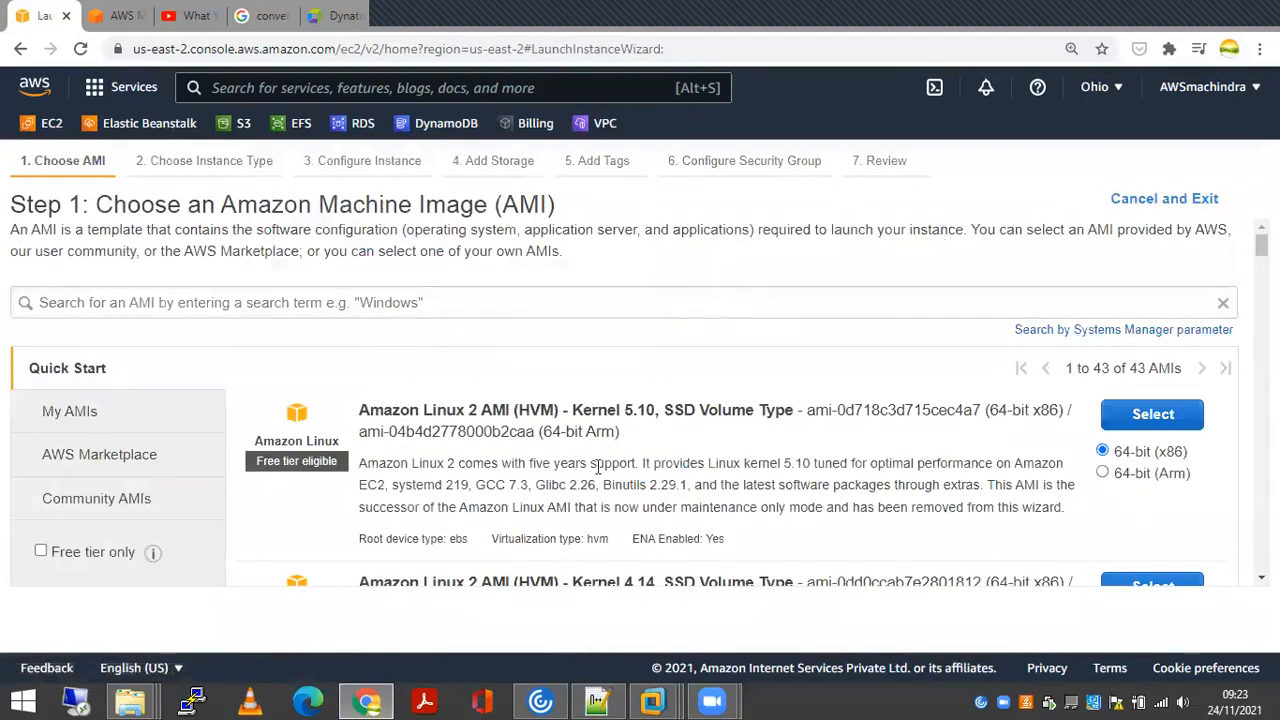
pyautogui.scroll(-10, 598, 467)
pyautogui.scroll(-2, 598, 467)
pyautogui.scroll(3, 598, 470)
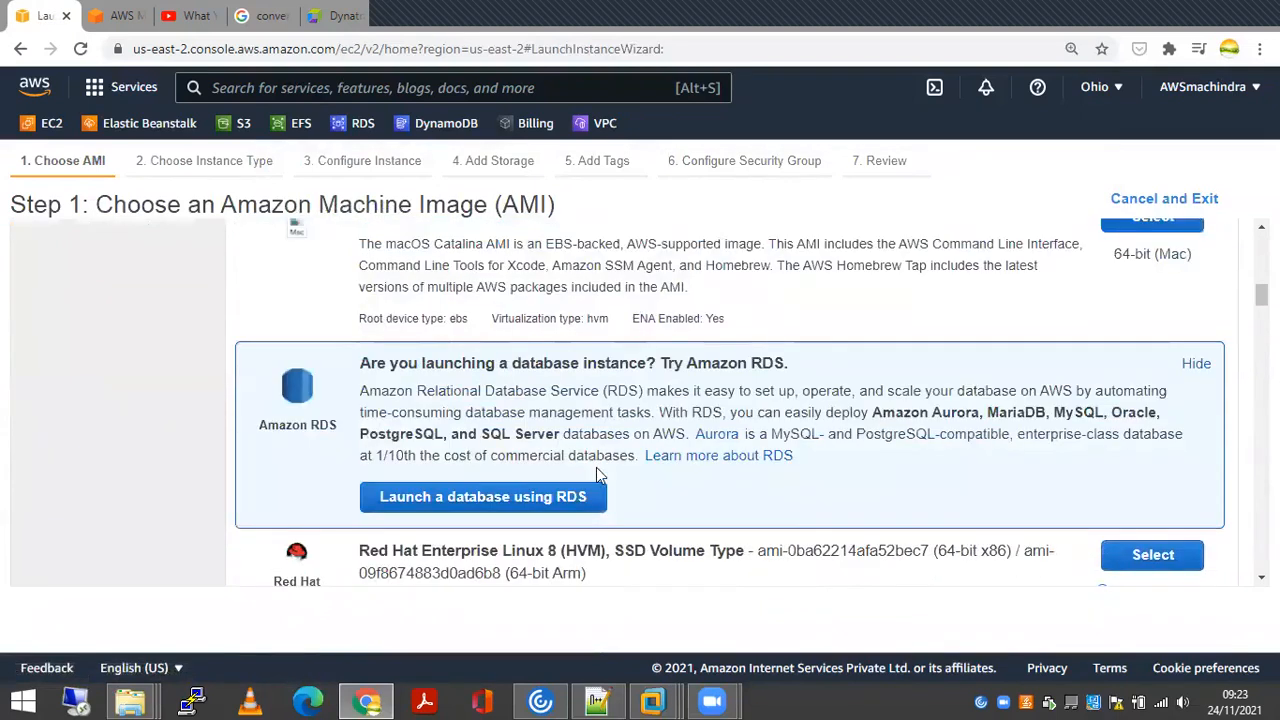
pyautogui.scroll(-6, 596, 467)
pyautogui.scroll(2, 596, 467)
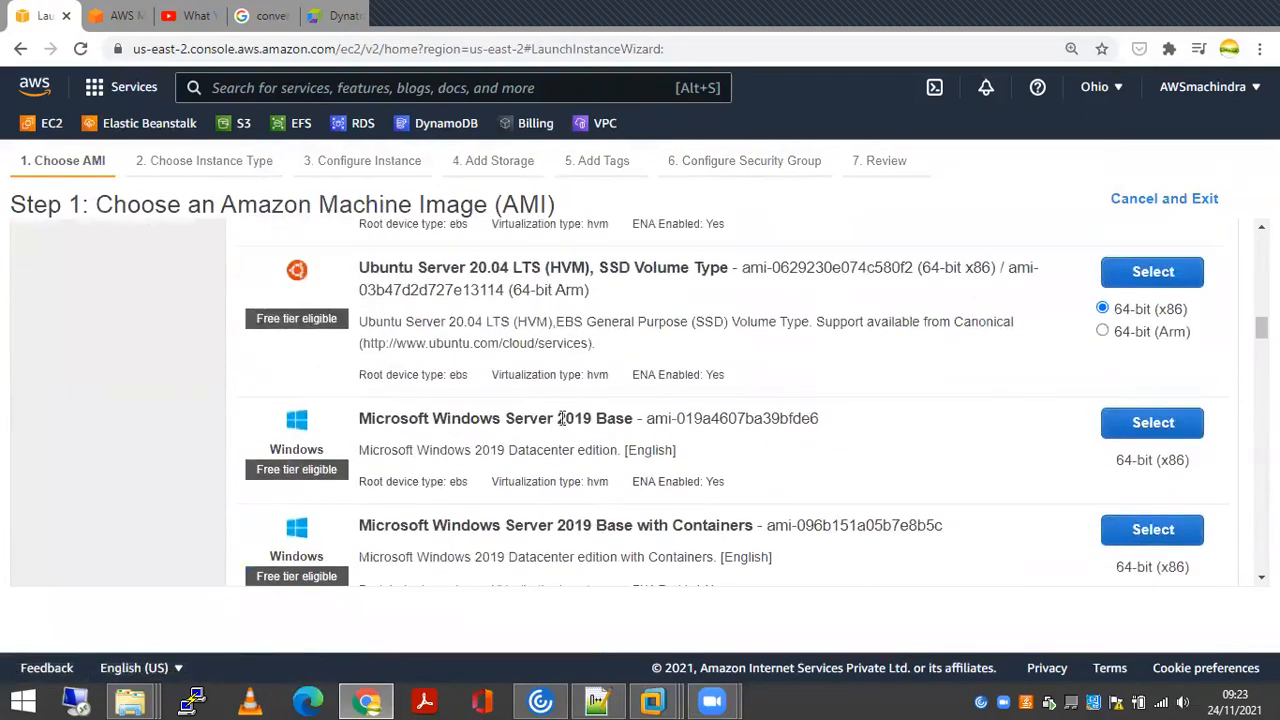
pyautogui.click(1153, 432)
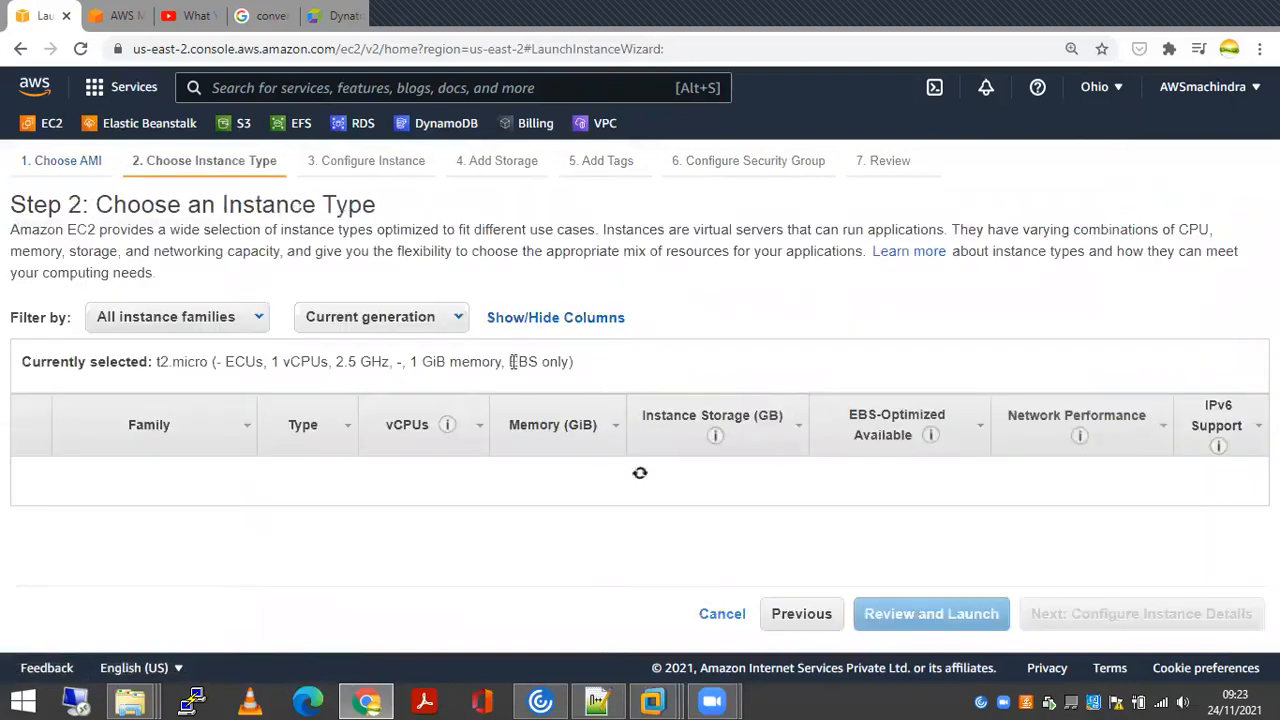
pyautogui.scroll(-1, 512, 362)
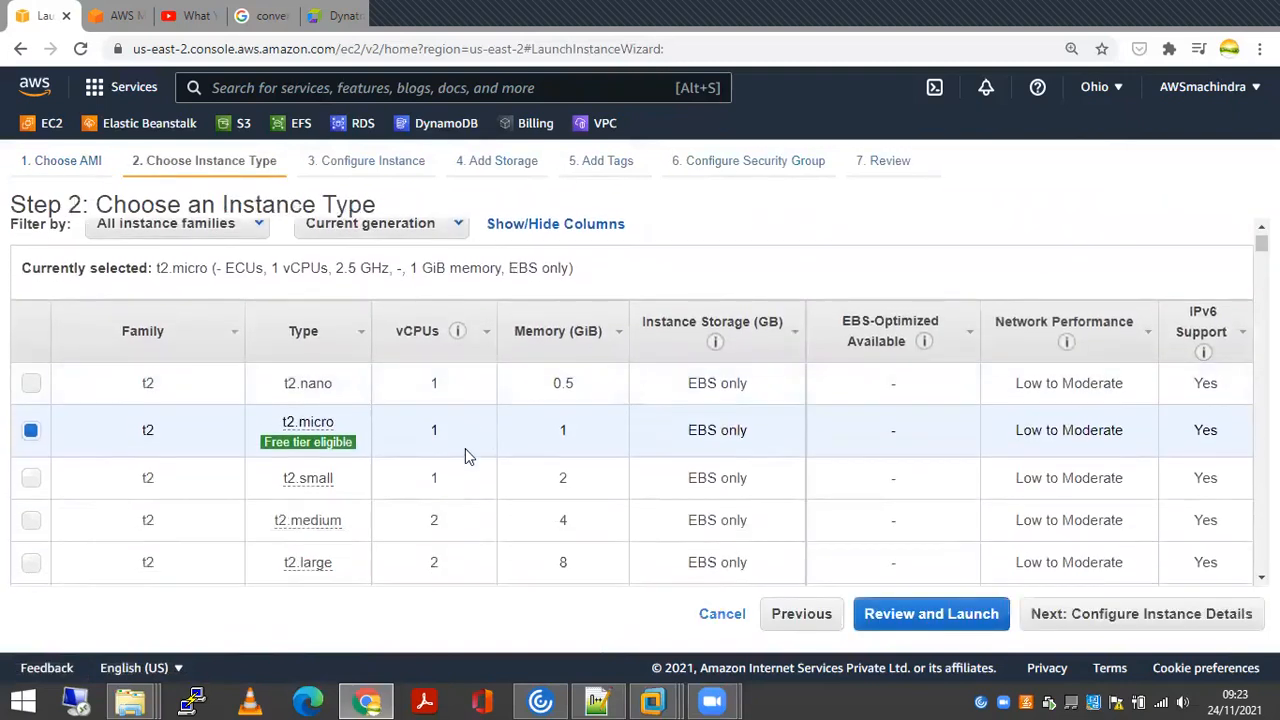
pyautogui.click(943, 618)
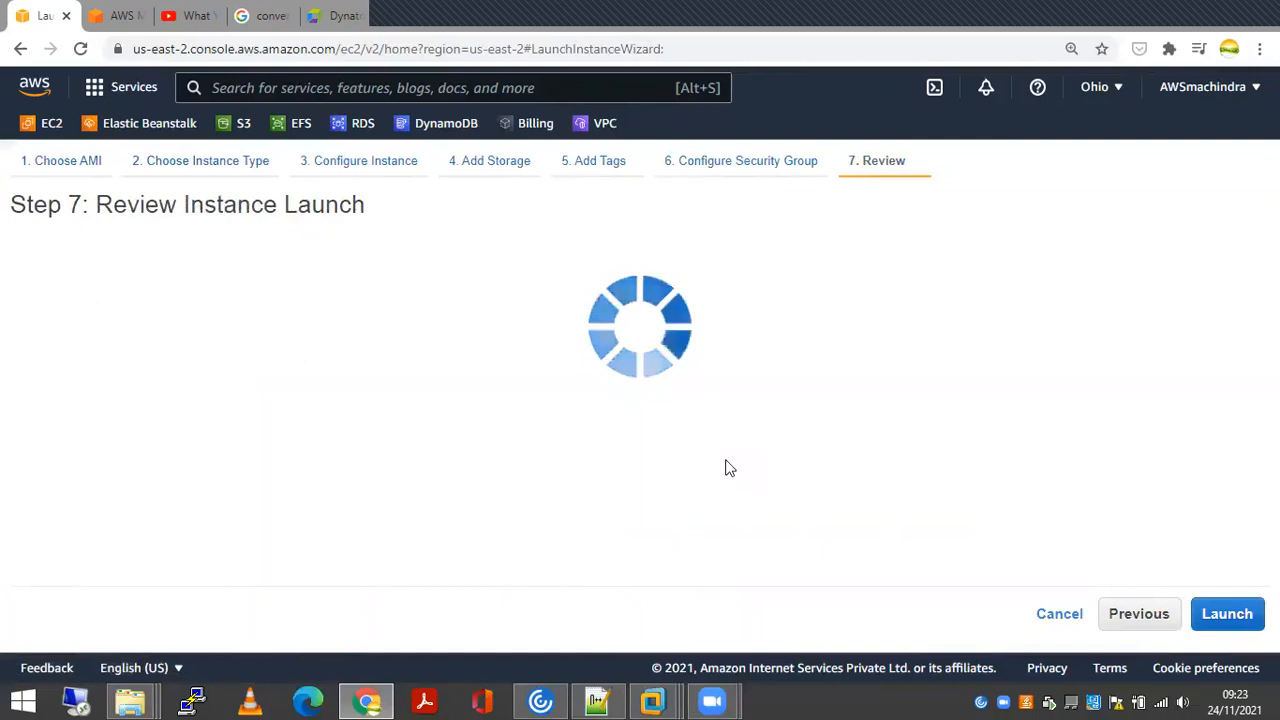
# Open the EC2 instances list in a duplicate browser tab and check Server1's availability zone
pyautogui.rightClick(39, 19)
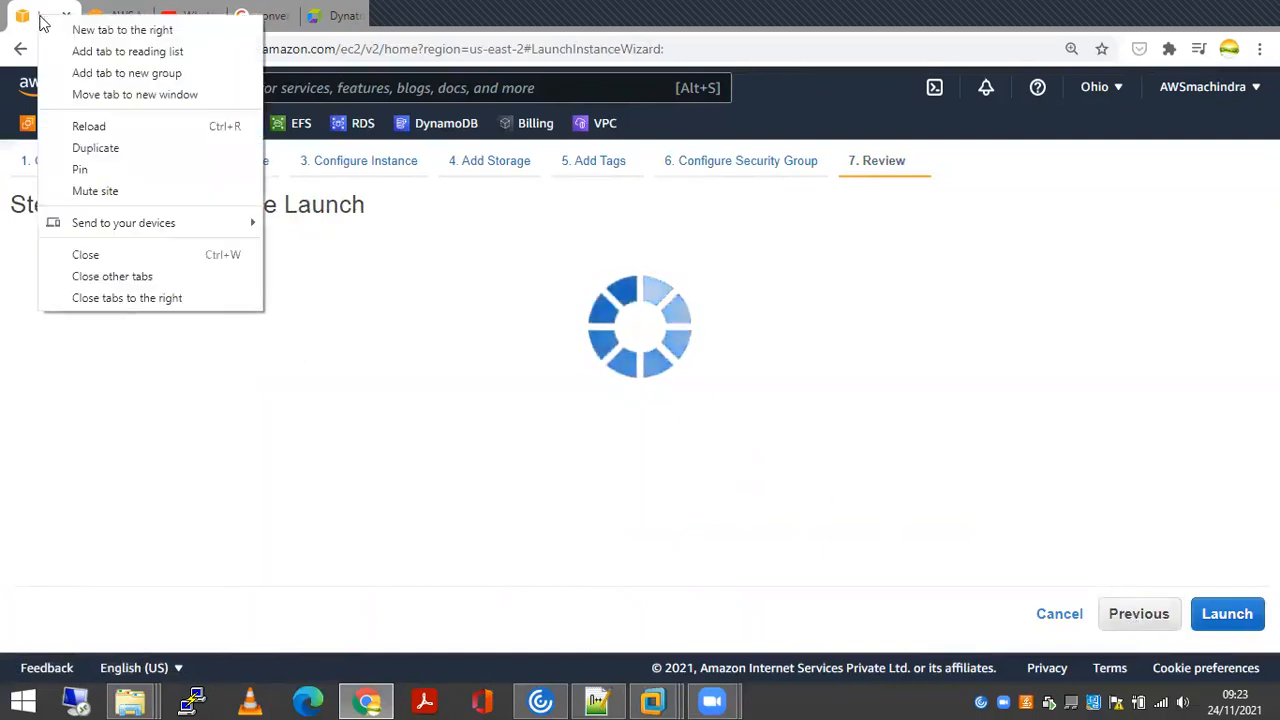
pyautogui.click(98, 148)
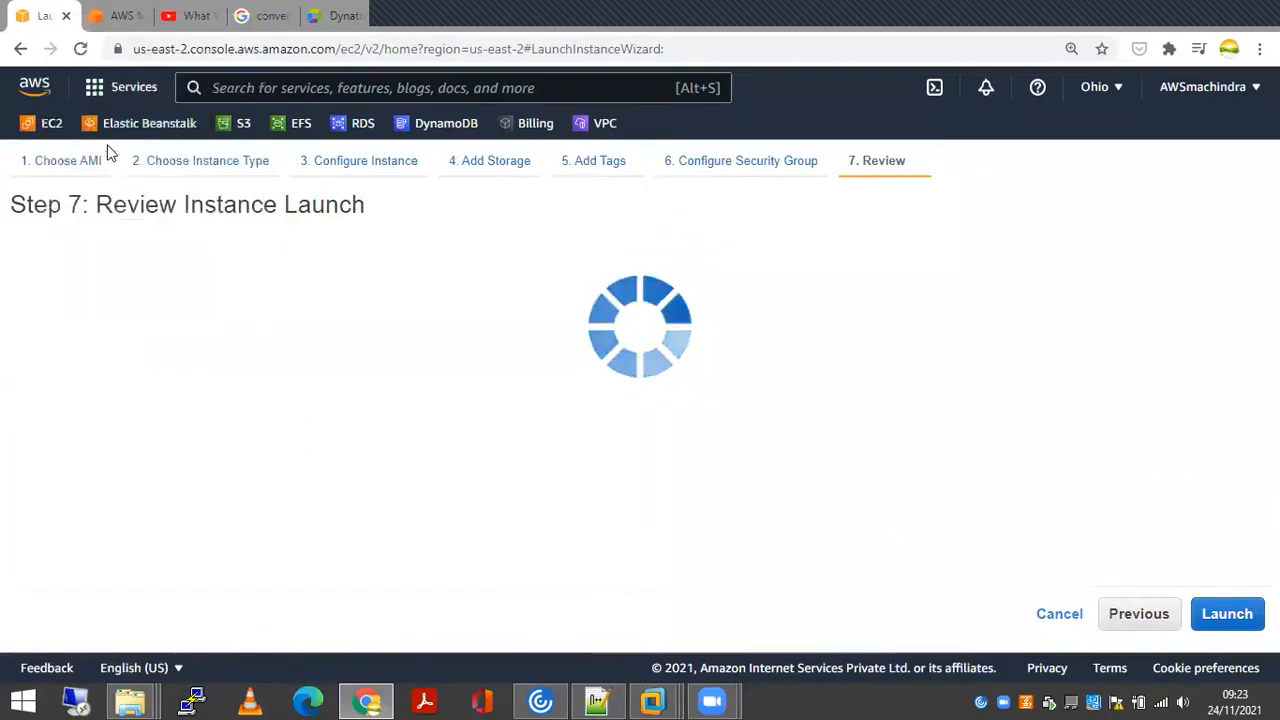
pyautogui.click(50, 17)
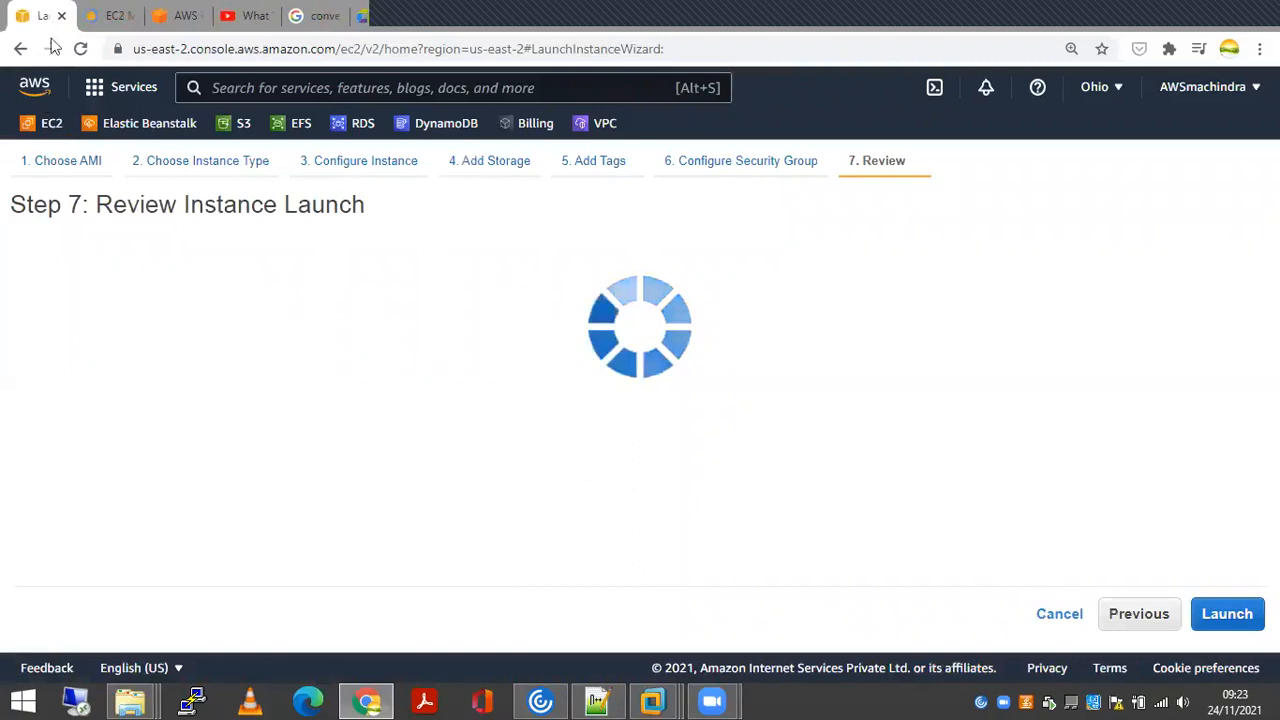
pyautogui.click(118, 14)
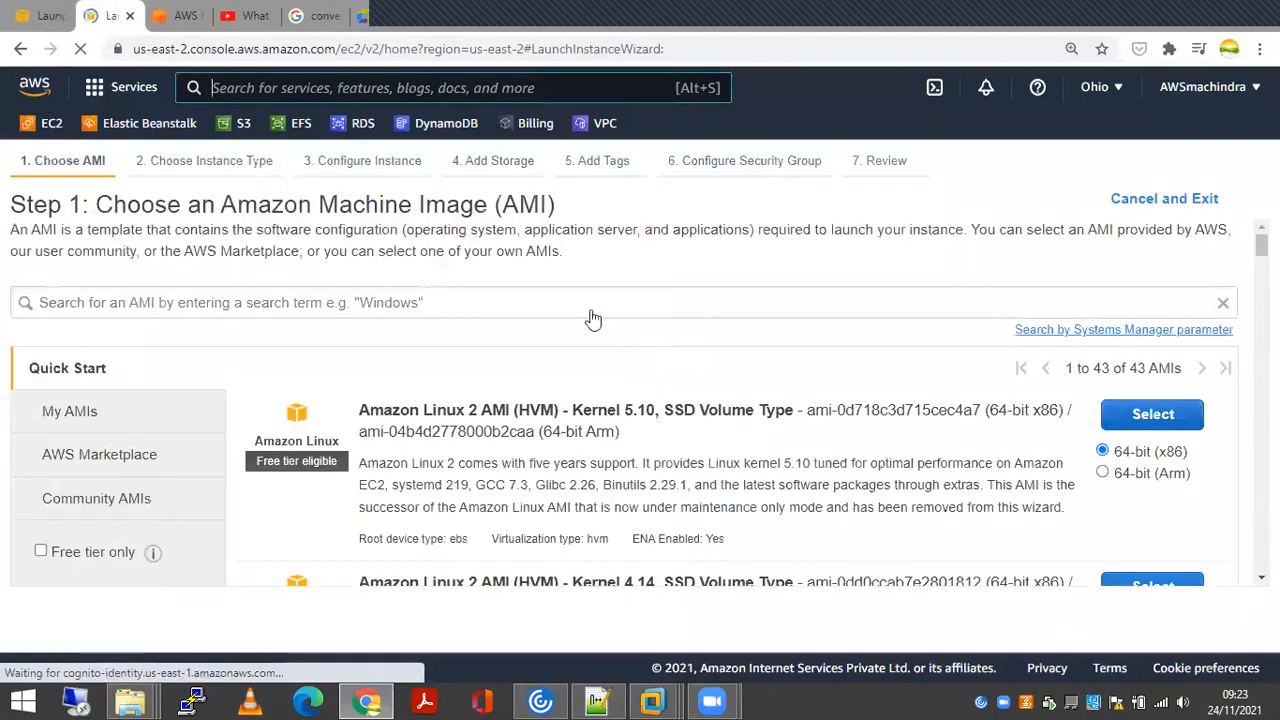
pyautogui.click(40, 91)
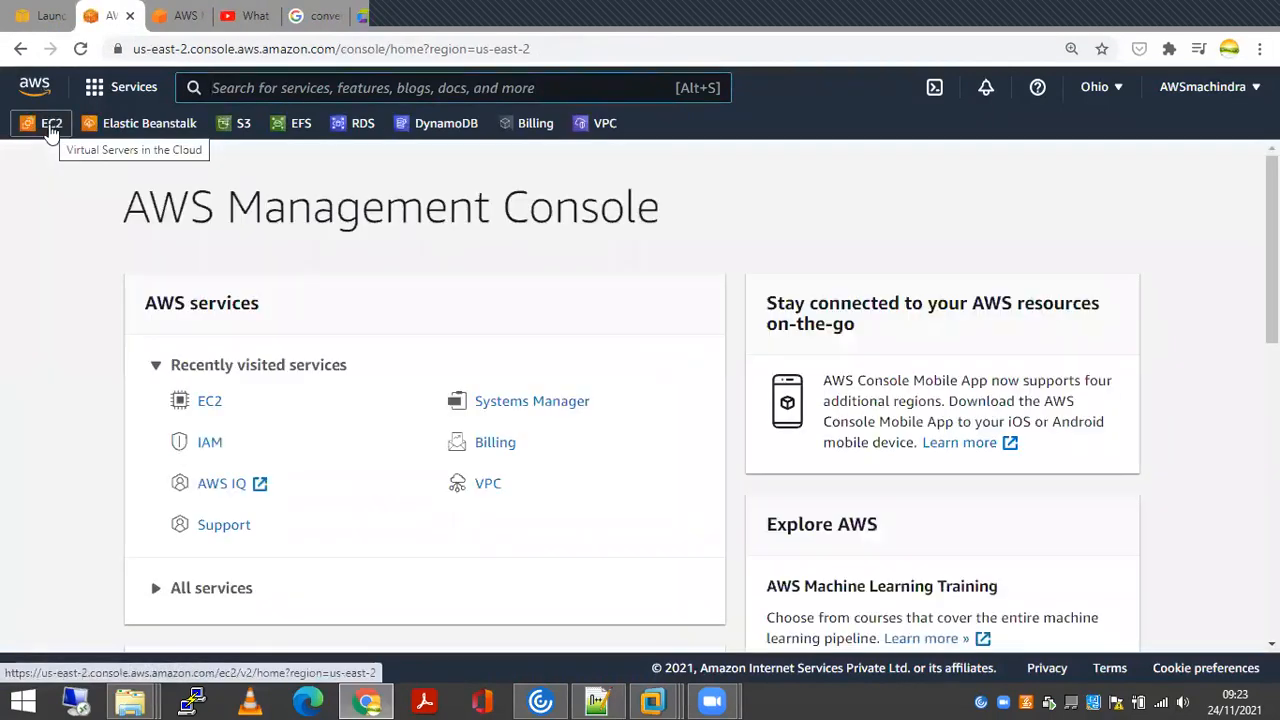
pyautogui.click(211, 405)
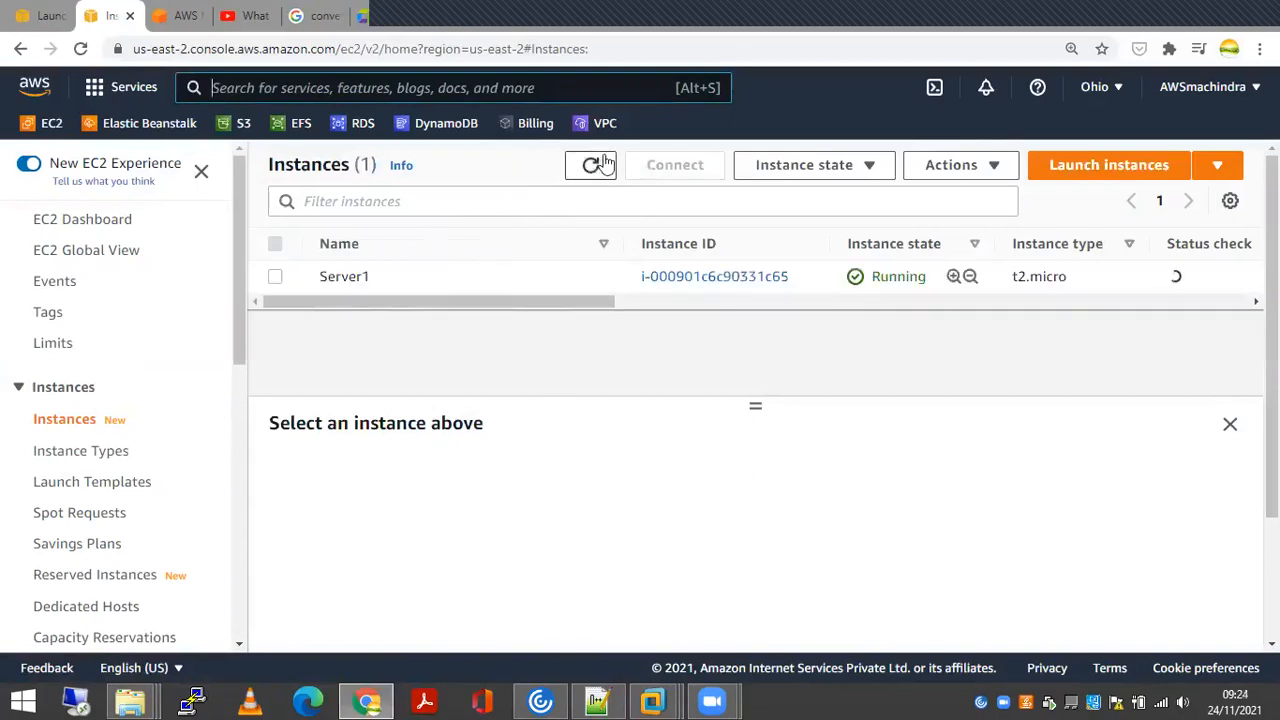
pyautogui.click(592, 165)
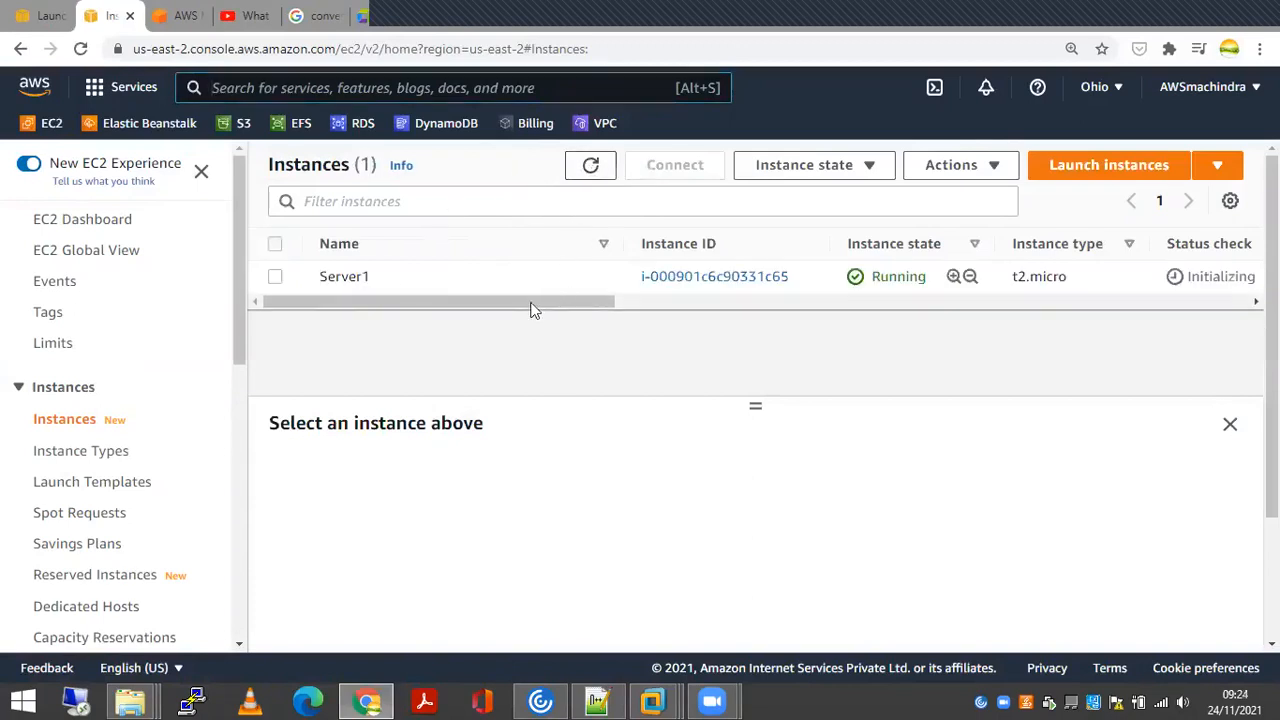
pyautogui.moveTo(506, 304); pyautogui.dragTo(853, 336)
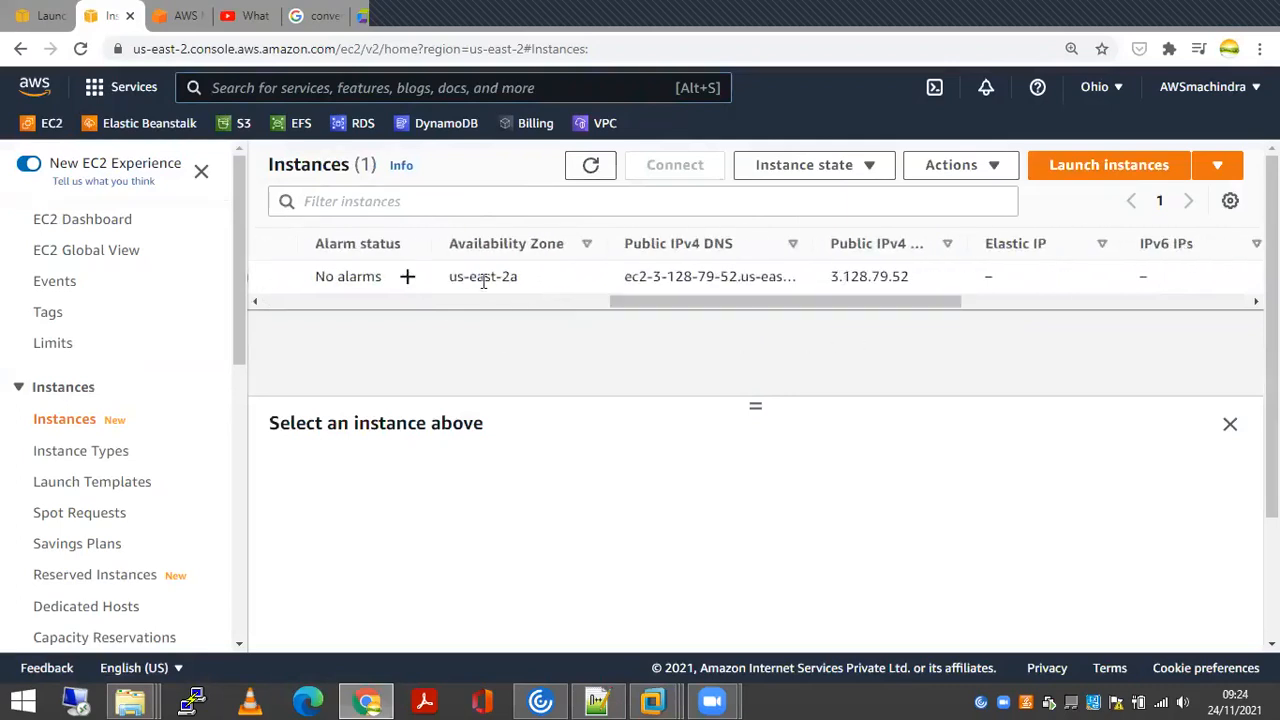
# Launch the second instance with the existing key pair AWSDemo131121, acknowledging access to its private key file
pyautogui.click(42, 18)
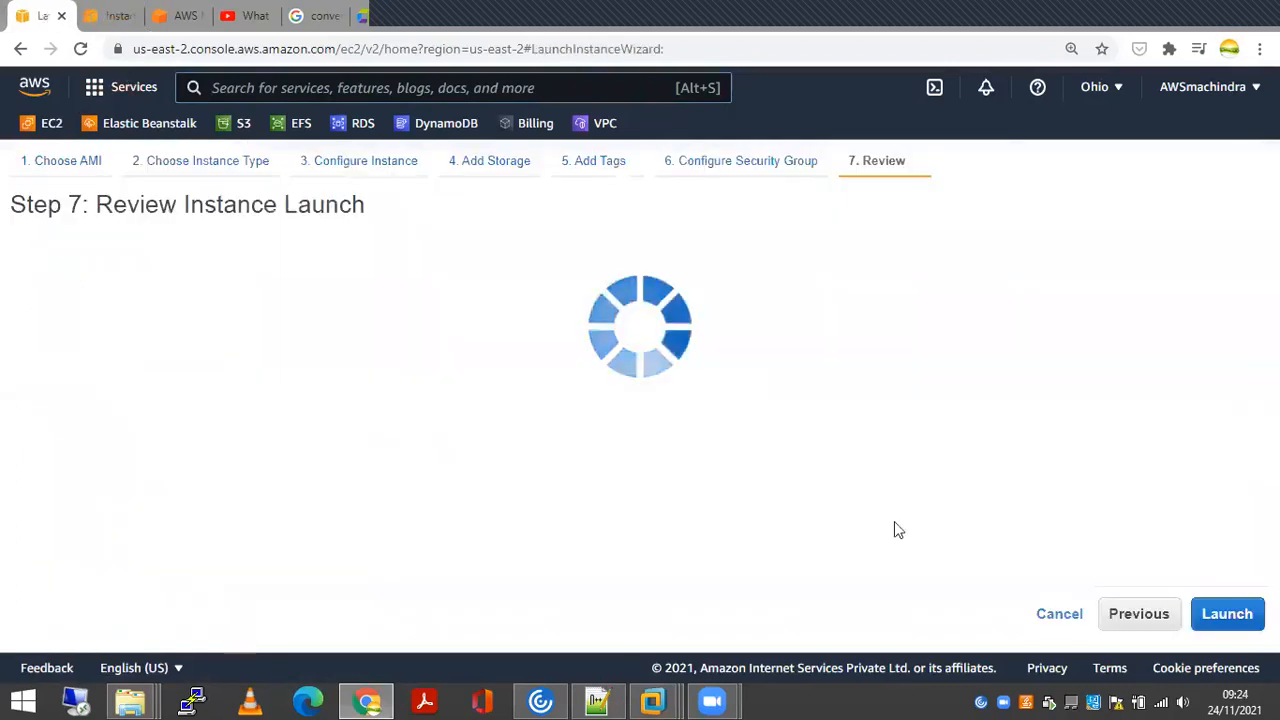
pyautogui.click(1227, 614)
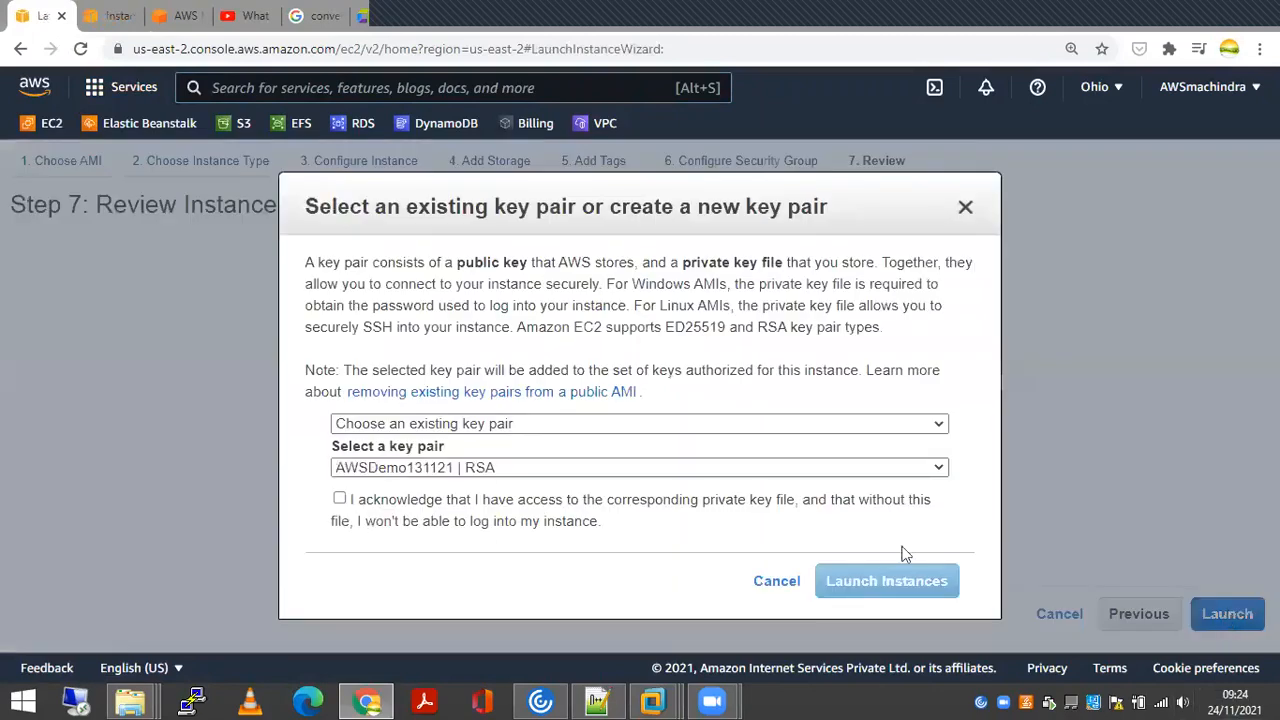
pyautogui.click(340, 499)
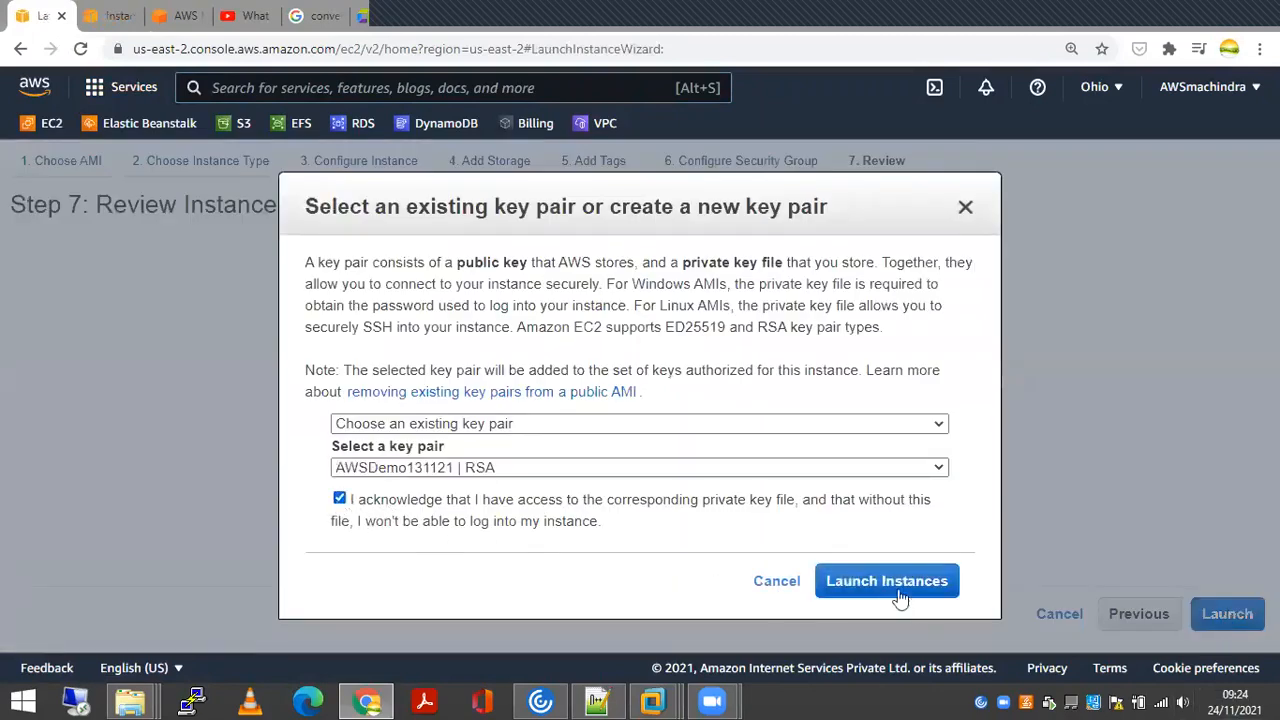
pyautogui.click(886, 581)
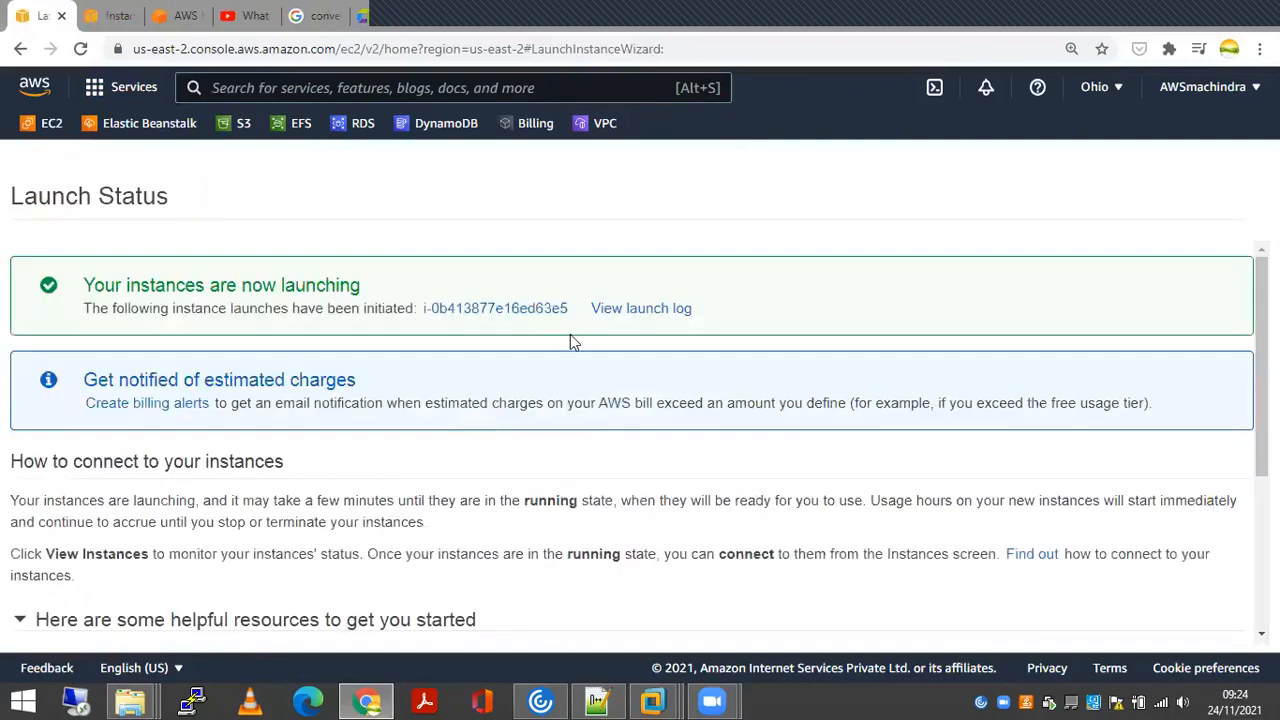
# Open the instances list from the launch status page and compare the availability zones of the two instances
pyautogui.scroll(-3, 1100, 580)
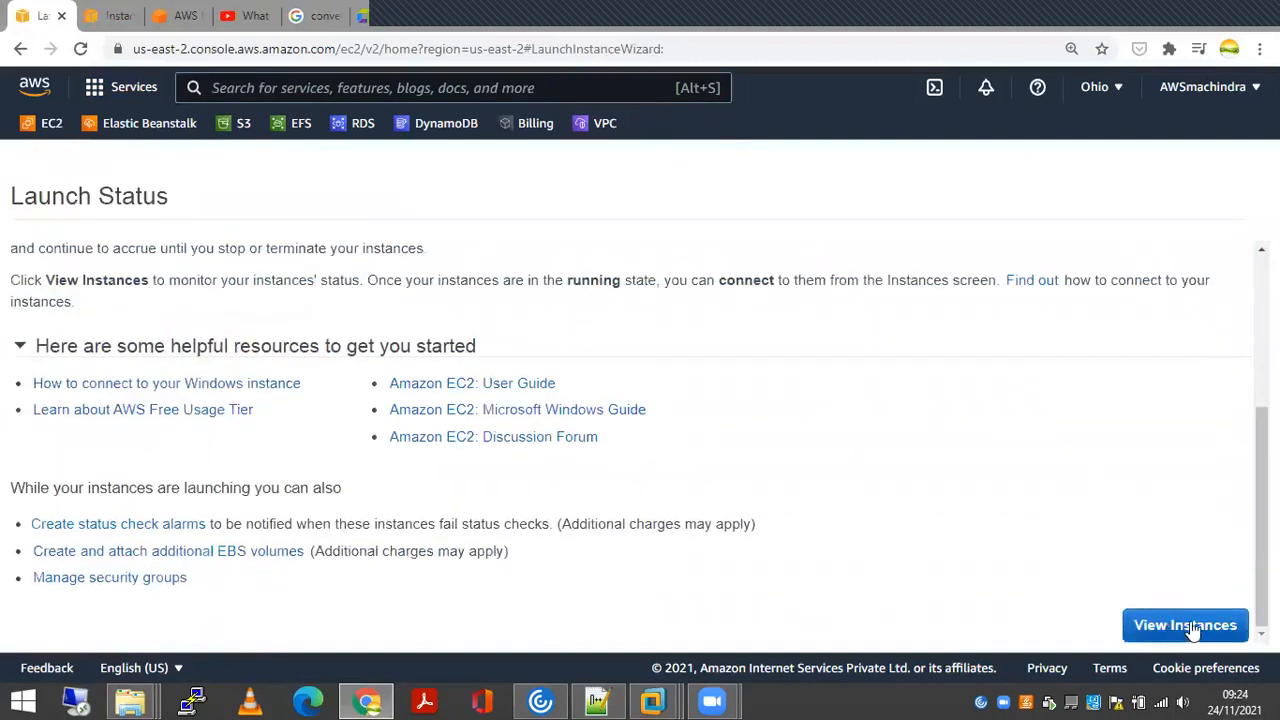
pyautogui.click(1190, 626)
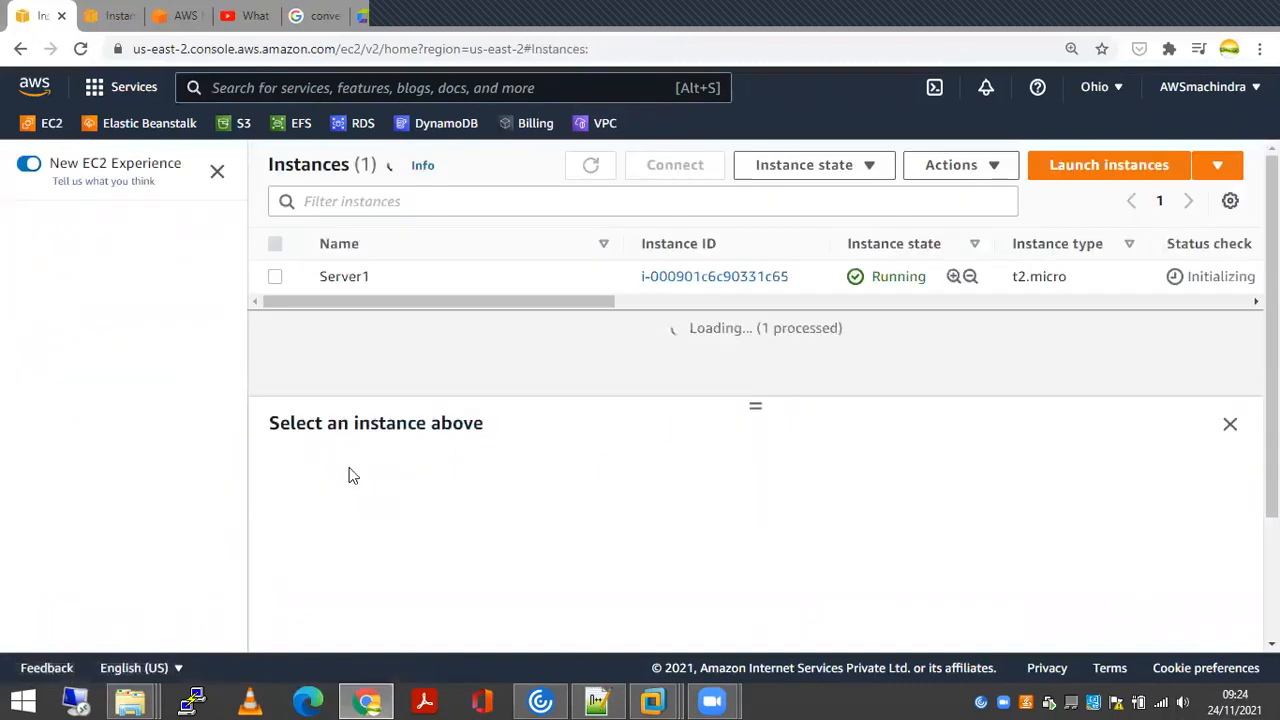
pyautogui.moveTo(461, 332); pyautogui.dragTo(656, 332)
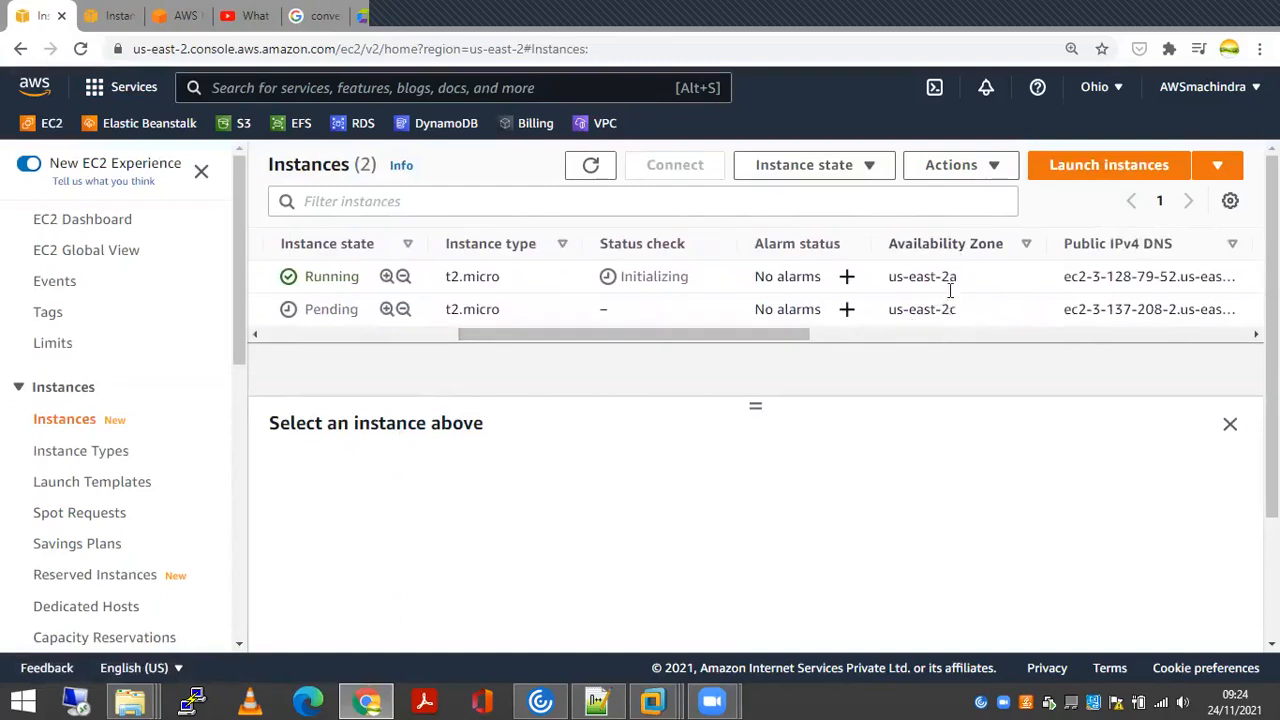
pyautogui.moveTo(754, 337); pyautogui.dragTo(466, 320)
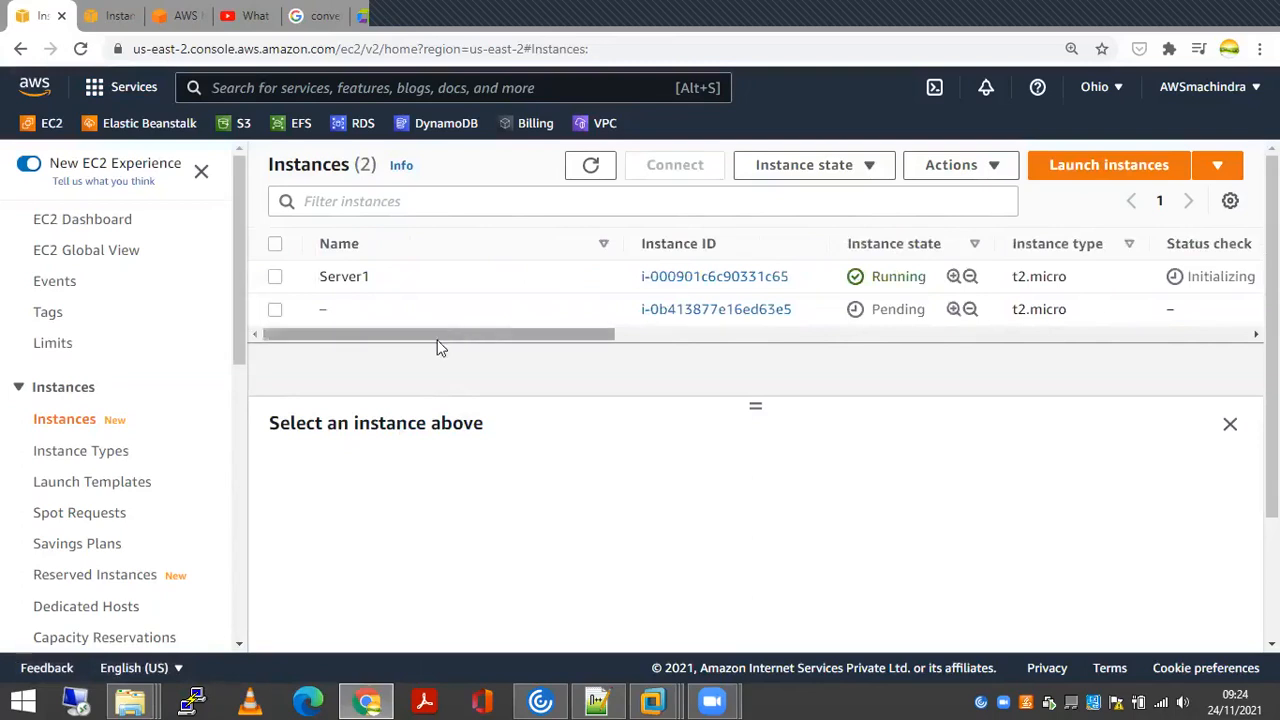
# Open the Elastic Block Store volumes list in a new browser tab and check each volume's availability zone and state
pyautogui.scroll(-2, 57, 407)
pyautogui.scroll(-3, 56, 399)
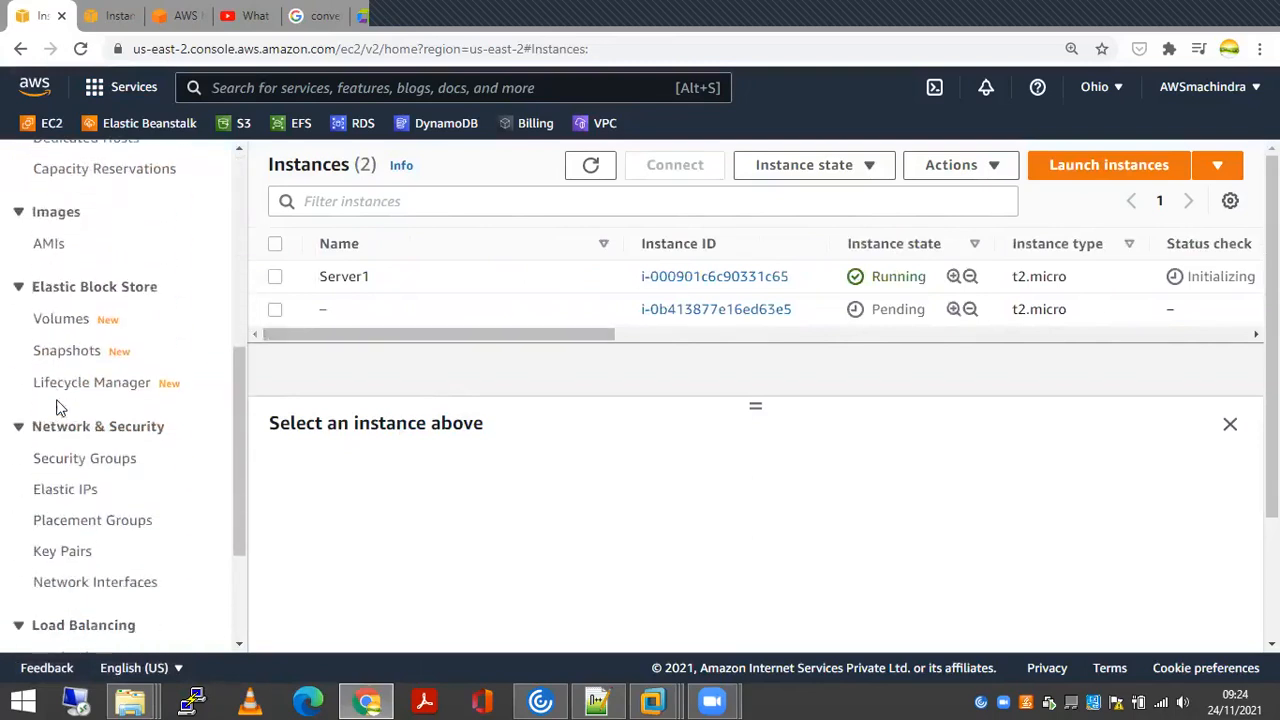
pyautogui.rightClick(70, 322)
pyautogui.click(148, 330)
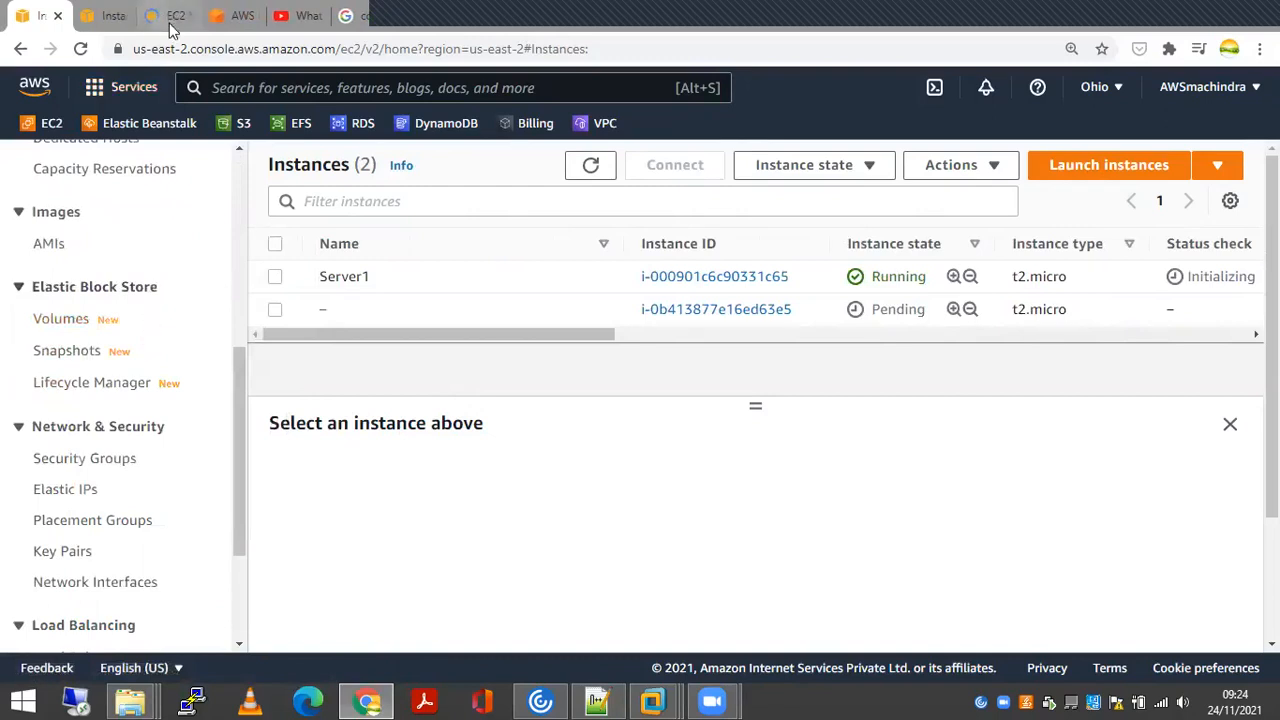
pyautogui.click(176, 18)
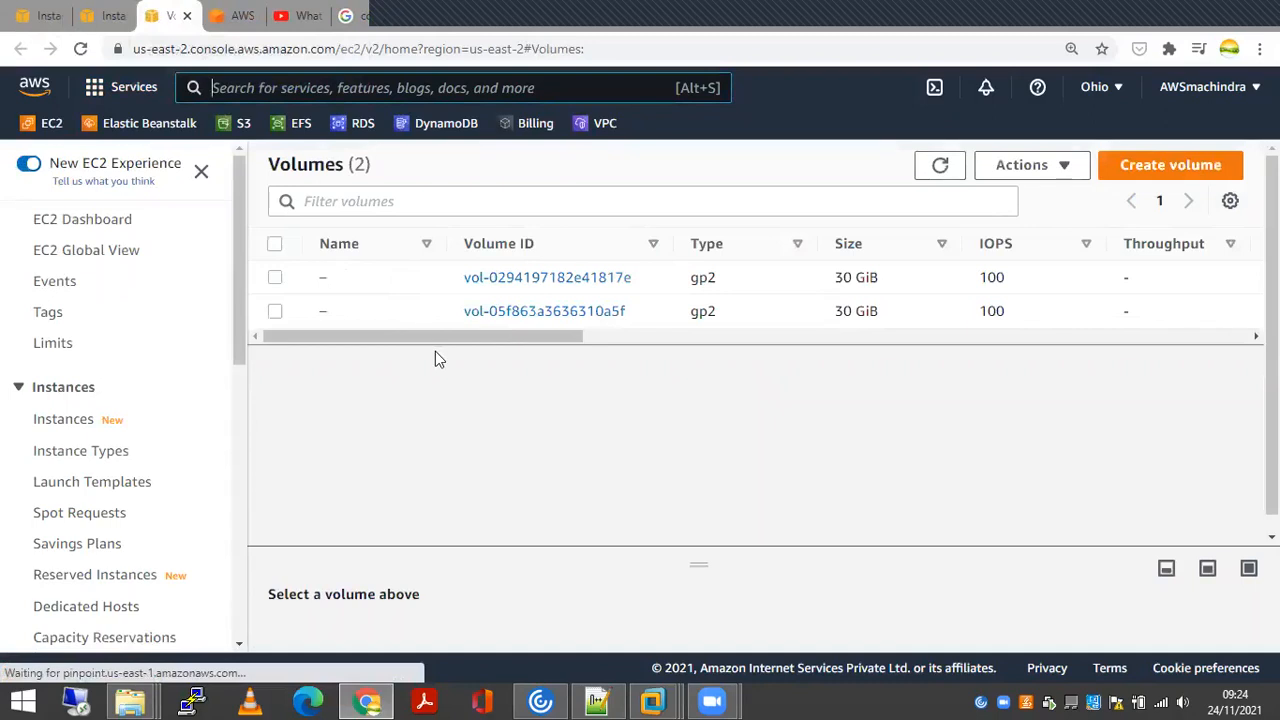
pyautogui.moveTo(461, 331); pyautogui.dragTo(703, 337)
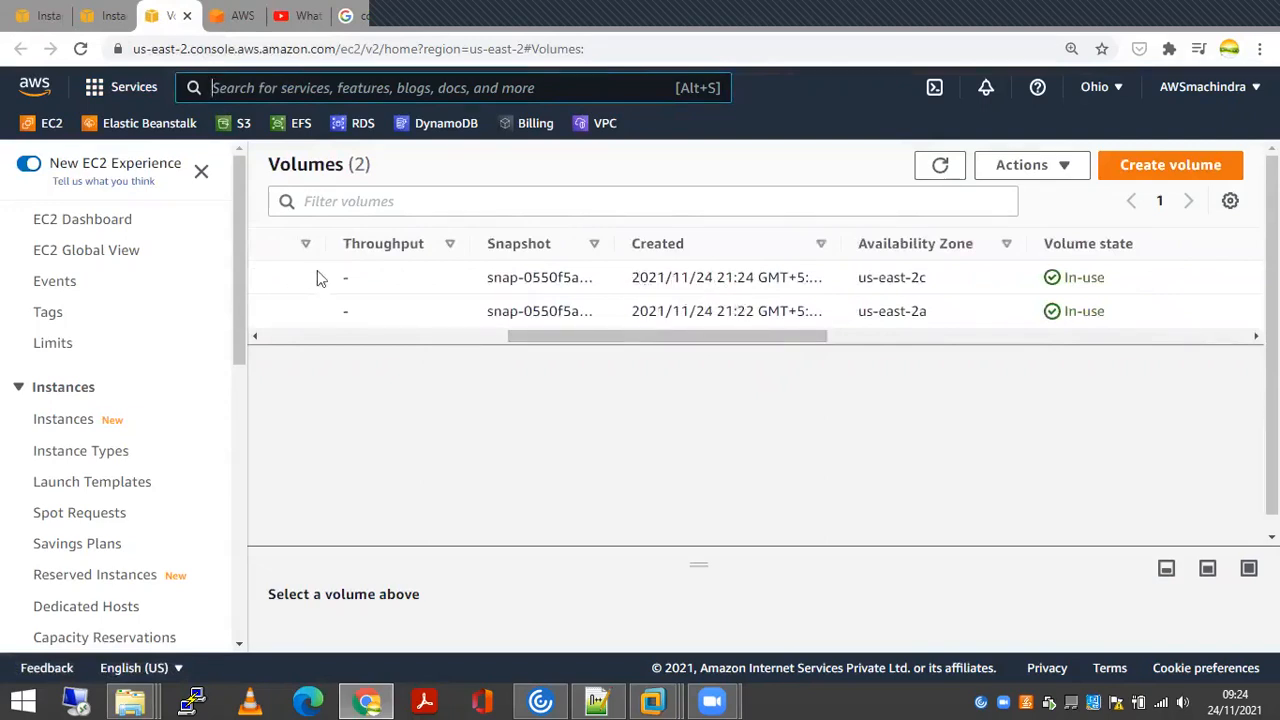
# Start creating a new General Purpose SSD (gp2) volume and set its size to 10 GiB
pyautogui.click(1162, 172)
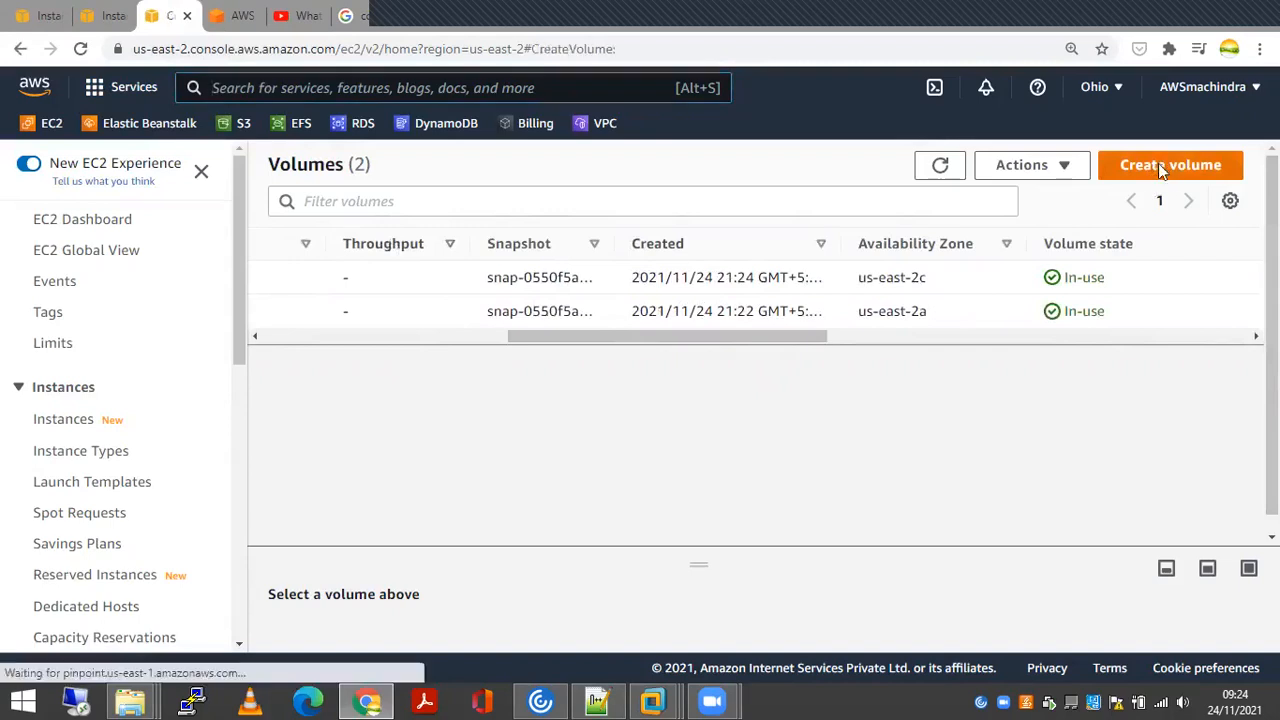
pyautogui.scroll(-2, 385, 327)
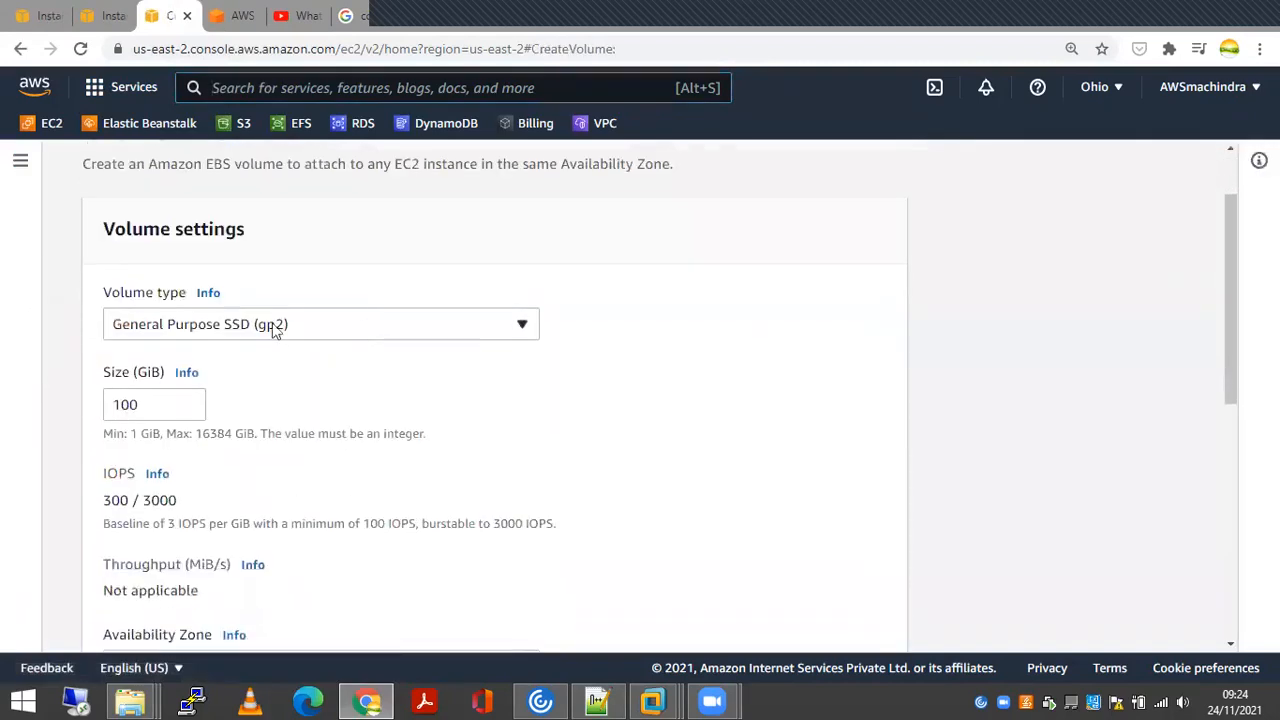
pyautogui.scroll(-2, 389, 337)
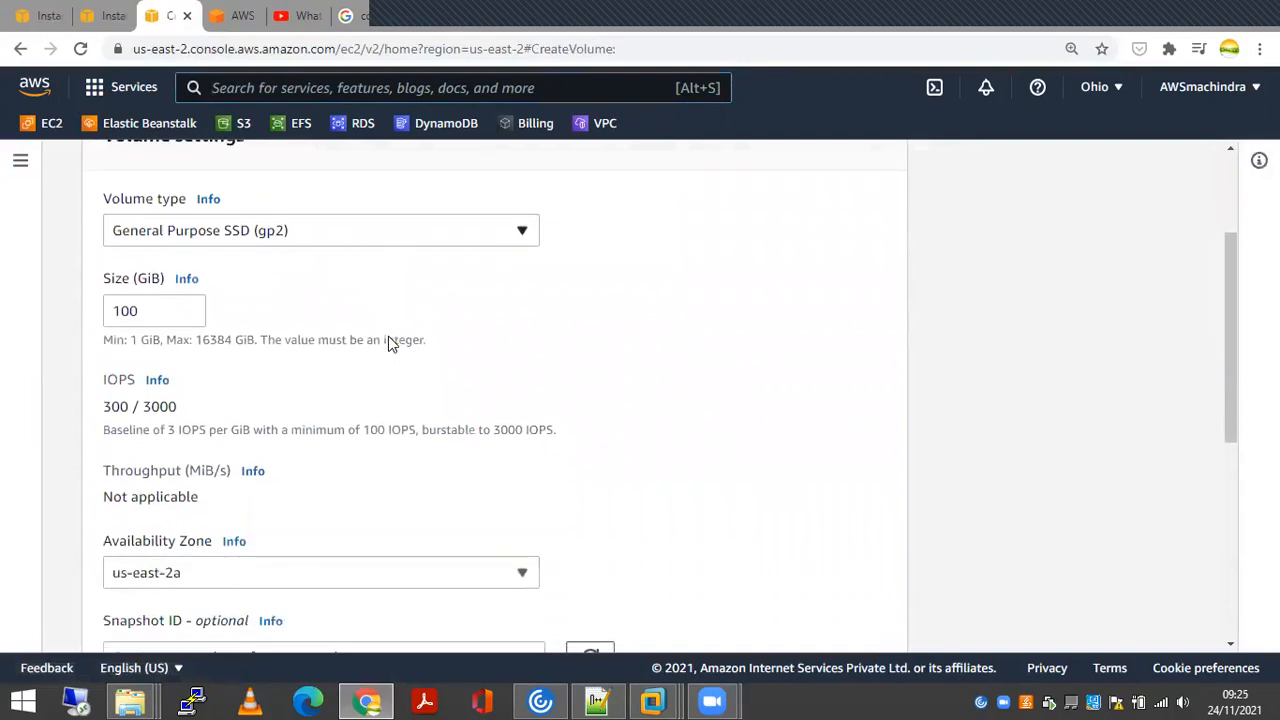
pyautogui.click(171, 310)
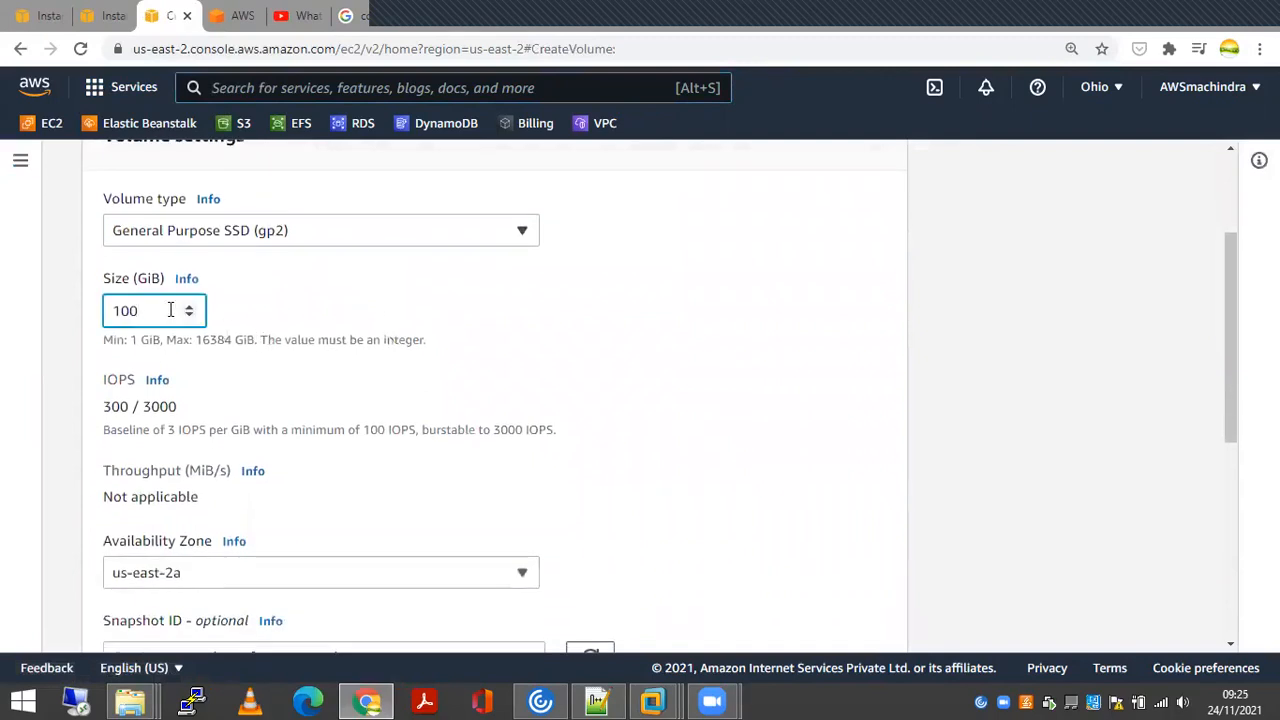
pyautogui.scroll(-2, 290, 346)
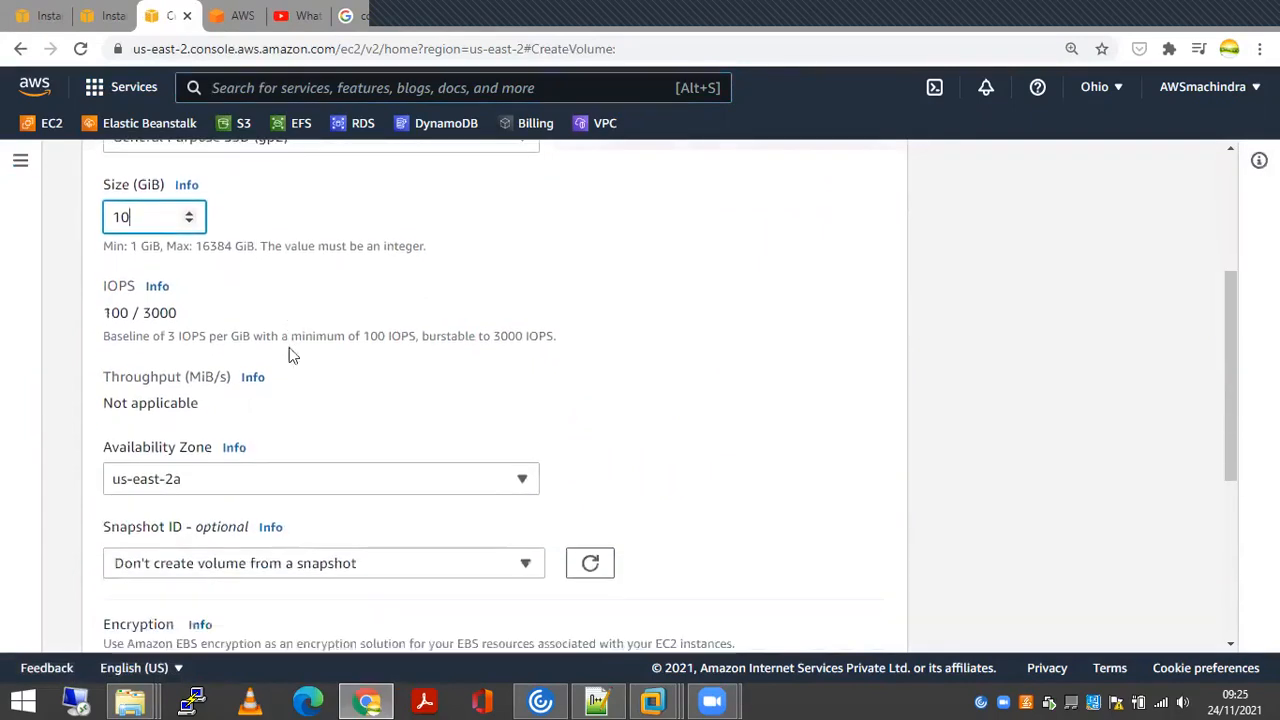
pyautogui.click(606, 323)
pyautogui.scroll(-4, 266, 360)
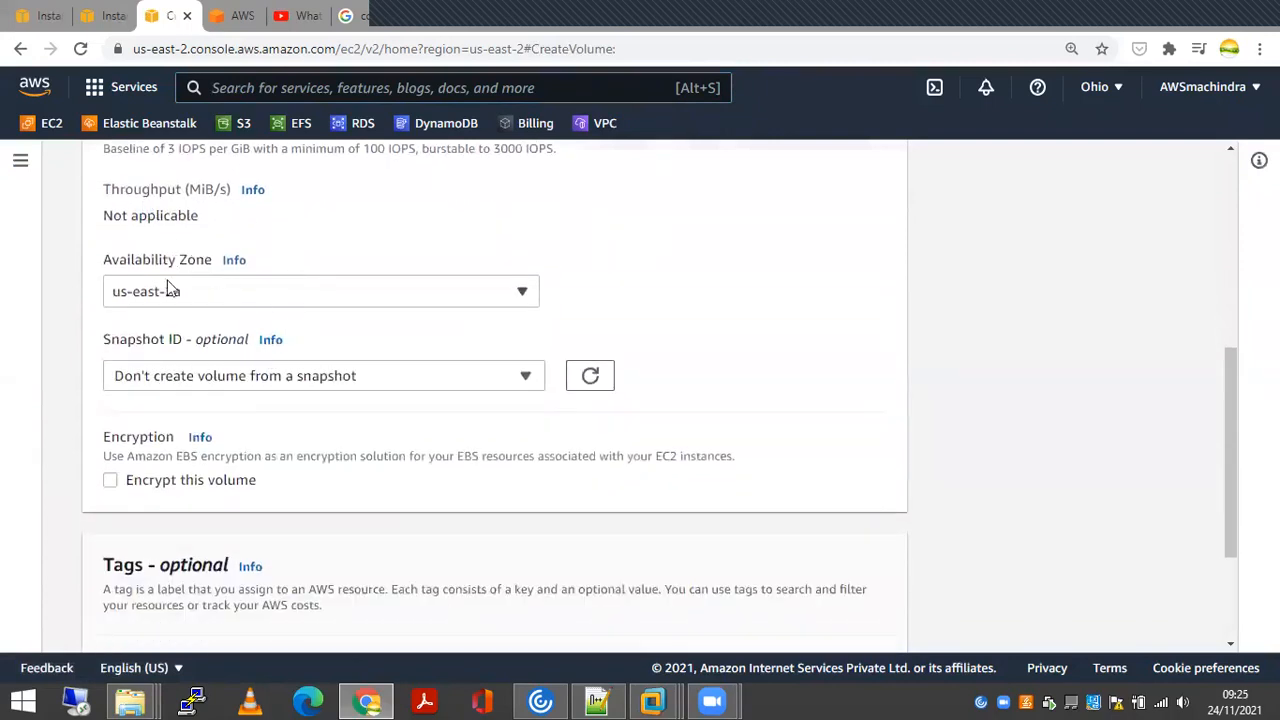
# Check the instances' availability zones in the instances list against the new volume's availability zone, then review its snapshot and encryption settings
pyautogui.click(108, 17)
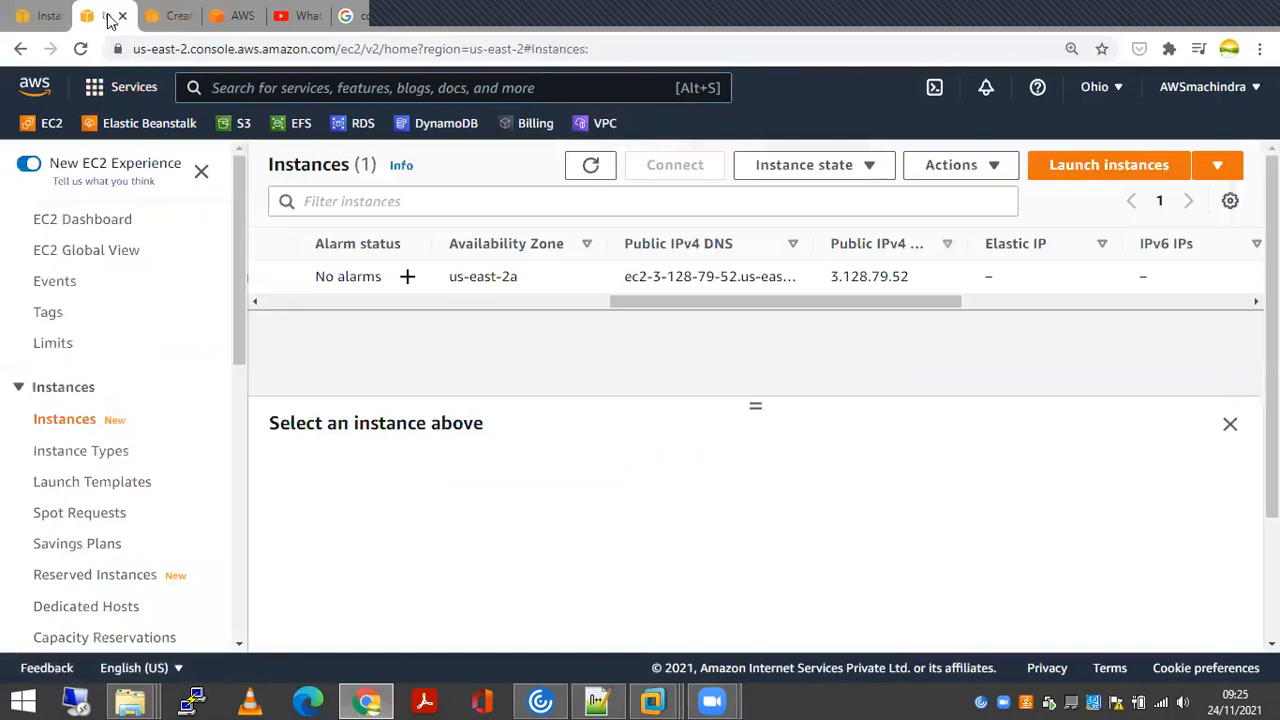
pyautogui.click(40, 16)
pyautogui.moveTo(583, 334); pyautogui.dragTo(752, 336)
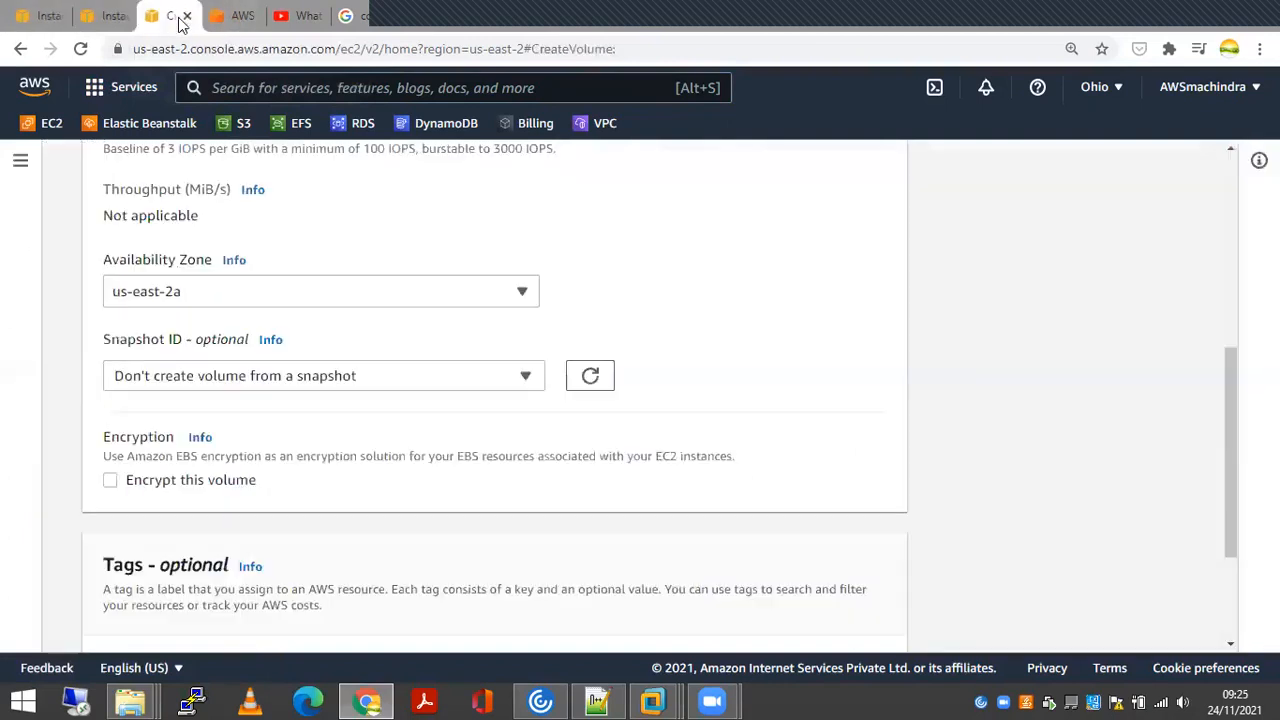
pyautogui.click(172, 16)
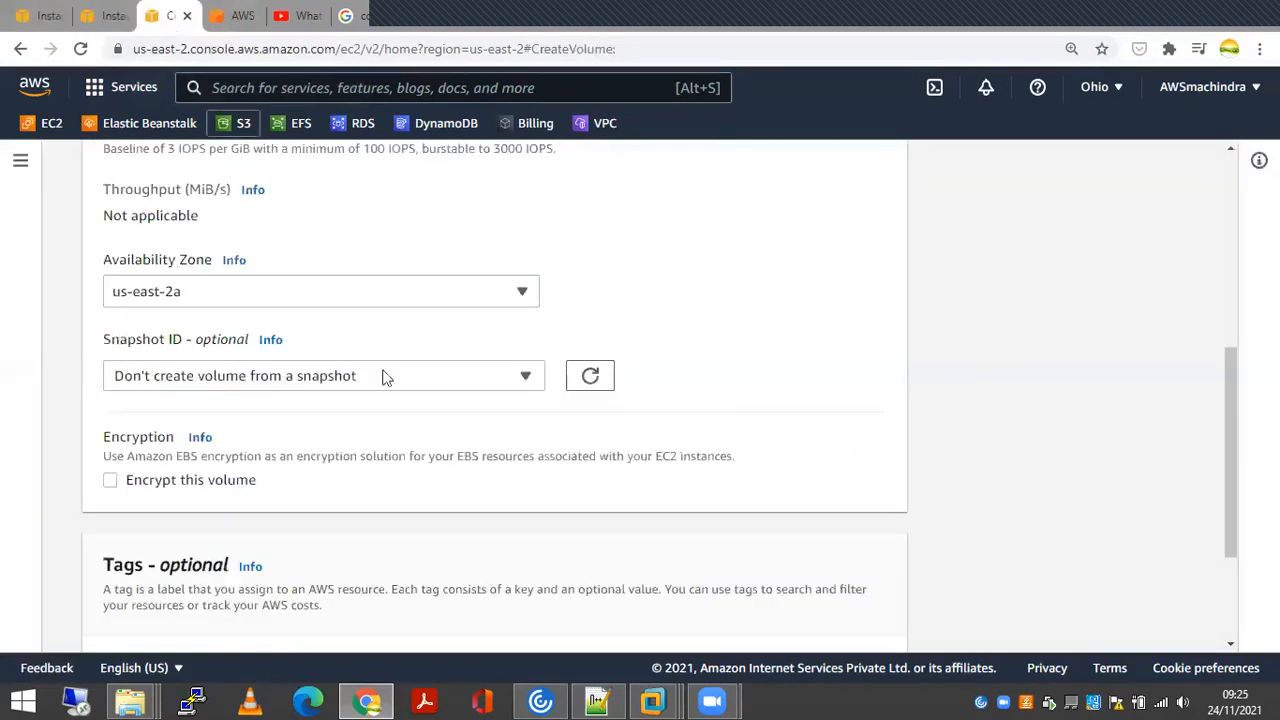
pyautogui.click(349, 289)
pyautogui.click(660, 277)
pyautogui.scroll(-3, 360, 318)
pyautogui.scroll(2, 323, 303)
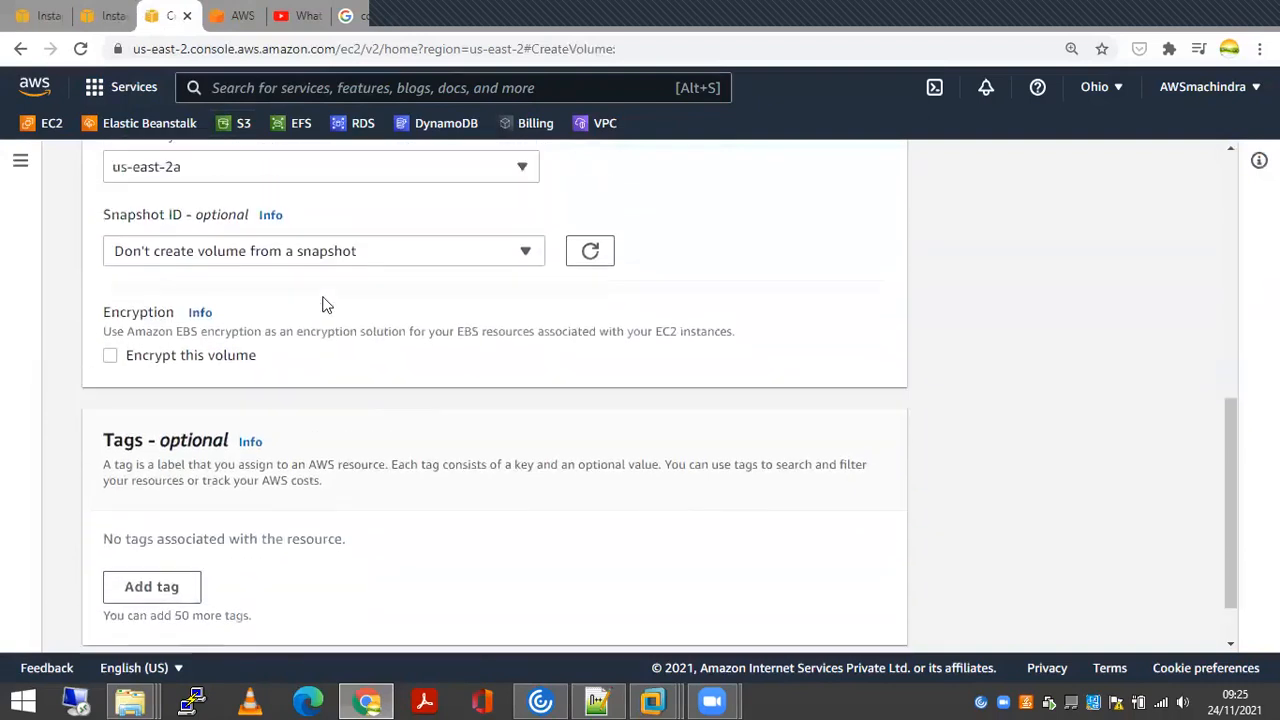
pyautogui.scroll(-1, 335, 320)
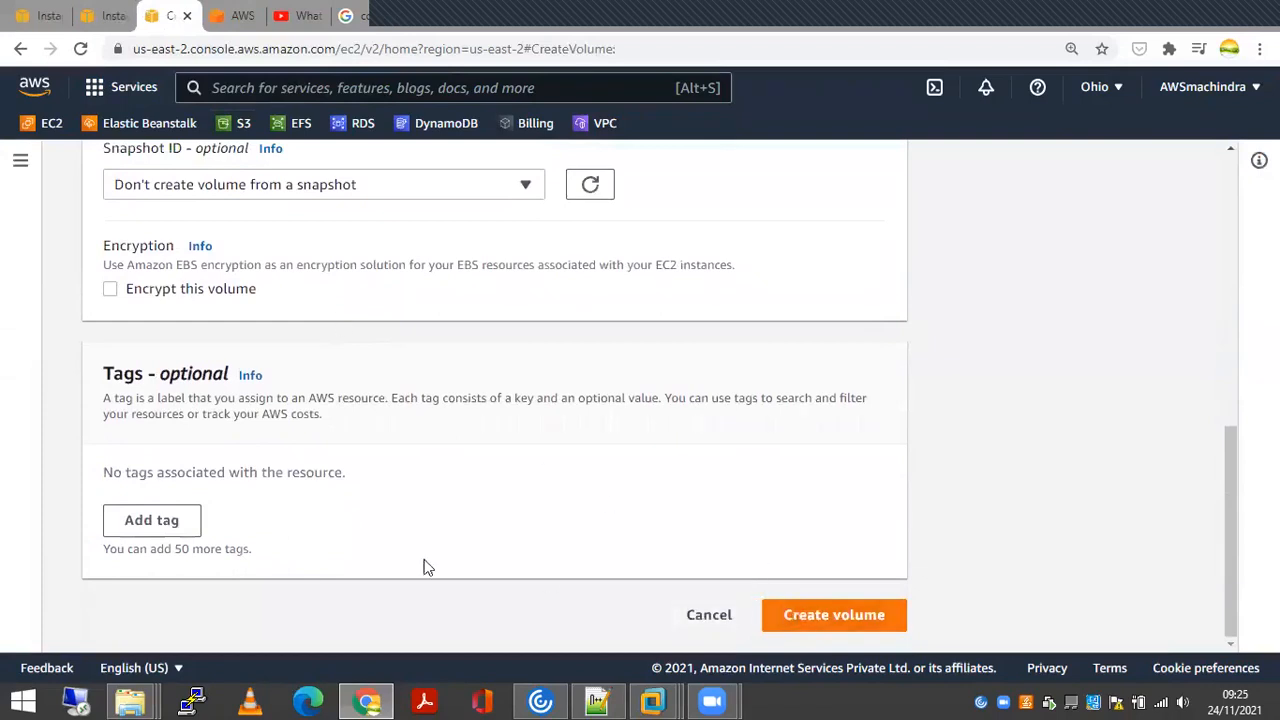
# Add a tag with key Name and value Volume1, and create the volume
pyautogui.click(170, 520)
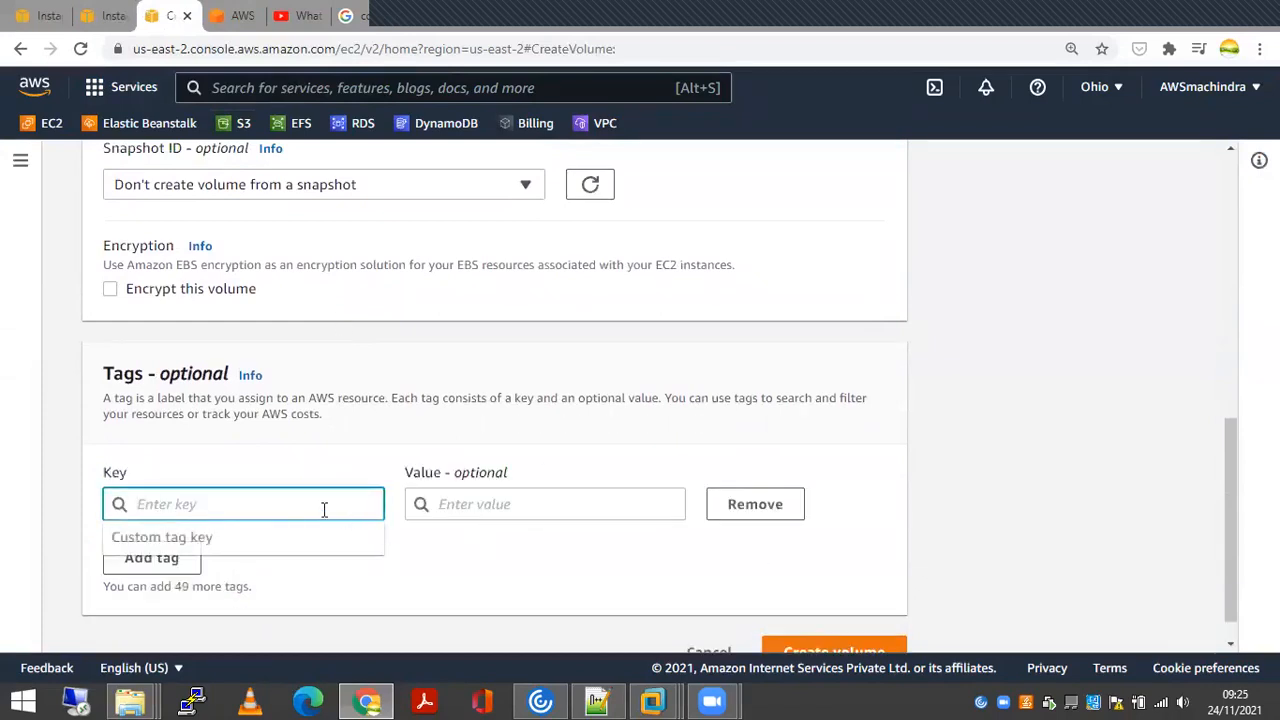
pyautogui.write('Name')
pyautogui.press('Tab')
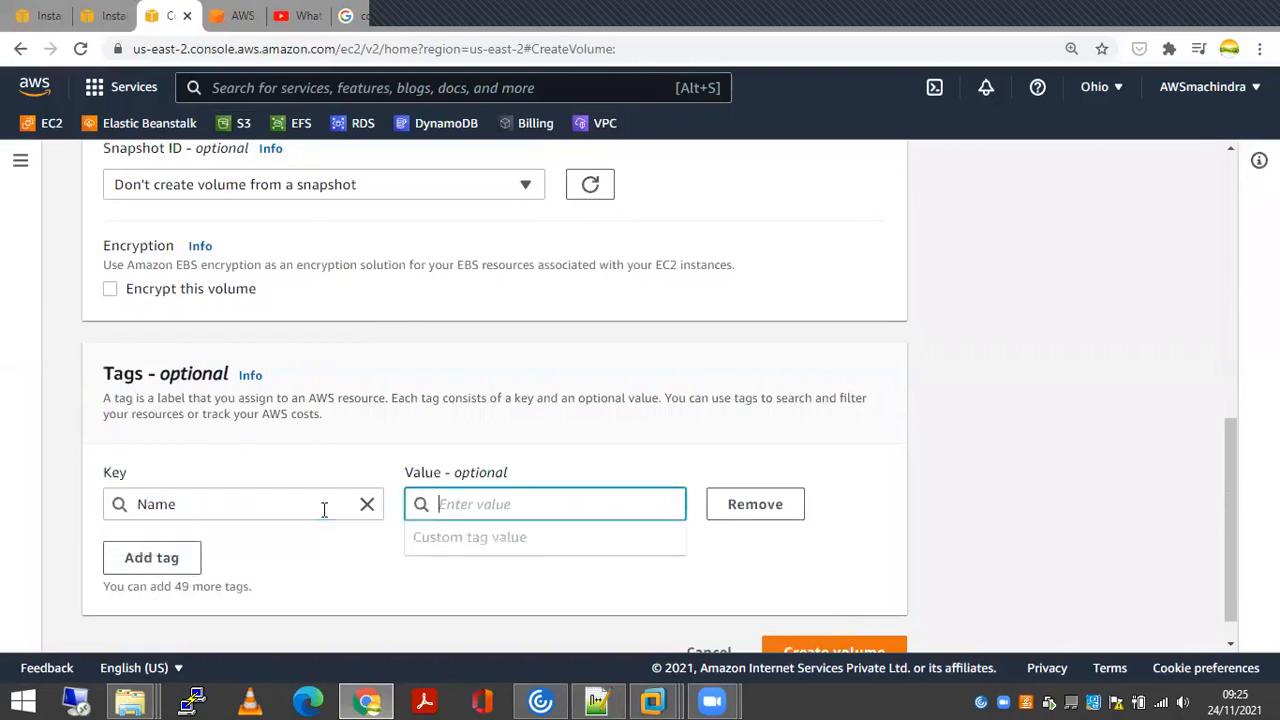
pyautogui.write('Volume')
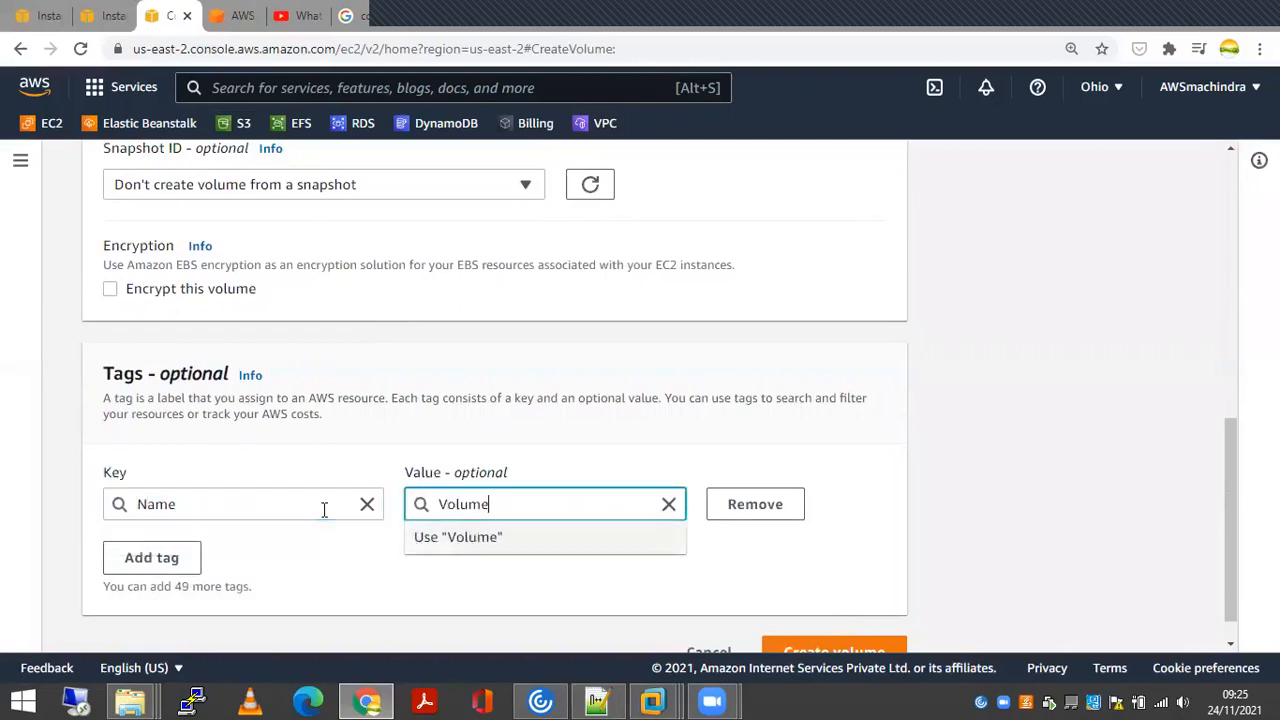
pyautogui.write('1')
pyautogui.click(881, 456)
pyautogui.scroll(-1, 881, 456)
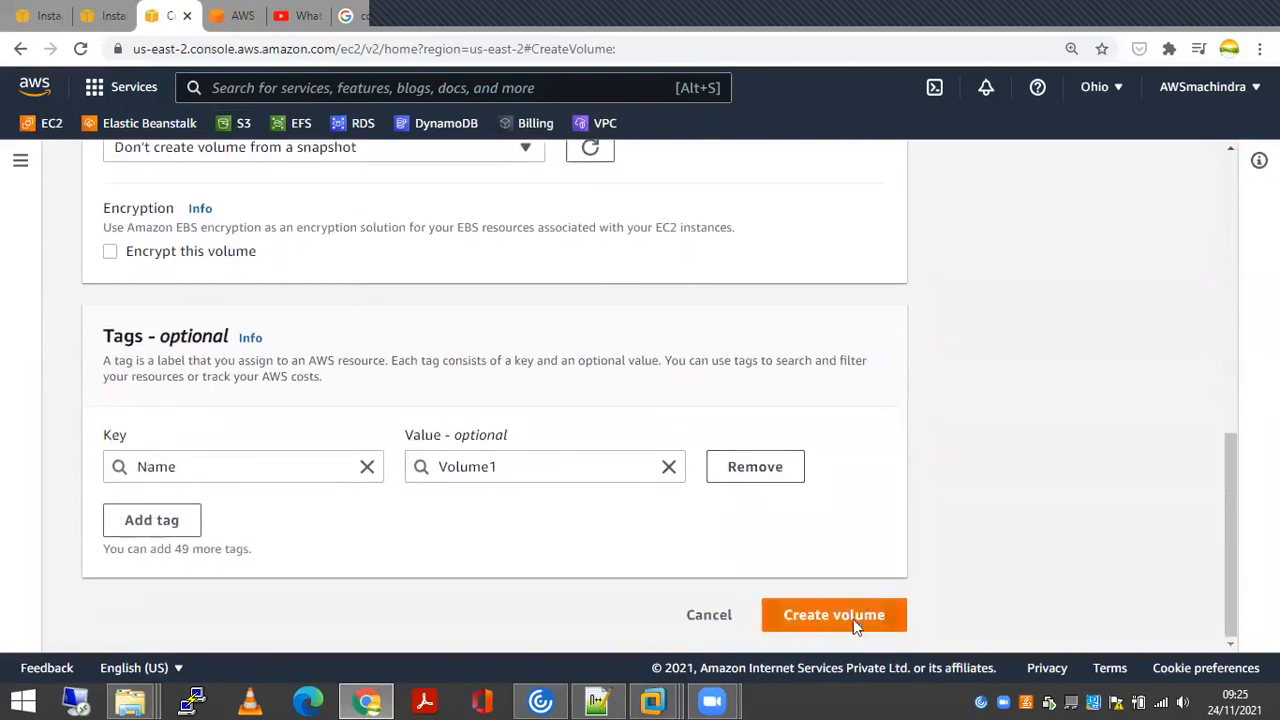
pyautogui.click(853, 619)
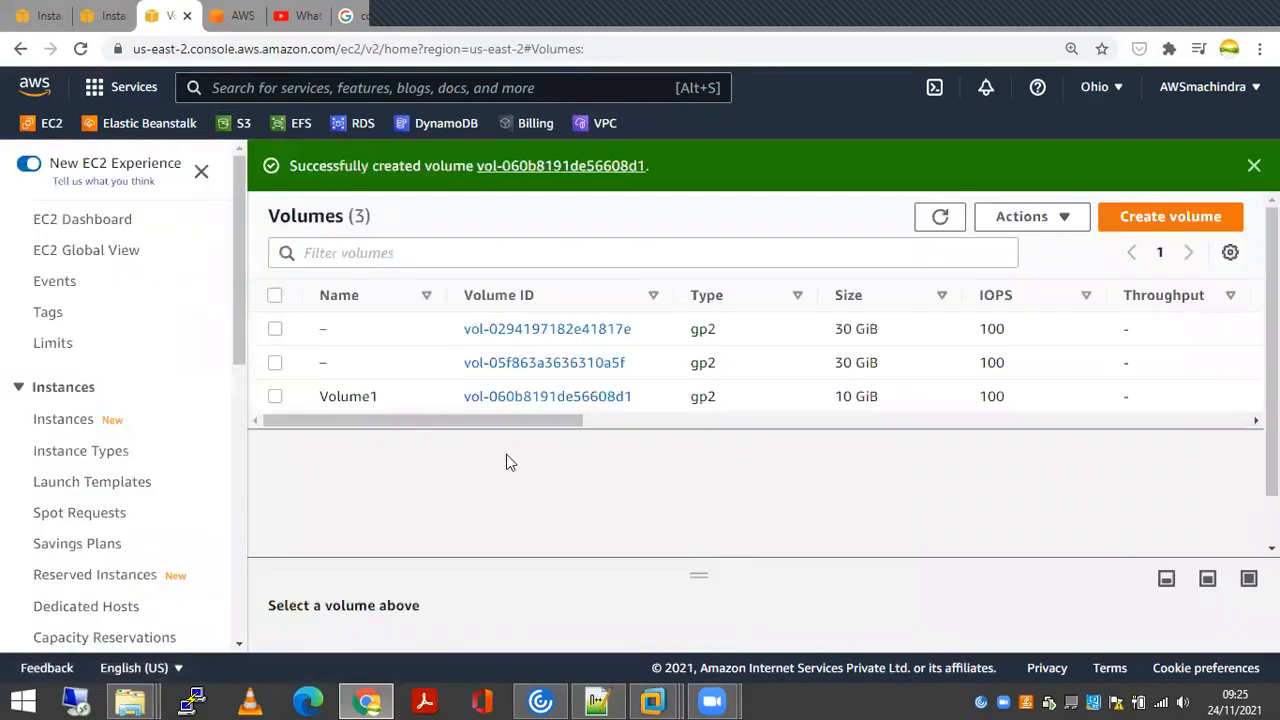
pyautogui.moveTo(443, 421); pyautogui.dragTo(208, 243)
# Refresh the instances list in the duplicate tab and name the unnamed second instance Server2
pyautogui.click(110, 16)
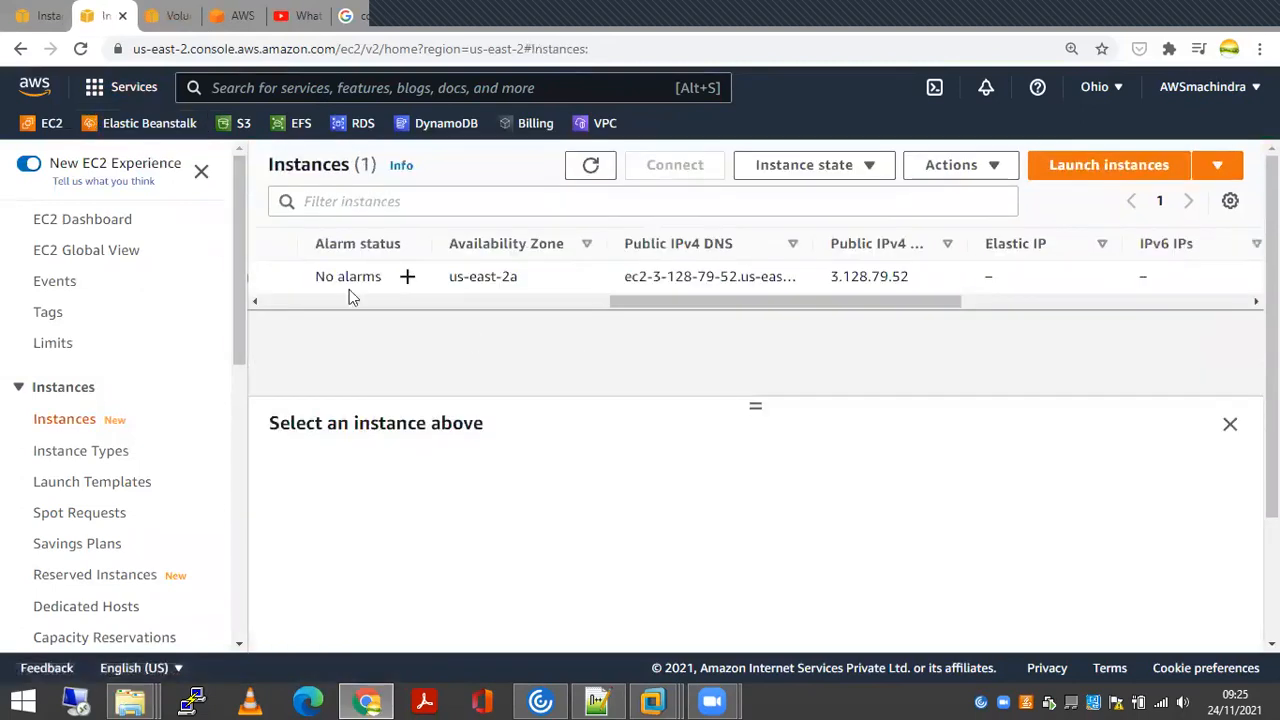
pyautogui.click(591, 165)
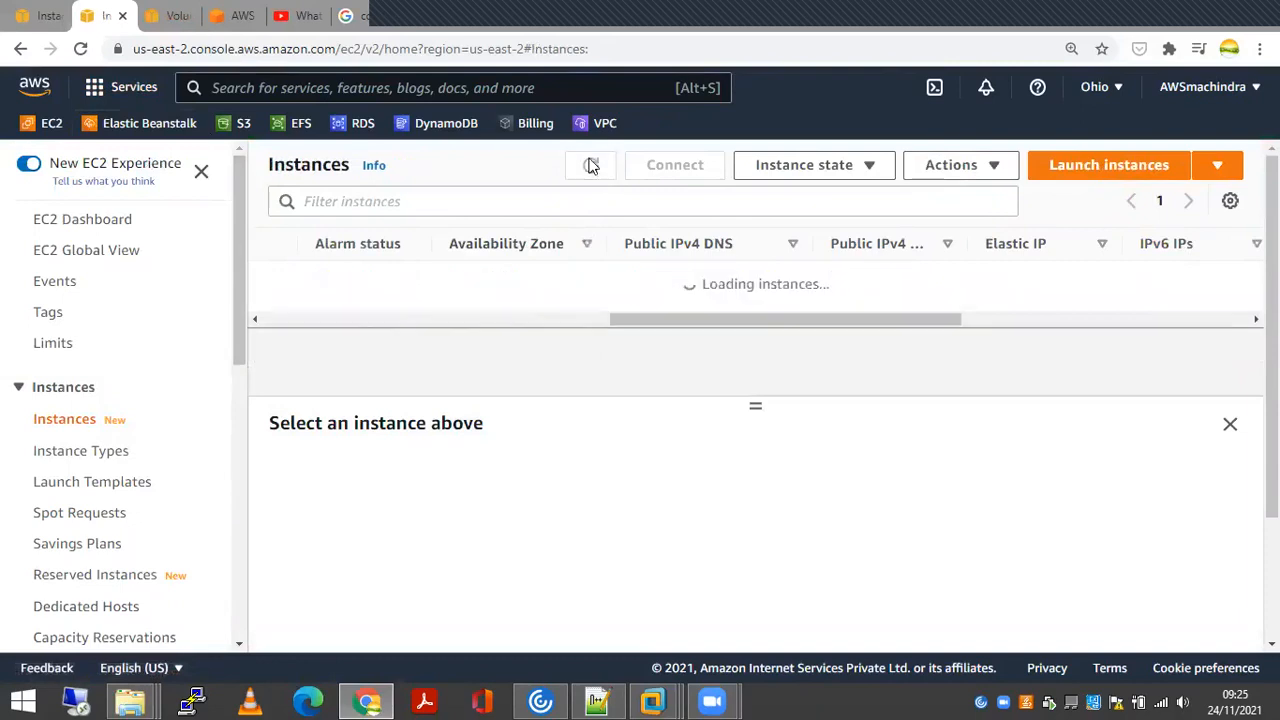
pyautogui.moveTo(669, 334); pyautogui.dragTo(323, 325)
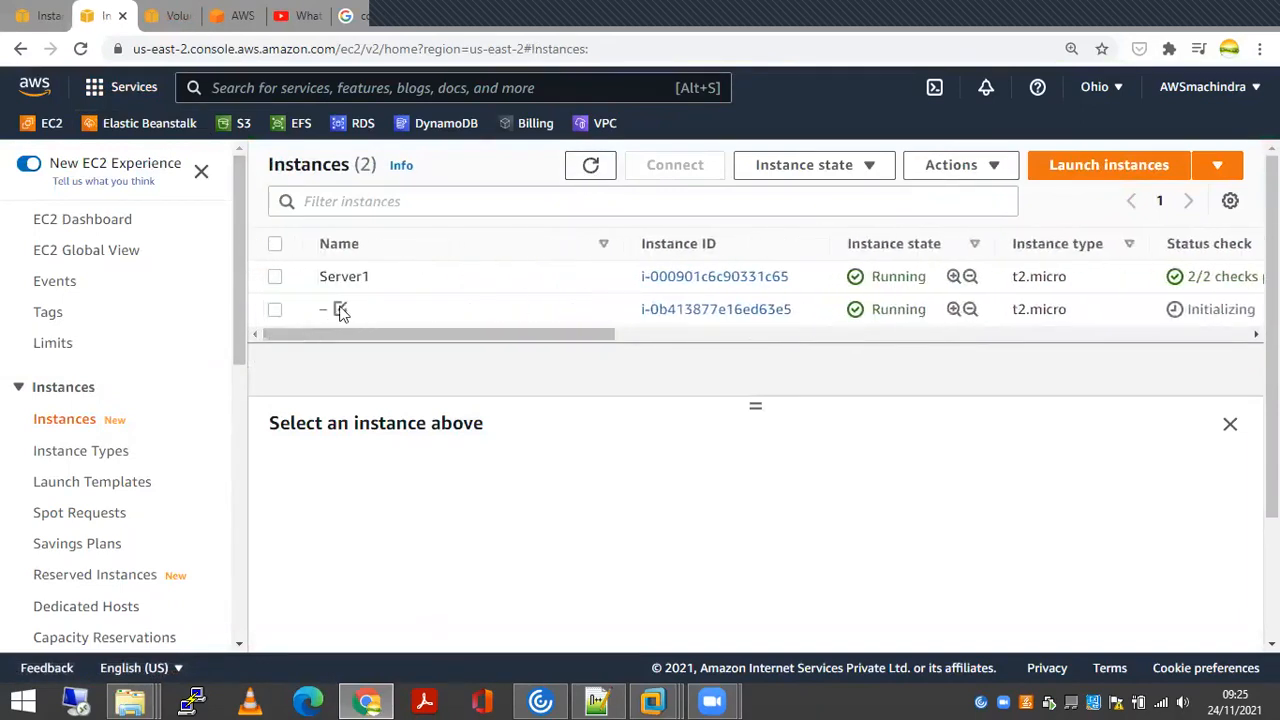
pyautogui.click(340, 310)
pyautogui.click(494, 345)
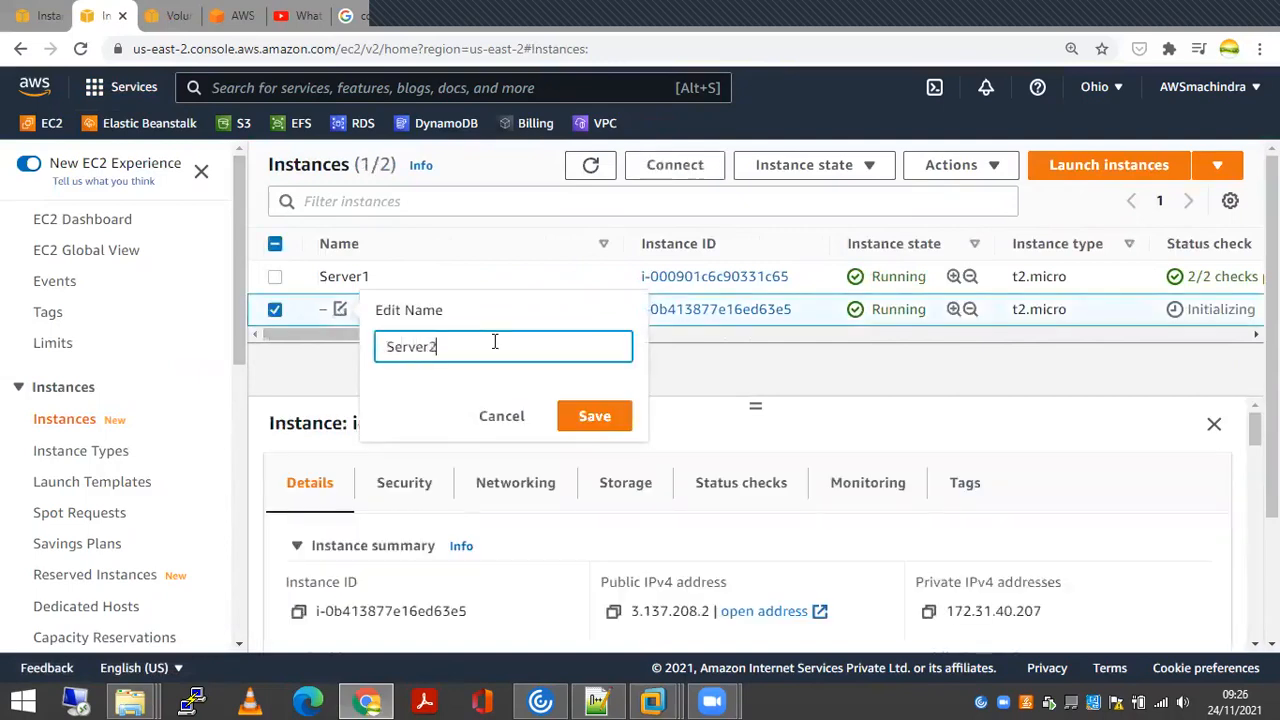
pyautogui.click(596, 414)
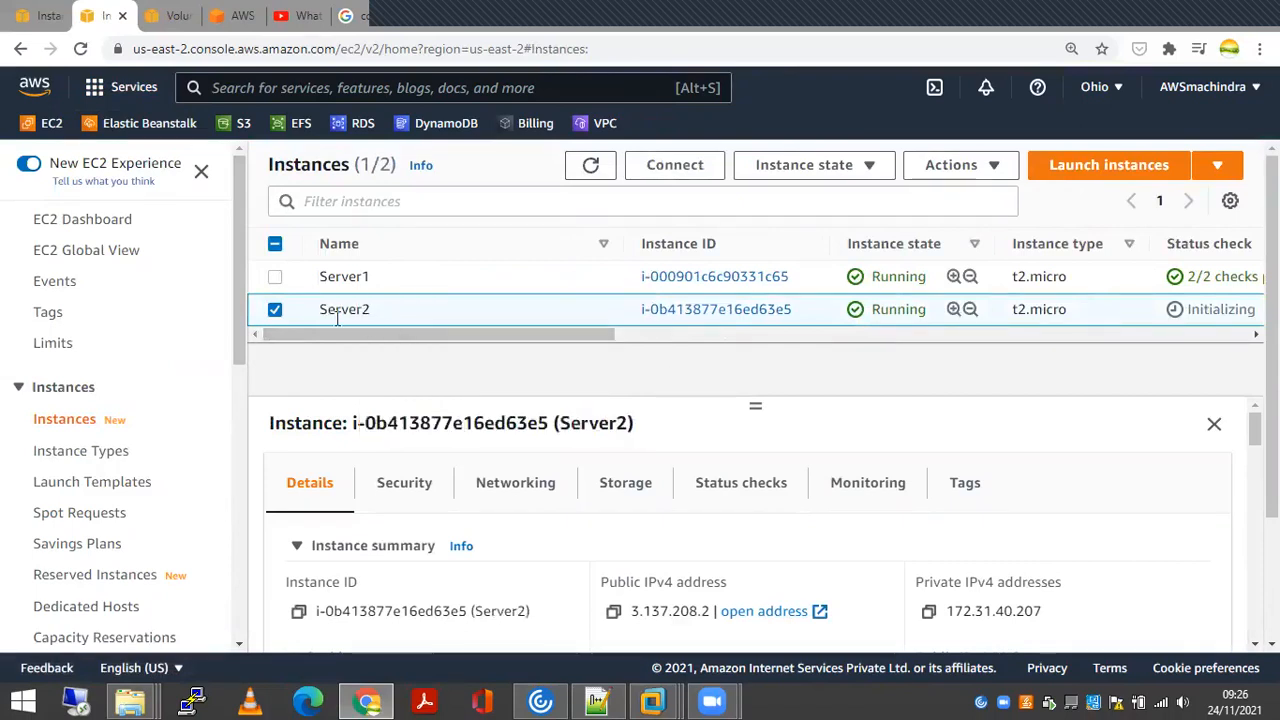
# Select only Server1 in the instances list and open its RDP client connection options
pyautogui.click(275, 277)
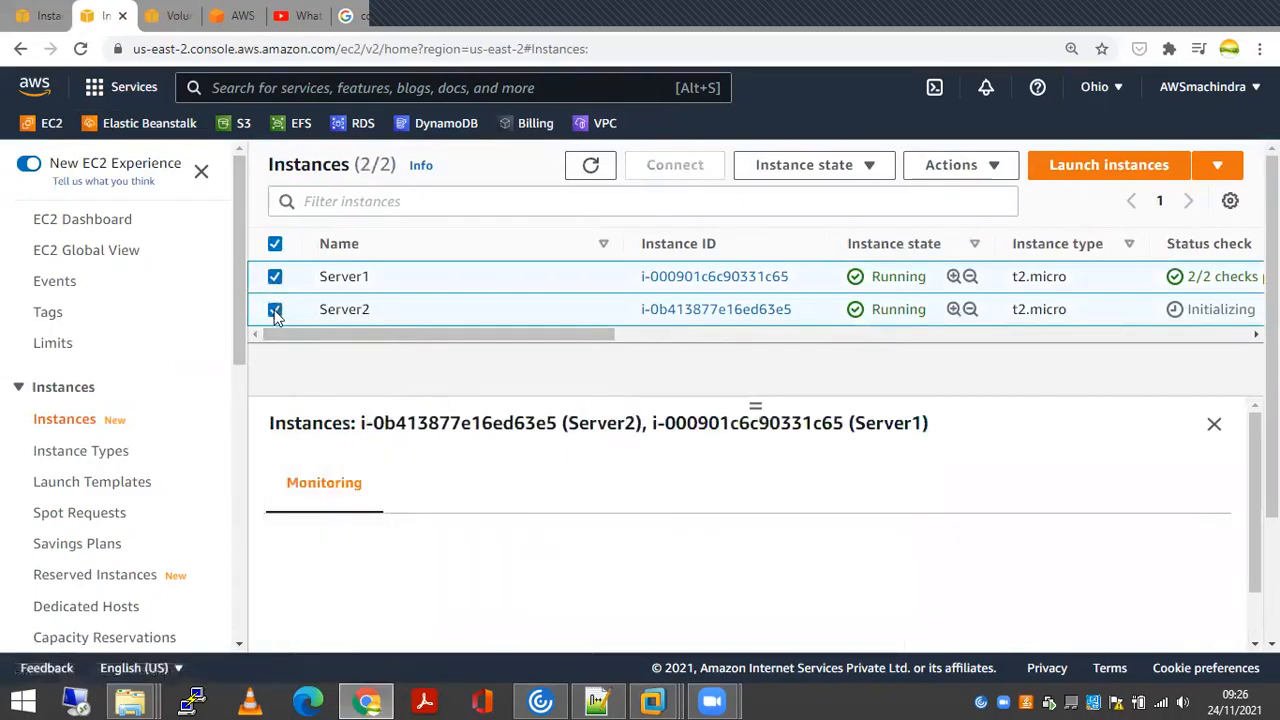
pyautogui.click(275, 309)
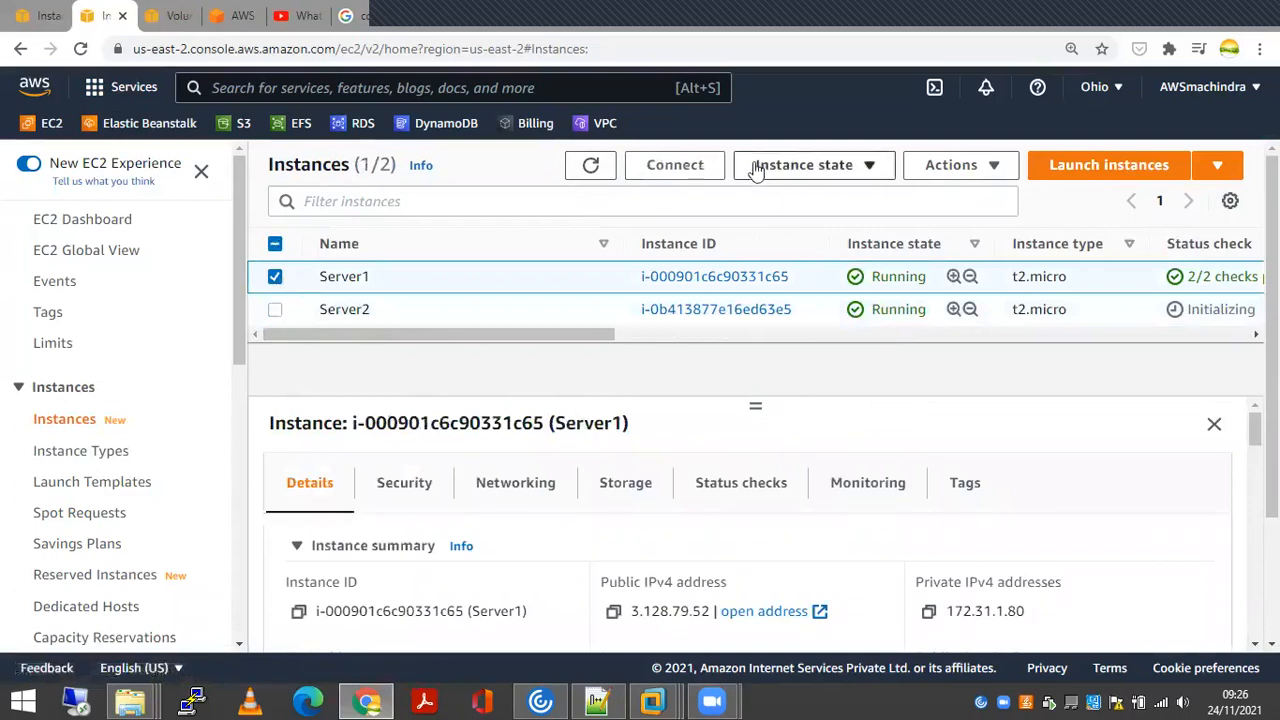
pyautogui.click(675, 165)
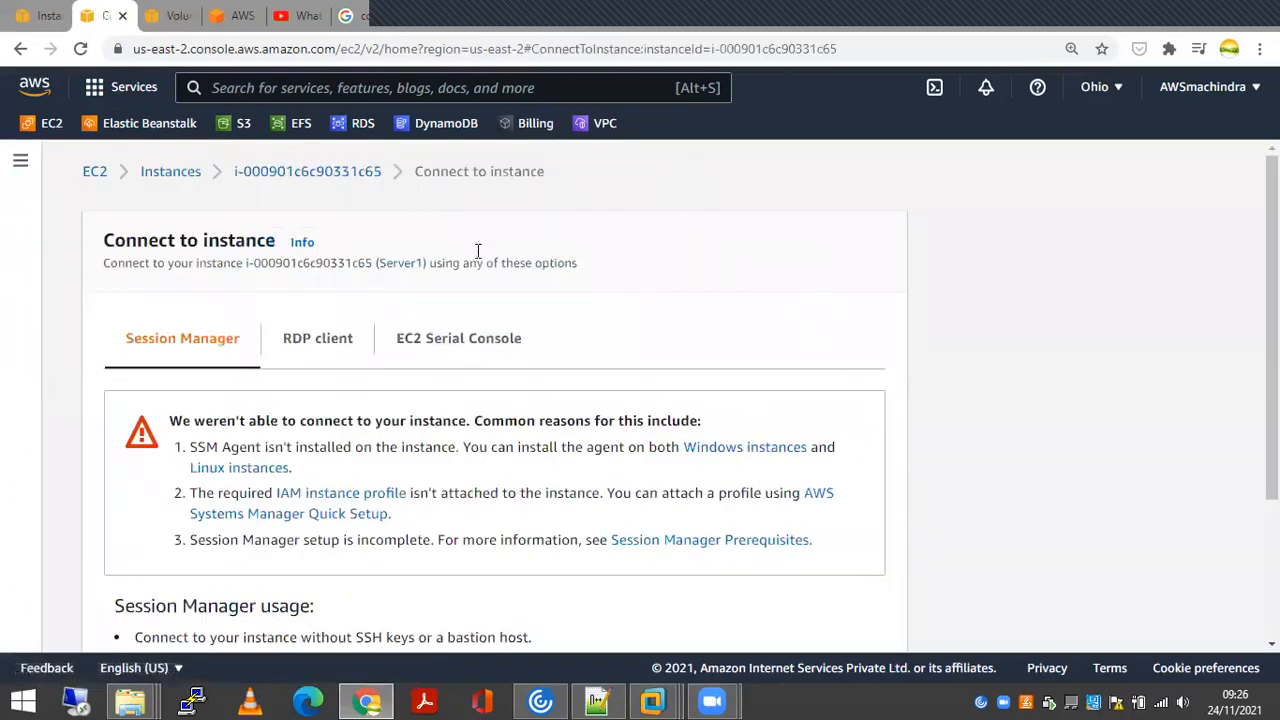
pyautogui.scroll(-3, 474, 253)
pyautogui.scroll(1, 474, 253)
pyautogui.click(318, 230)
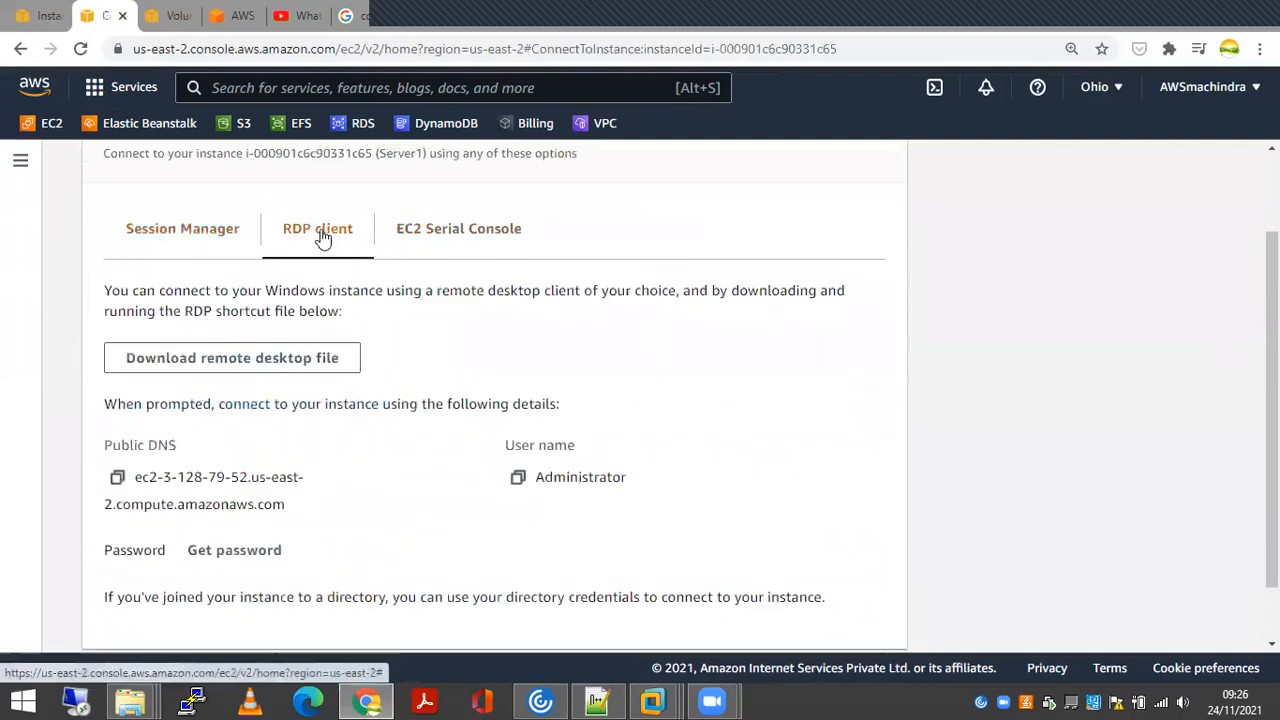
# Download Server1's remote desktop file and save it as Server1.rdp in the AWS-Demos folder
pyautogui.scroll(-1, 321, 237)
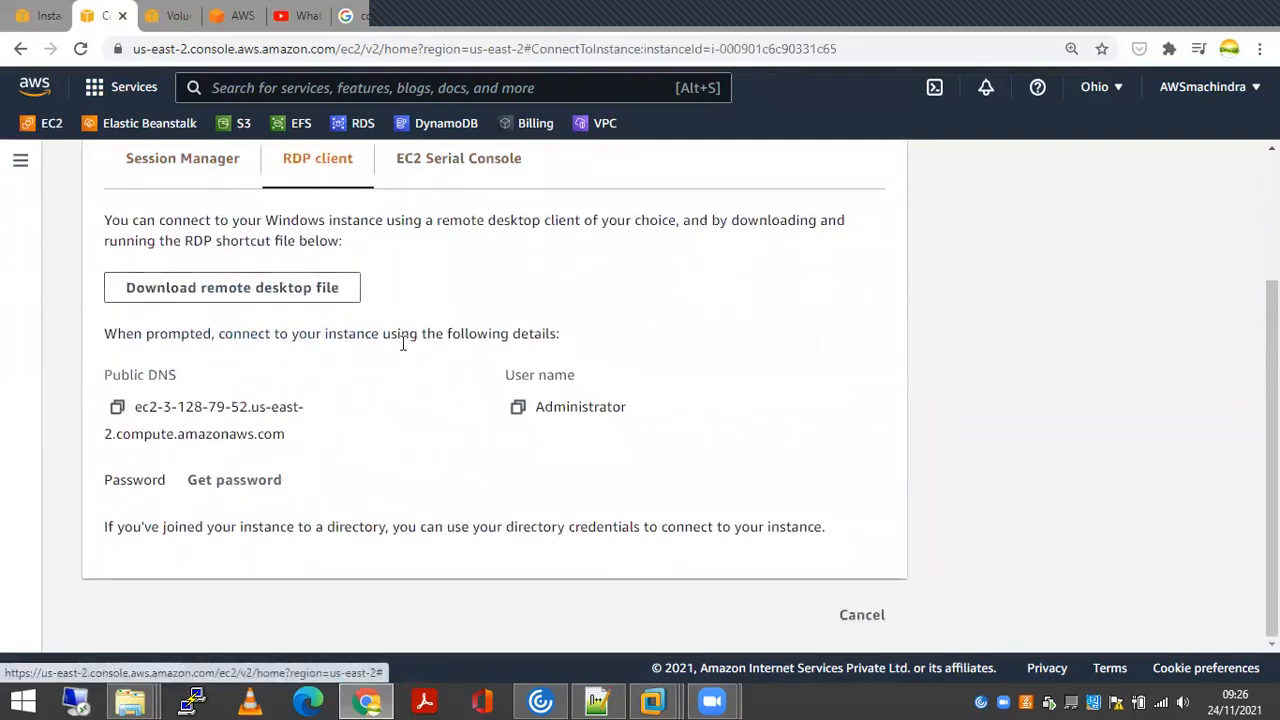
pyautogui.click(227, 289)
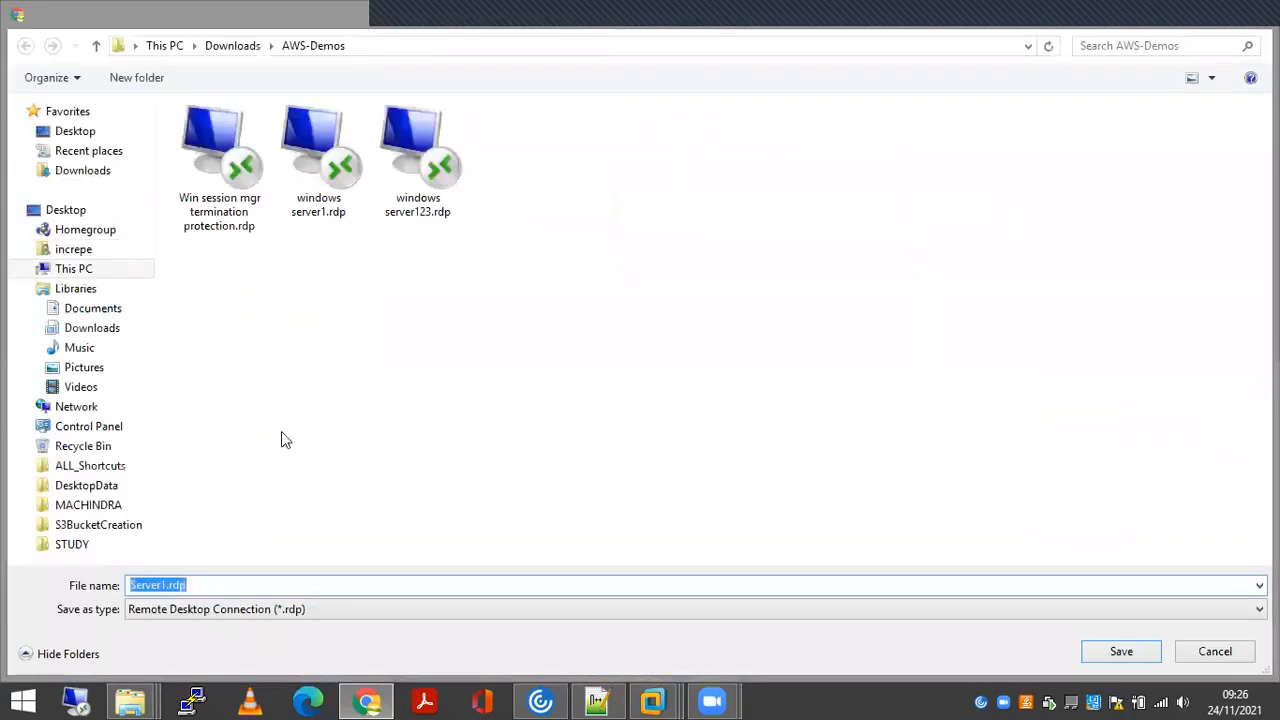
pyautogui.click(247, 584)
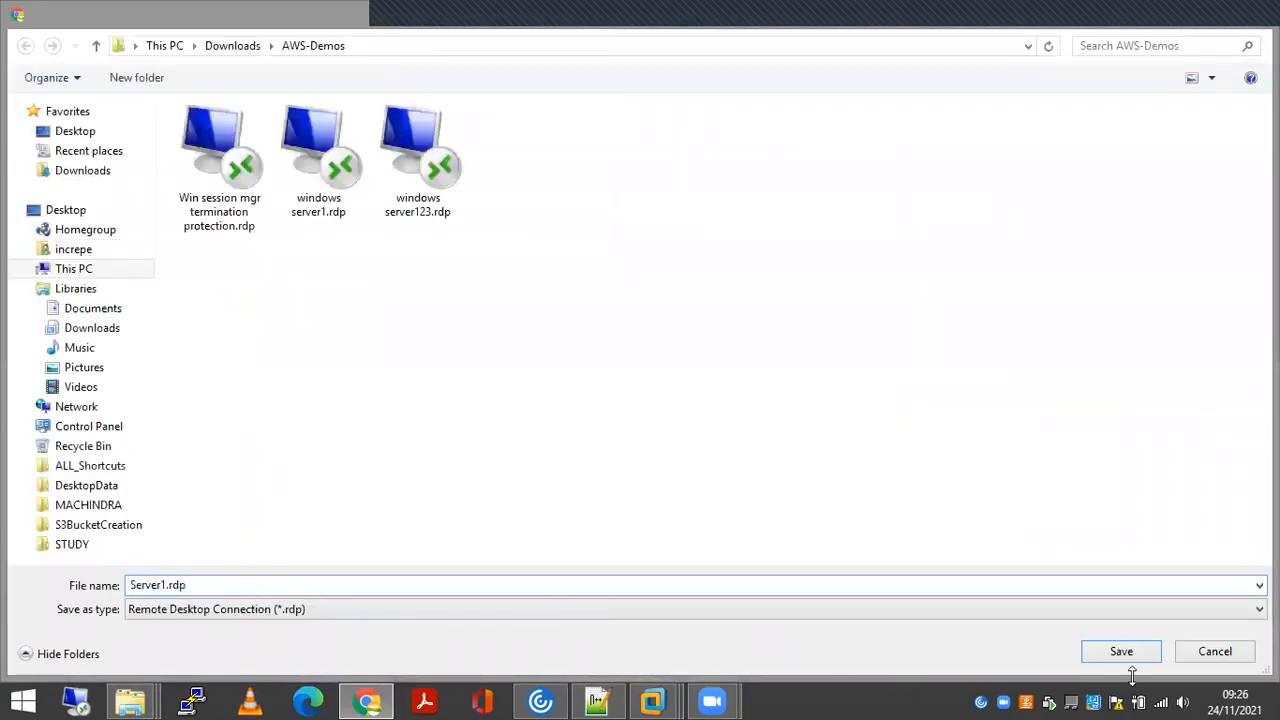
pyautogui.click(1114, 651)
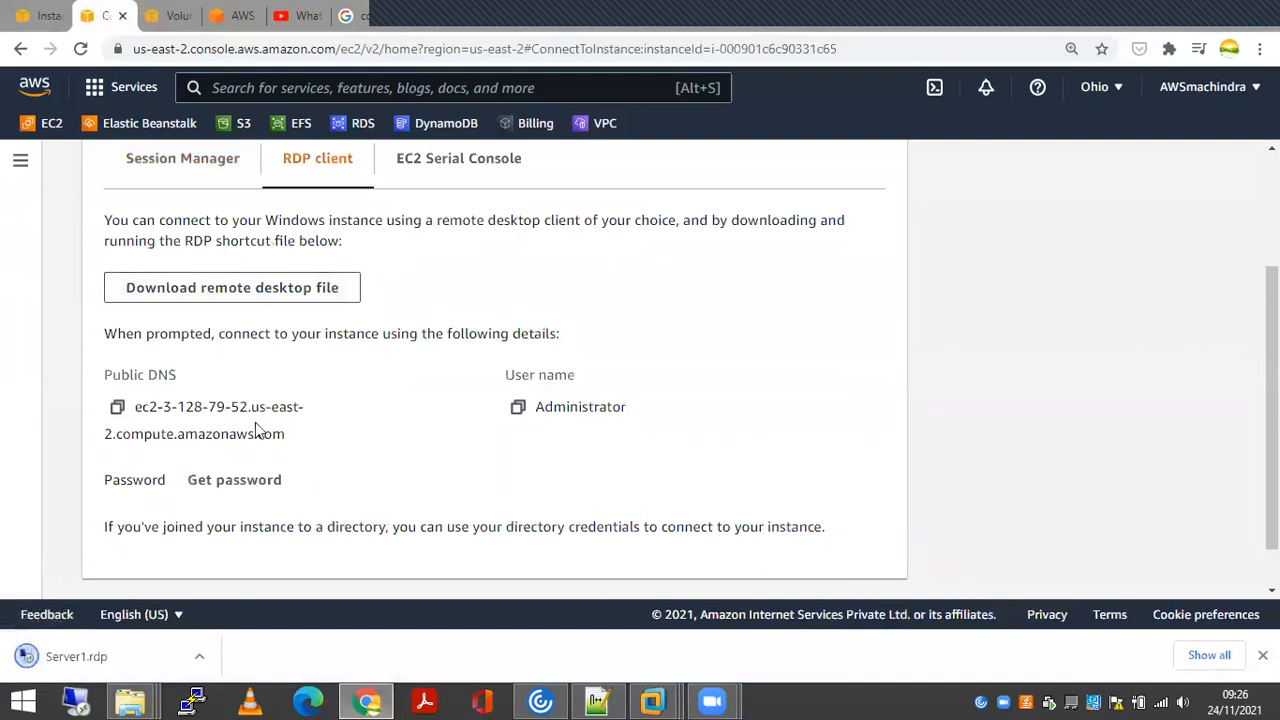
# Decrypt Server1's Windows password with the key pair file AWSDemo131121.pem from the AWS-Demos folder in Downloads
pyautogui.click(238, 482)
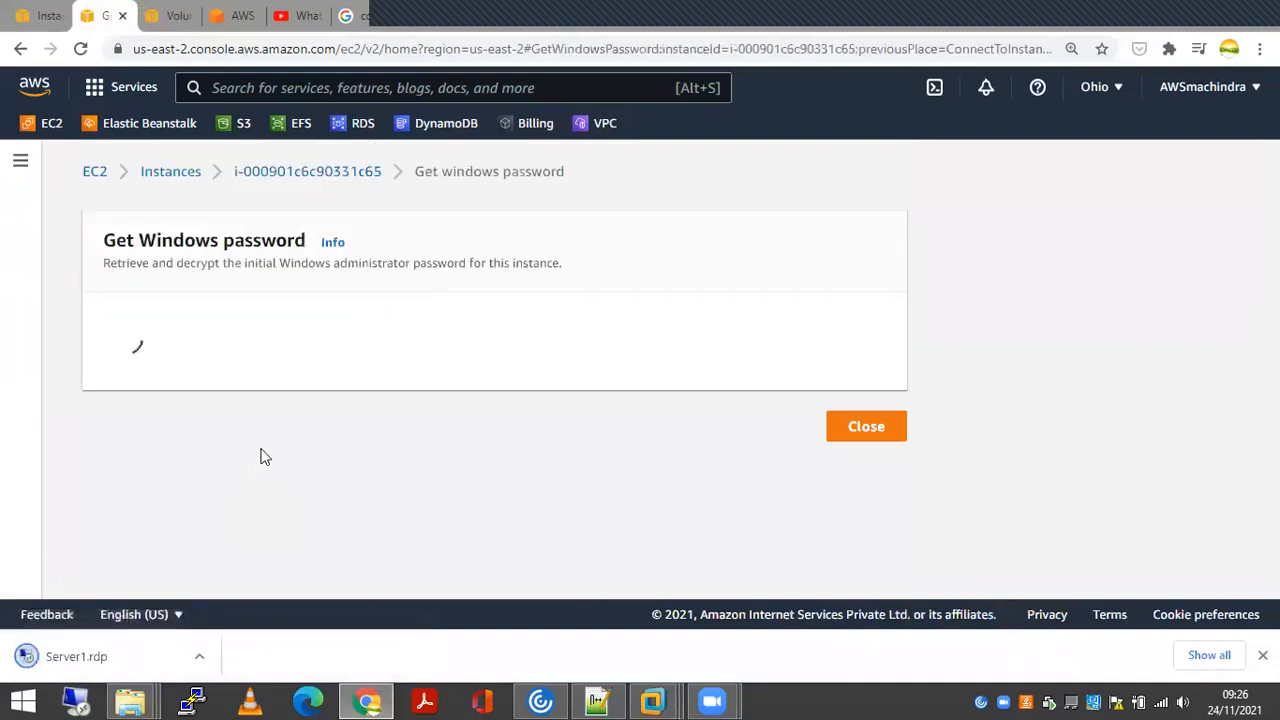
pyautogui.click(172, 320)
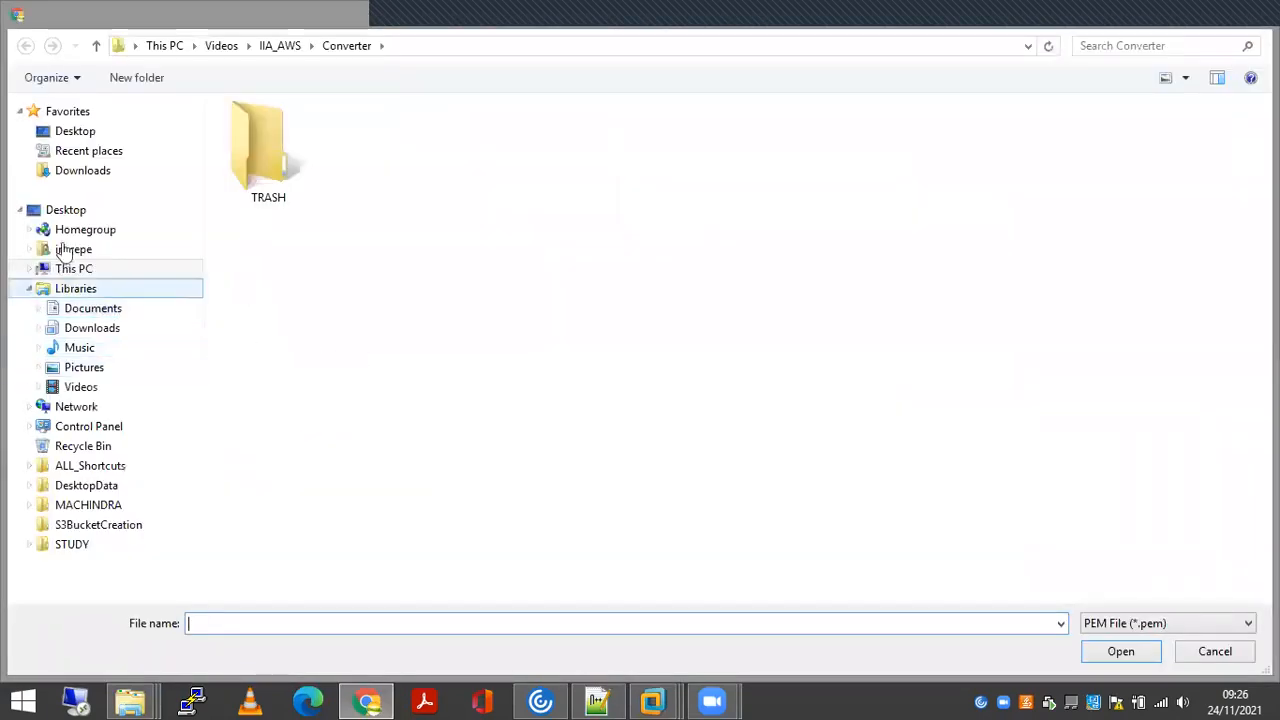
pyautogui.click(70, 174)
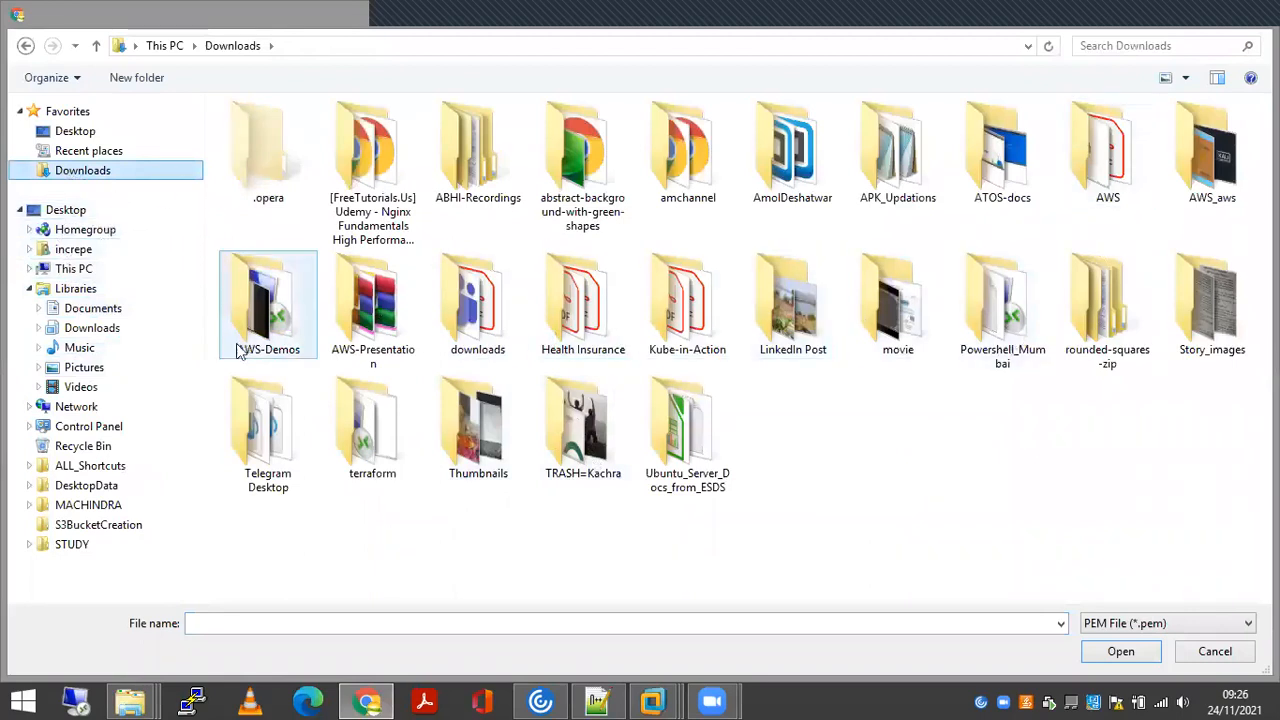
pyautogui.doubleClick(241, 315)
pyautogui.click(279, 173)
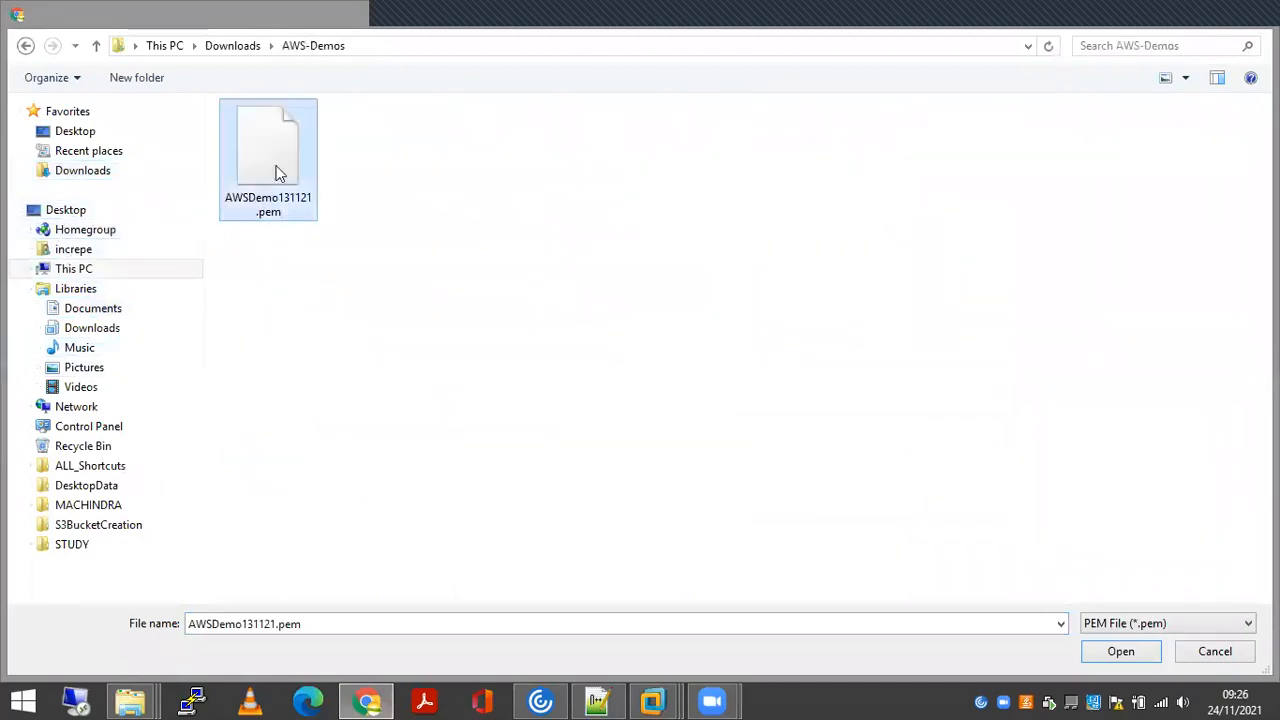
pyautogui.click(1130, 650)
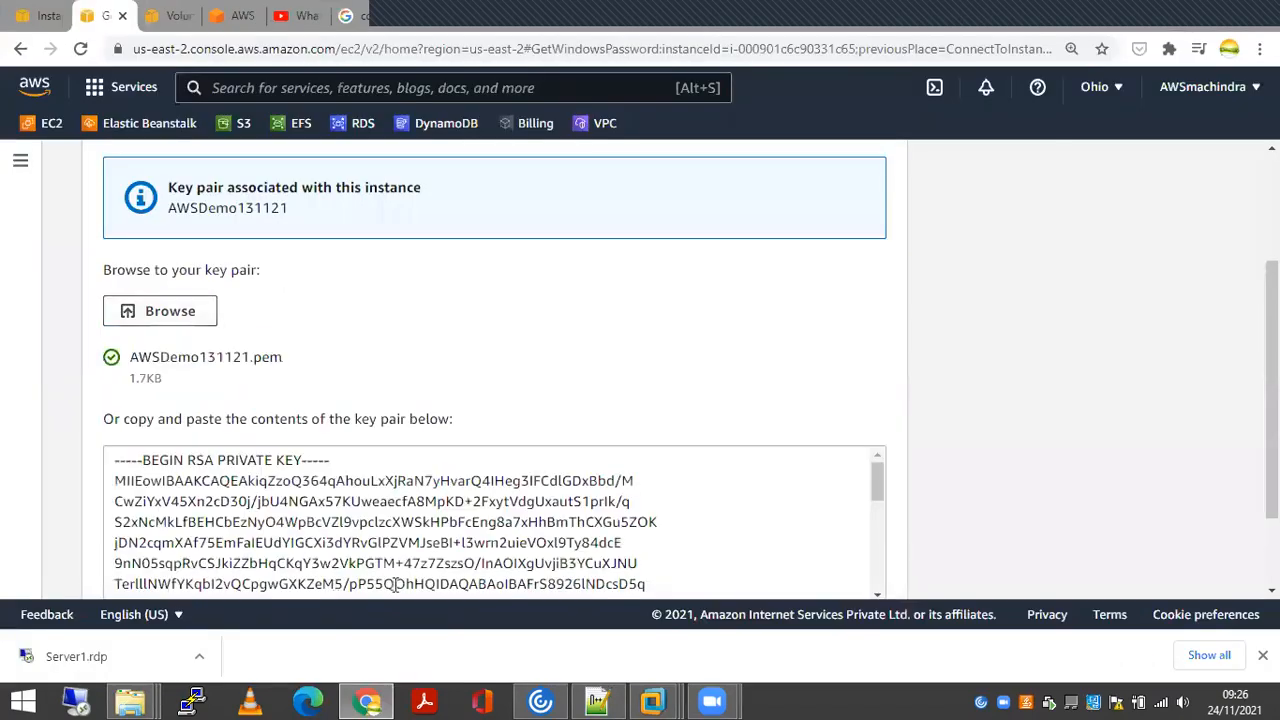
pyautogui.scroll(-2, 1031, 462)
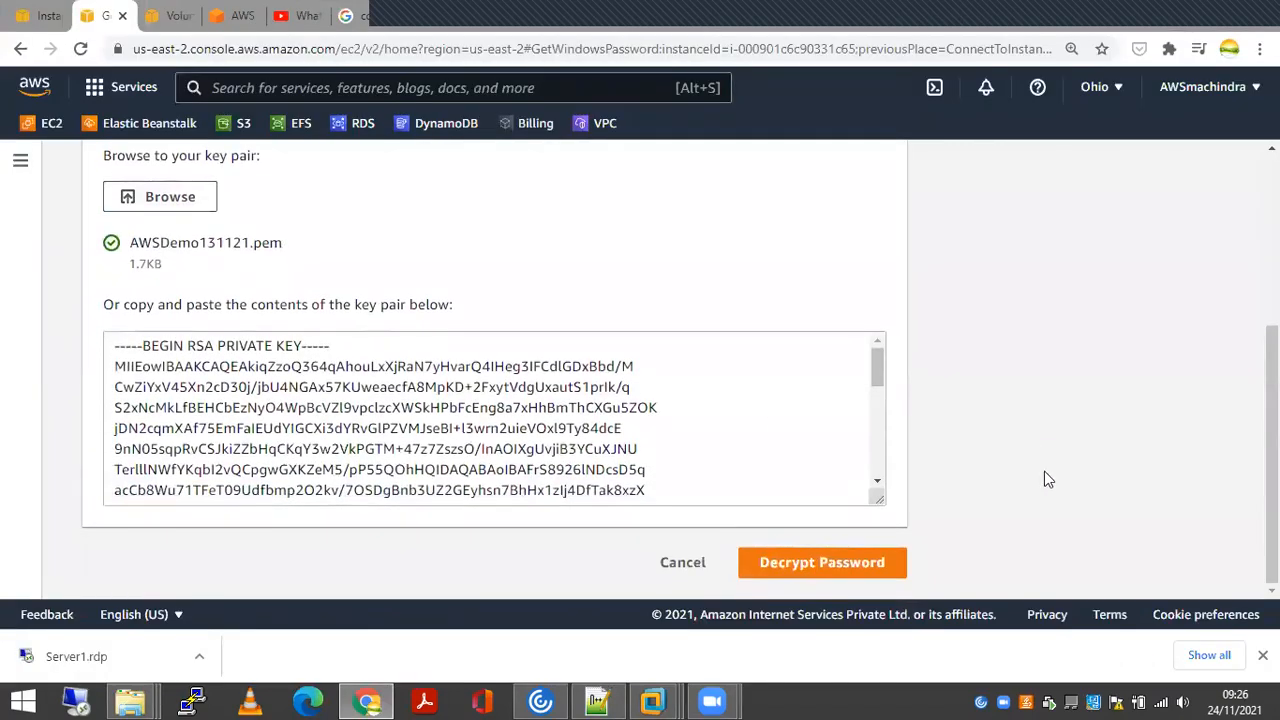
pyautogui.click(826, 564)
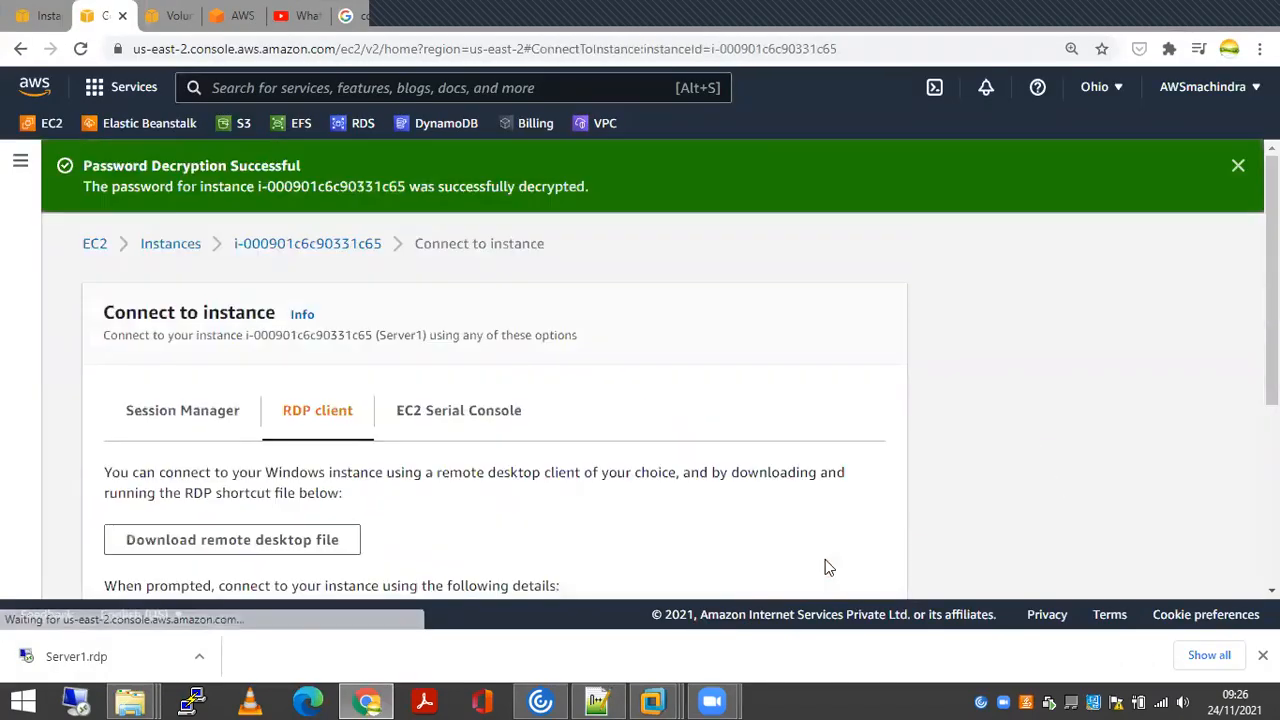
# Copy Server1's decrypted password, paste it under the line "Server1 Pass:" in a new Notepad++ document, and return to the browser
pyautogui.scroll(-3, 700, 495)
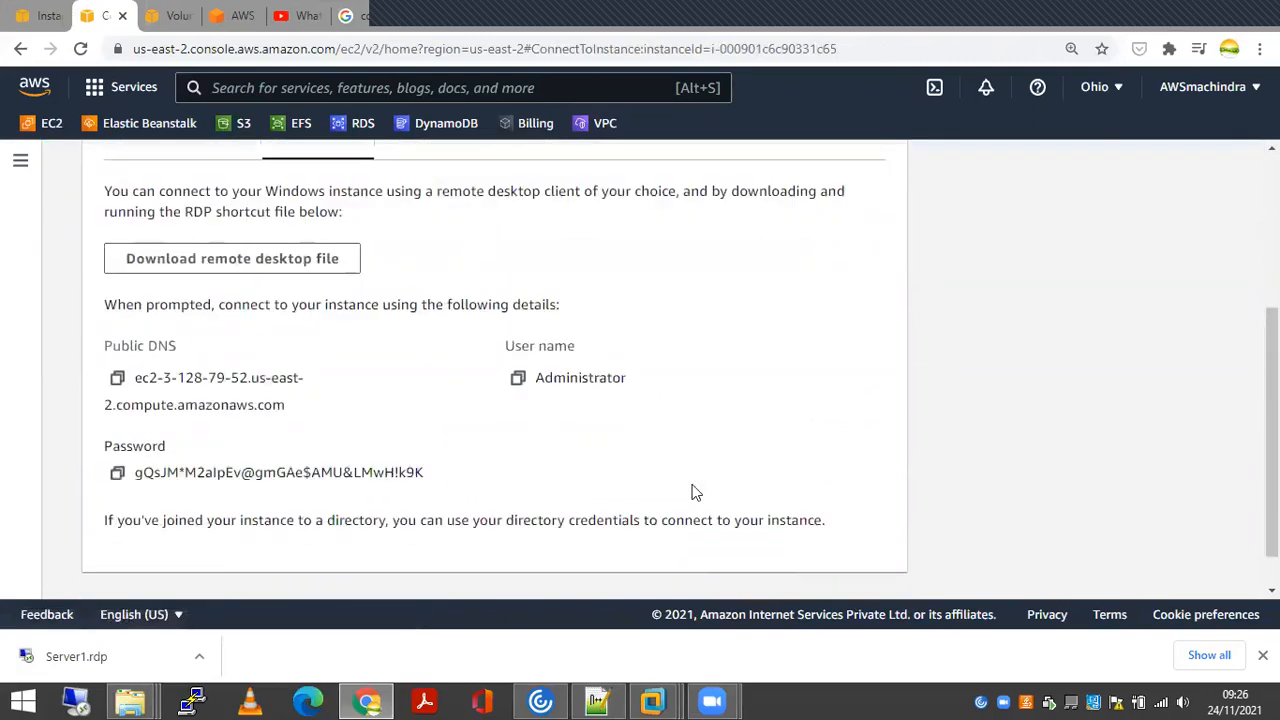
pyautogui.click(117, 472)
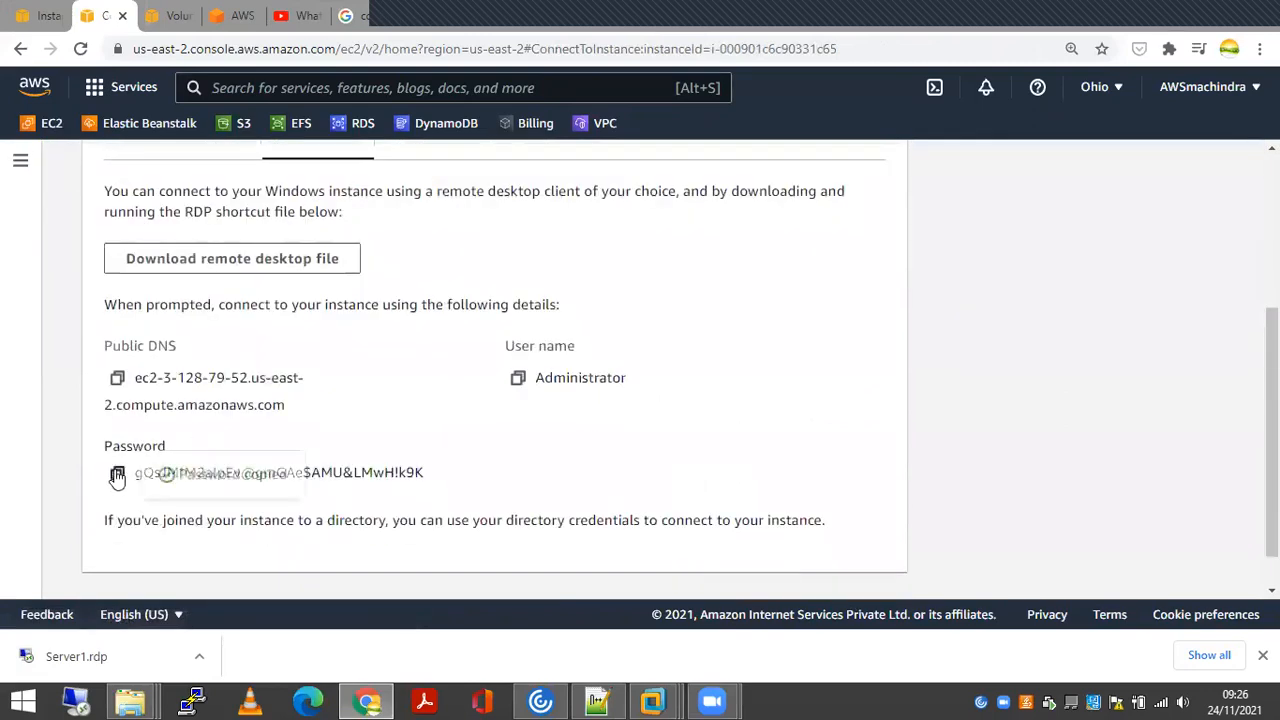
pyautogui.click(601, 699)
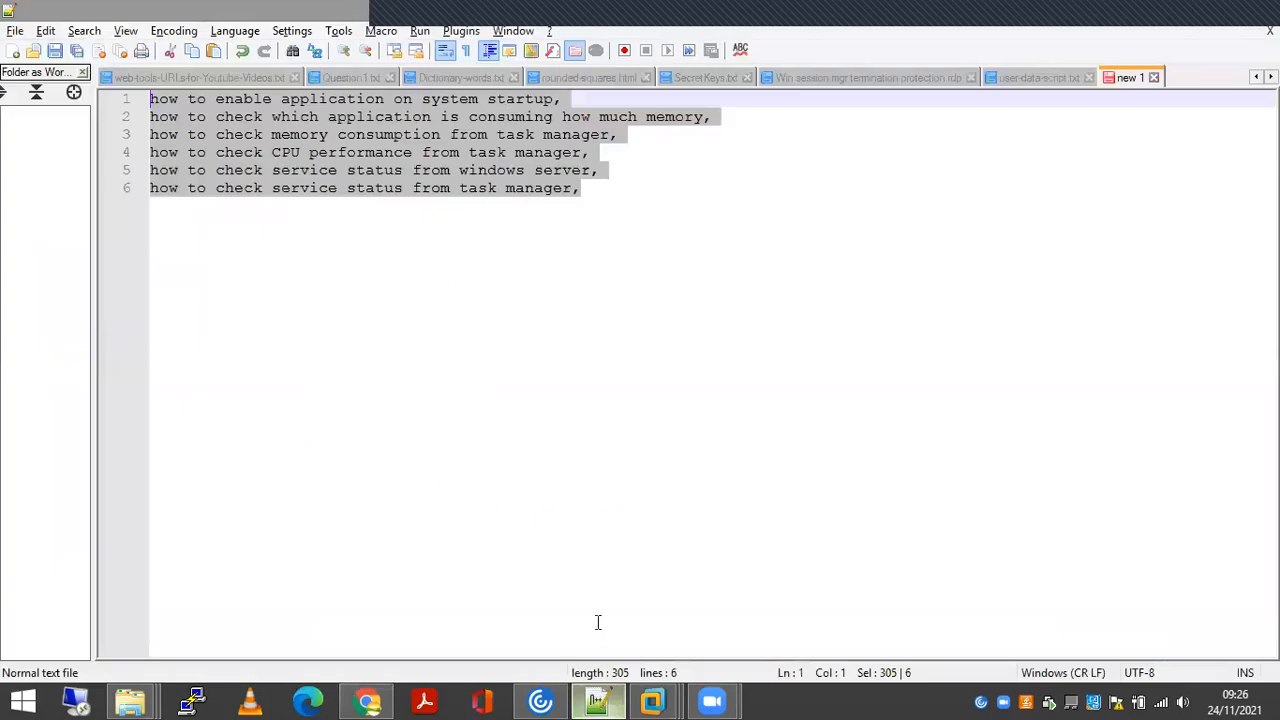
pyautogui.click(762, 317)
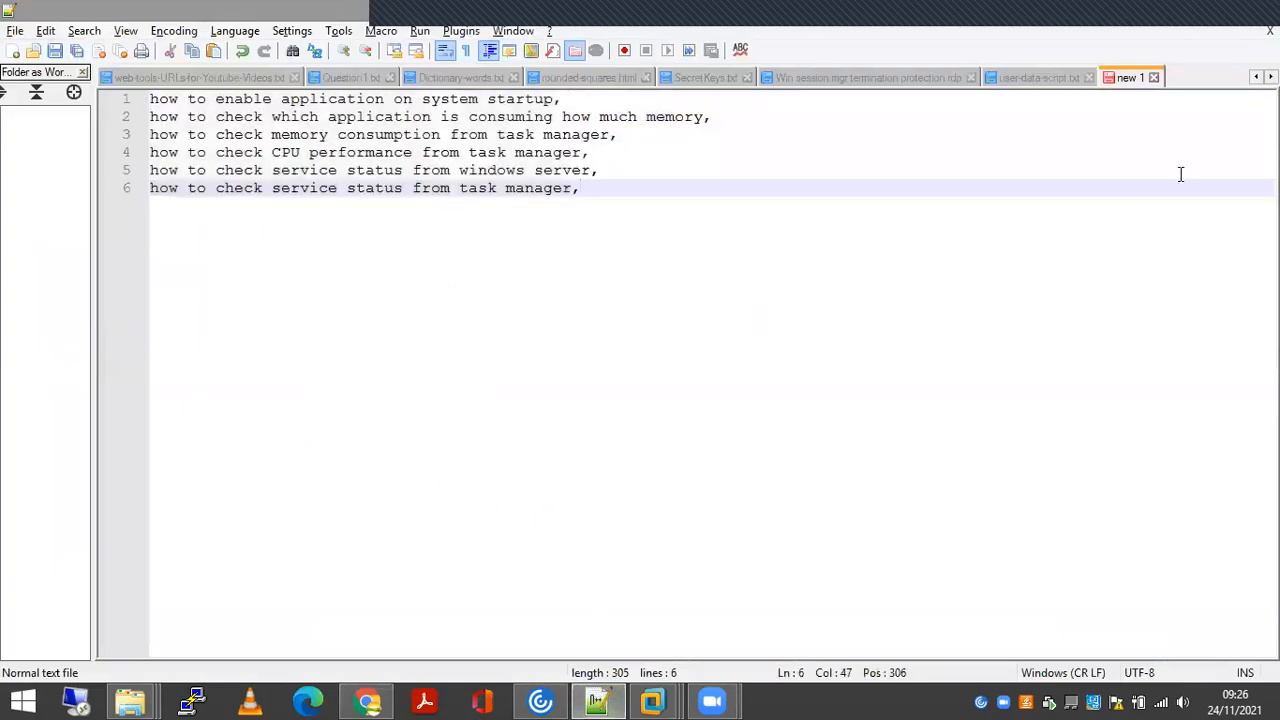
pyautogui.hotkey('ctrl', 'n')
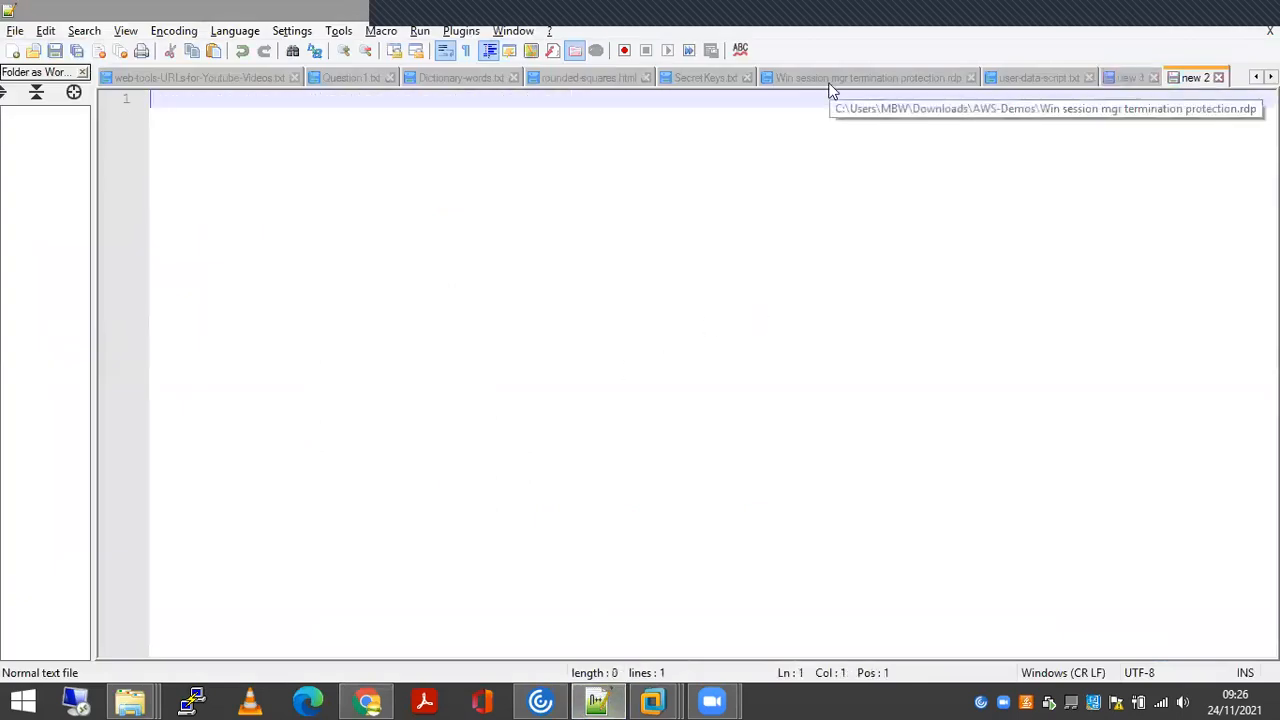
pyautogui.write('Server1 Pass:')
pyautogui.press('Return')
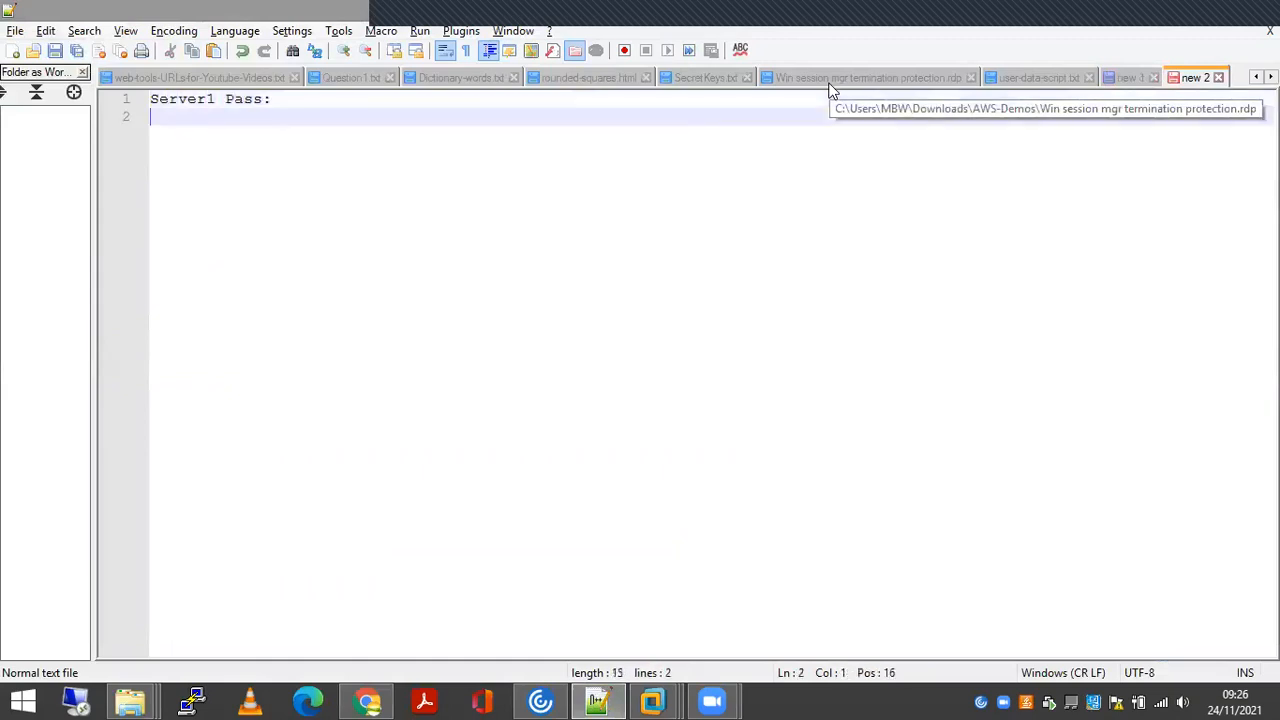
pyautogui.hotkey('ctrl', 'v')
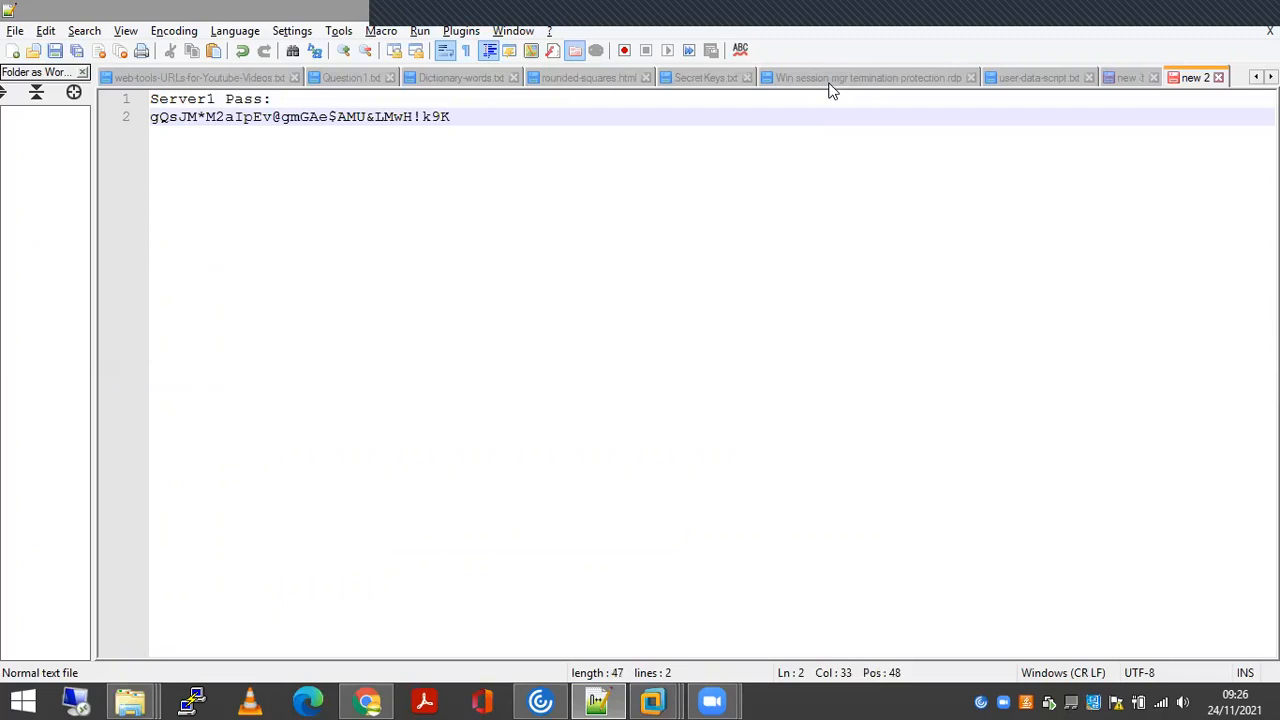
pyautogui.press('Return')
pyautogui.press('Return')
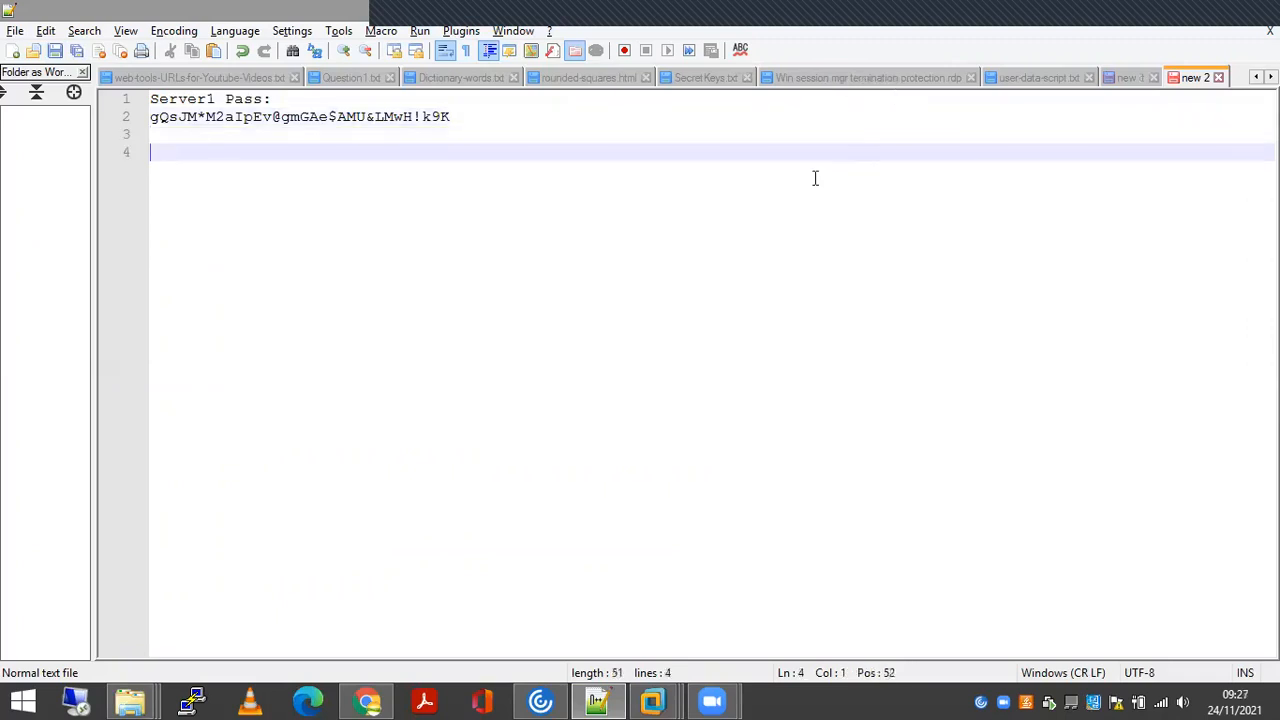
pyautogui.click(1199, 15)
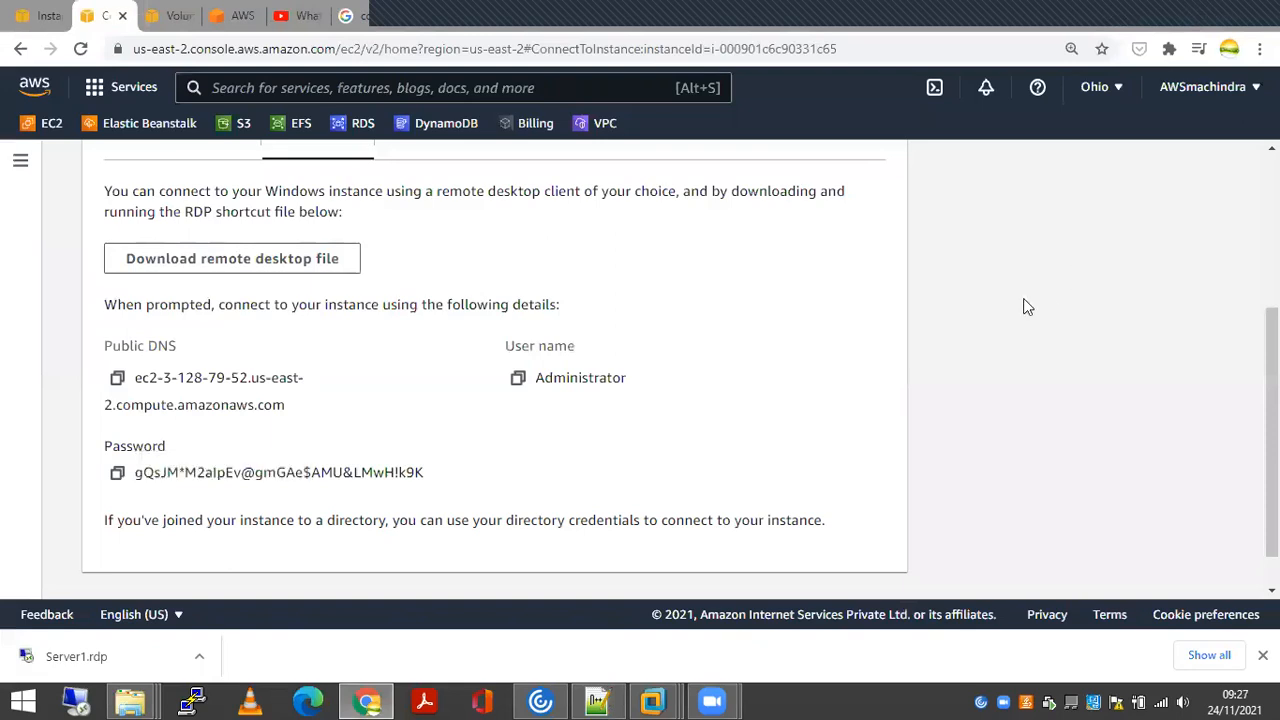
# Refresh the instances list in the first browser tab, select Server2 and open its RDP client connection options
pyautogui.scroll(3, 1021, 302)
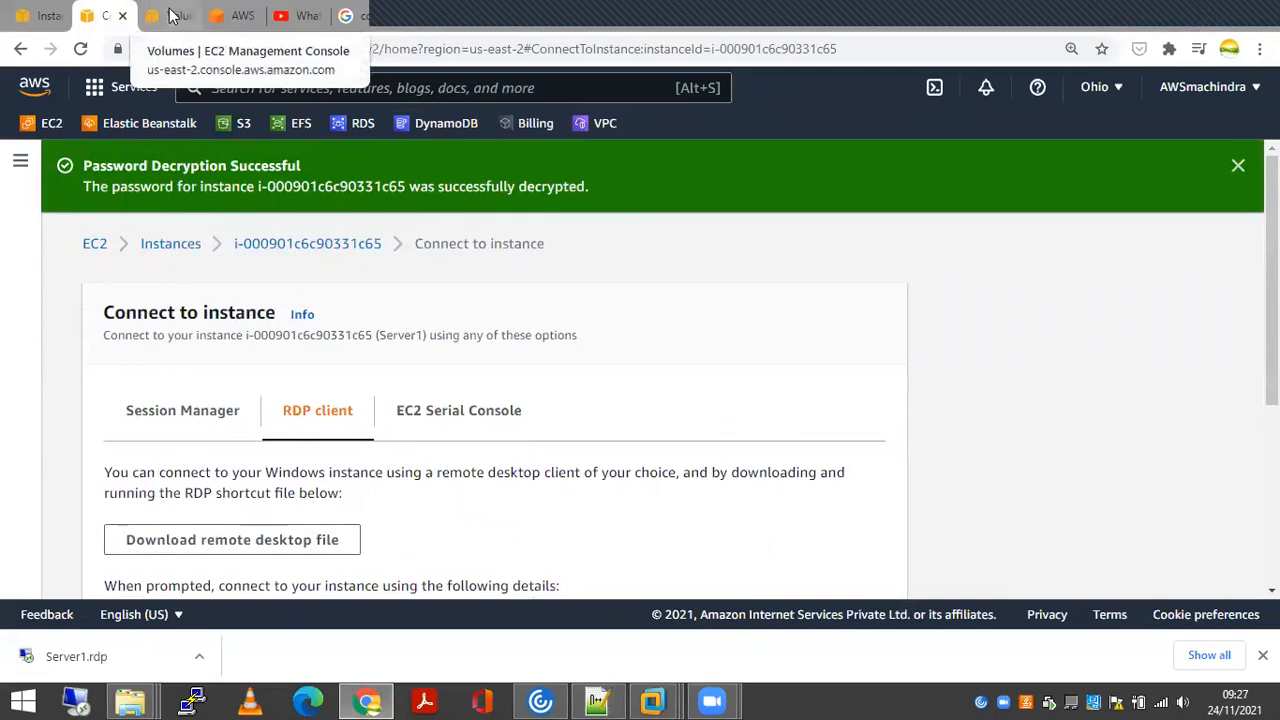
pyautogui.click(170, 15)
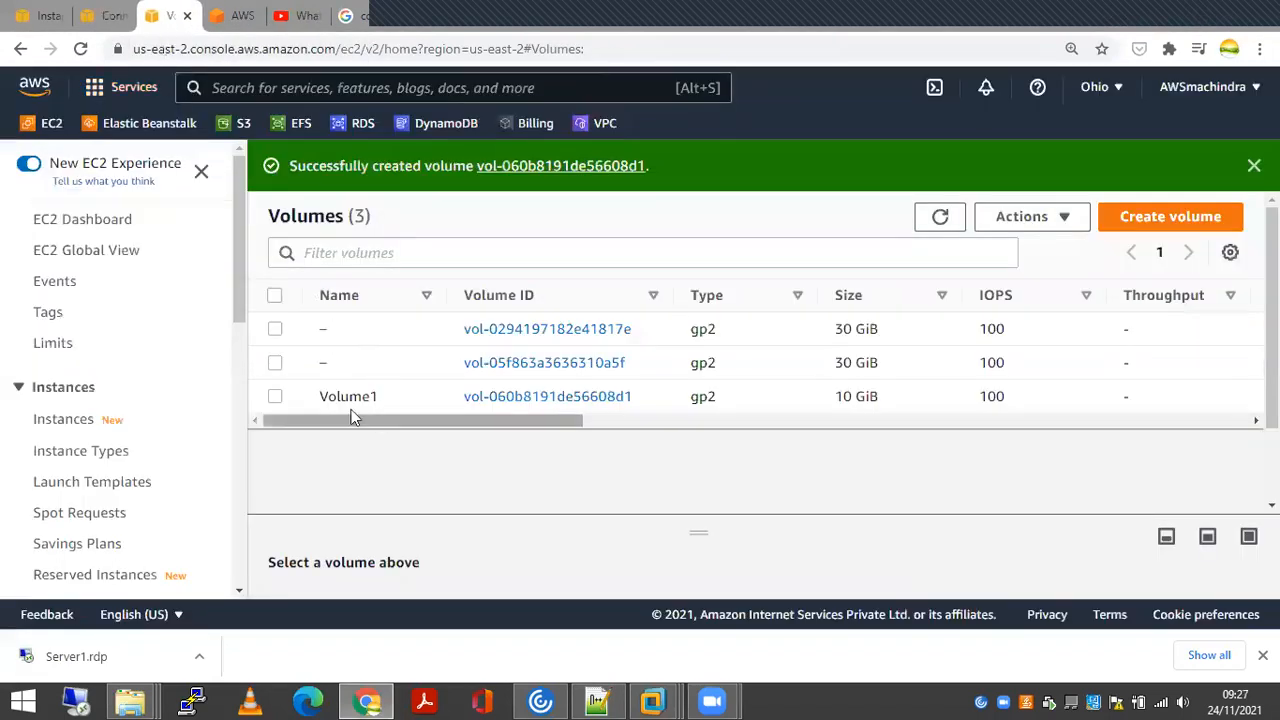
pyautogui.hotkey('ctrl', '1')
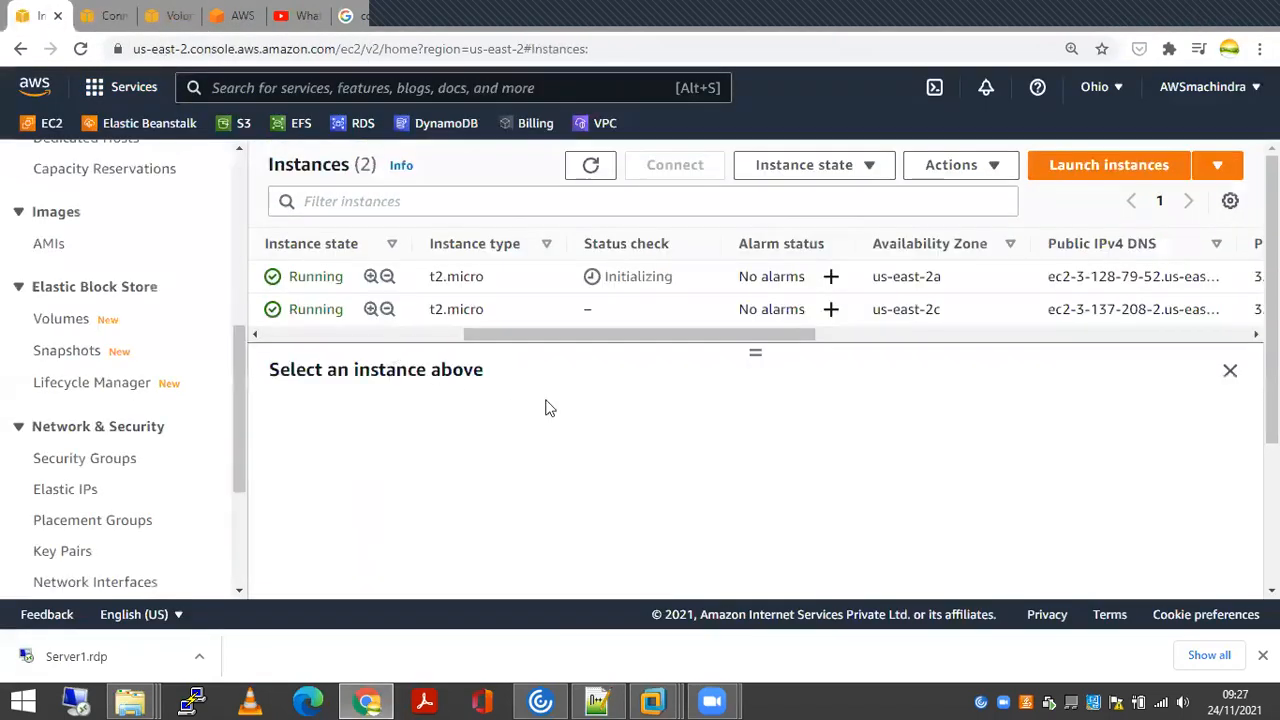
pyautogui.moveTo(578, 340); pyautogui.dragTo(418, 340)
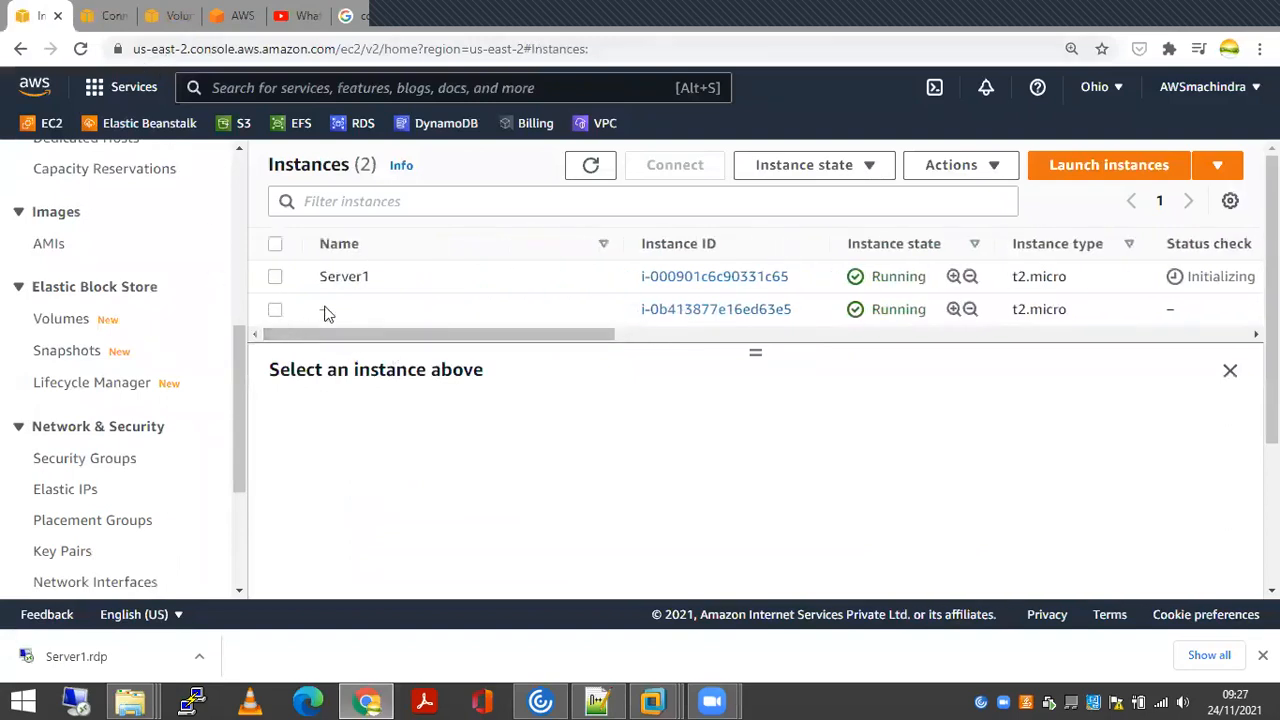
pyautogui.click(589, 166)
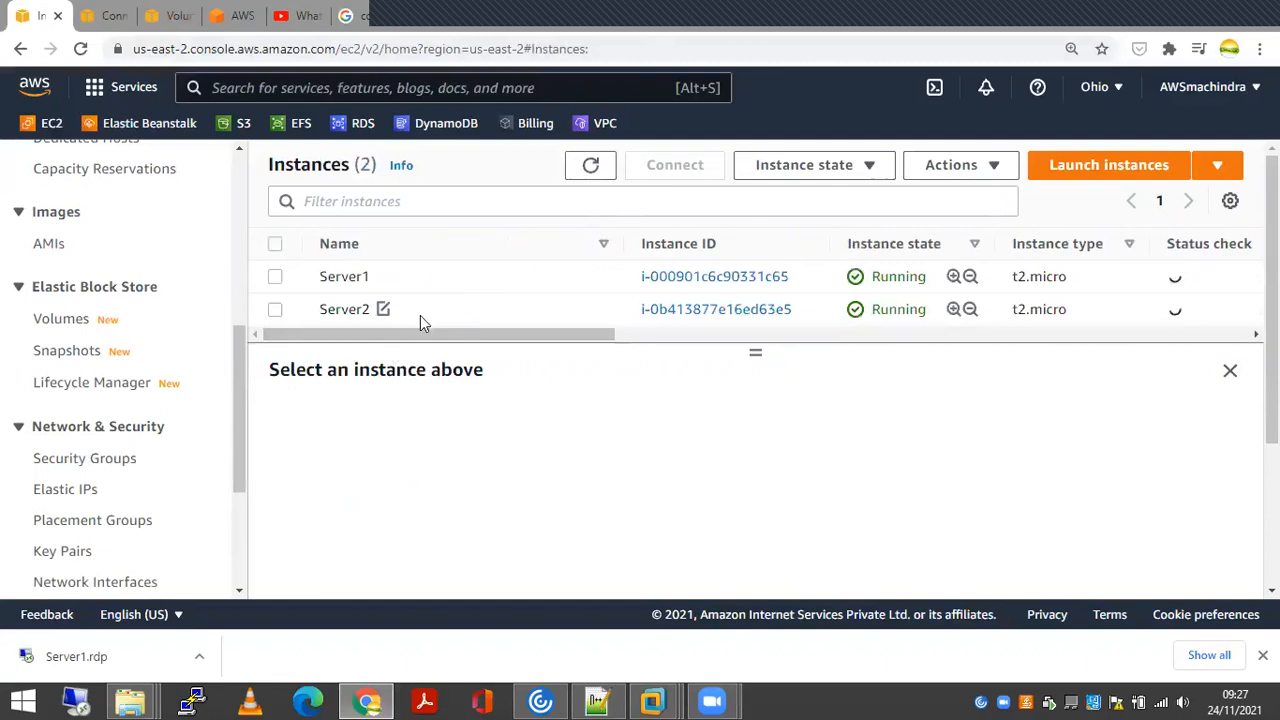
pyautogui.click(275, 309)
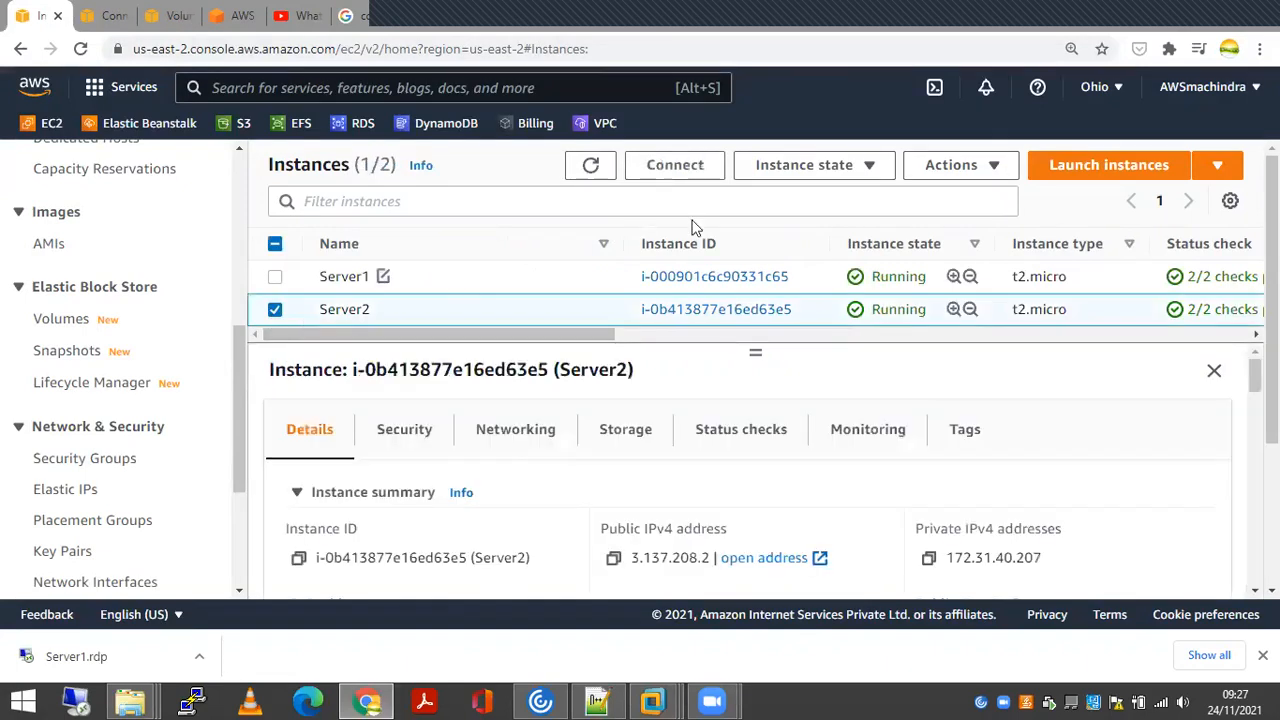
pyautogui.click(678, 172)
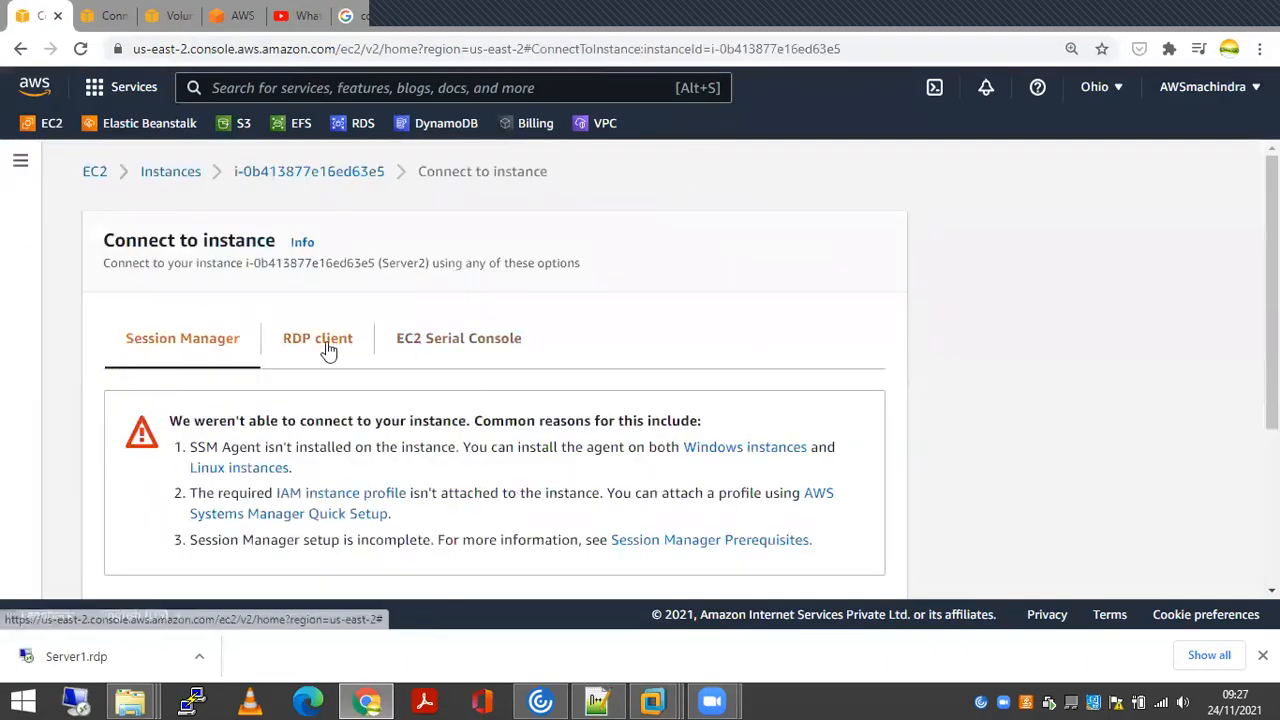
pyautogui.click(328, 348)
# Download Server2's remote desktop file and save it as Server2.rdp in the AWS-Demos folder
pyautogui.scroll(-3, 328, 348)
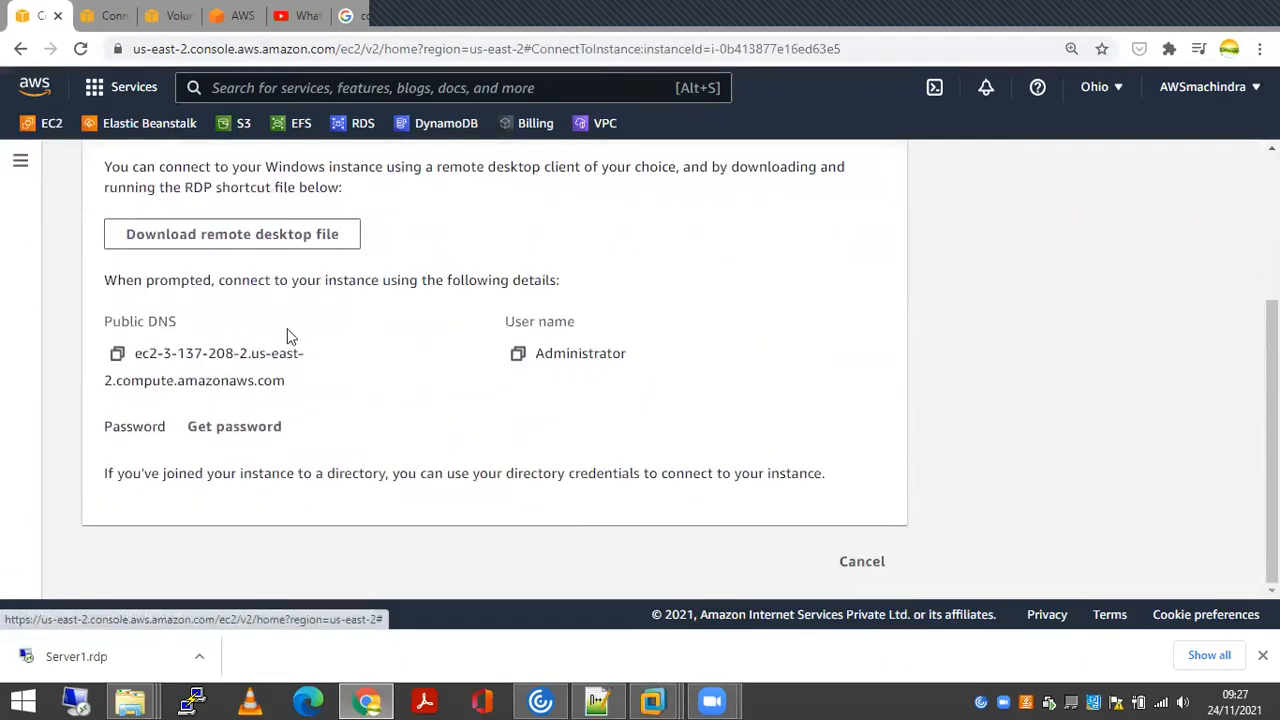
pyautogui.click(234, 236)
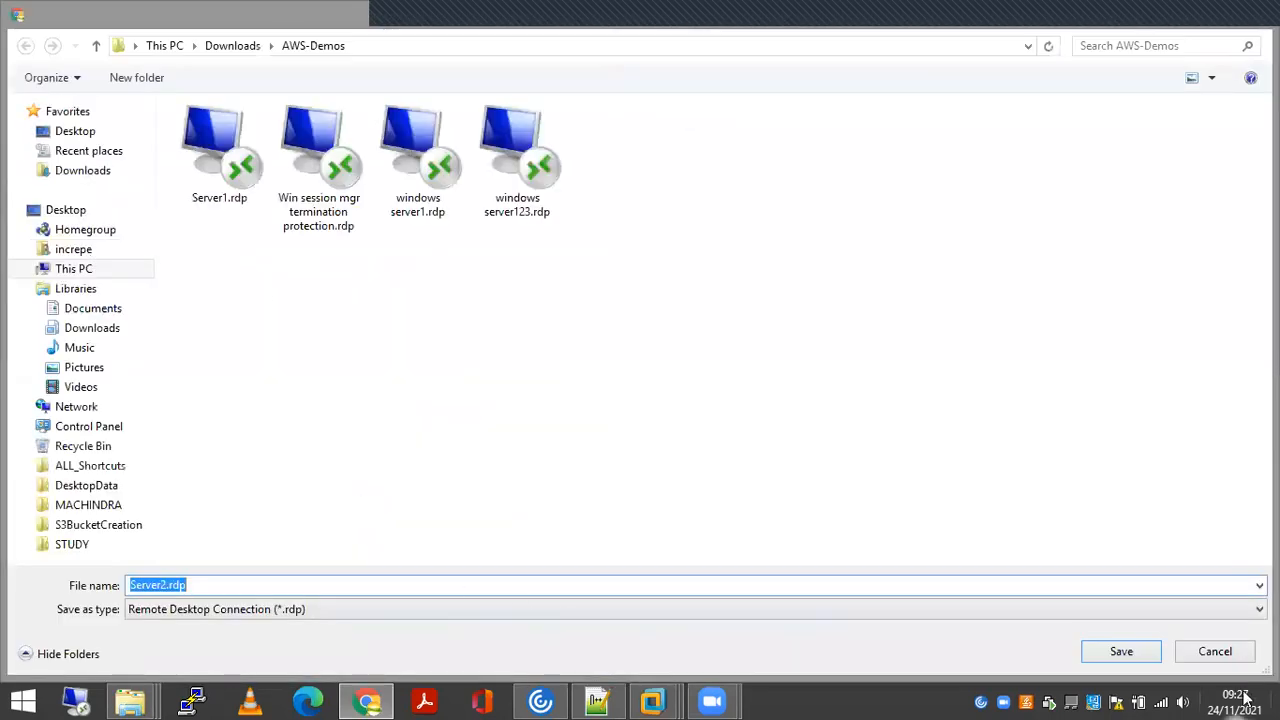
pyautogui.click(1119, 660)
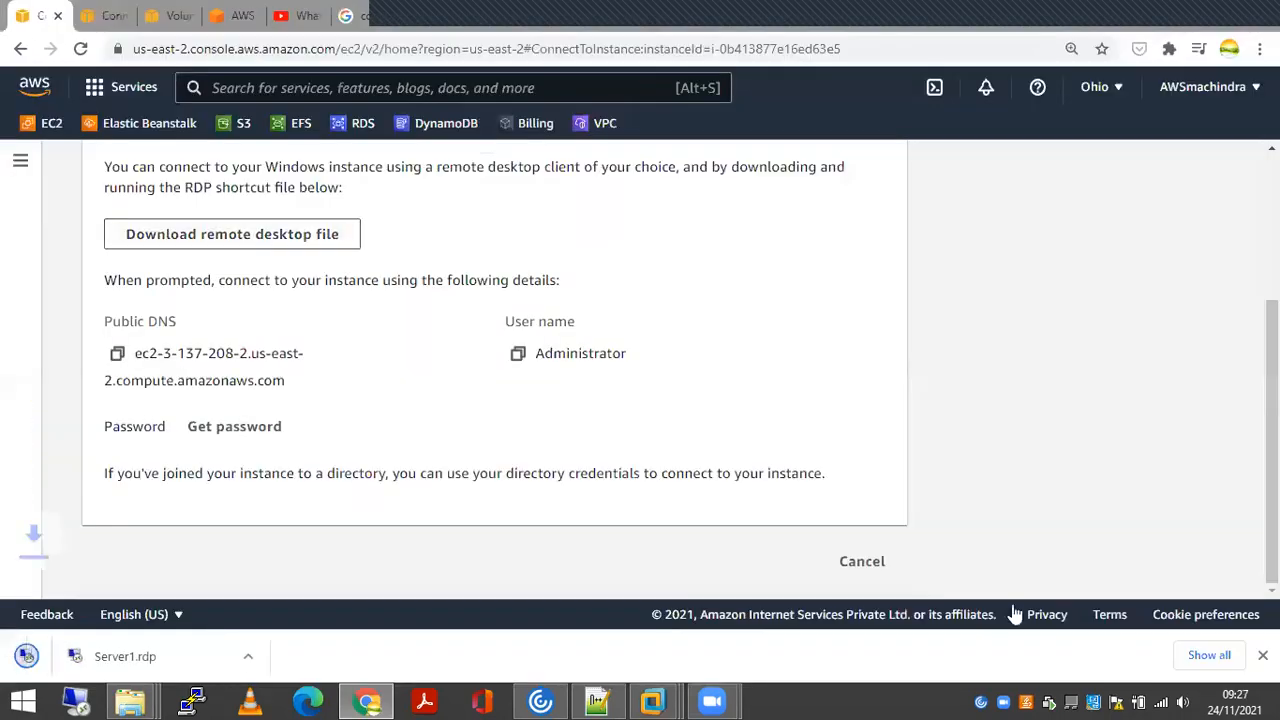
# Decrypt Server2's Windows password with the key pair file AWSDemo131121.pem from the AWS-Demos folder
pyautogui.click(230, 430)
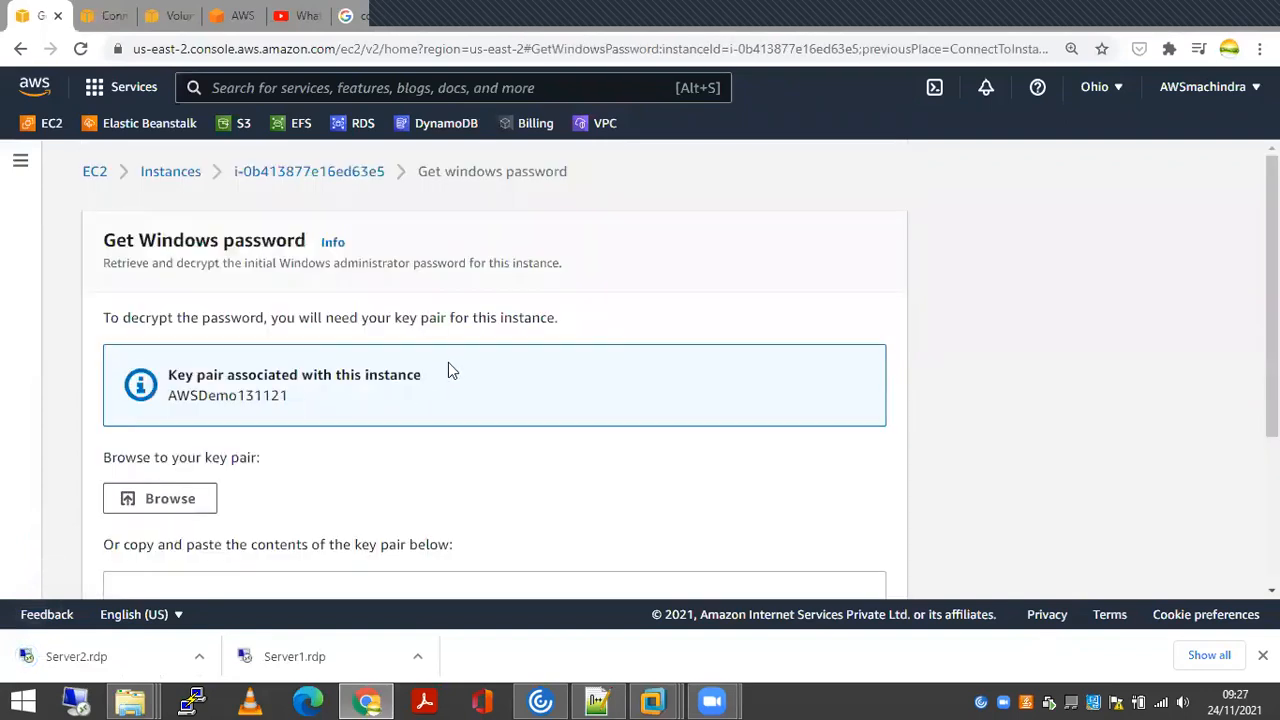
pyautogui.scroll(-2, 300, 350)
pyautogui.click(166, 310)
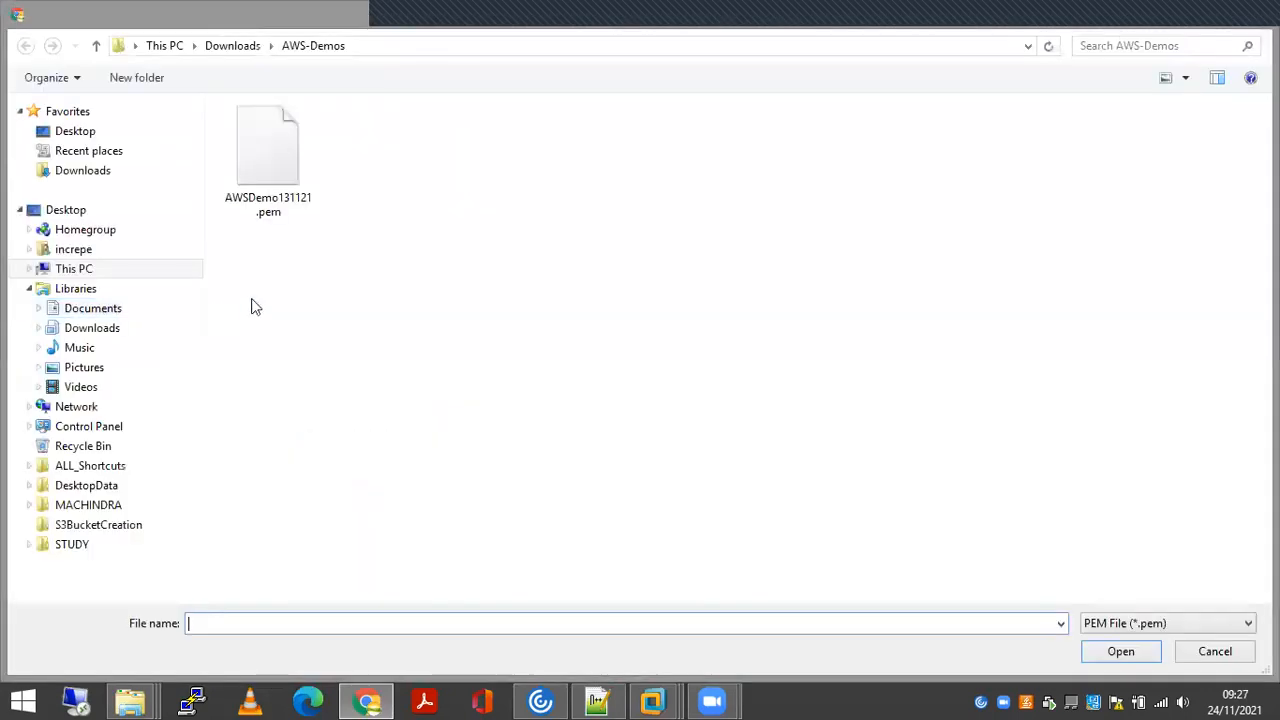
pyautogui.click(265, 177)
pyautogui.click(1117, 652)
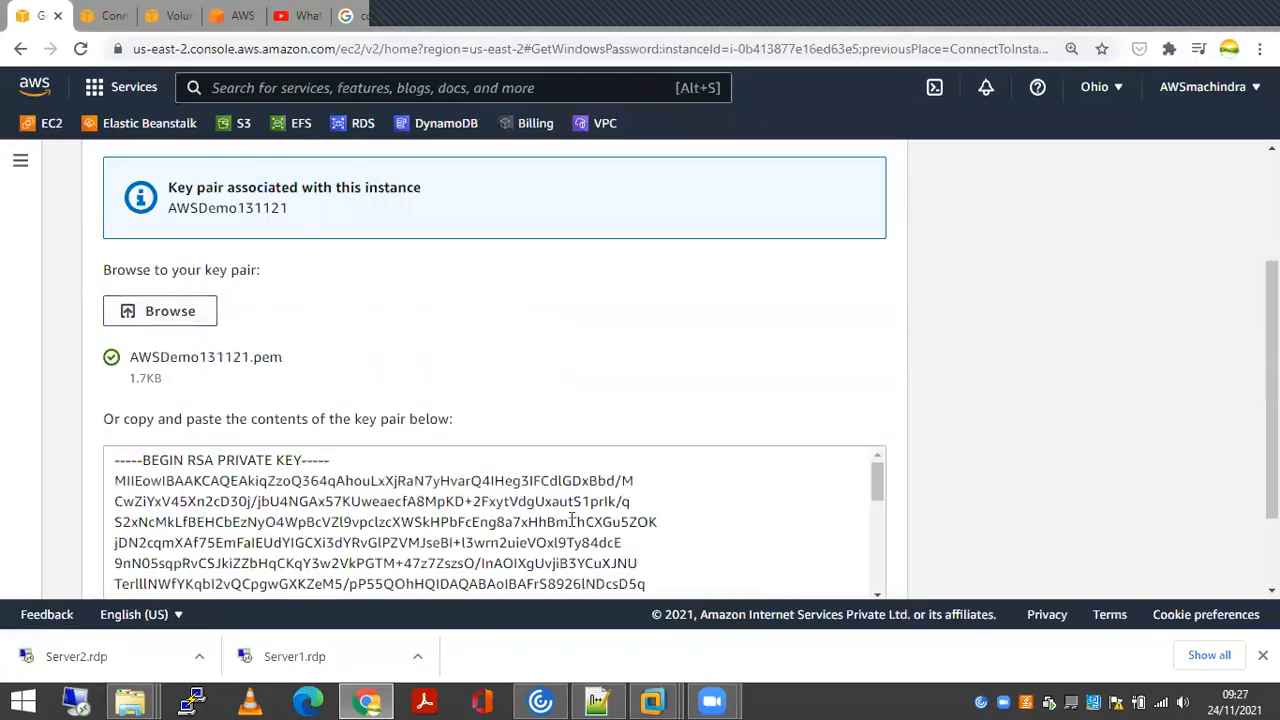
pyautogui.scroll(-2, 561, 489)
pyautogui.scroll(-1, 924, 493)
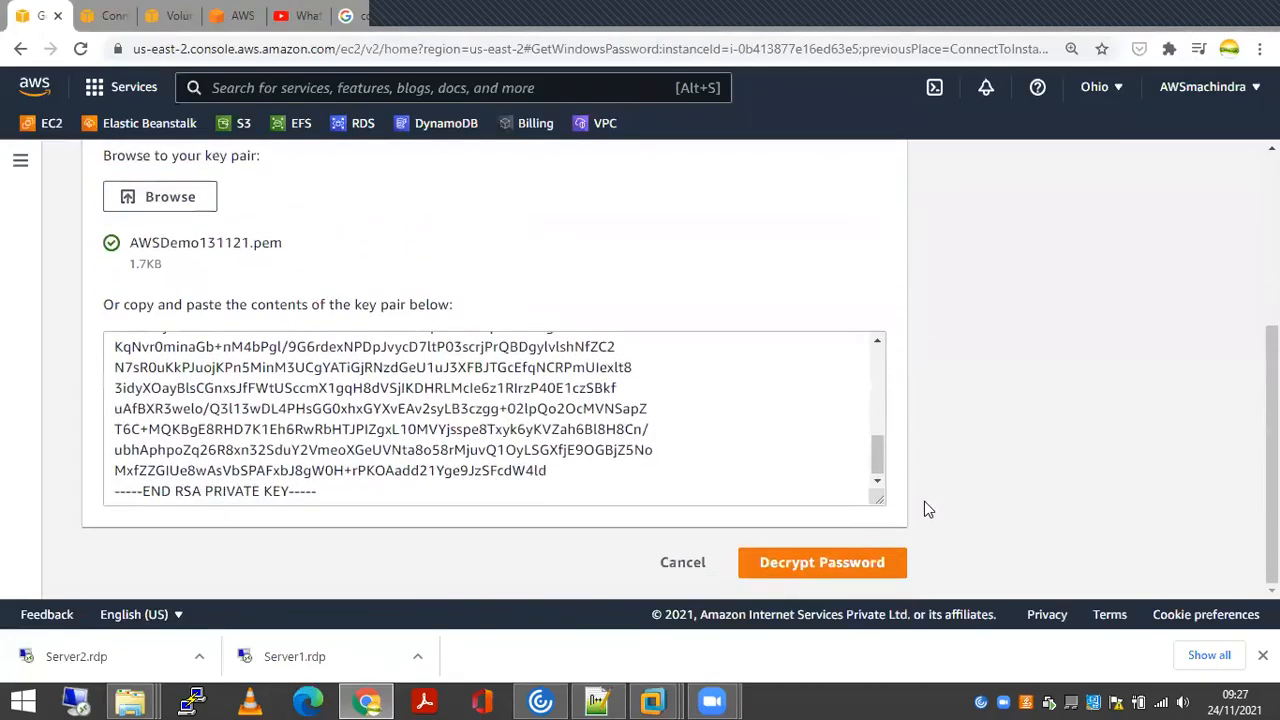
pyautogui.click(841, 567)
# Copy Server2's decrypted password, paste it under a new line "Server 2 Password :" in the Notepad++ document, and return to the browser
pyautogui.scroll(-3, 517, 434)
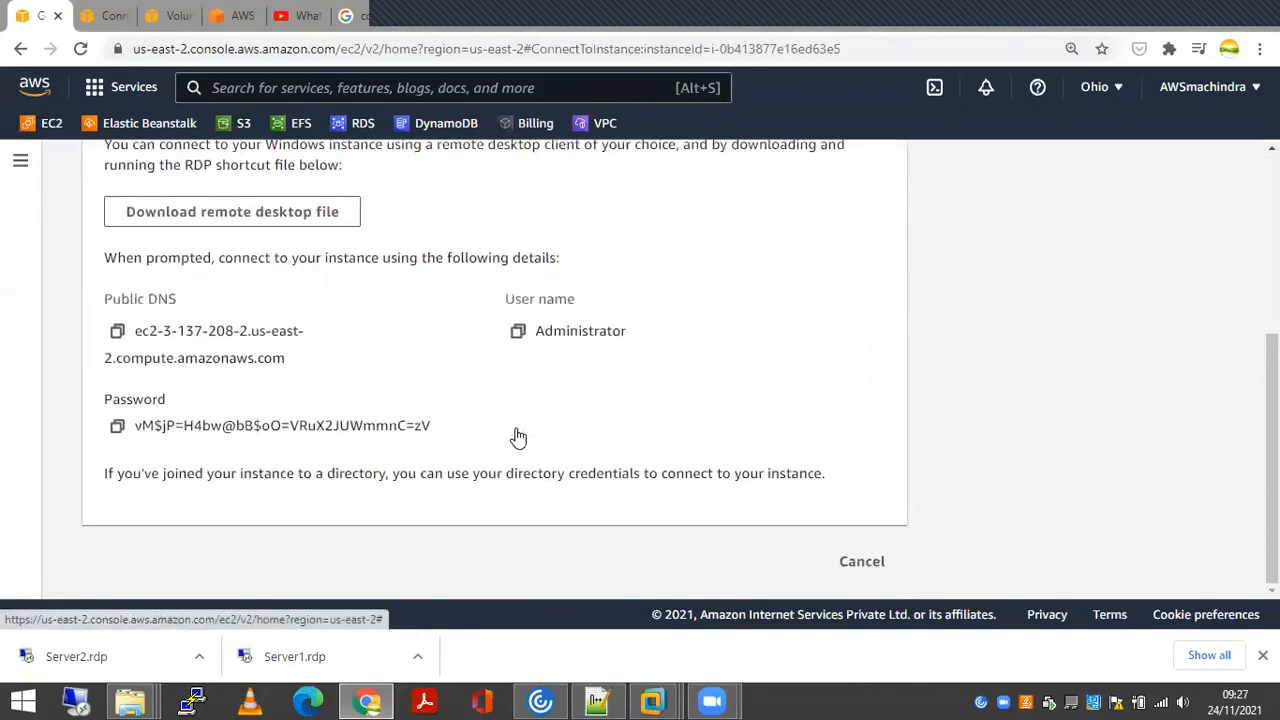
pyautogui.click(117, 426)
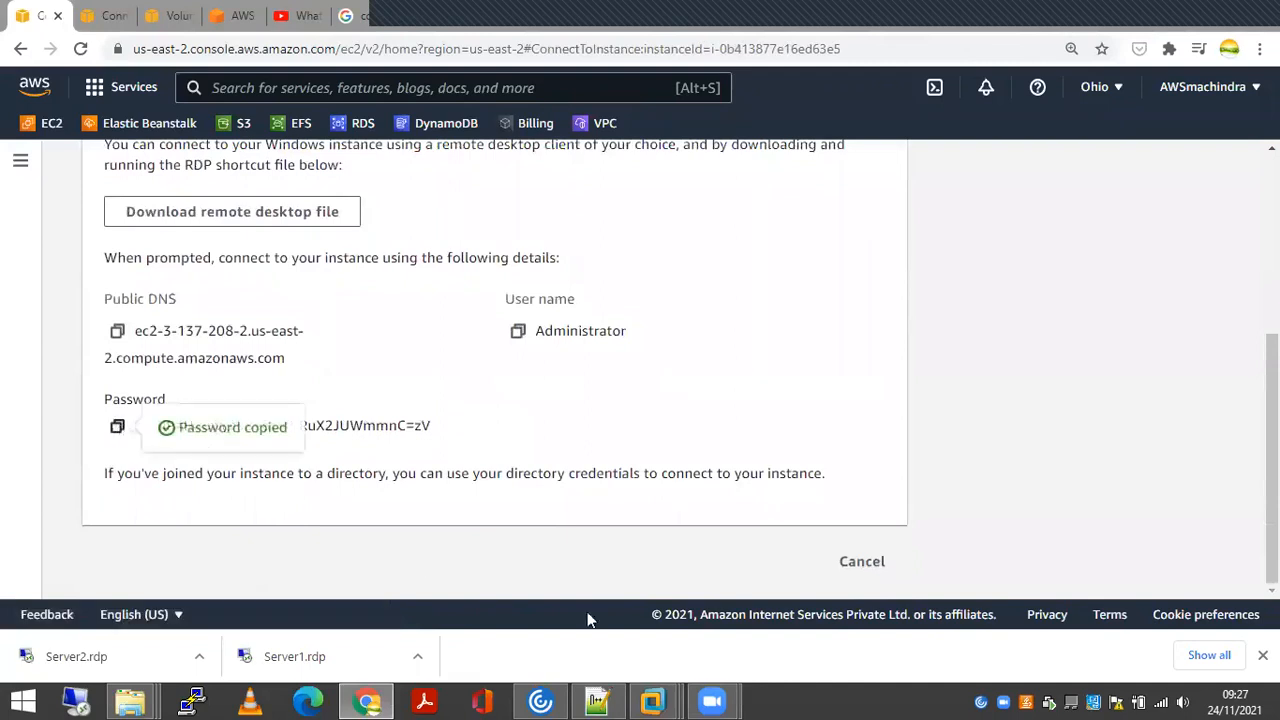
pyautogui.click(597, 699)
pyautogui.write('S')
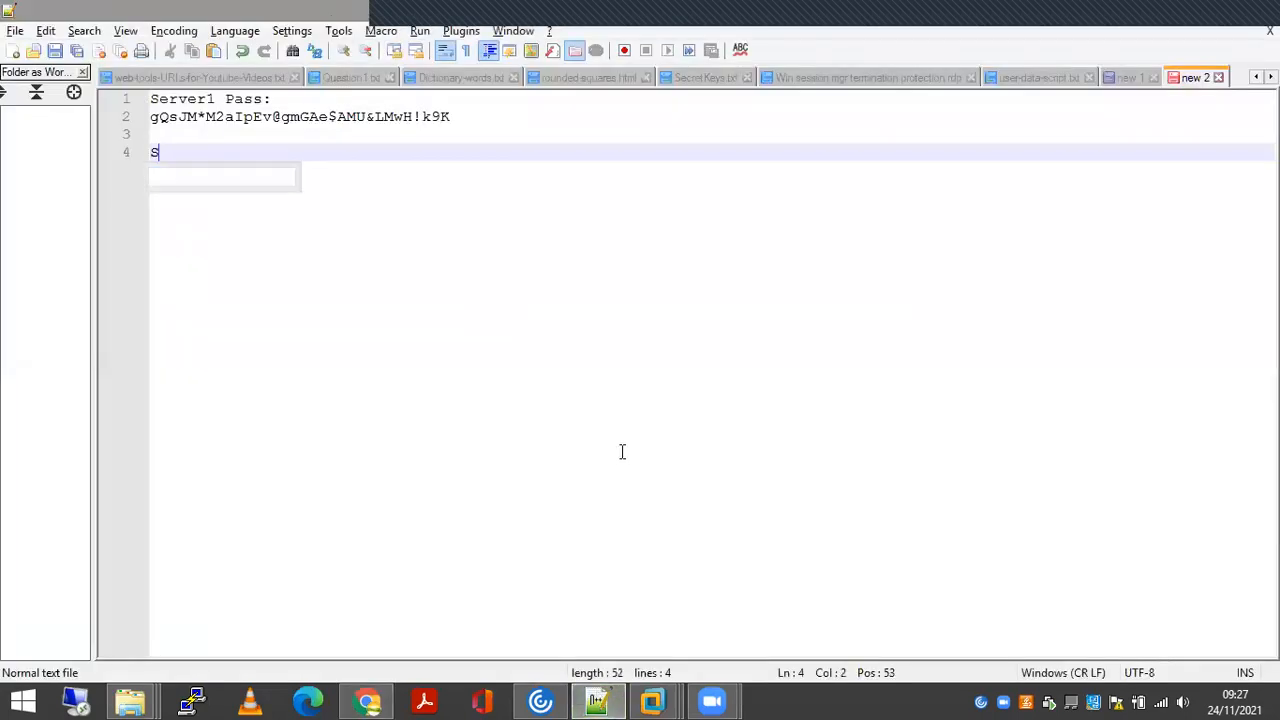
pyautogui.write('erver 2')
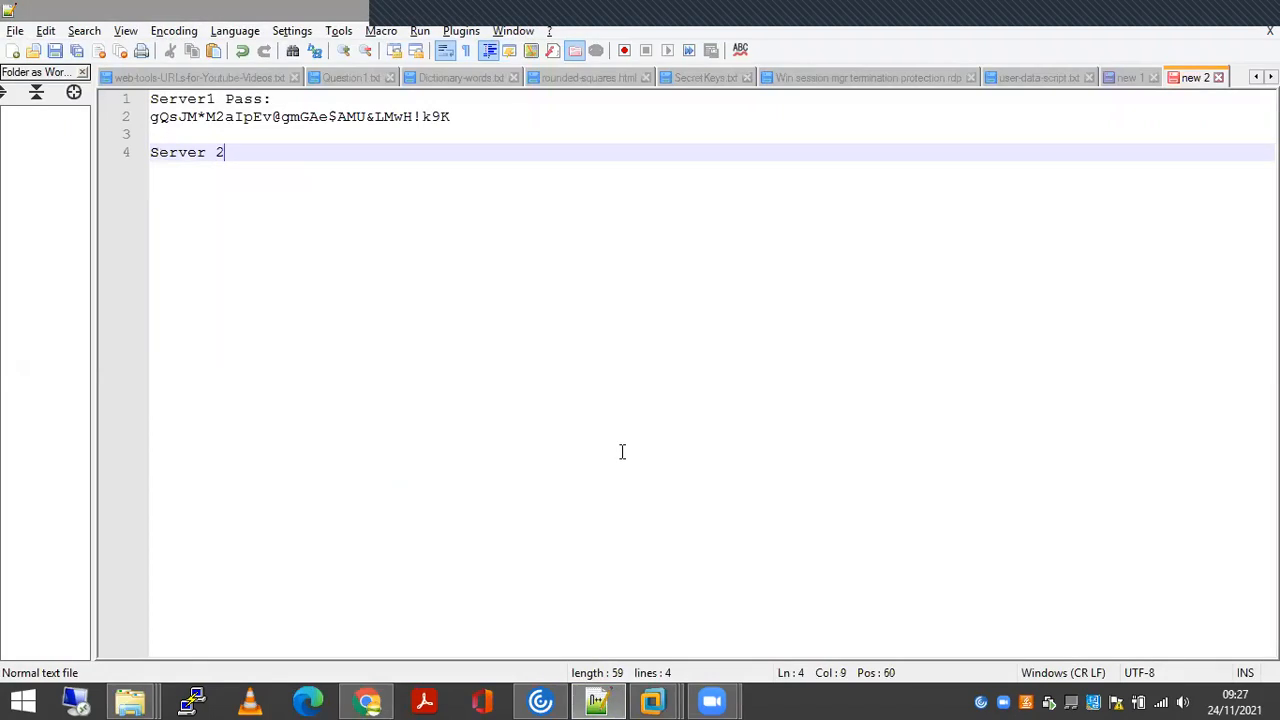
pyautogui.write(':')
pyautogui.press('Return')
pyautogui.hotkey('ctrl', 'v')
pyautogui.press('Up')
pyautogui.press('Left')
pyautogui.write('Password')
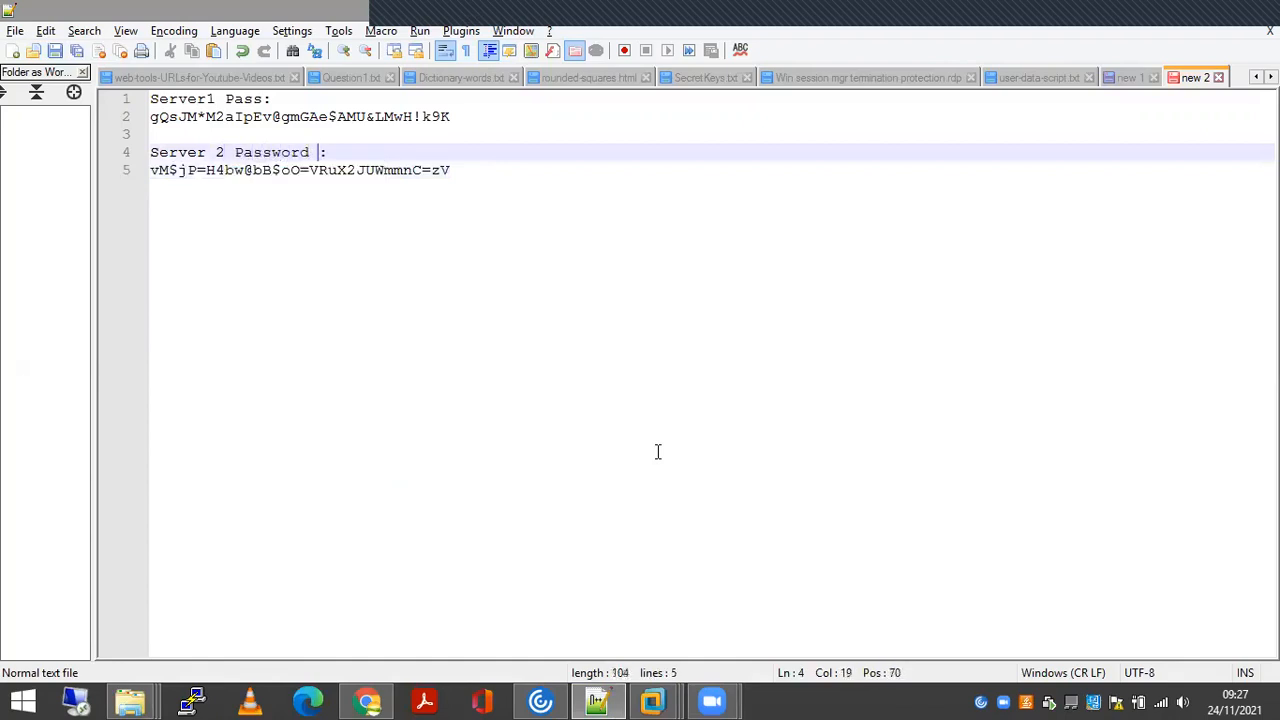
pyautogui.click(1197, 11)
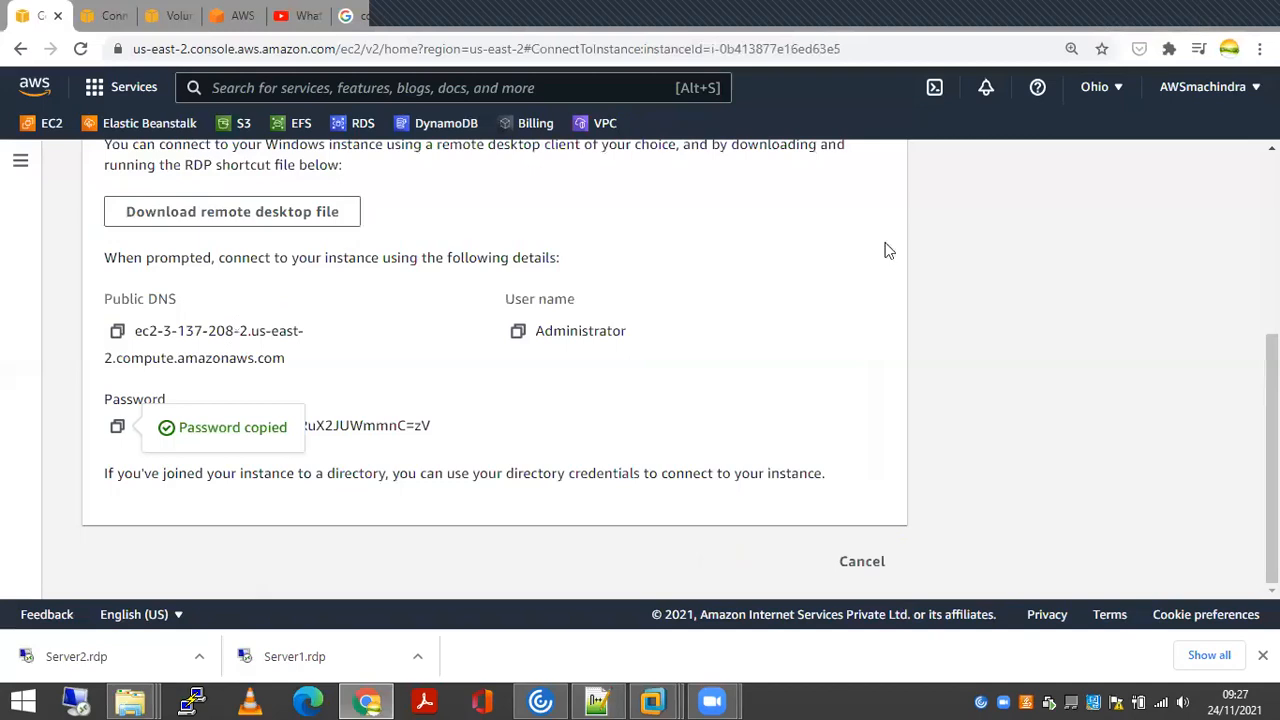
# Check the actions available for Volume1 on the Volumes page, then refresh the volumes list
pyautogui.scroll(5, 826, 360)
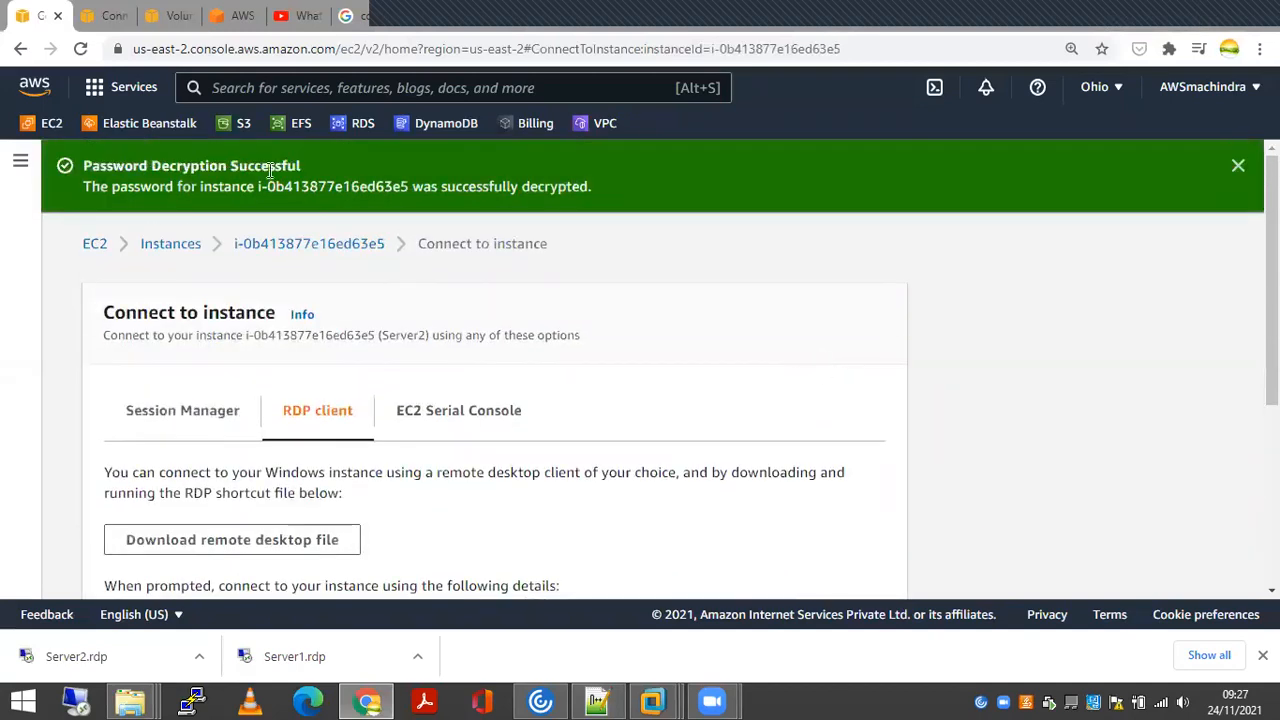
pyautogui.click(178, 24)
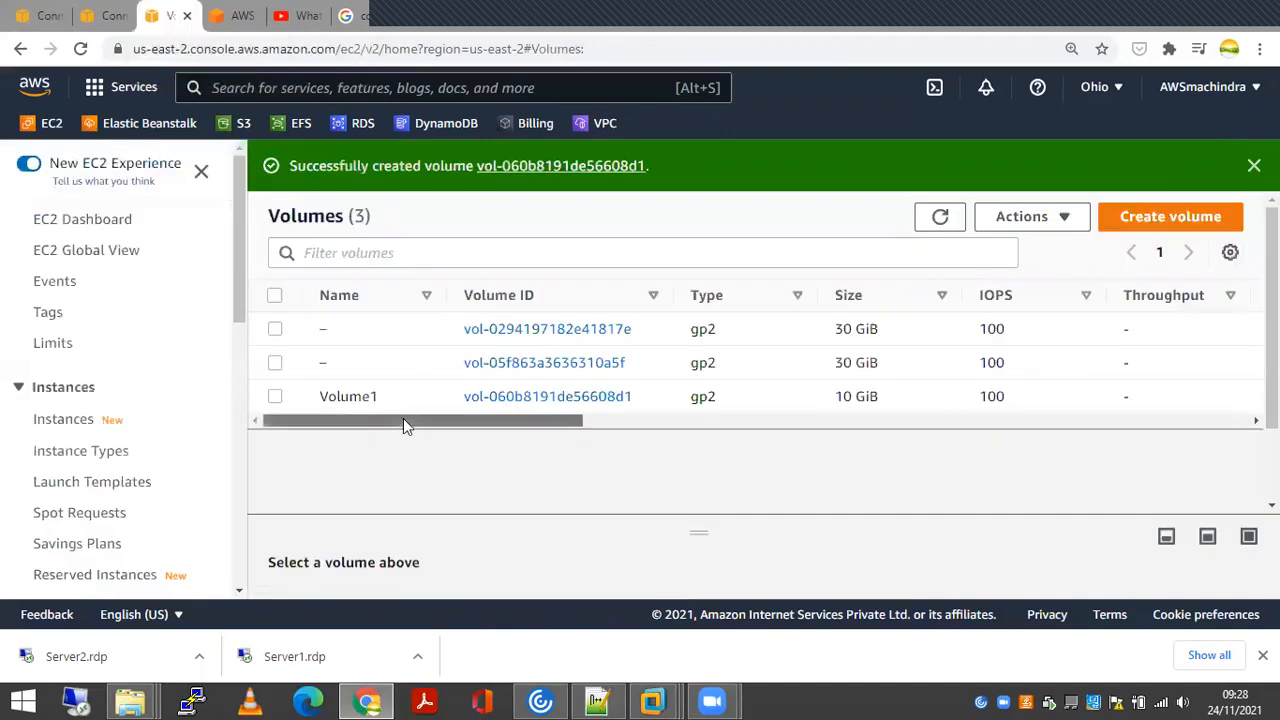
pyautogui.click(275, 397)
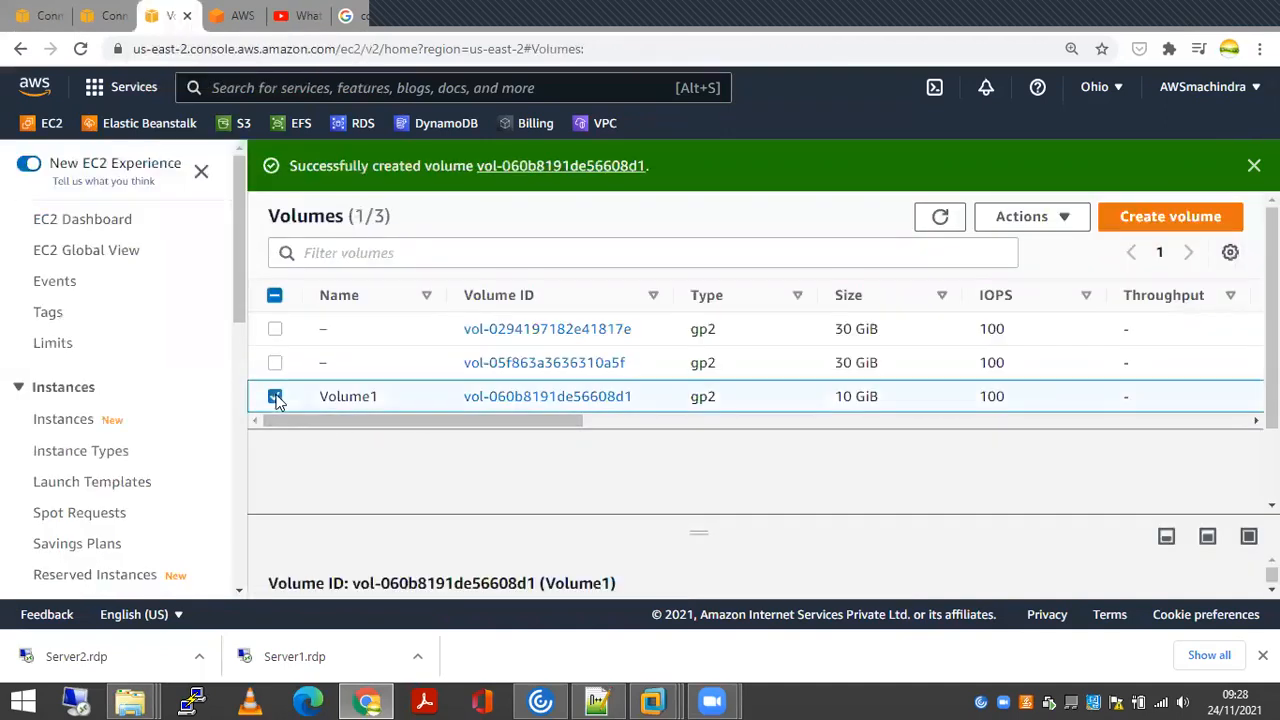
pyautogui.click(1060, 218)
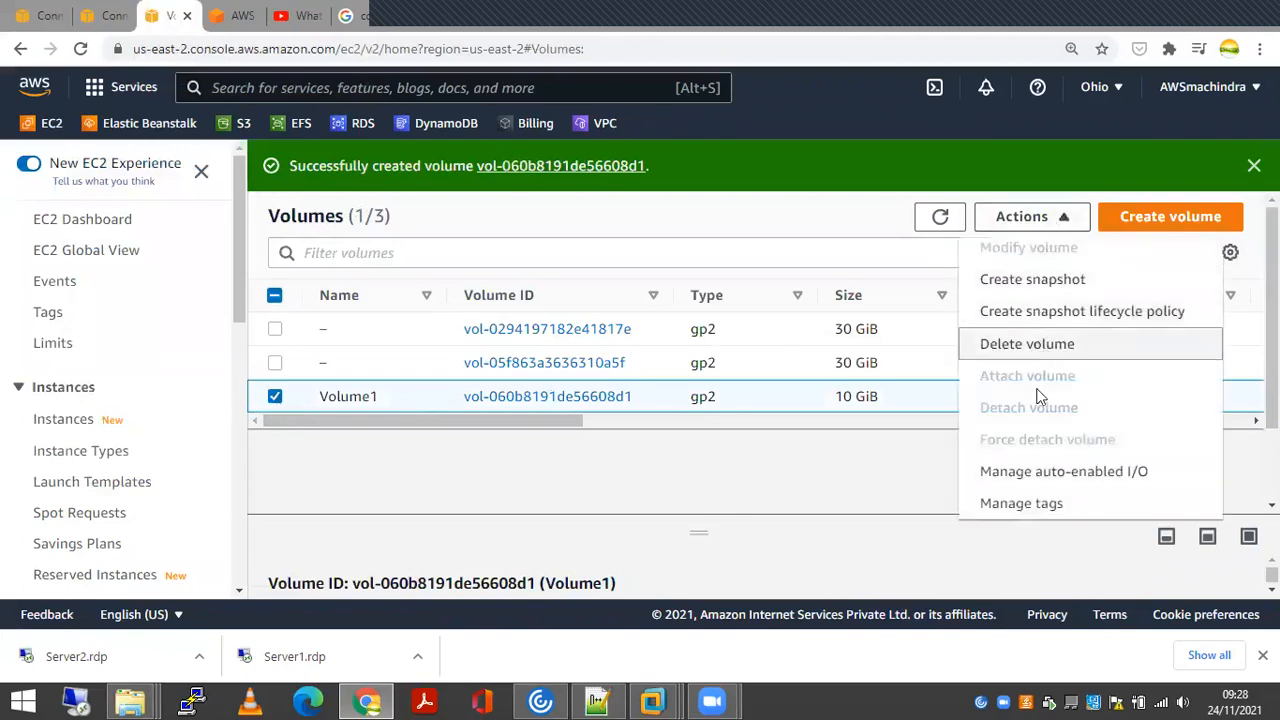
pyautogui.click(800, 490)
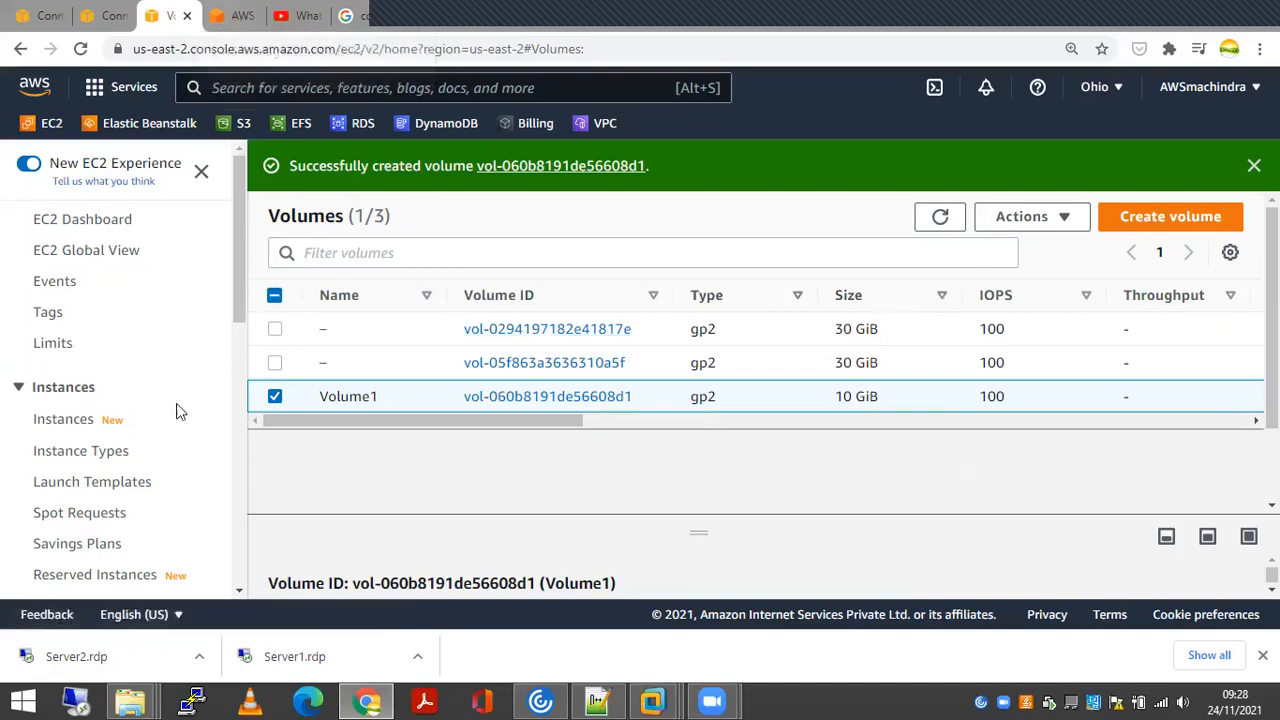
pyautogui.moveTo(449, 420); pyautogui.dragTo(748, 434)
pyautogui.click(940, 217)
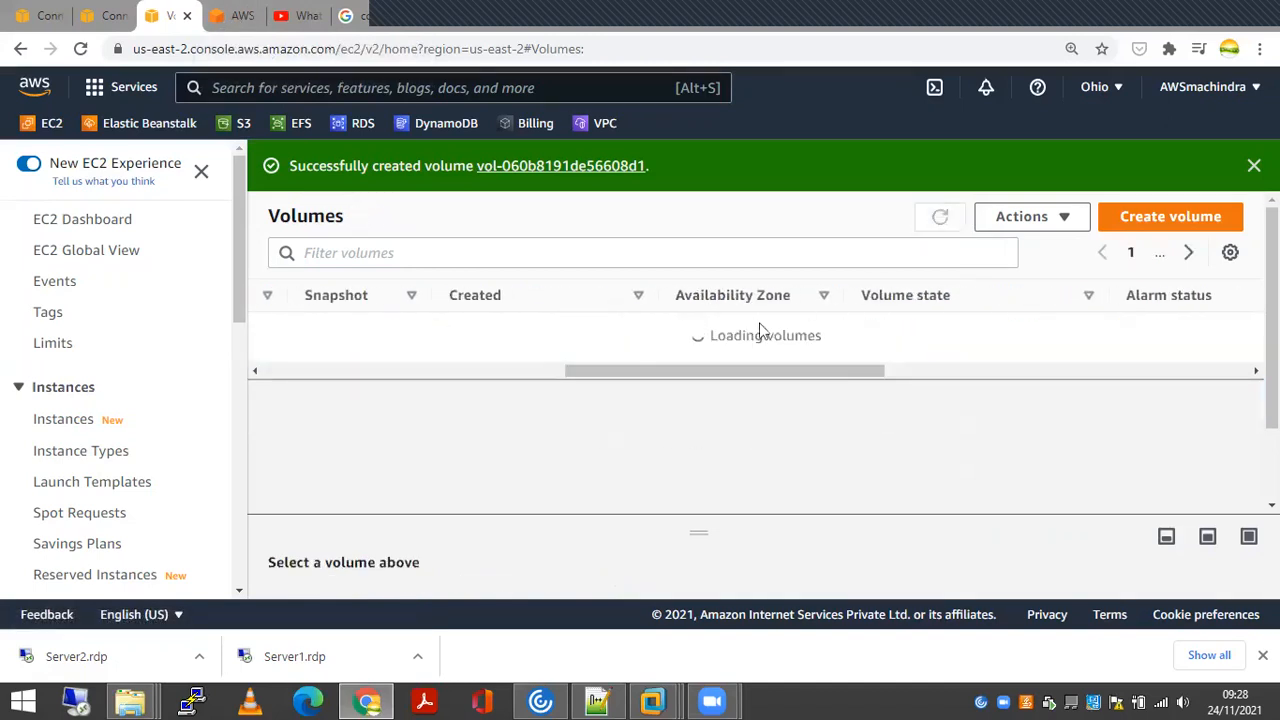
pyautogui.moveTo(748, 424); pyautogui.dragTo(403, 428)
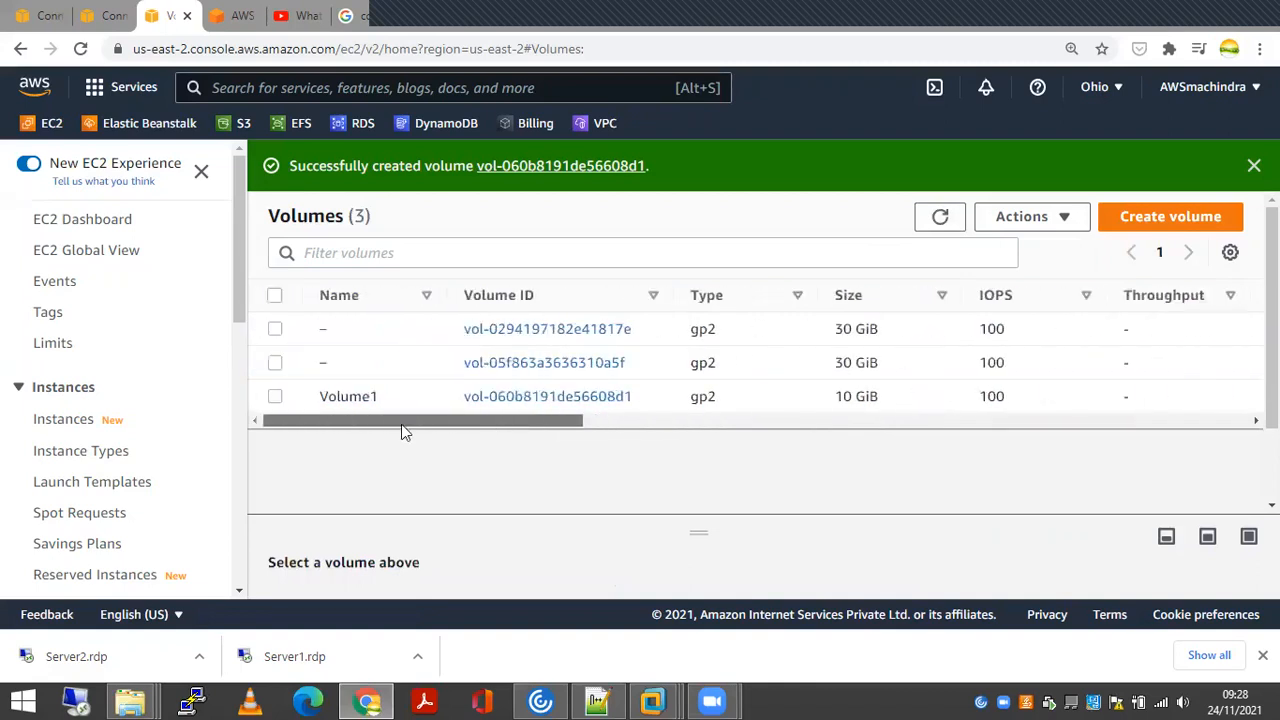
# Open the Attach volume form for Volume1 and check which instances are offered for Availability Zone us-east-2a
pyautogui.click(275, 396)
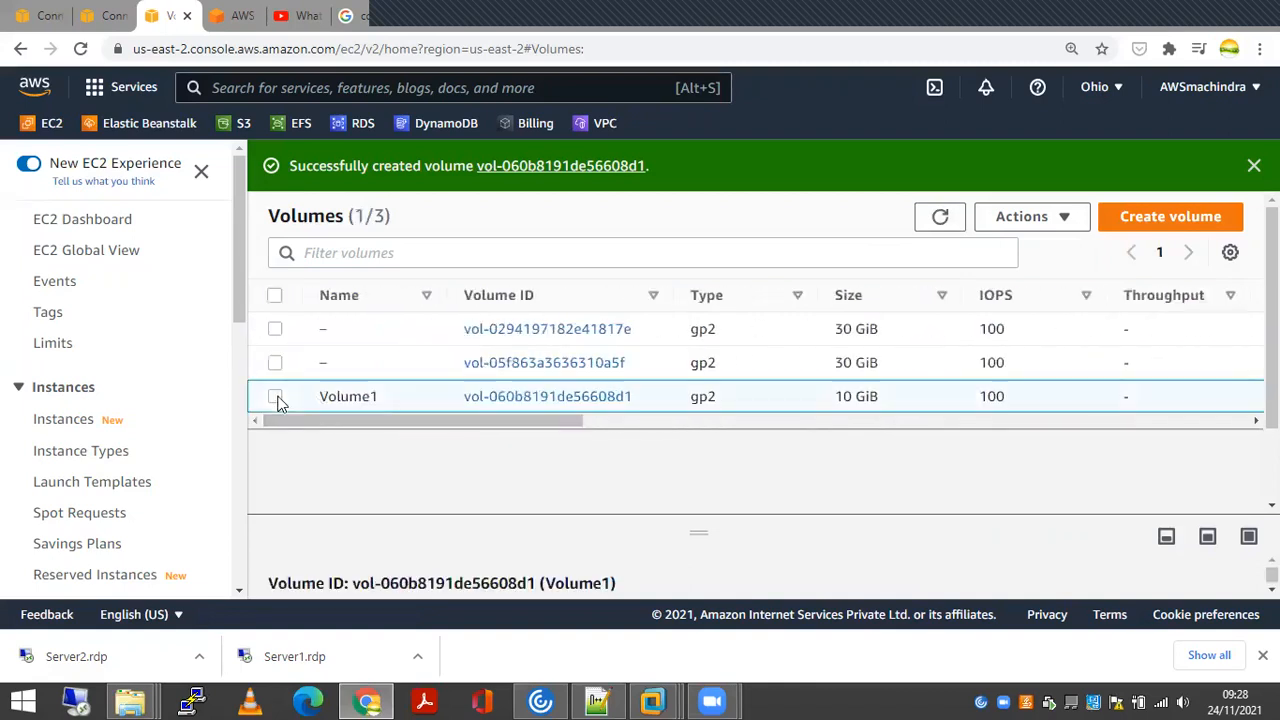
pyautogui.click(1031, 218)
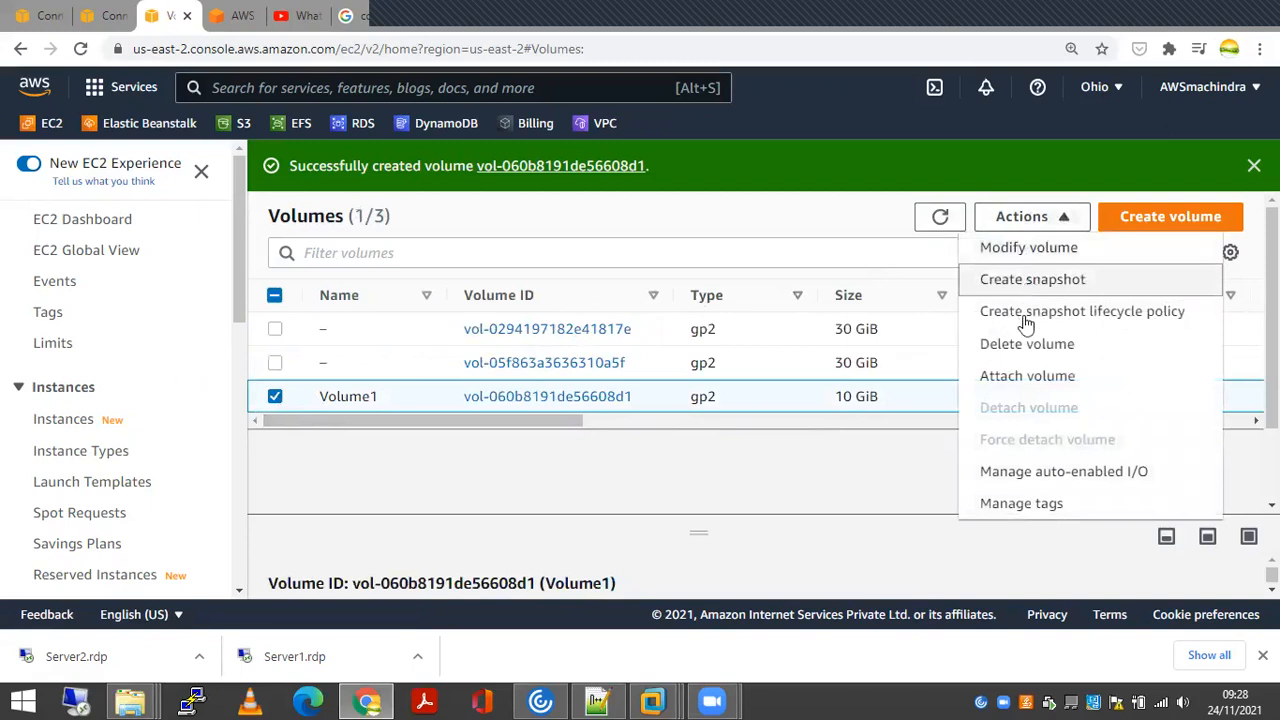
pyautogui.click(1027, 378)
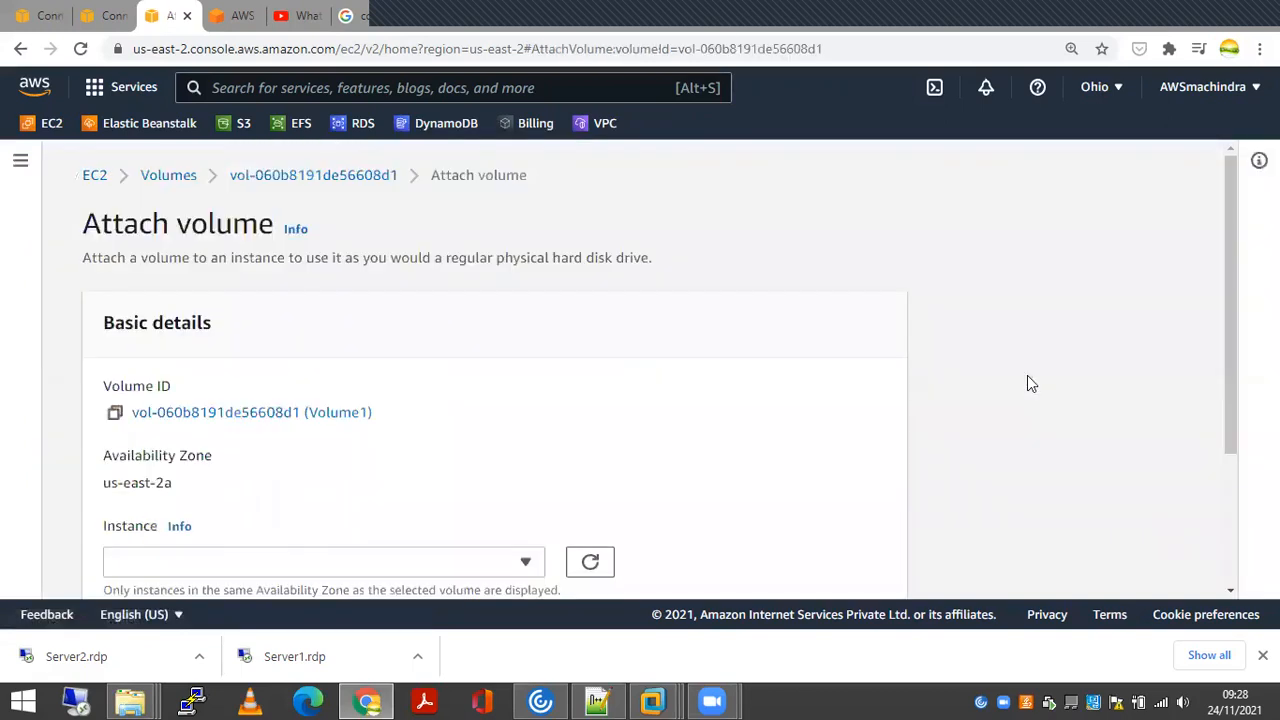
pyautogui.scroll(-2, 460, 330)
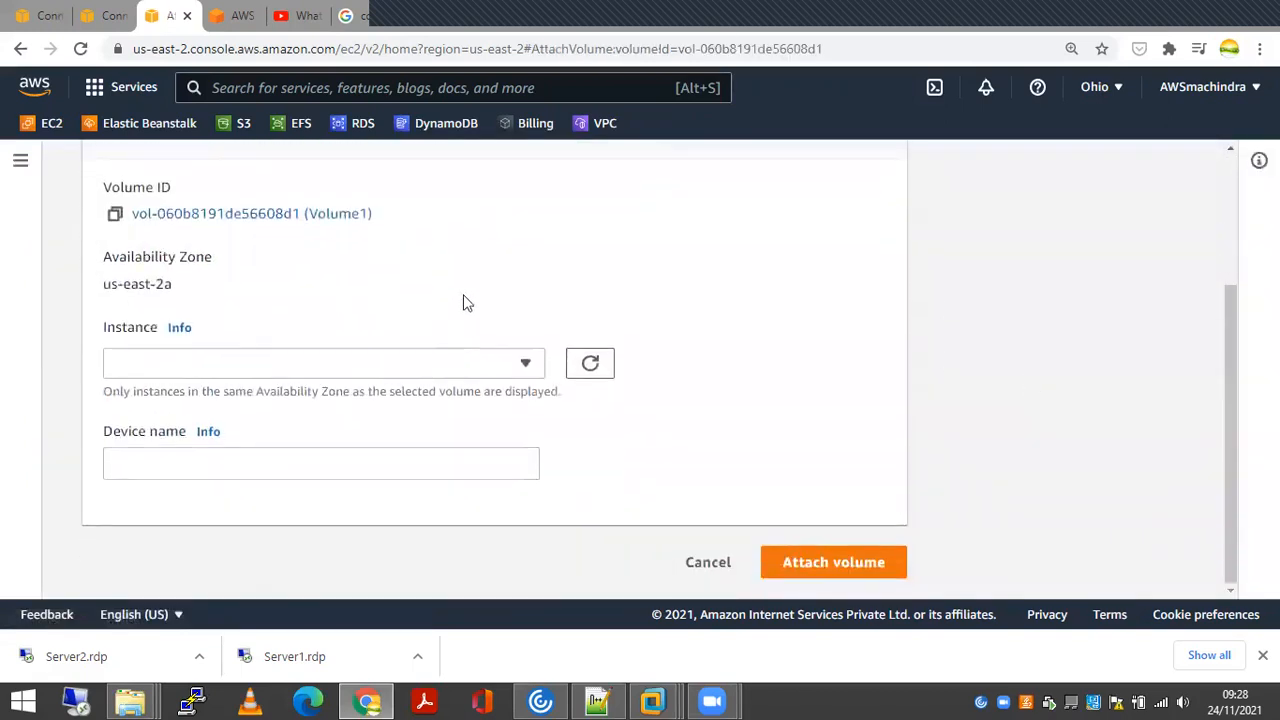
pyautogui.click(527, 367)
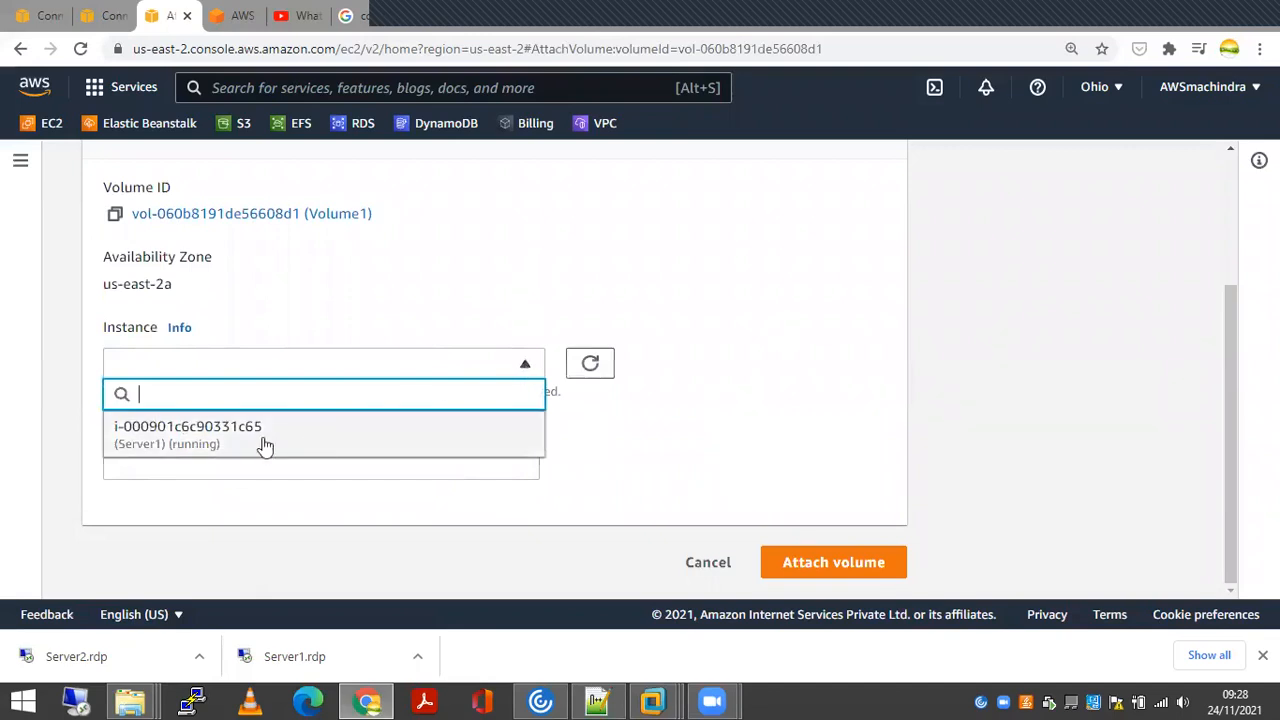
pyautogui.click(508, 284)
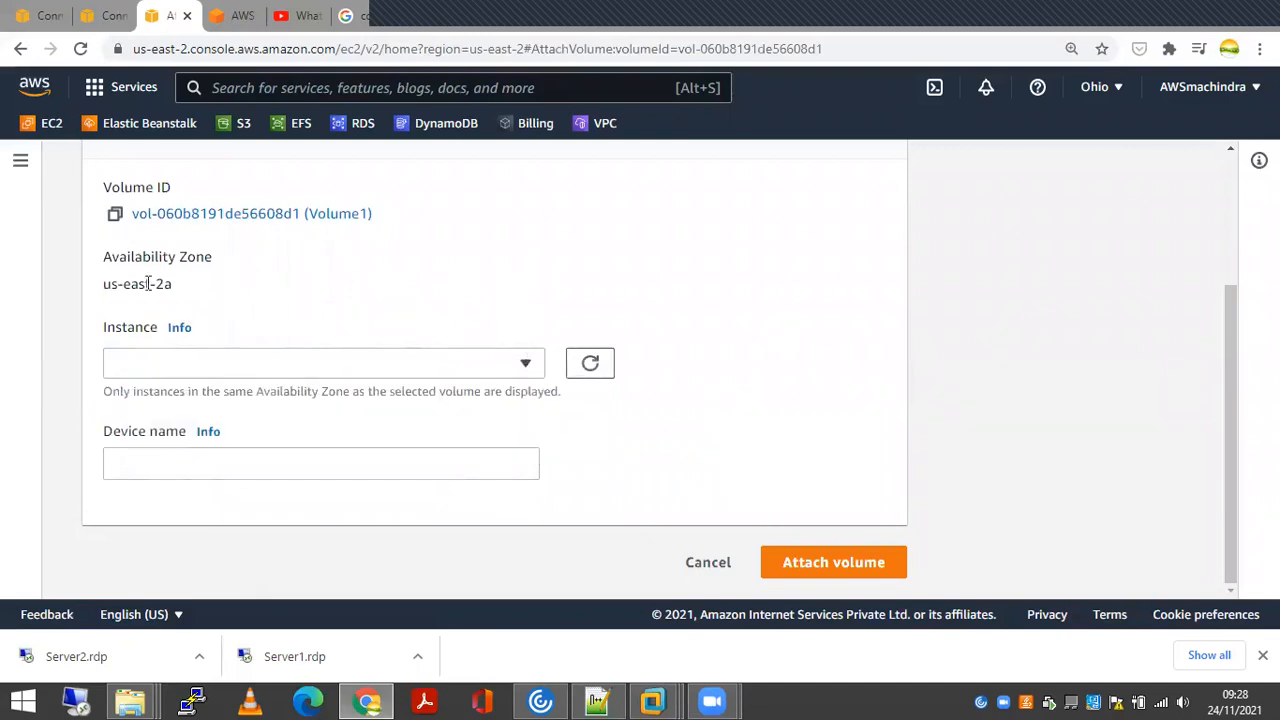
pyautogui.moveTo(130, 290); pyautogui.dragTo(177, 291)
pyautogui.click(248, 300)
# Attach Volume1 to the Server1 instance, keeping the device name xvdf
pyautogui.click(474, 365)
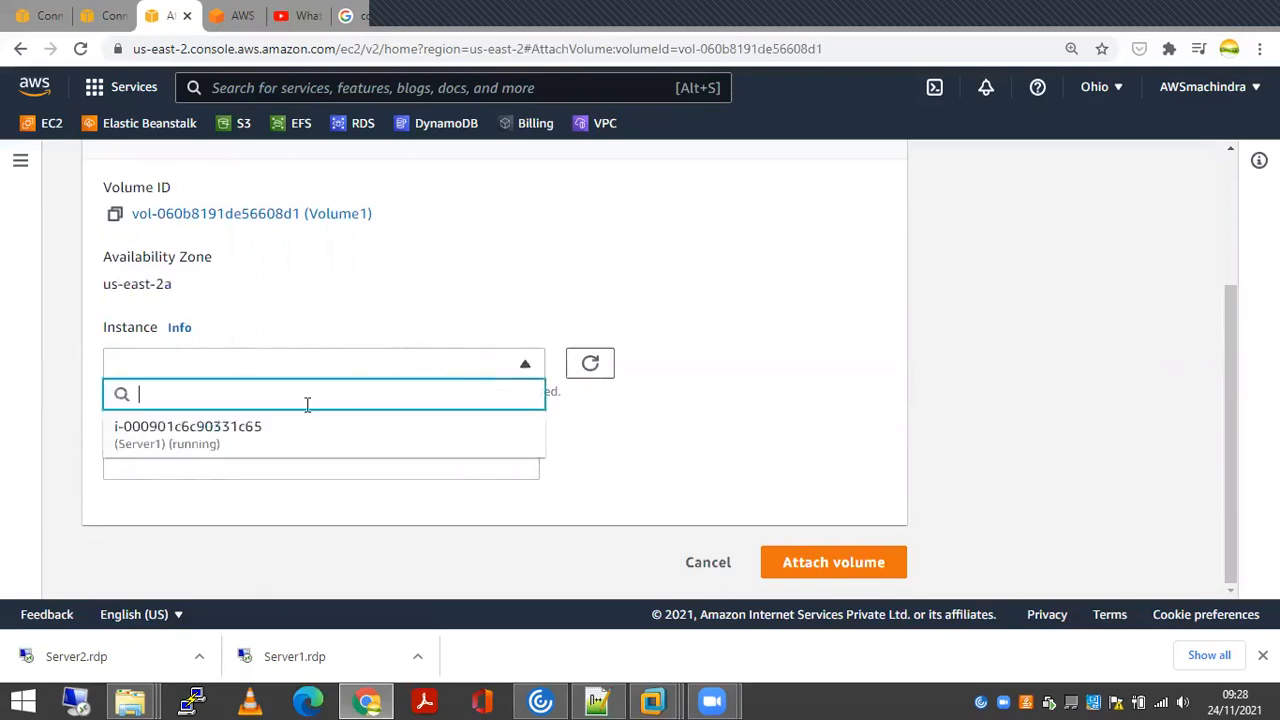
pyautogui.click(205, 440)
pyautogui.scroll(-1, 564, 453)
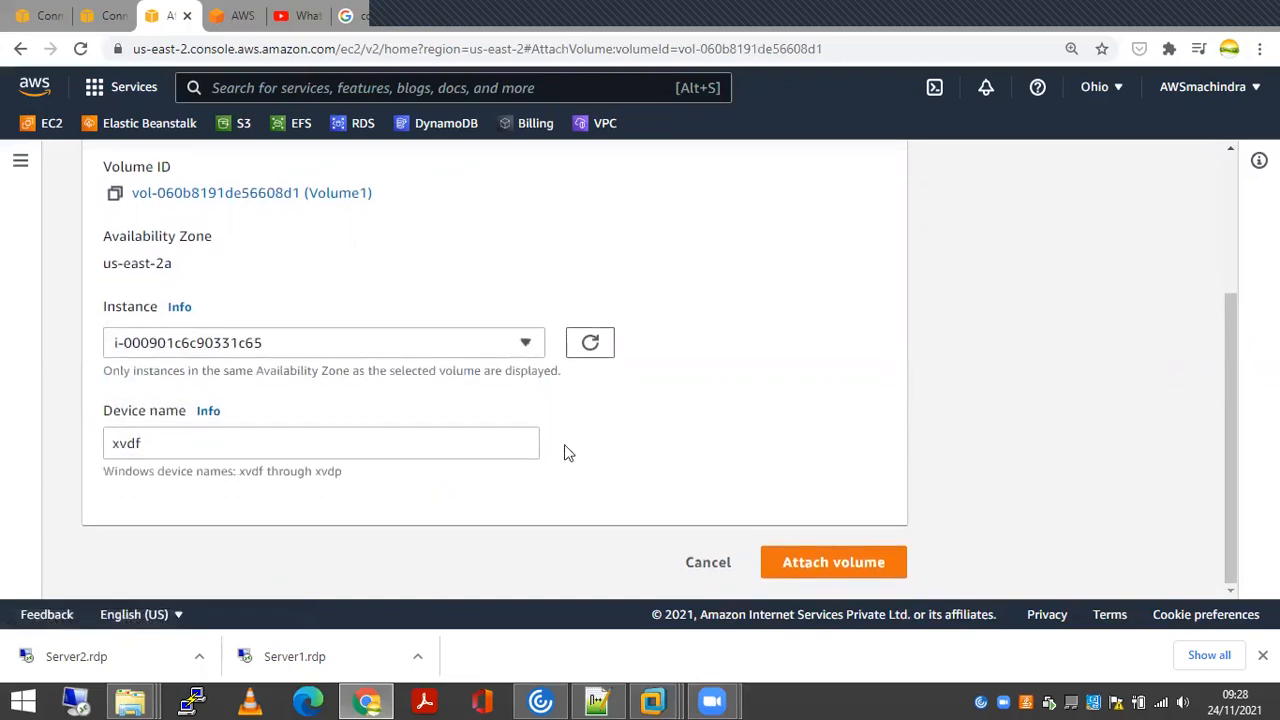
pyautogui.click(206, 441)
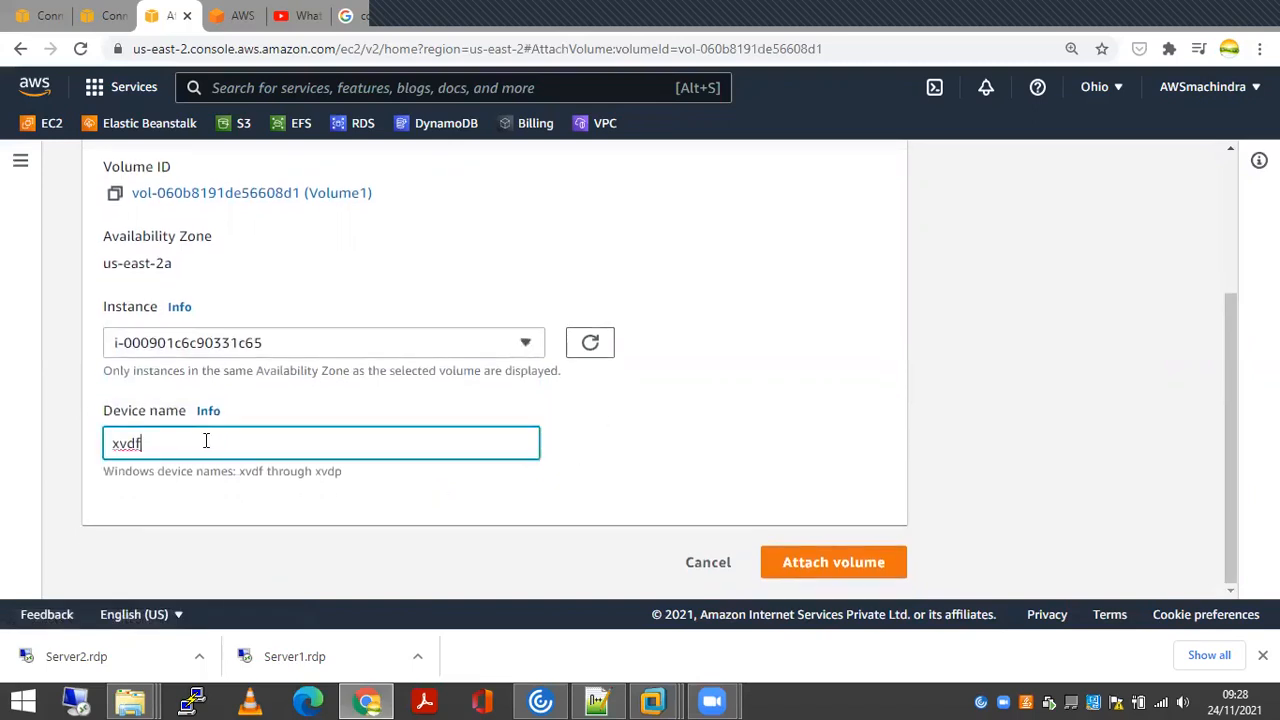
pyautogui.click(668, 404)
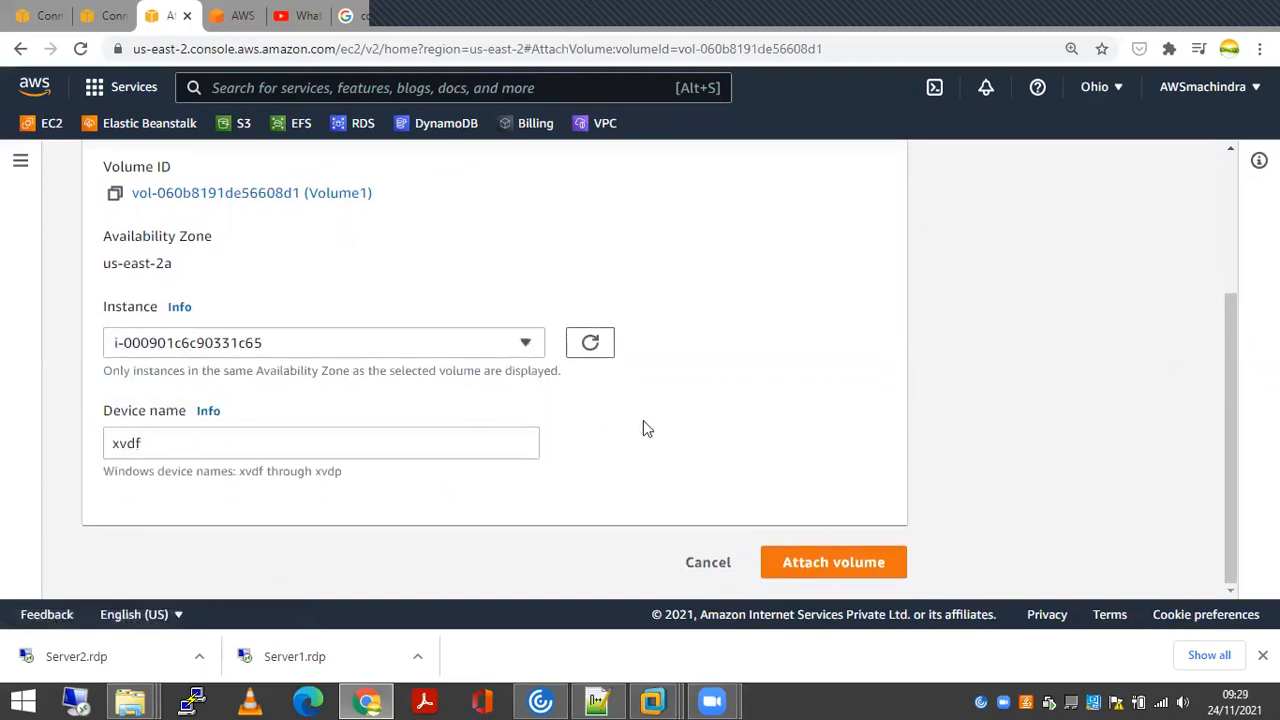
pyautogui.click(832, 564)
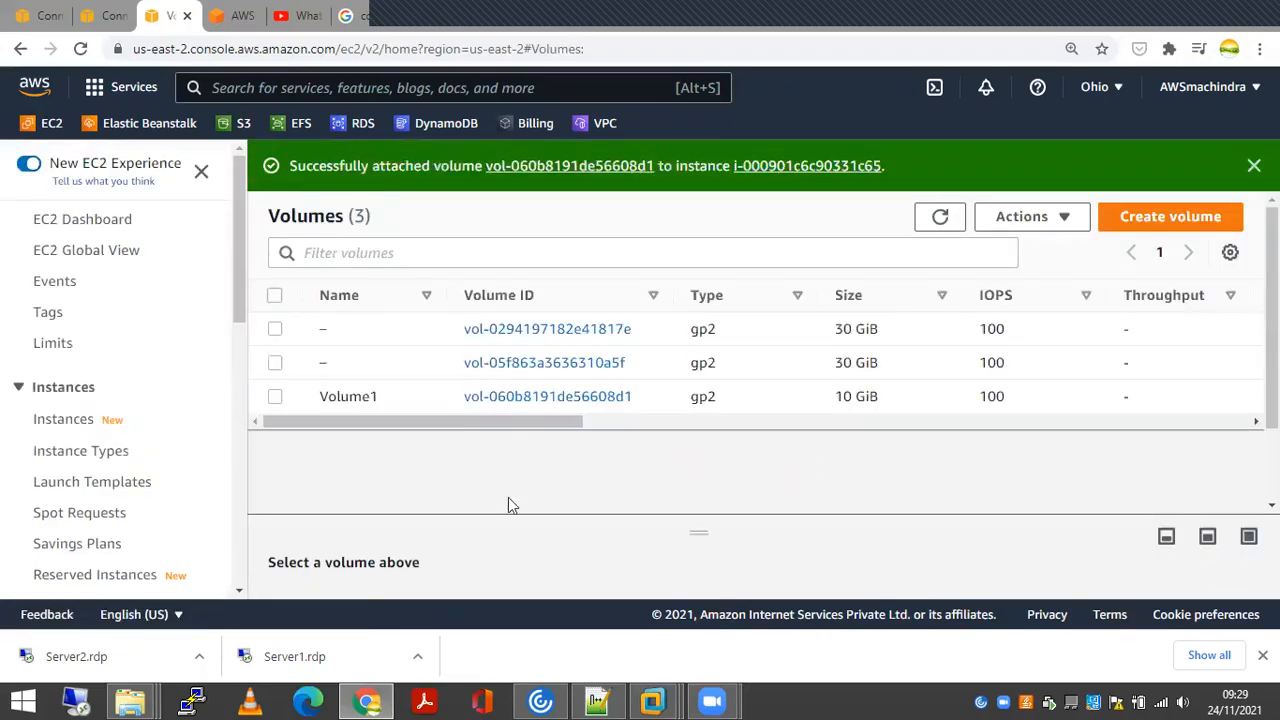
# Start the remote desktop connection from the downloaded Server1.rdp file and copy Server1's password from the Notepad++ document
pyautogui.click(333, 660)
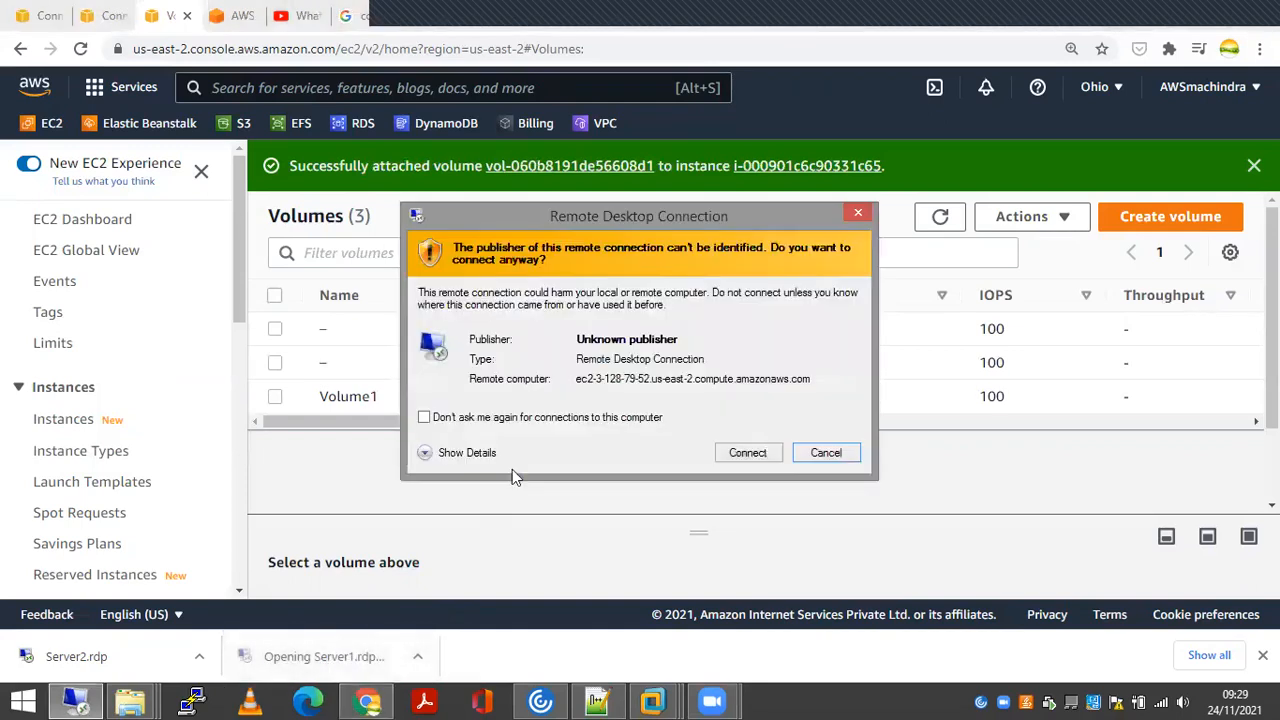
pyautogui.click(745, 455)
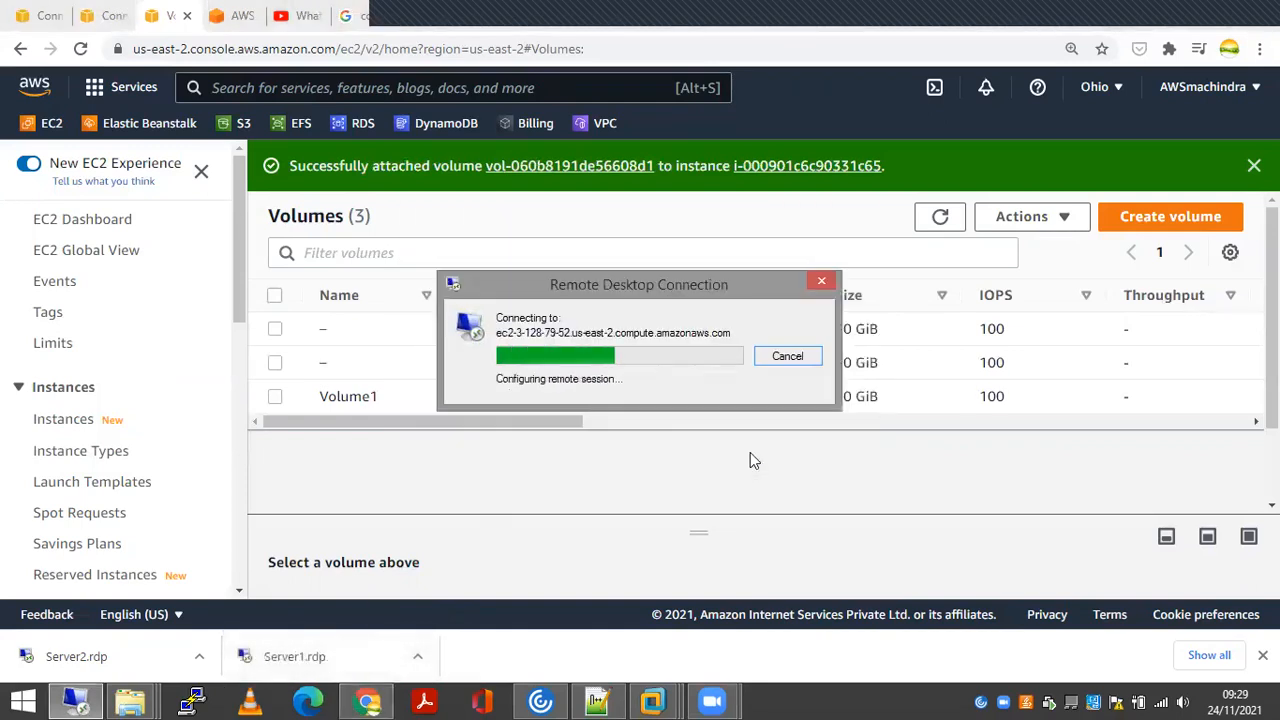
pyautogui.click(597, 700)
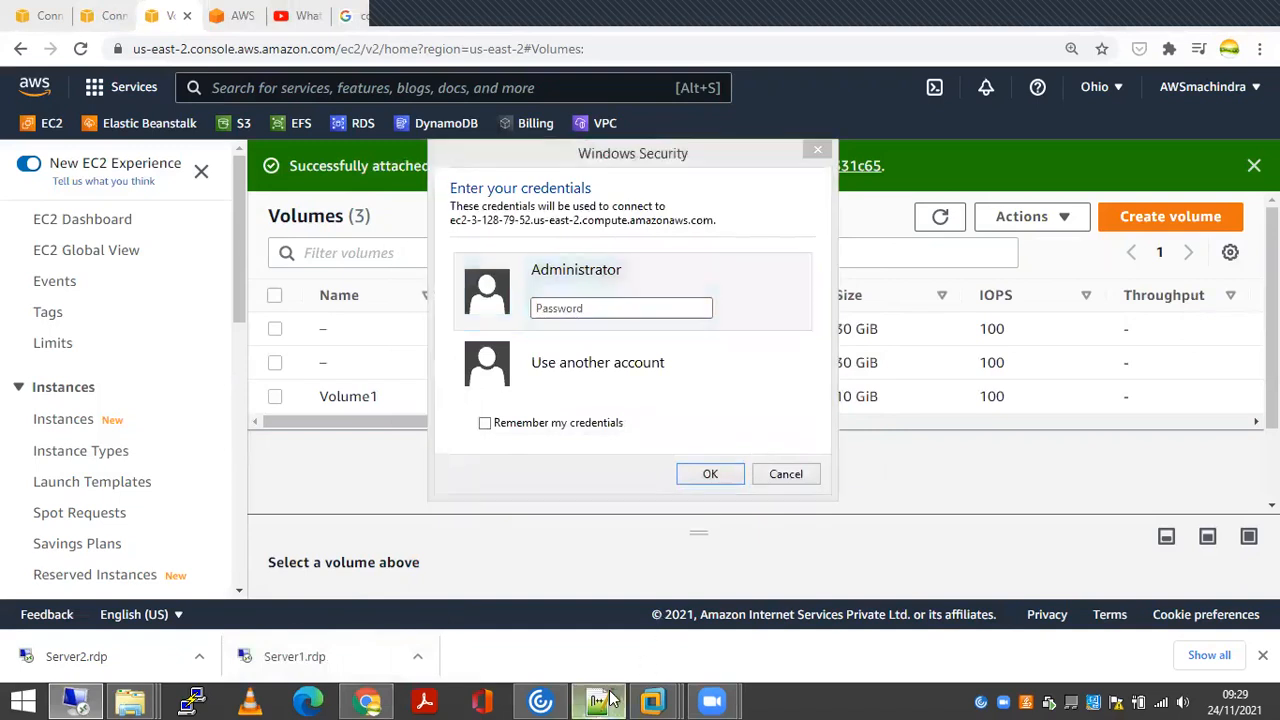
pyautogui.moveTo(449, 117); pyautogui.dragTo(130, 118)
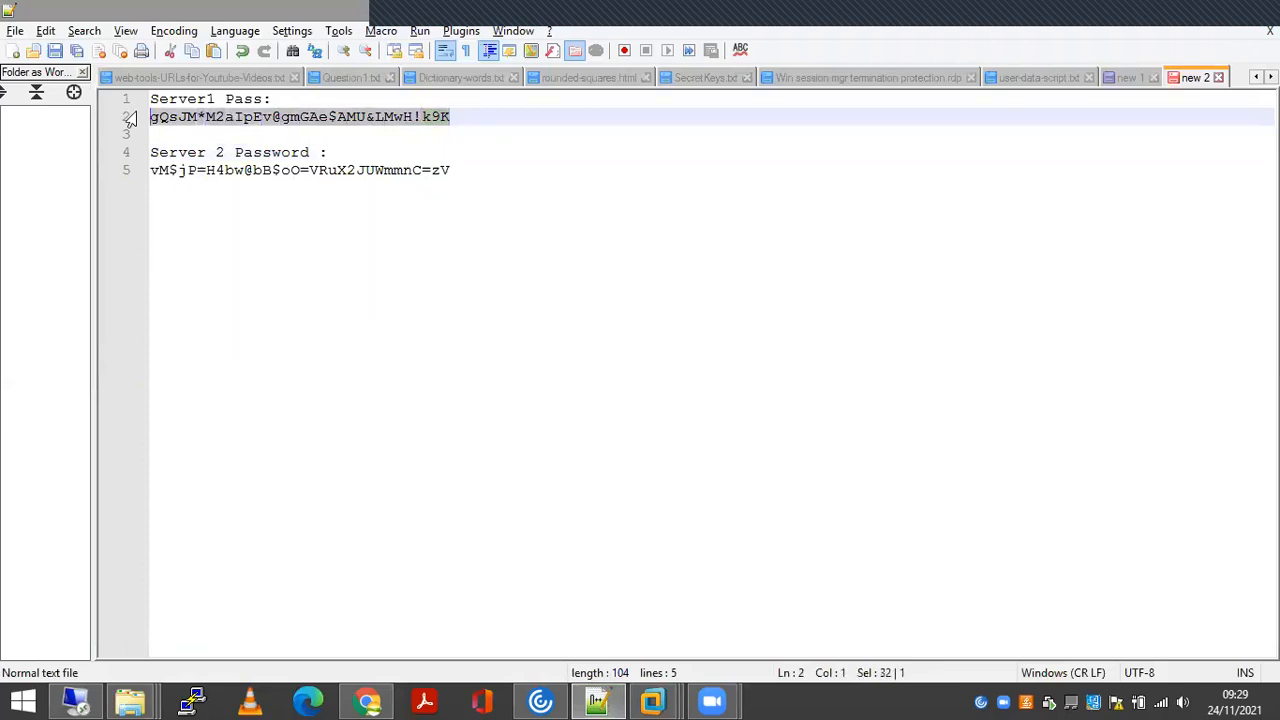
# Log in to Server1 as Administrator by pasting the account password, and accept the untrusted certificate to connect
pyautogui.hotkey('alt', 'Tab')
pyautogui.click(600, 309)
pyautogui.hotkey('ctrl', 'v')
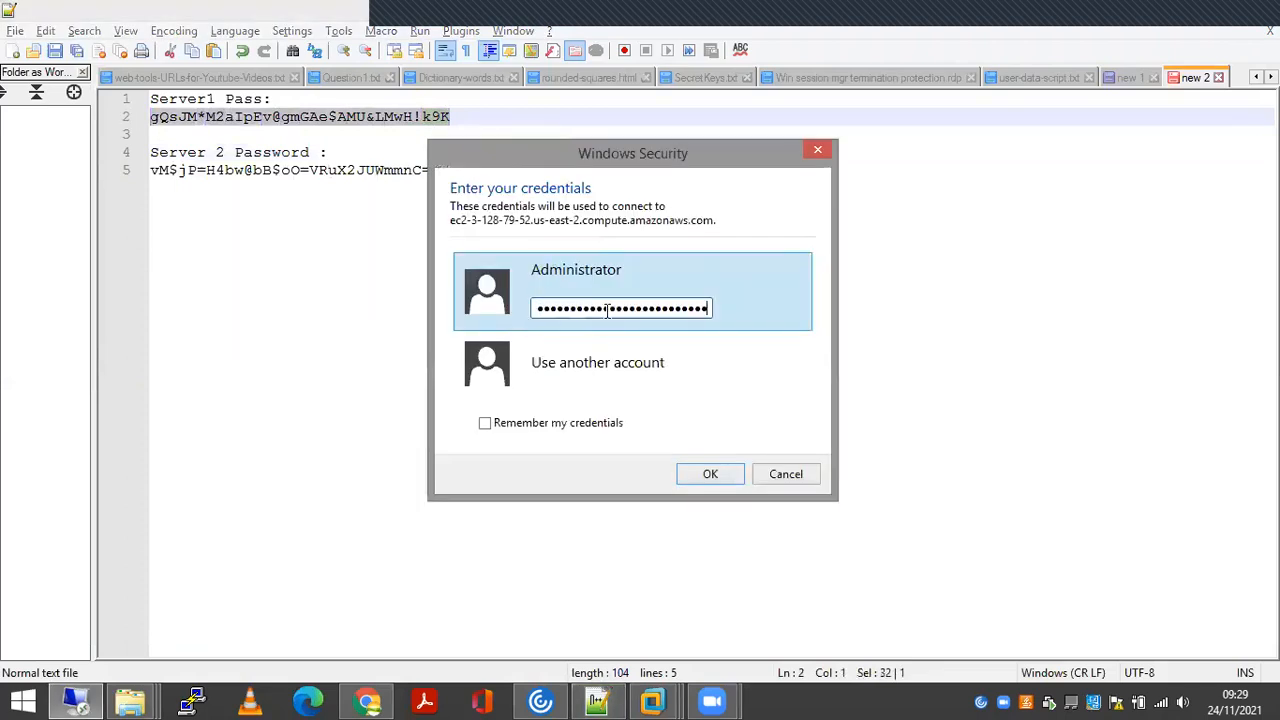
pyautogui.click(711, 474)
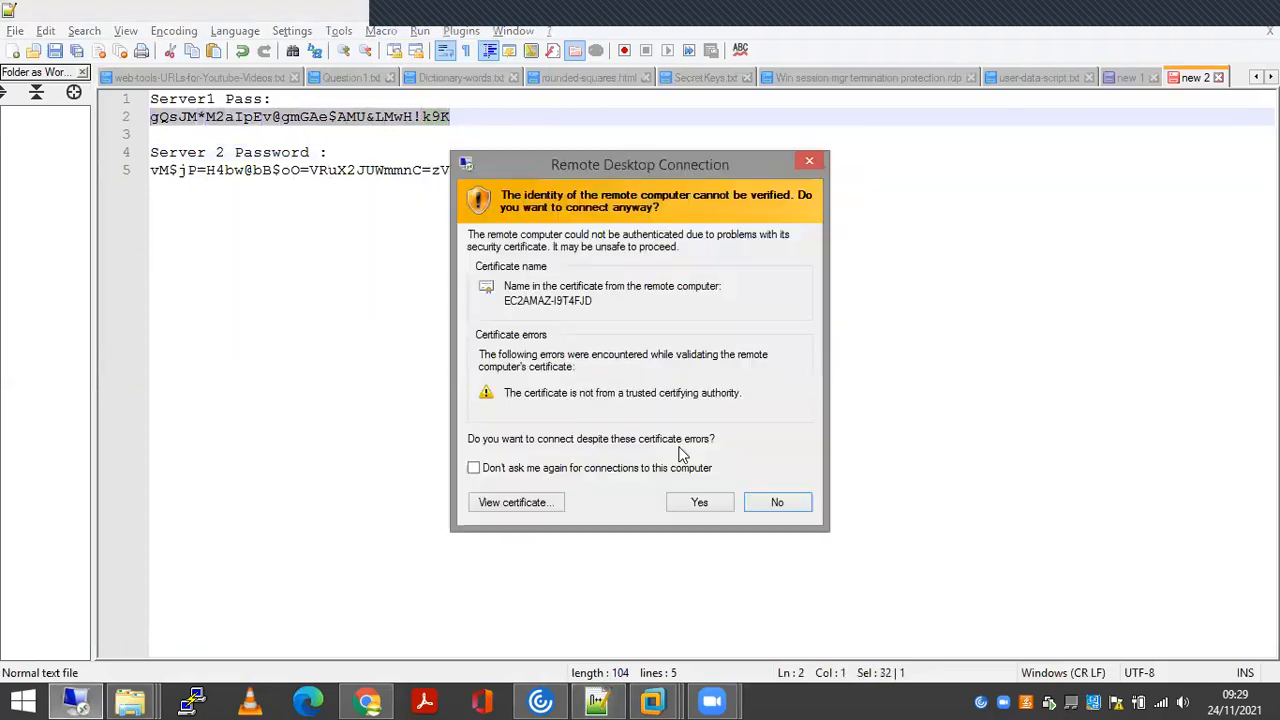
pyautogui.click(699, 503)
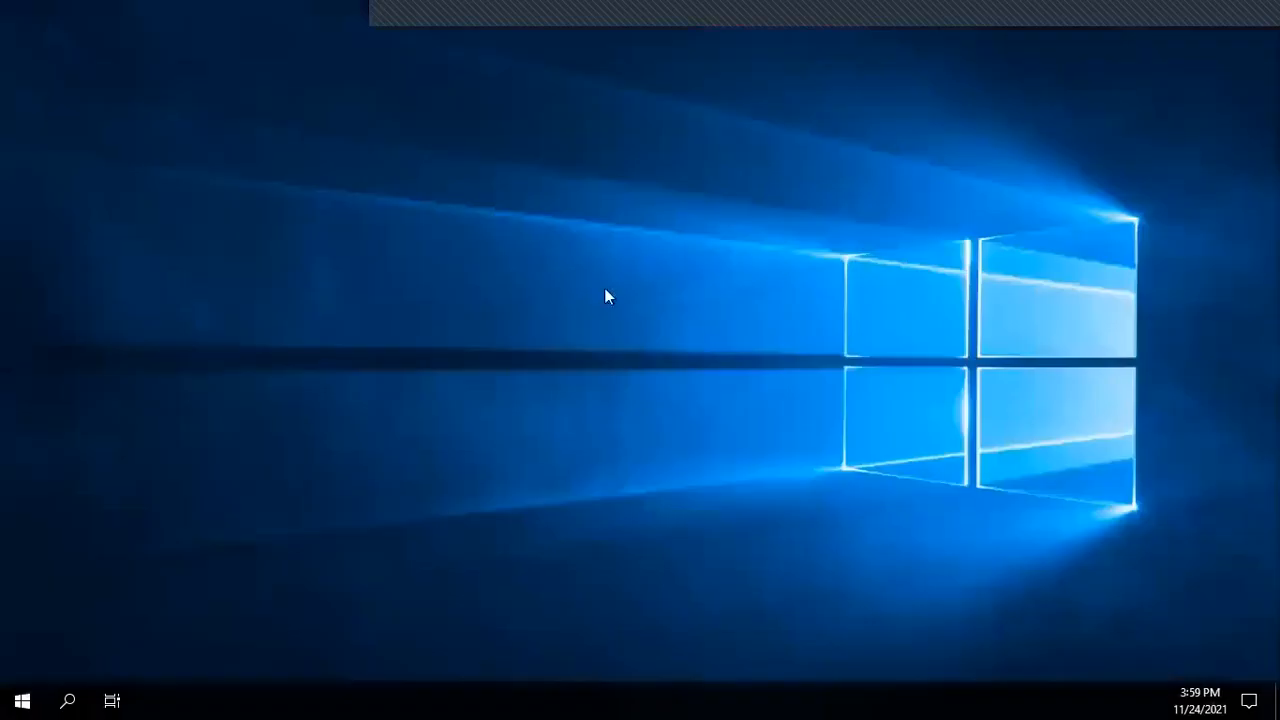
pyautogui.rightClick(581, 251)
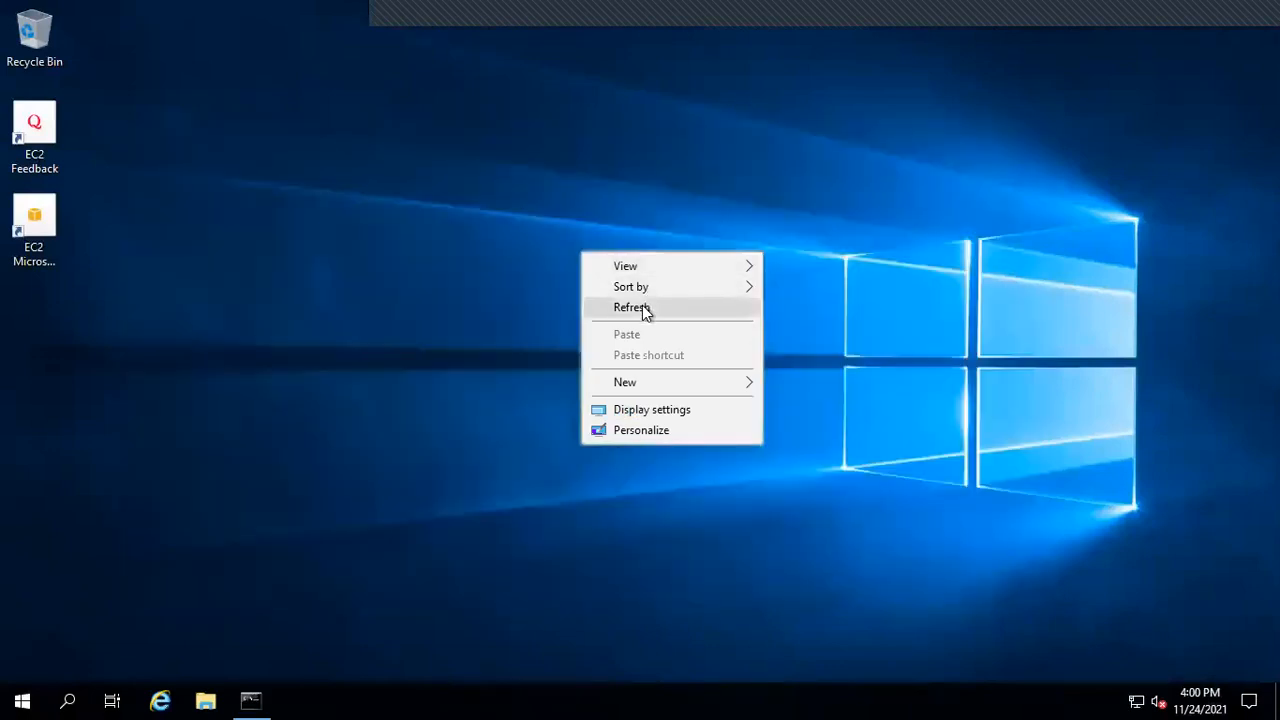
pyautogui.click(643, 308)
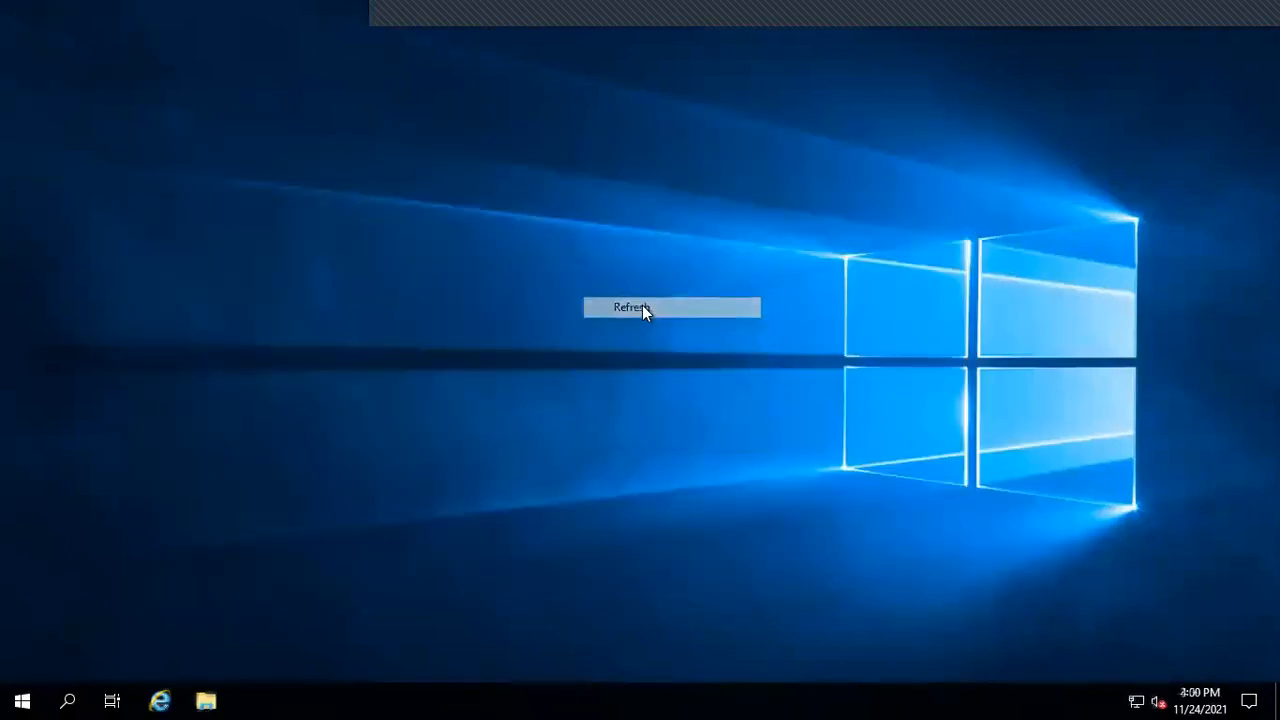
pyautogui.rightClick(579, 281)
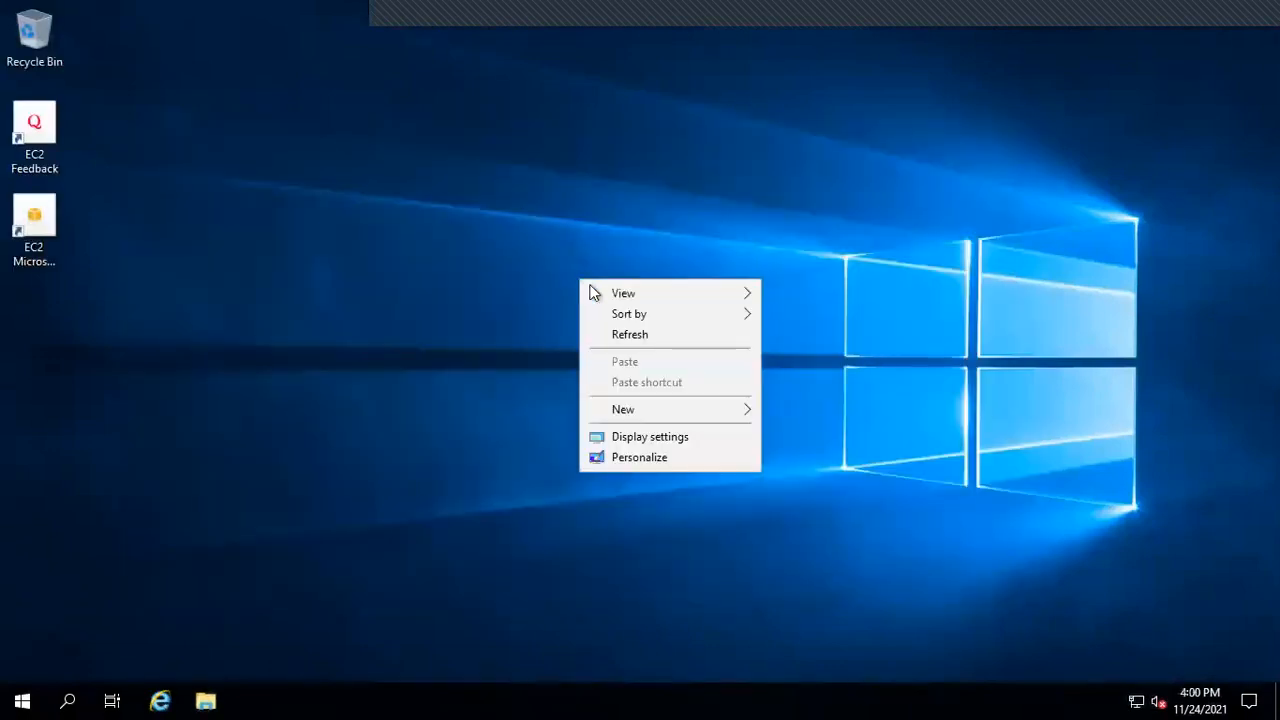
pyautogui.click(640, 338)
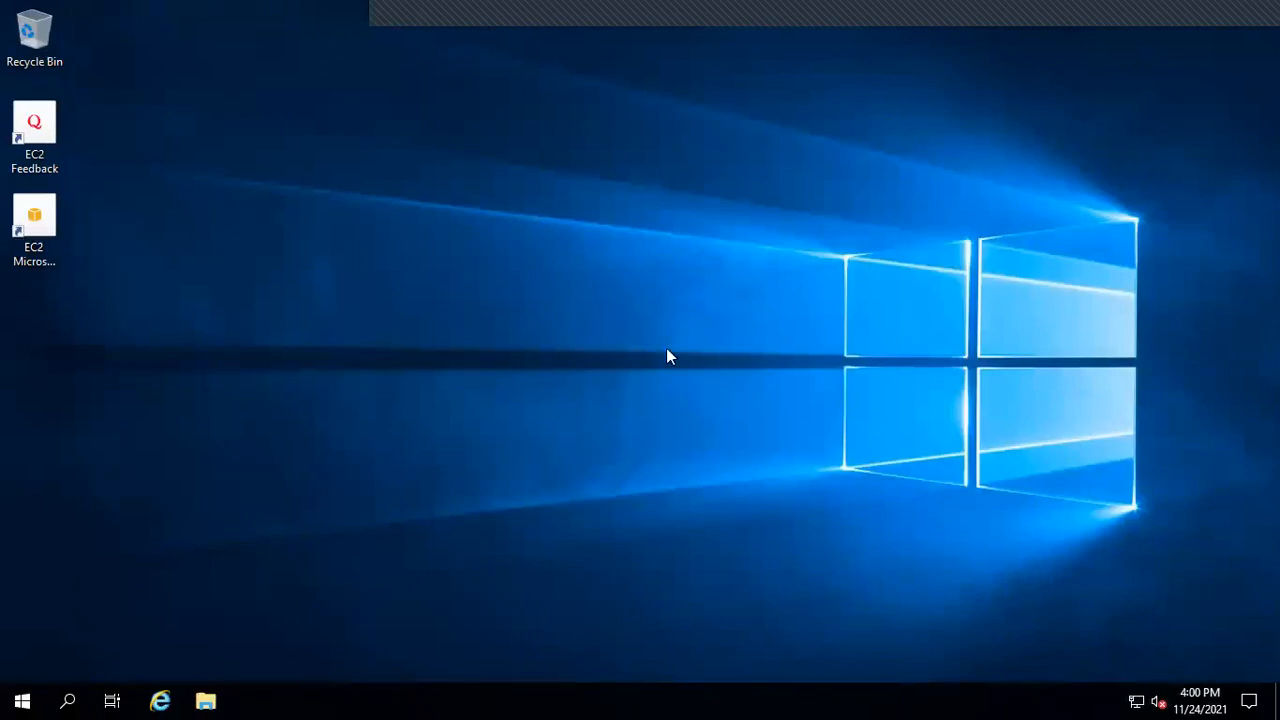
pyautogui.rightClick(602, 304)
pyautogui.click(657, 360)
# Open Server Manager on the remote server and dismiss the Windows Admin Center message
pyautogui.press('super')
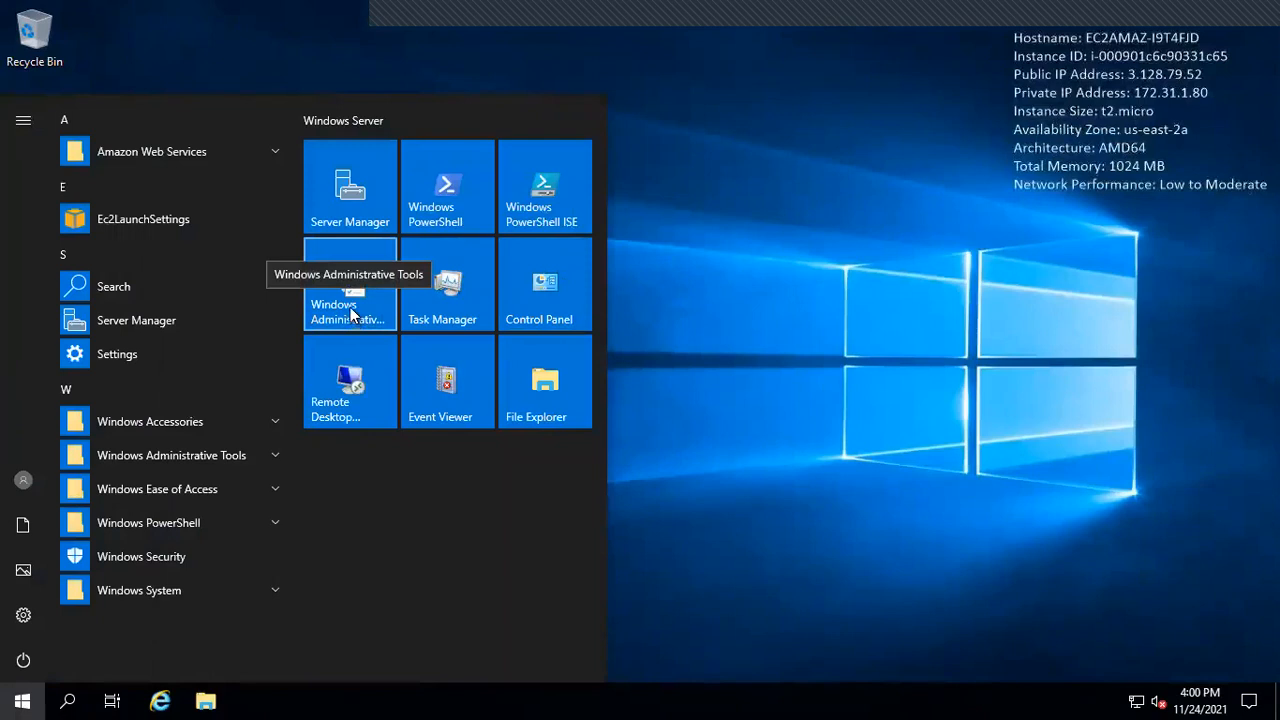
pyautogui.click(348, 198)
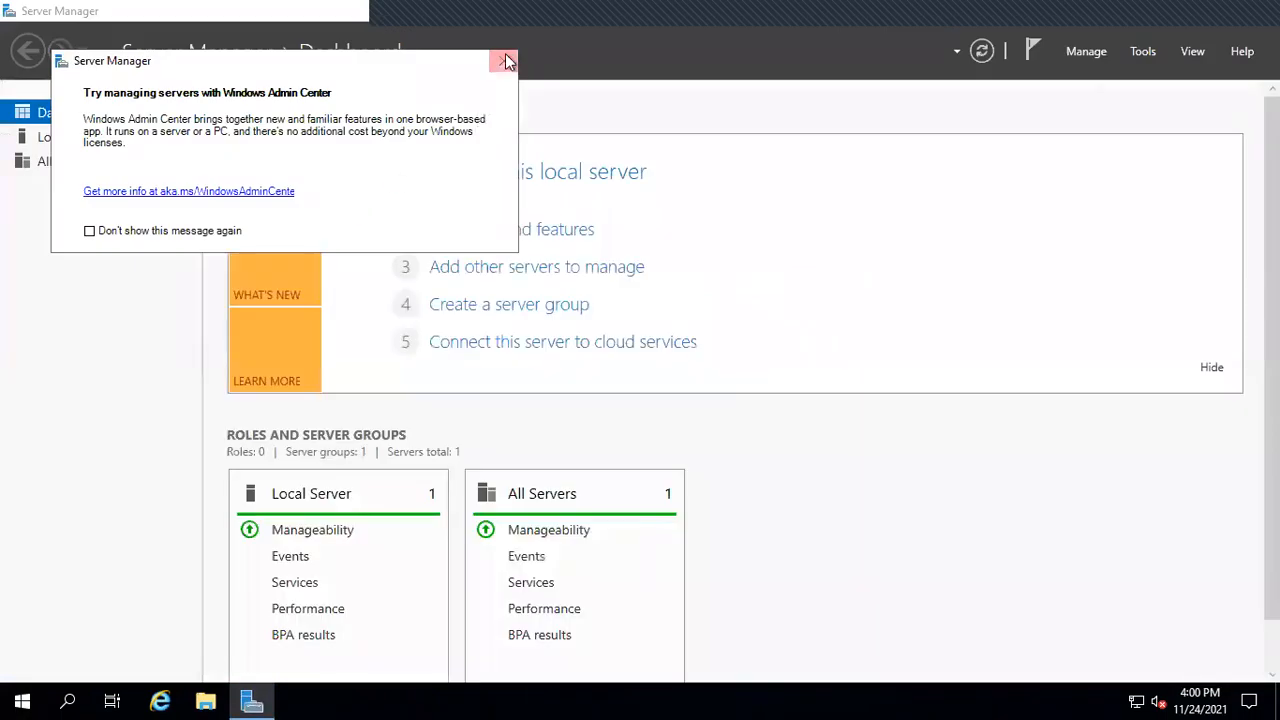
pyautogui.click(504, 61)
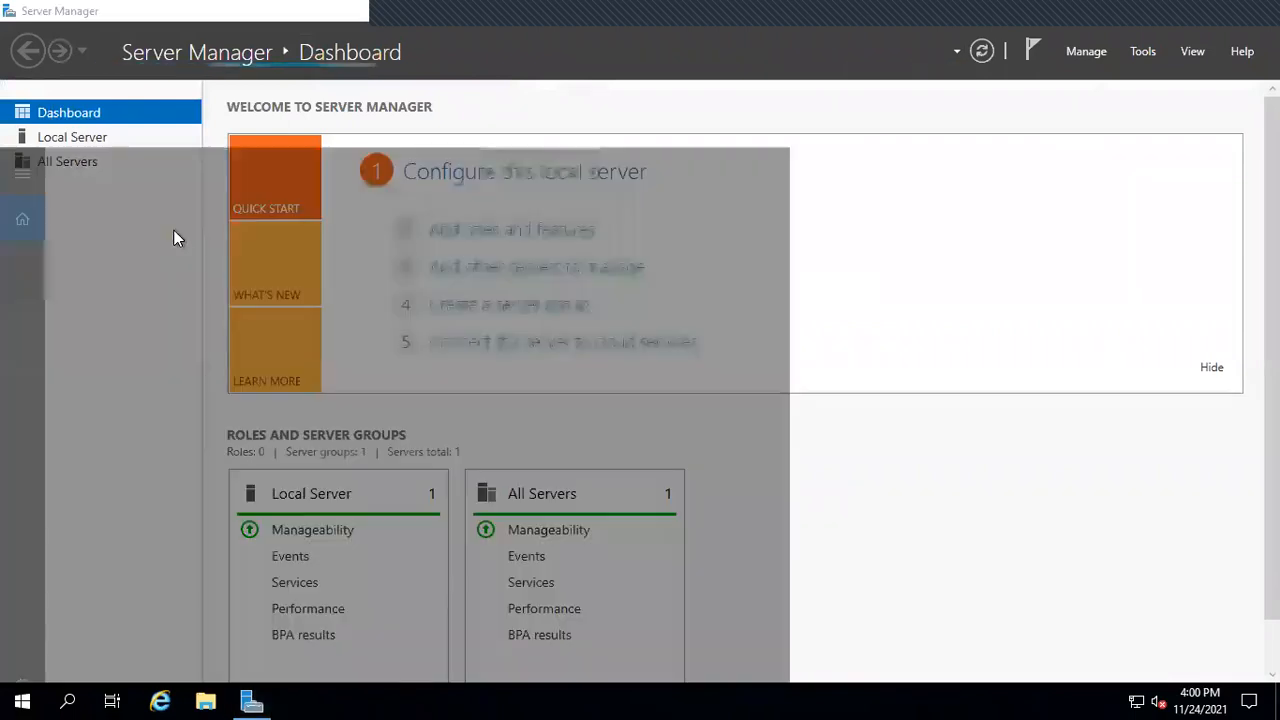
# Search Windows for "disk man" and open the tool for creating and formatting hard disk partitions
pyautogui.write('disk')
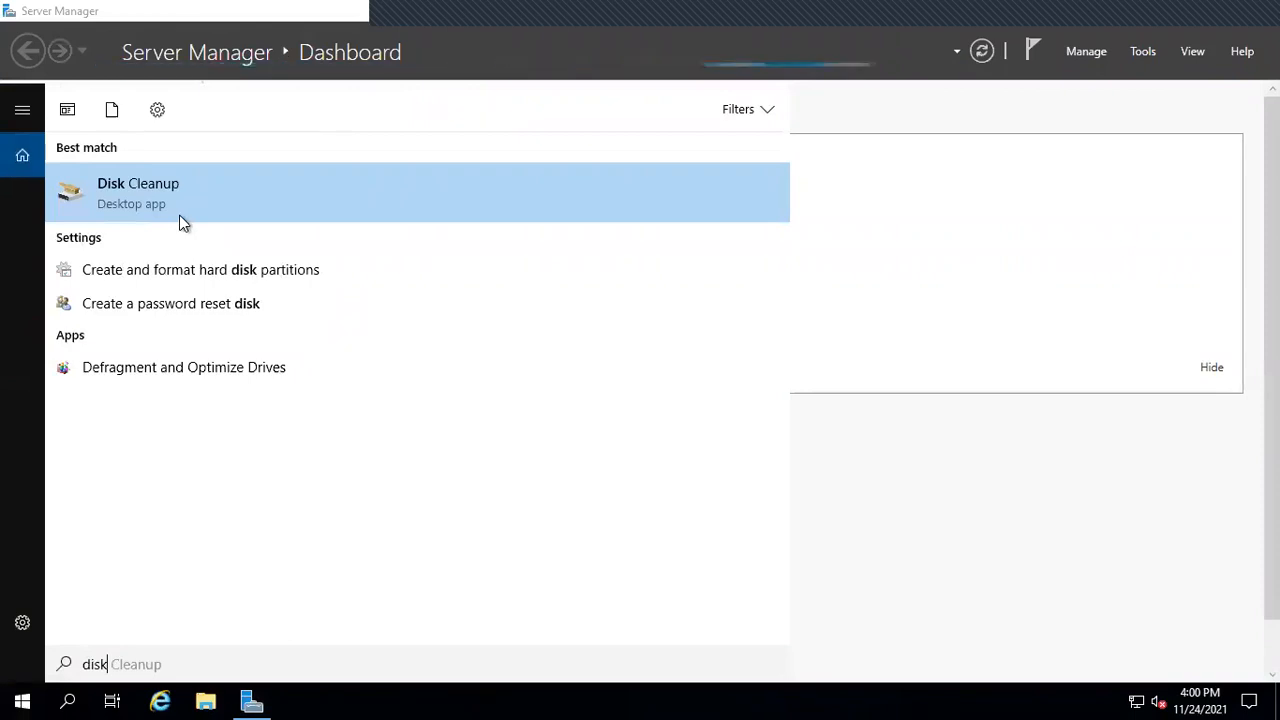
pyautogui.write('man')
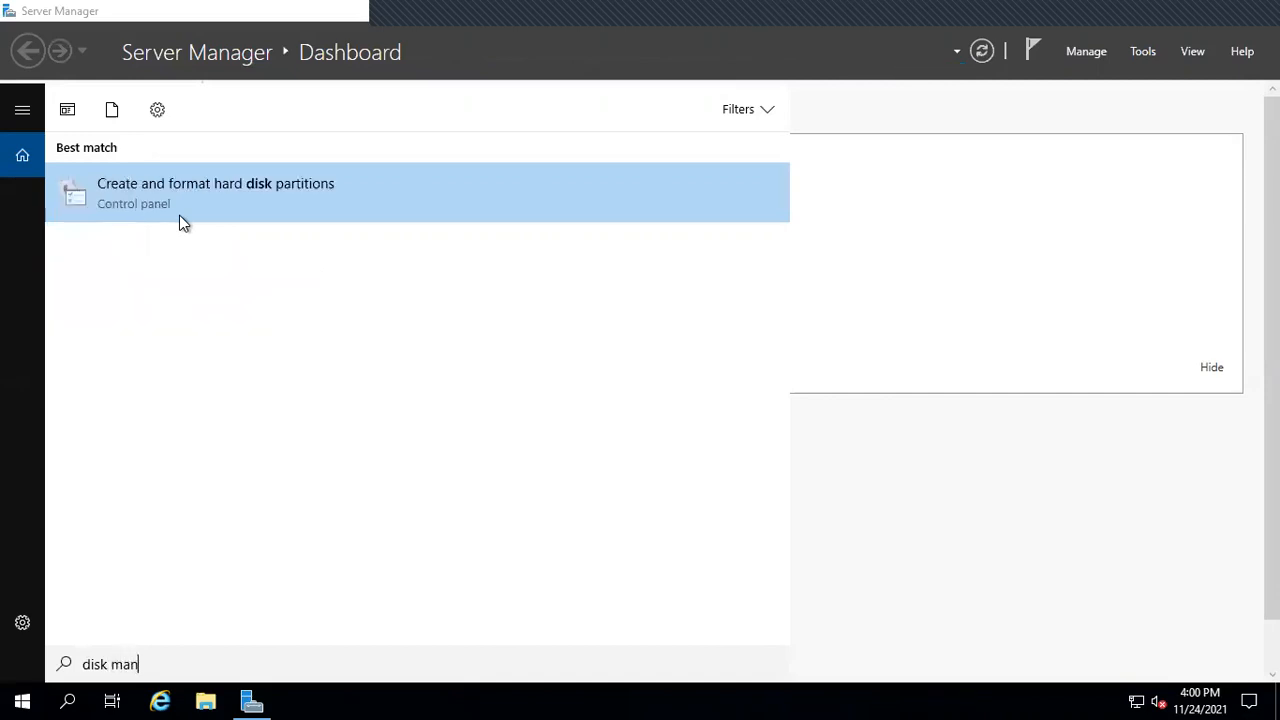
pyautogui.click(213, 194)
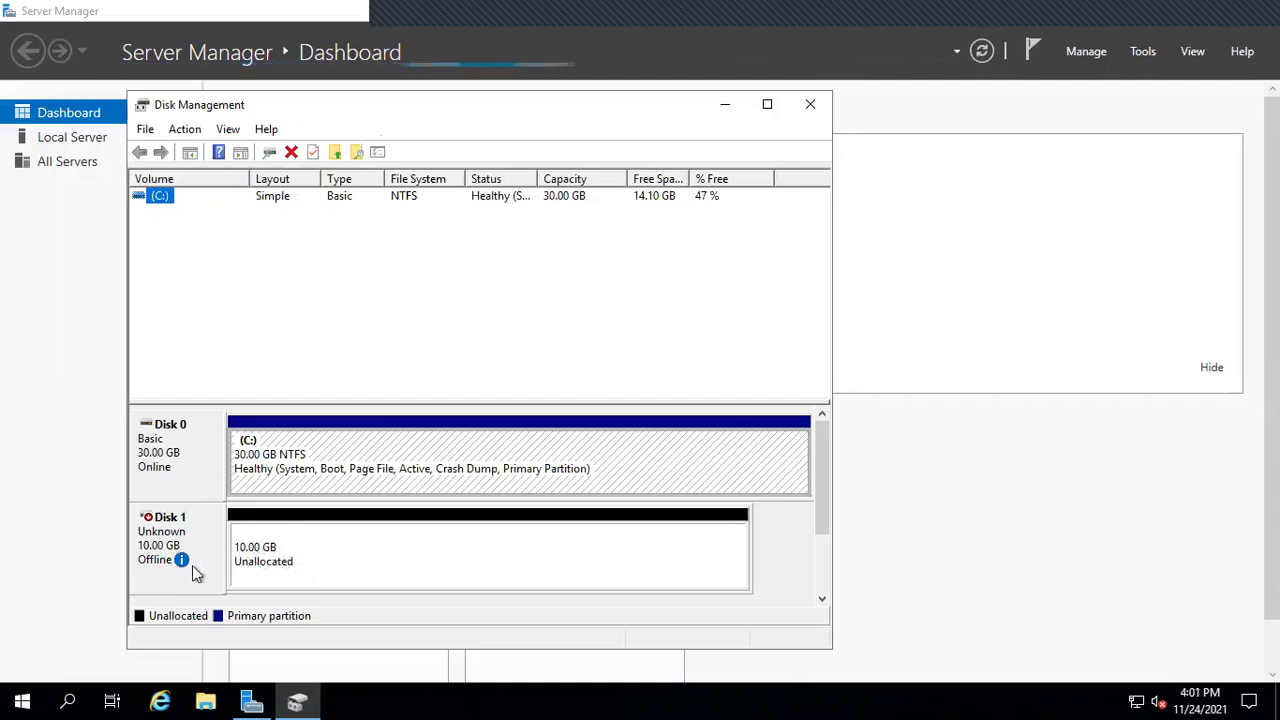
# Bring the 10 GB Disk 1 online and check the volume options offered for its unallocated space
pyautogui.moveTo(180, 569)
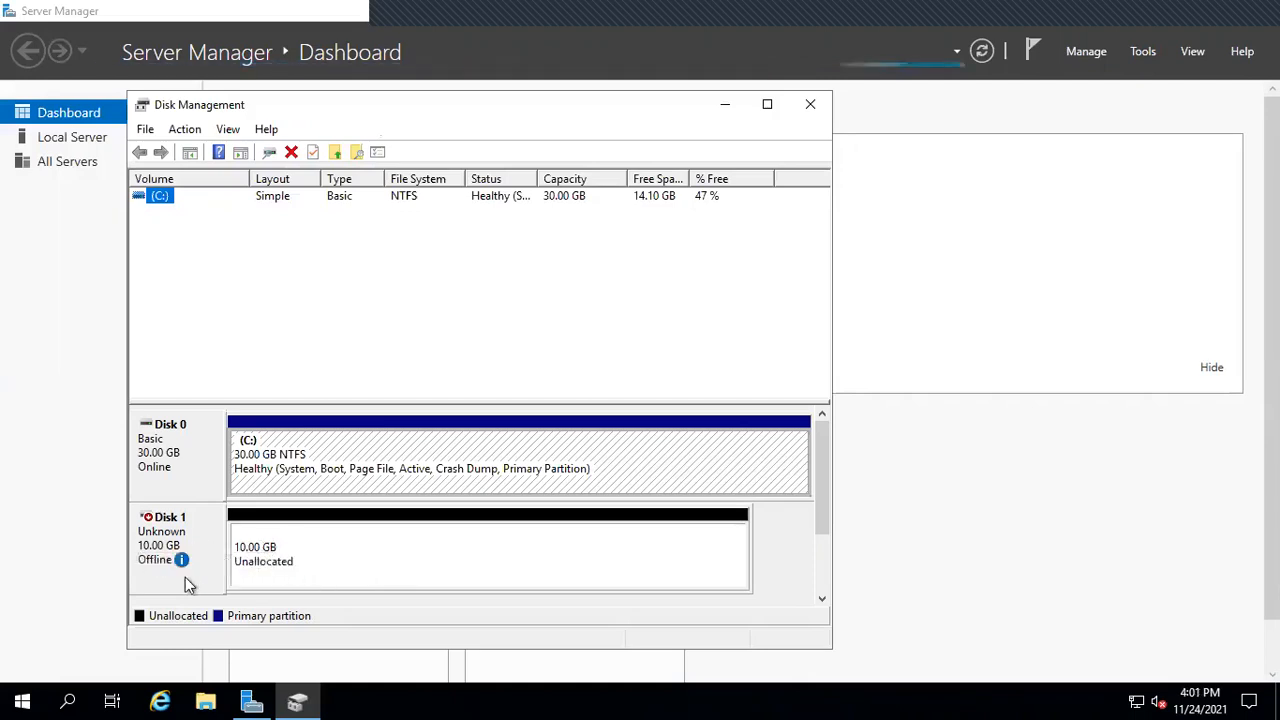
pyautogui.rightClick(166, 563)
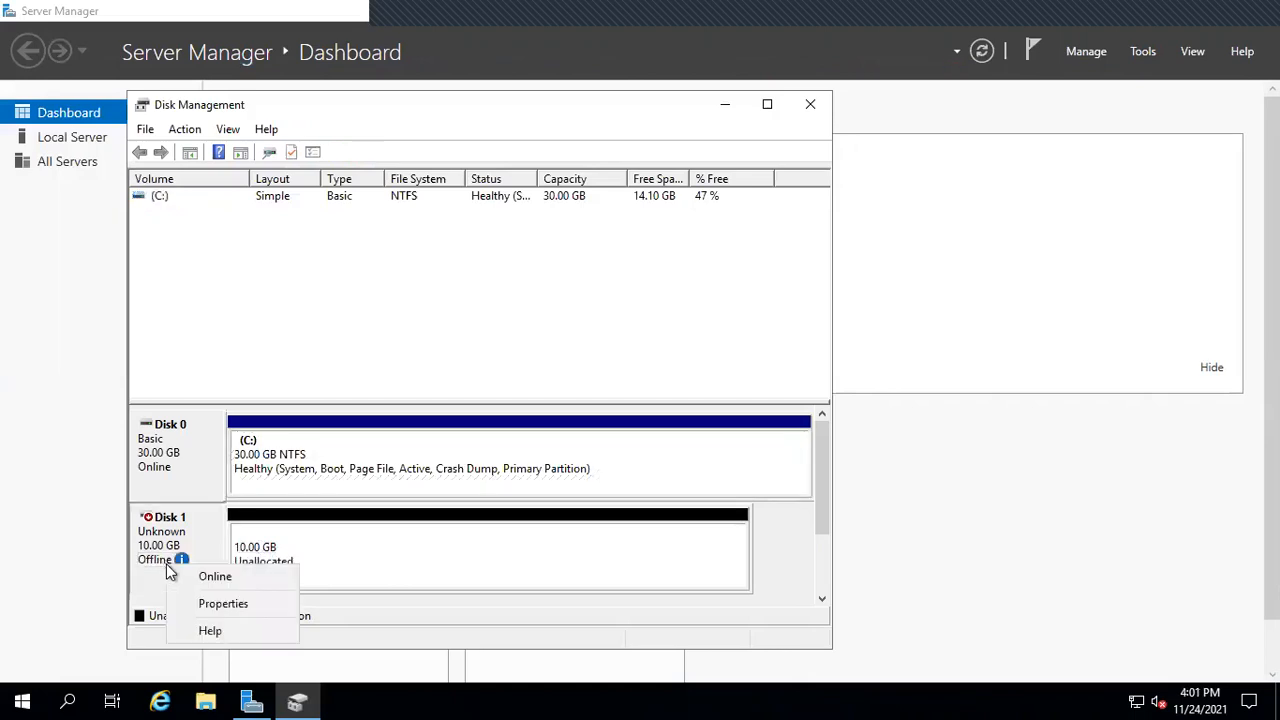
pyautogui.click(222, 580)
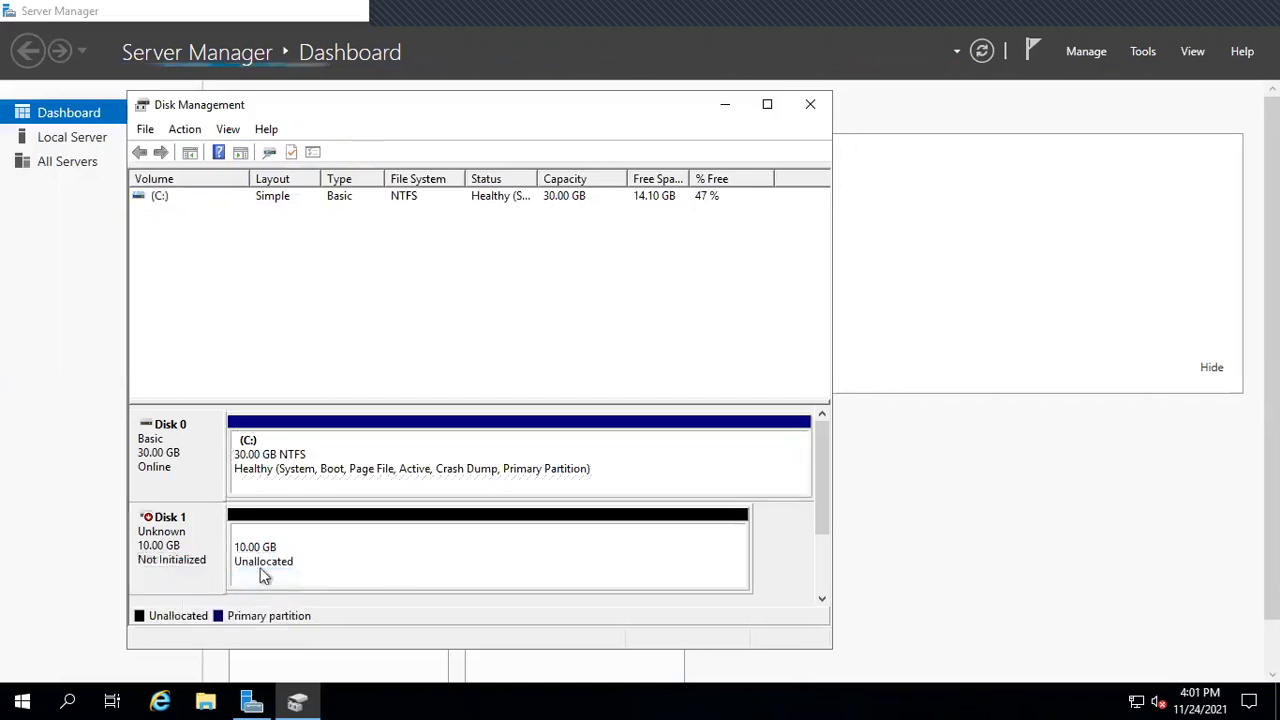
pyautogui.rightClick(350, 555)
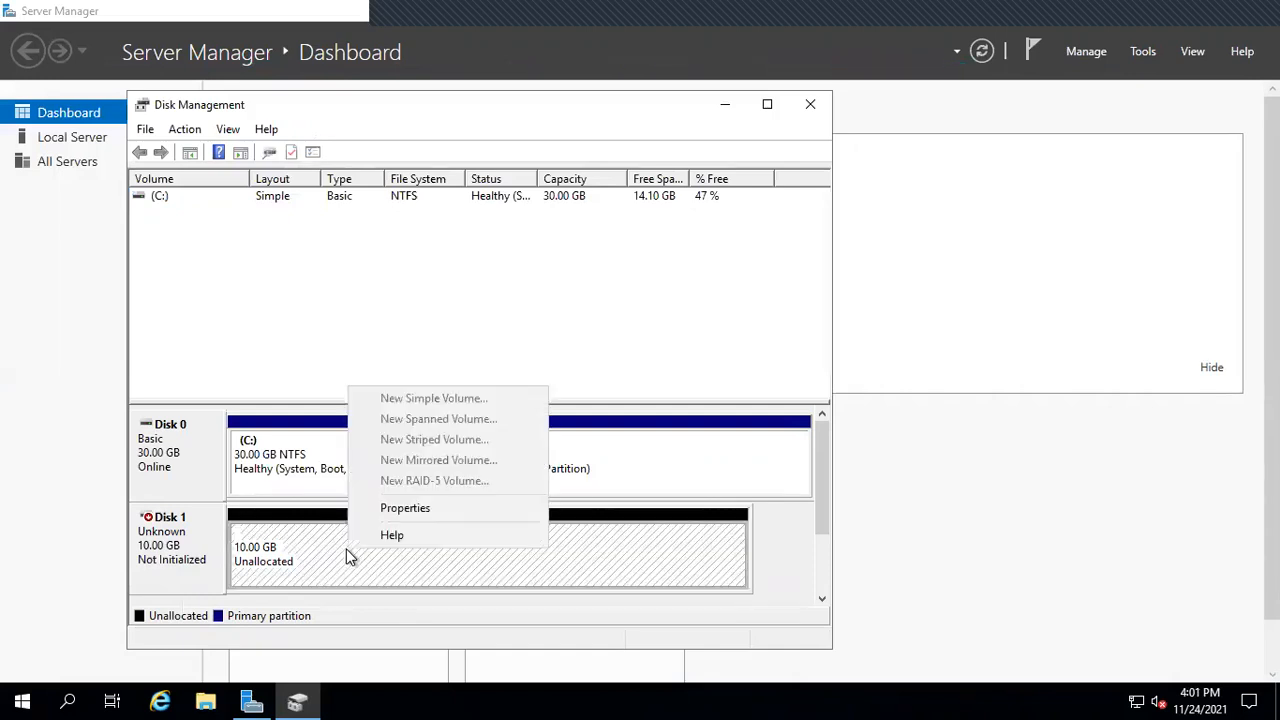
pyautogui.click(592, 364)
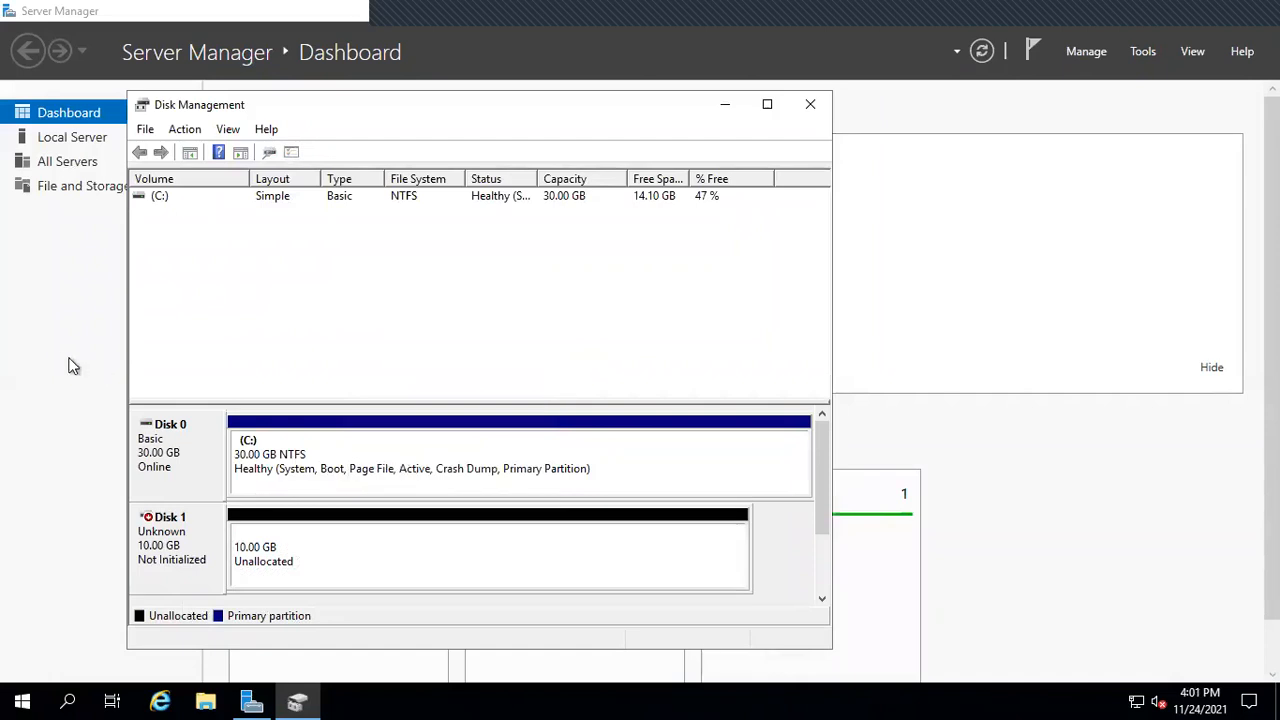
# Switch back to Server Manager and show the server's disks under File and Storage Services
pyautogui.click(64, 320)
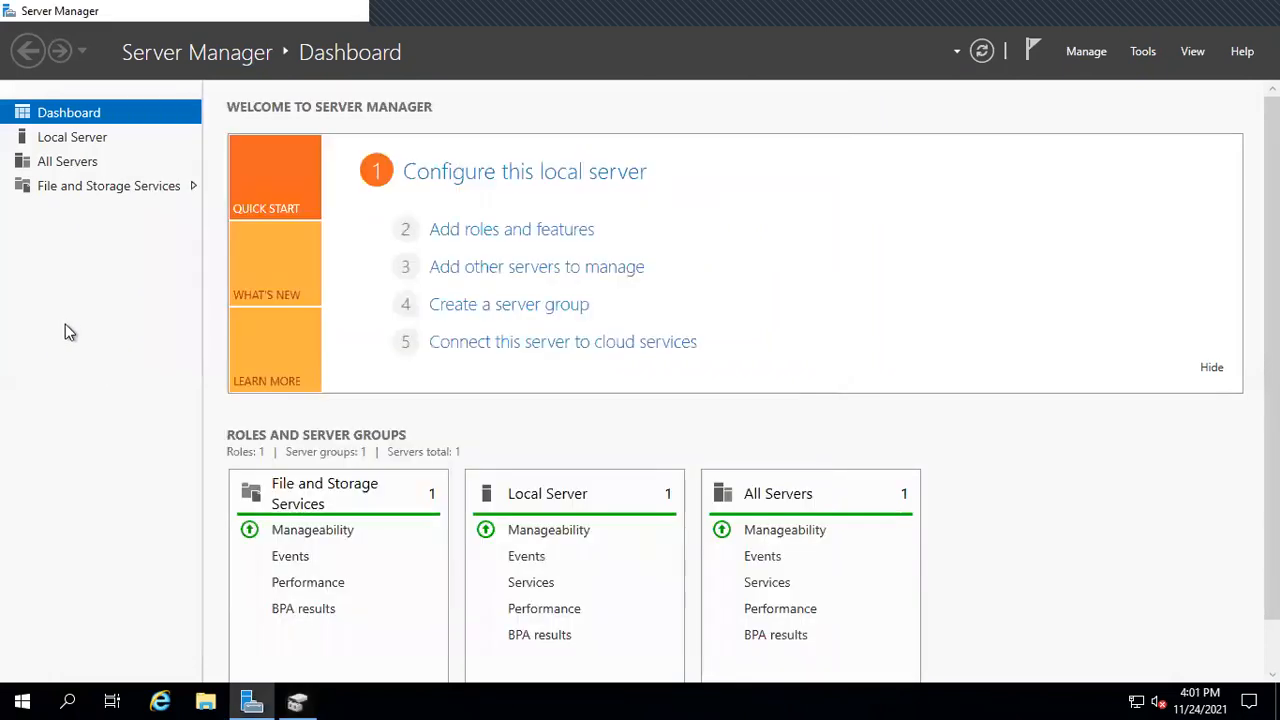
pyautogui.click(91, 188)
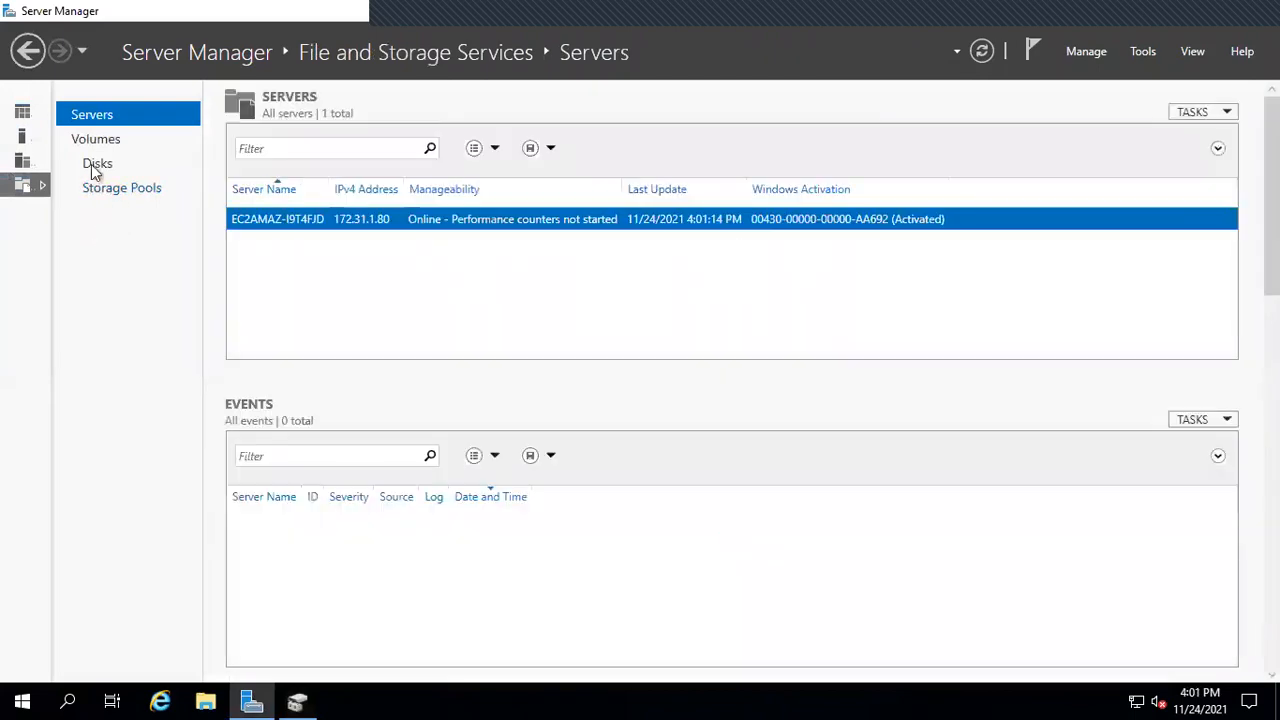
pyautogui.click(106, 166)
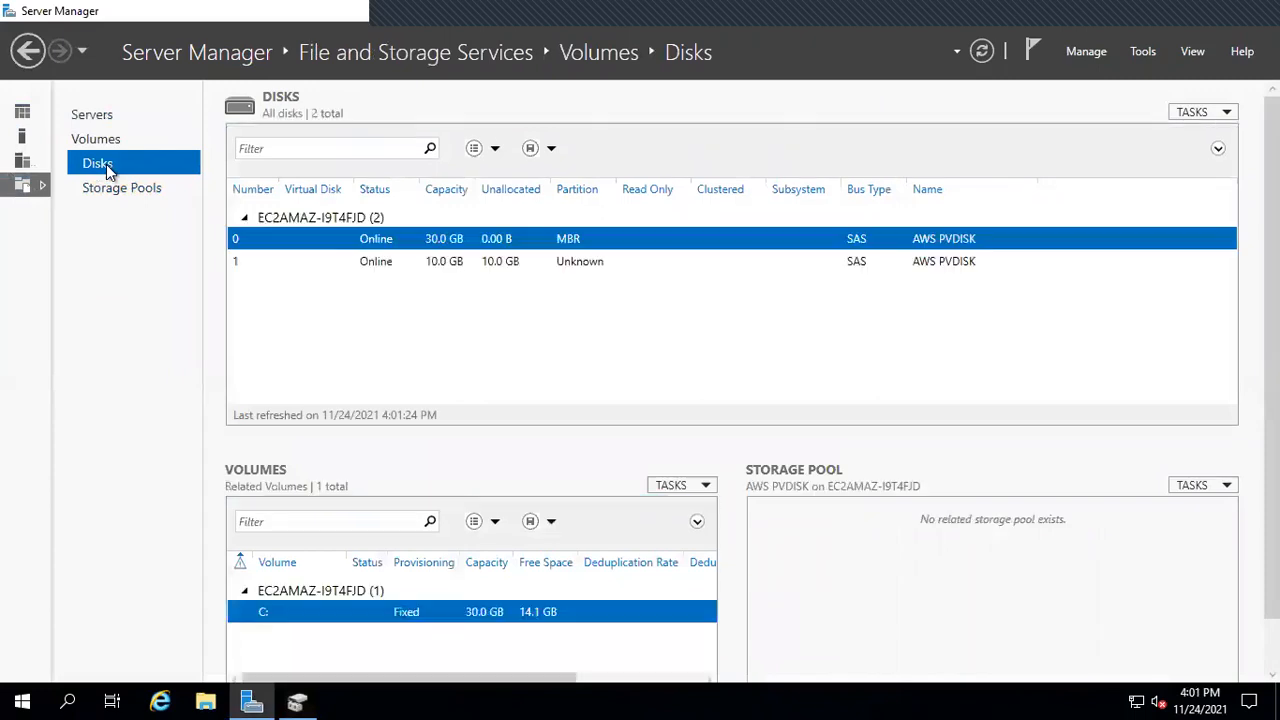
# Start a new volume on the 10 GB Disk 1 and agree to initialize it as a GPT disk
pyautogui.click(436, 258)
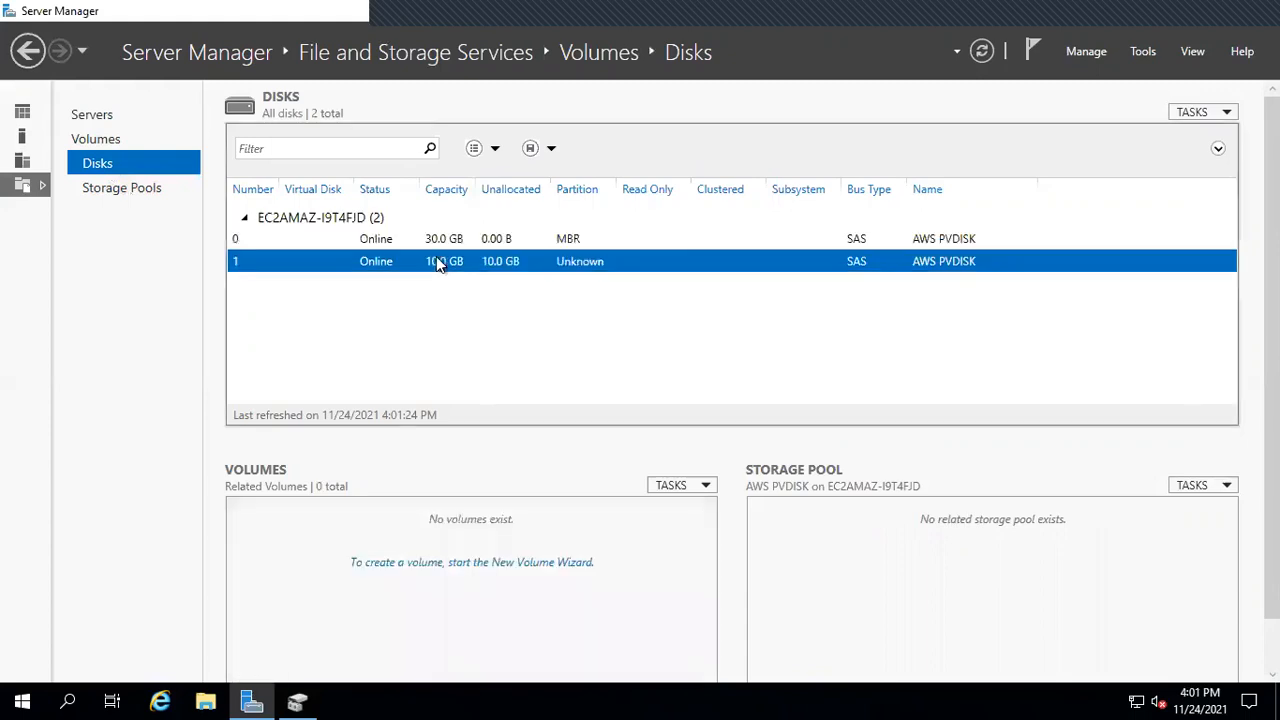
pyautogui.rightClick(436, 256)
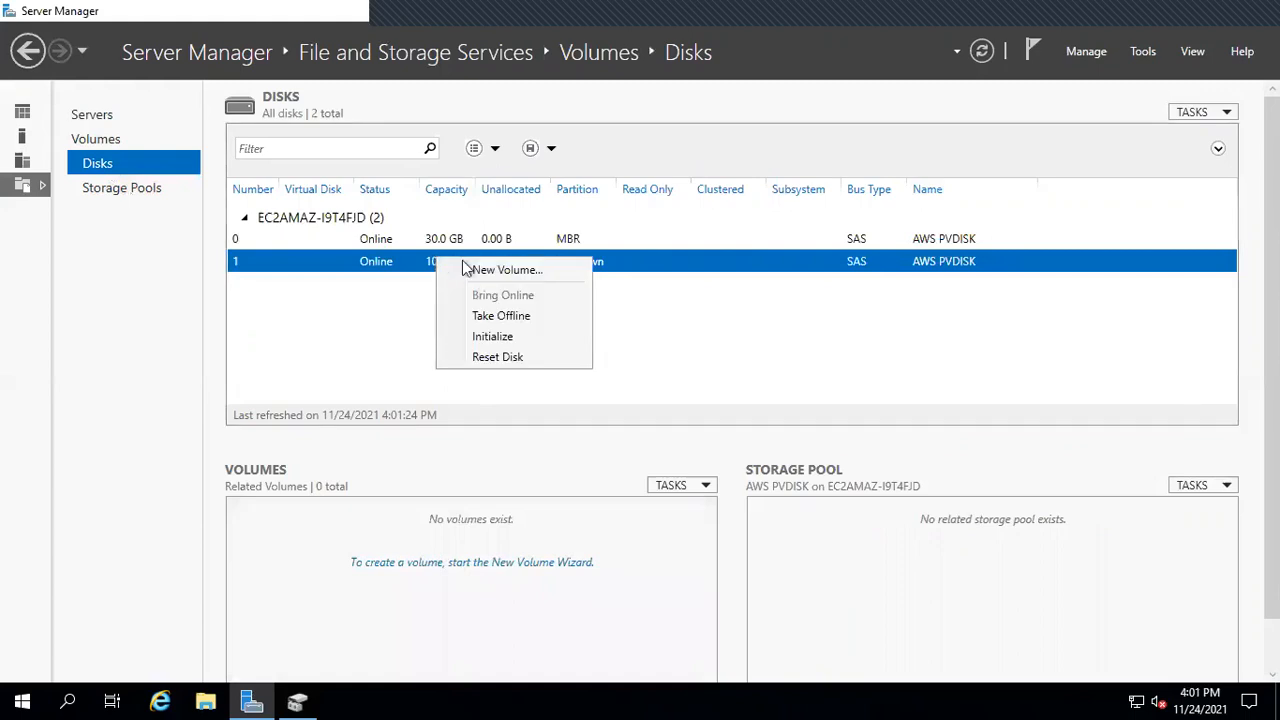
pyautogui.click(507, 269)
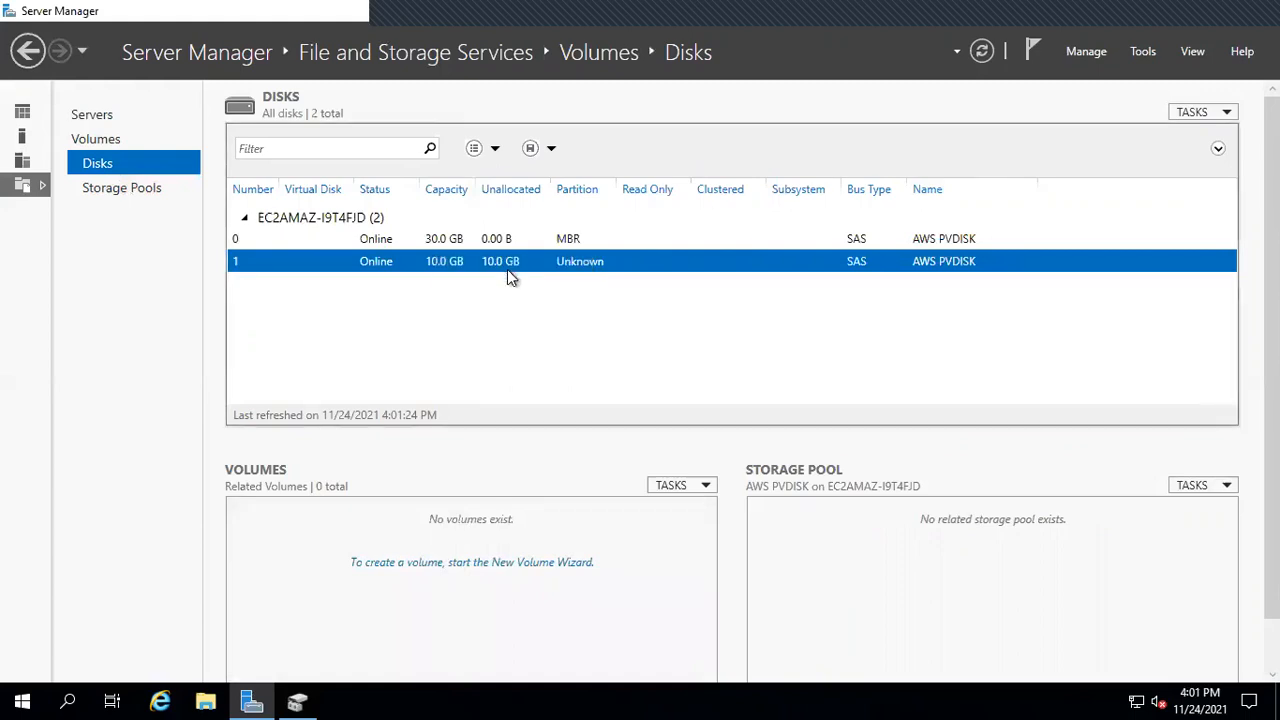
pyautogui.click(519, 533)
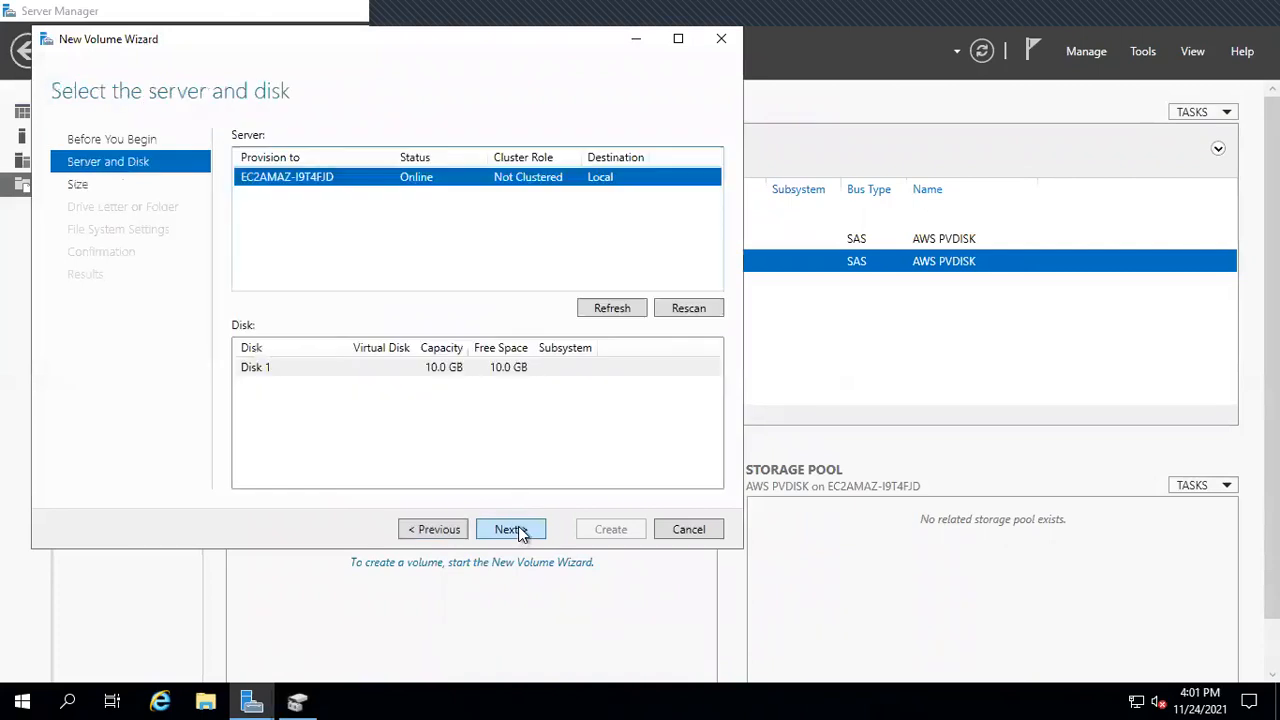
pyautogui.click(515, 530)
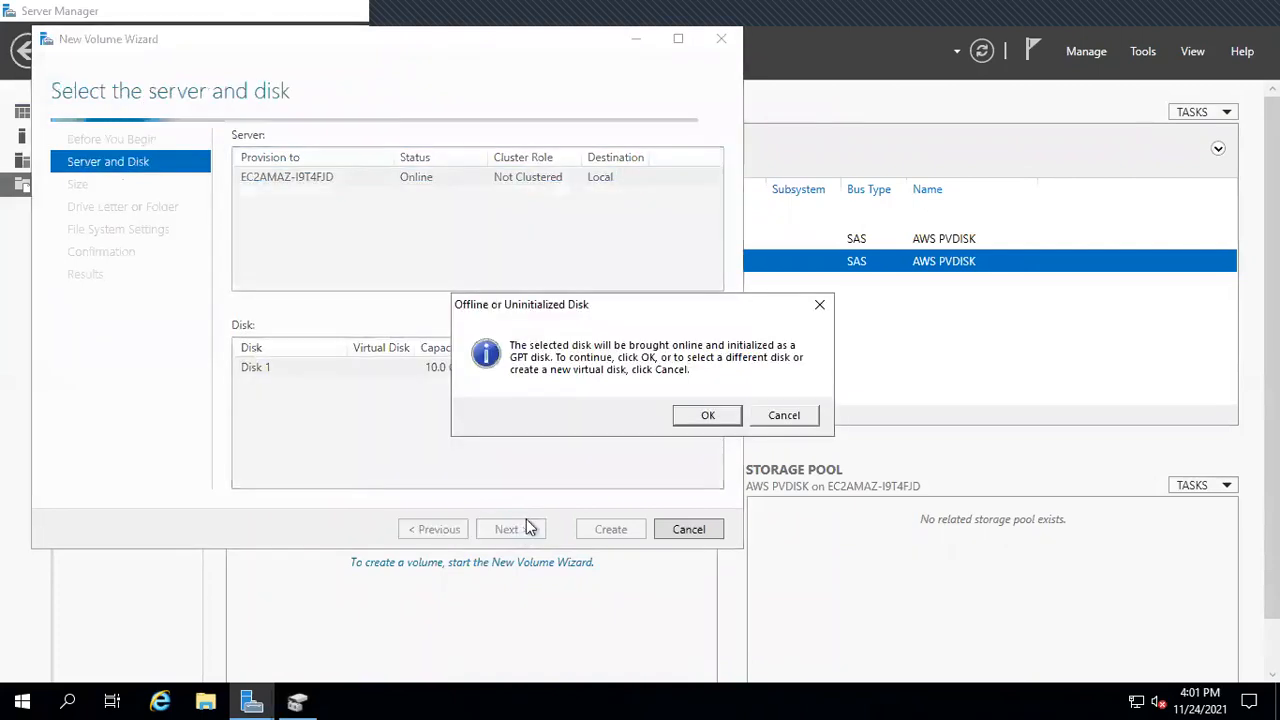
pyautogui.click(712, 416)
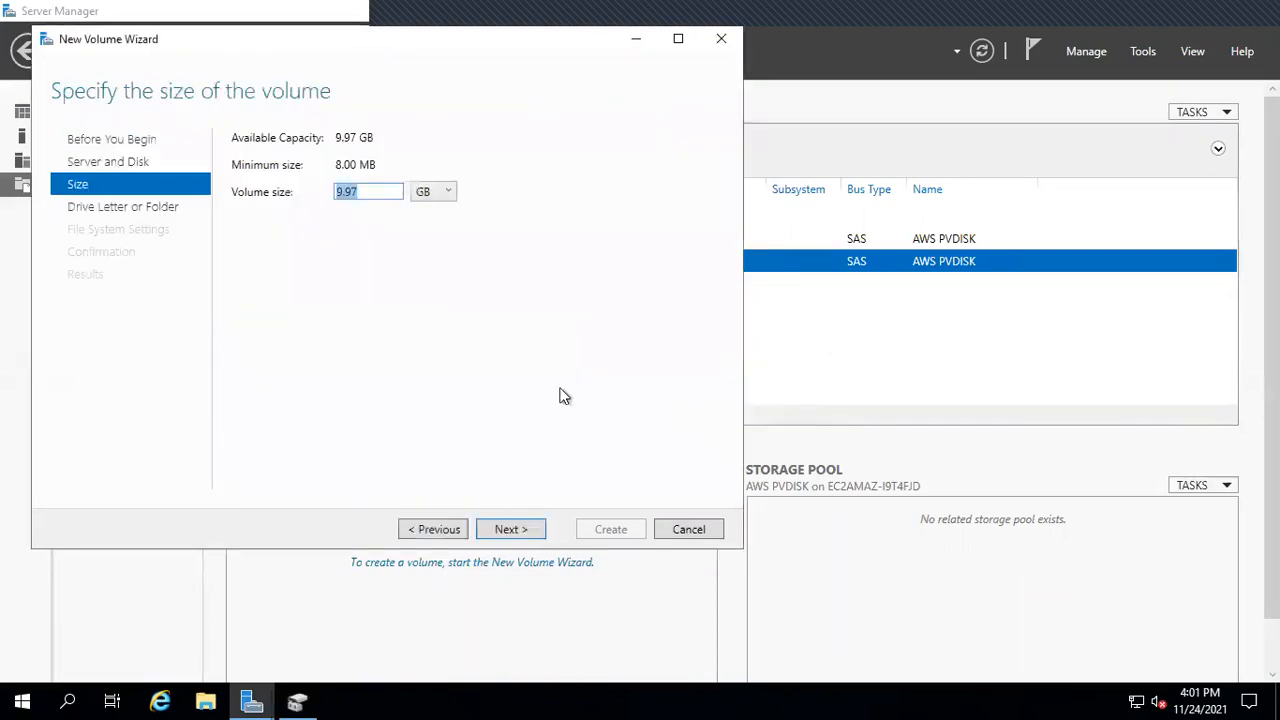
# Create the volume at 9.97 GB with drive letter D, NTFS file system and label New Volume, and close the wizard
pyautogui.click(386, 191)
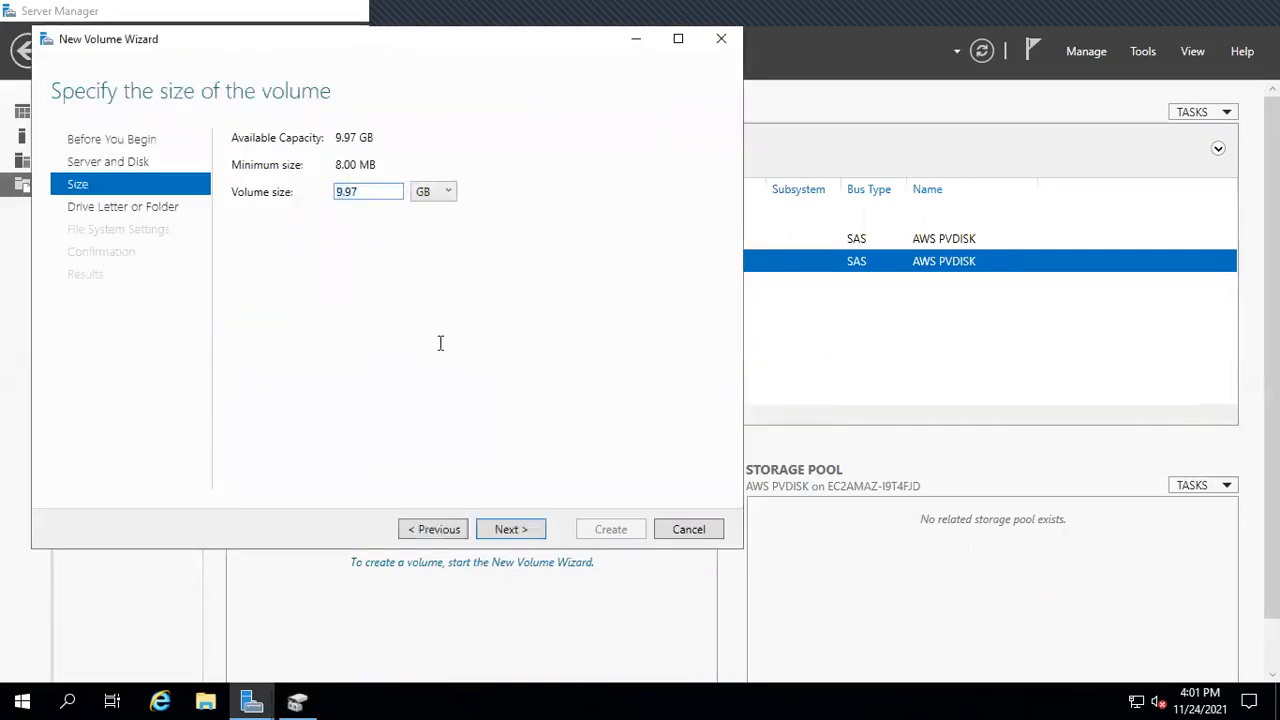
pyautogui.click(511, 529)
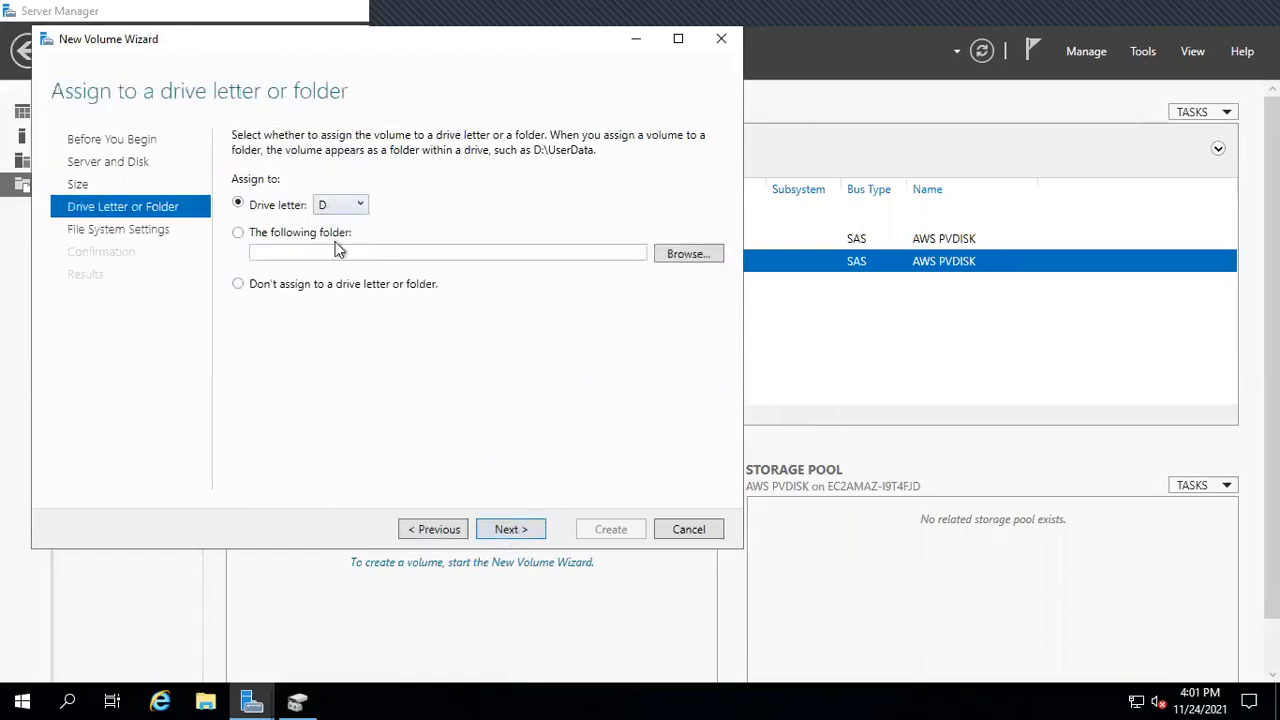
pyautogui.click(514, 530)
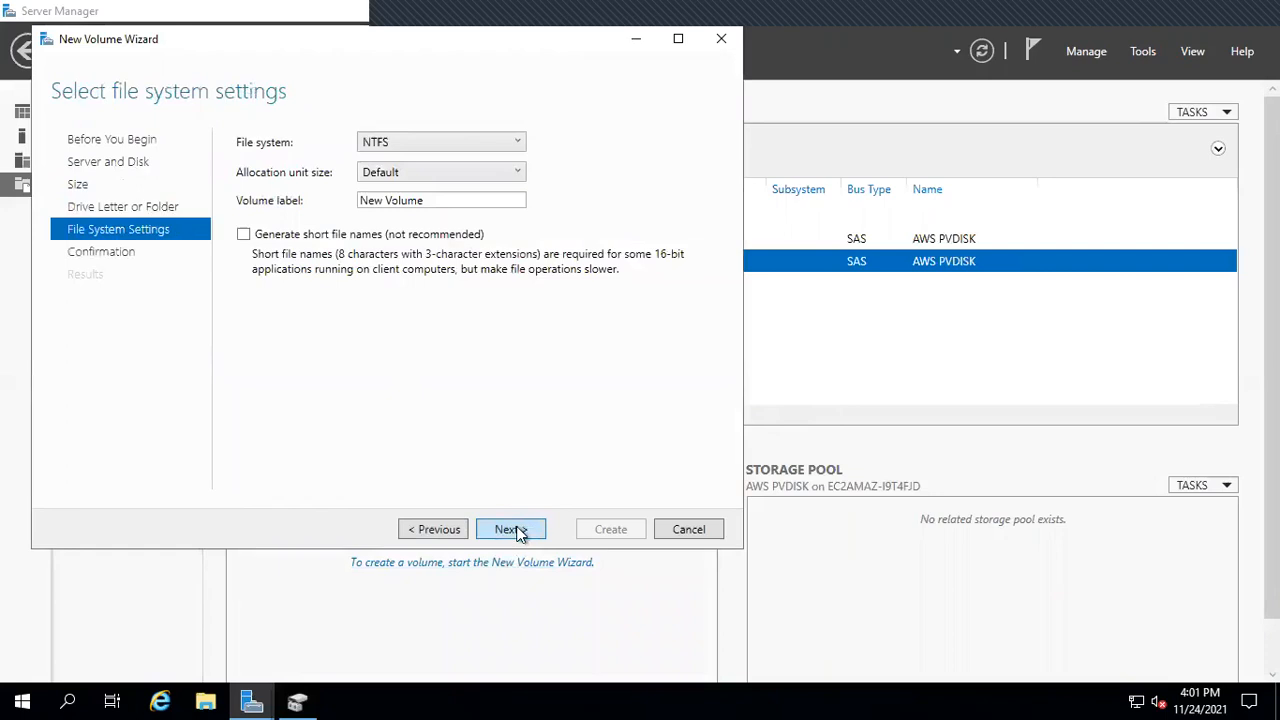
pyautogui.click(453, 143)
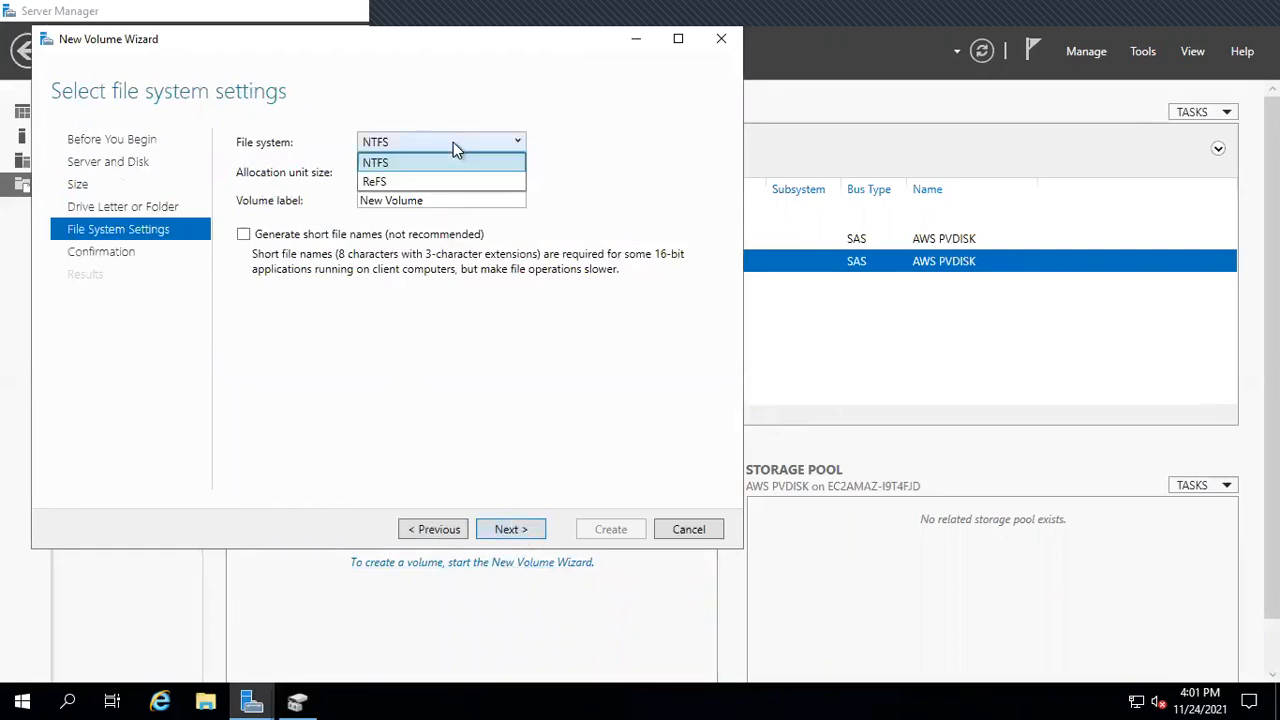
pyautogui.click(599, 149)
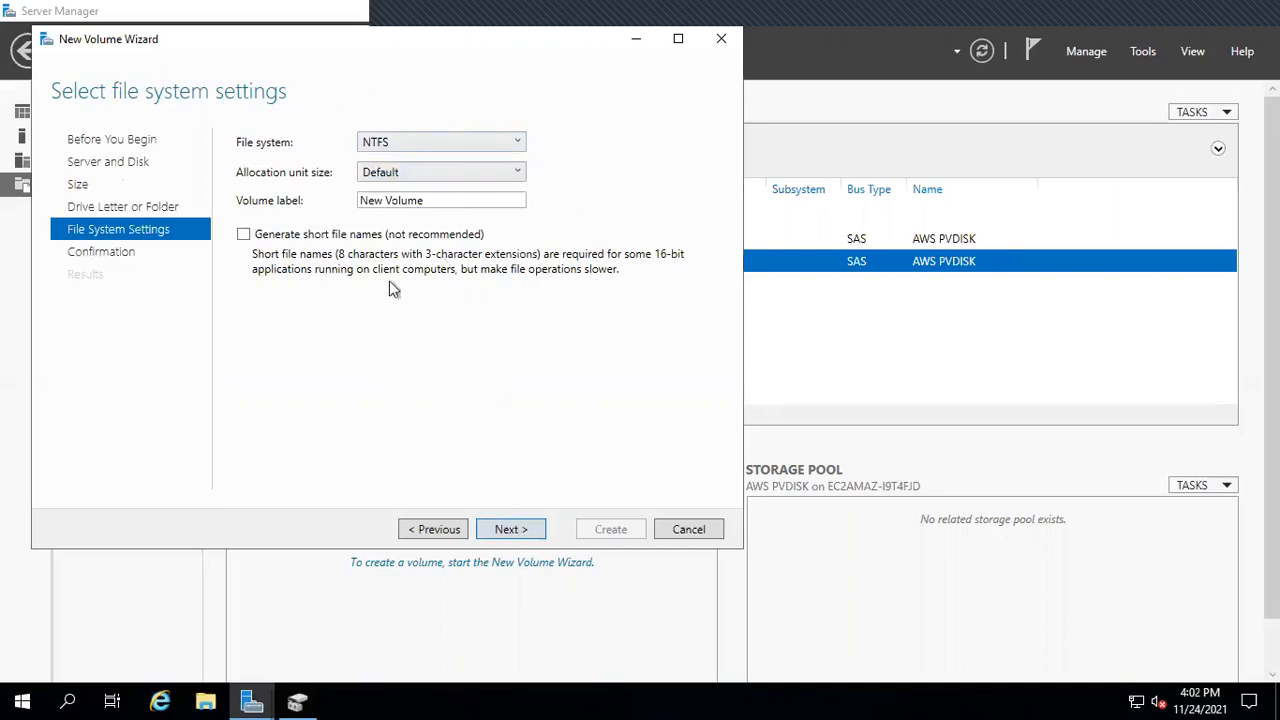
pyautogui.click(513, 532)
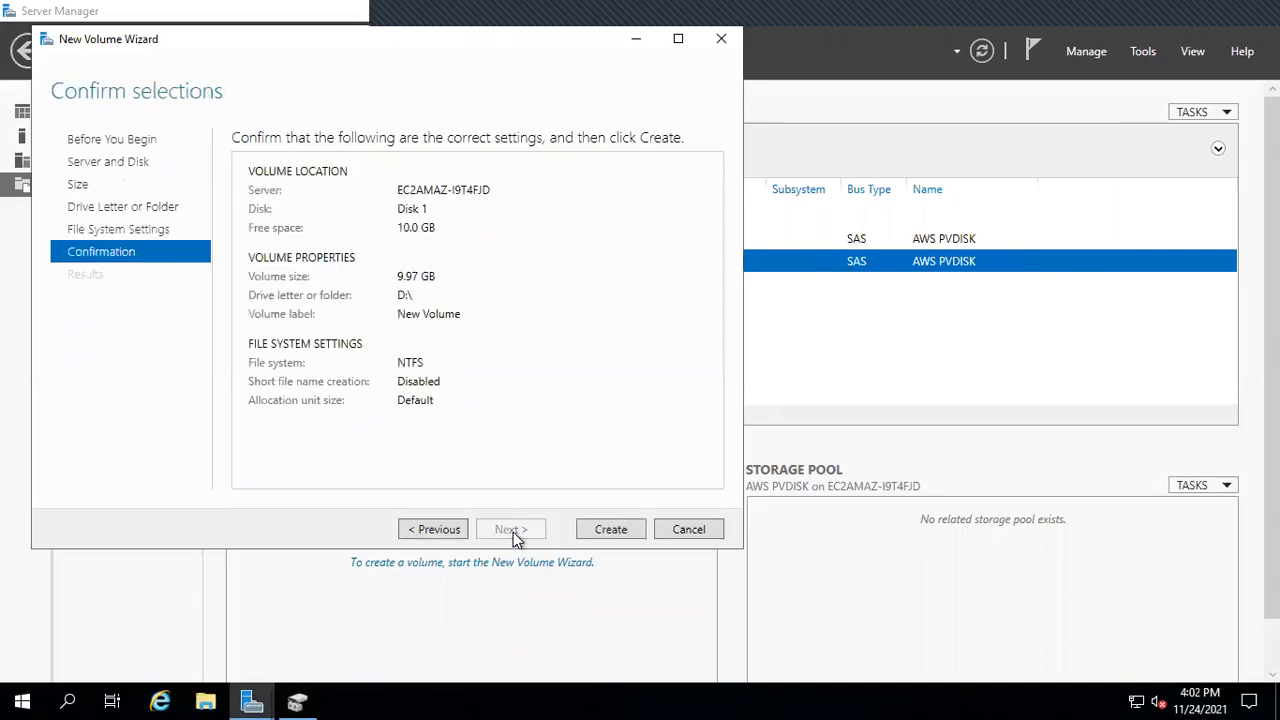
pyautogui.click(617, 532)
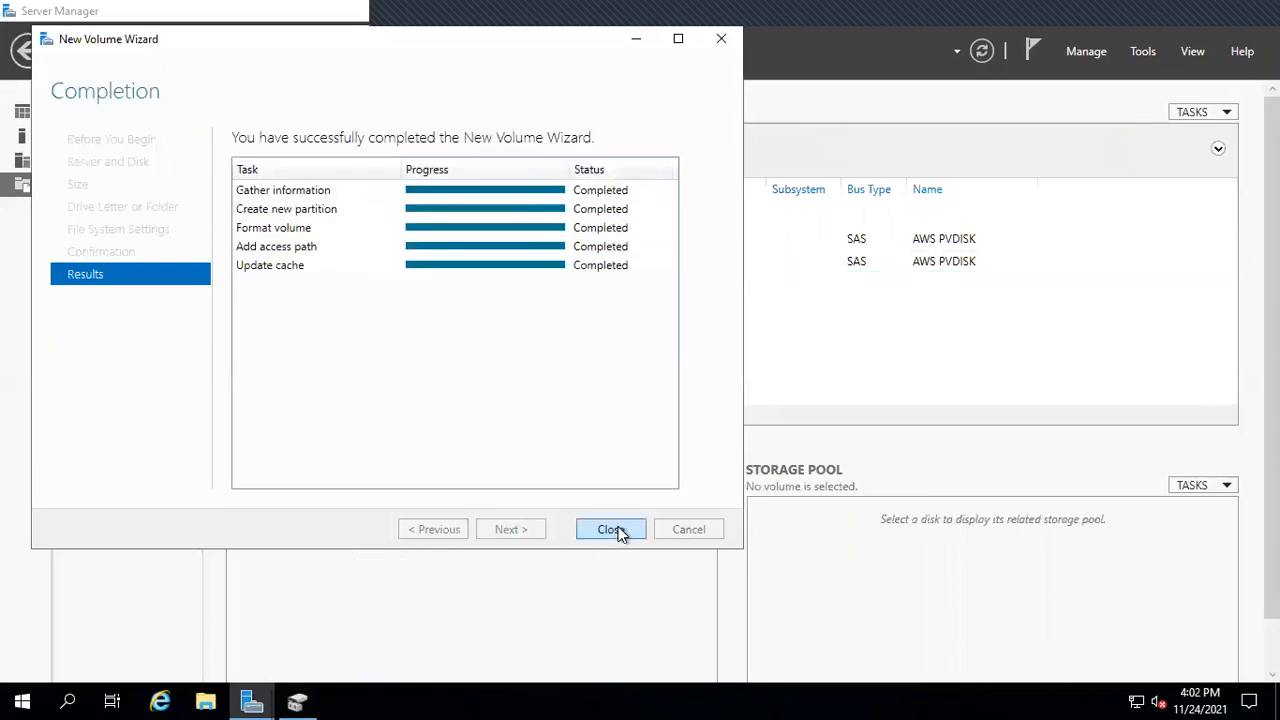
pyautogui.click(610, 529)
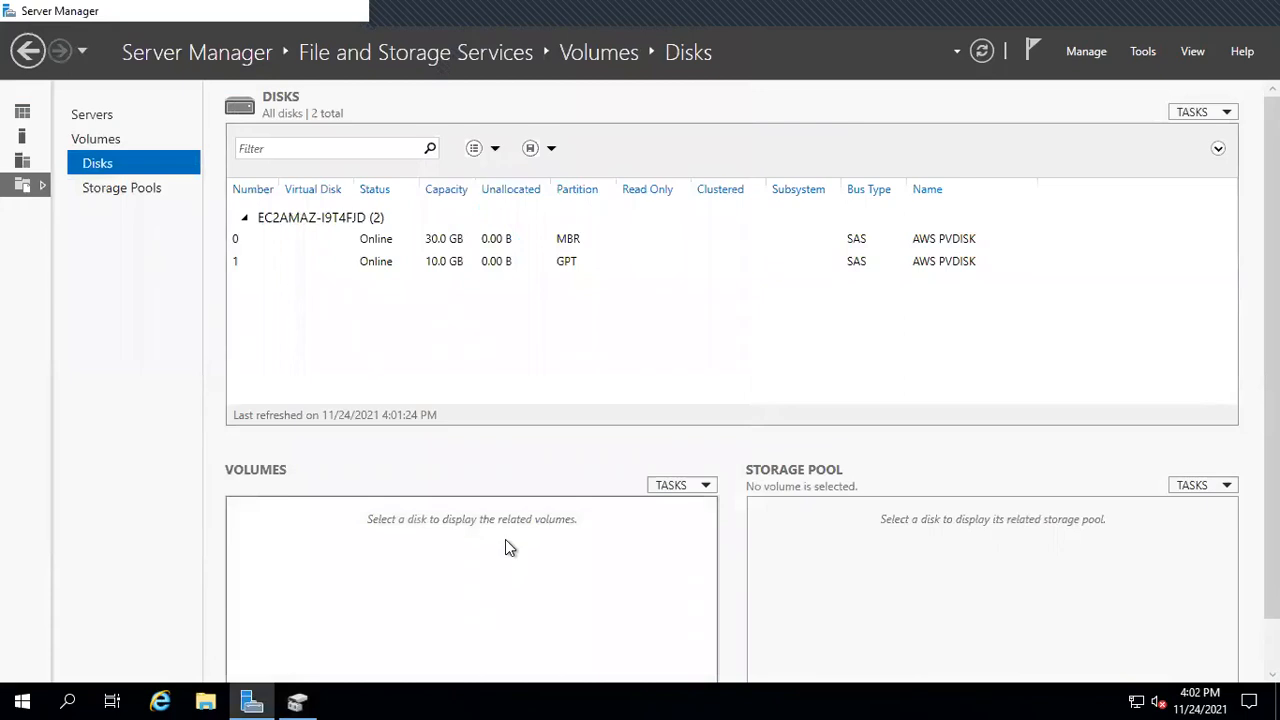
# Open File Explorer on the server and check the properties of New Volume (D:)
pyautogui.press('super+e')
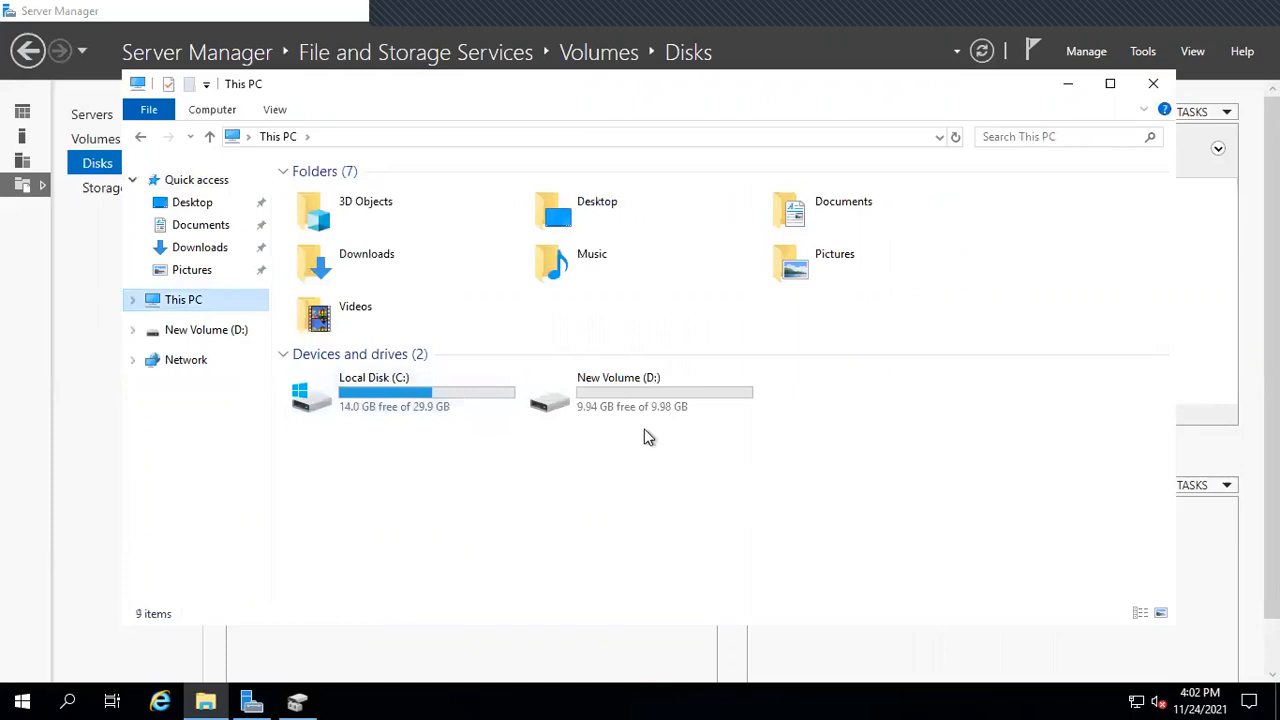
pyautogui.click(630, 387)
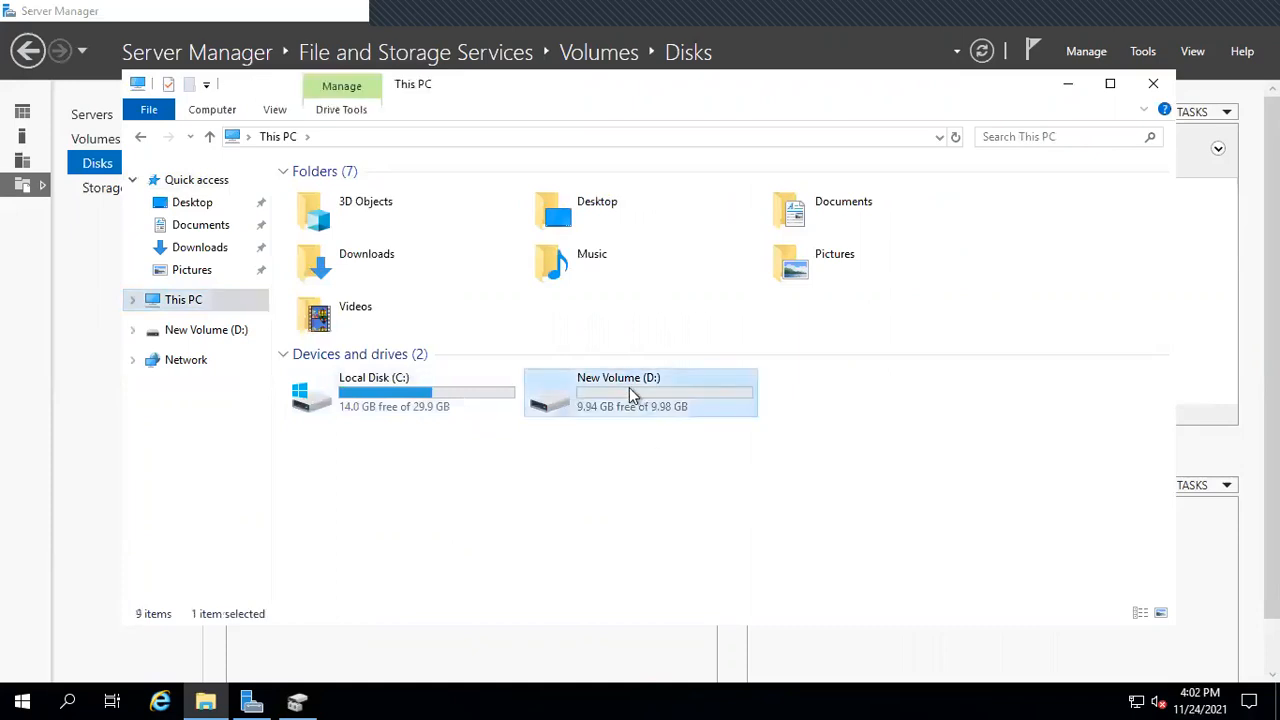
pyautogui.rightClick(629, 387)
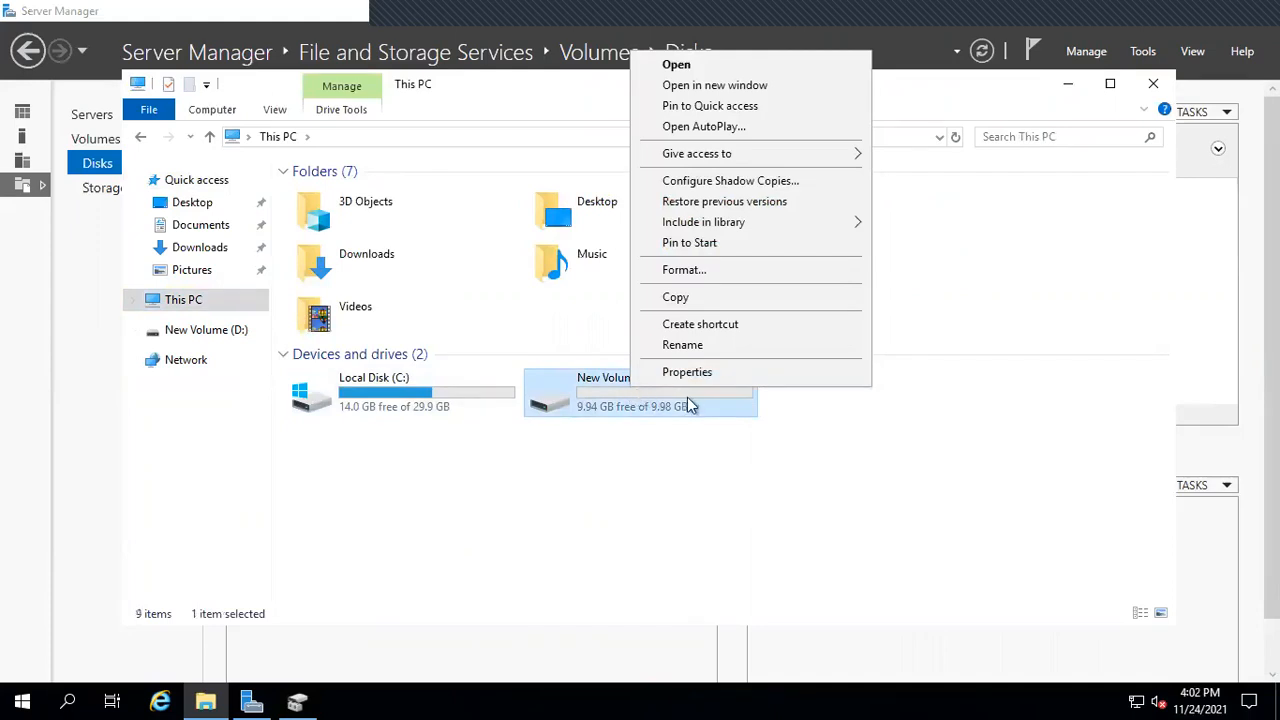
pyautogui.click(700, 371)
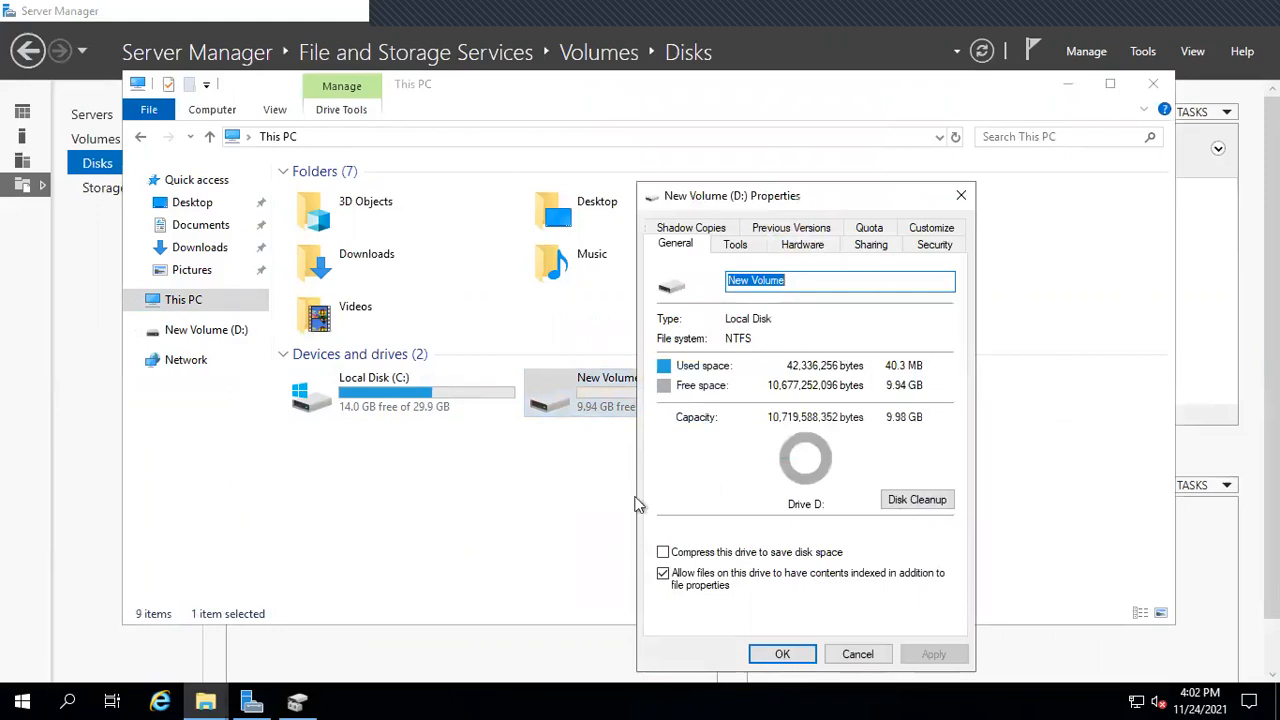
pyautogui.click(586, 469)
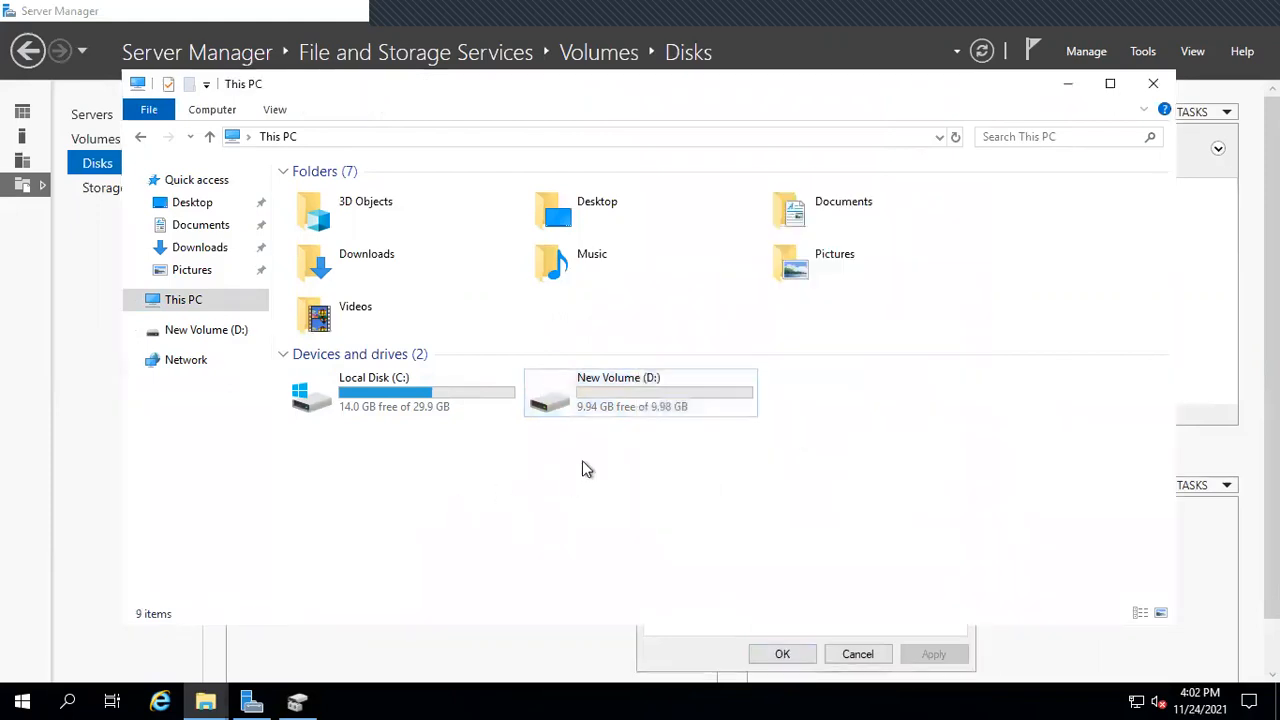
# Open New Volume (D:) and create a folder and a text document in it, keeping the default names
pyautogui.doubleClick(644, 400)
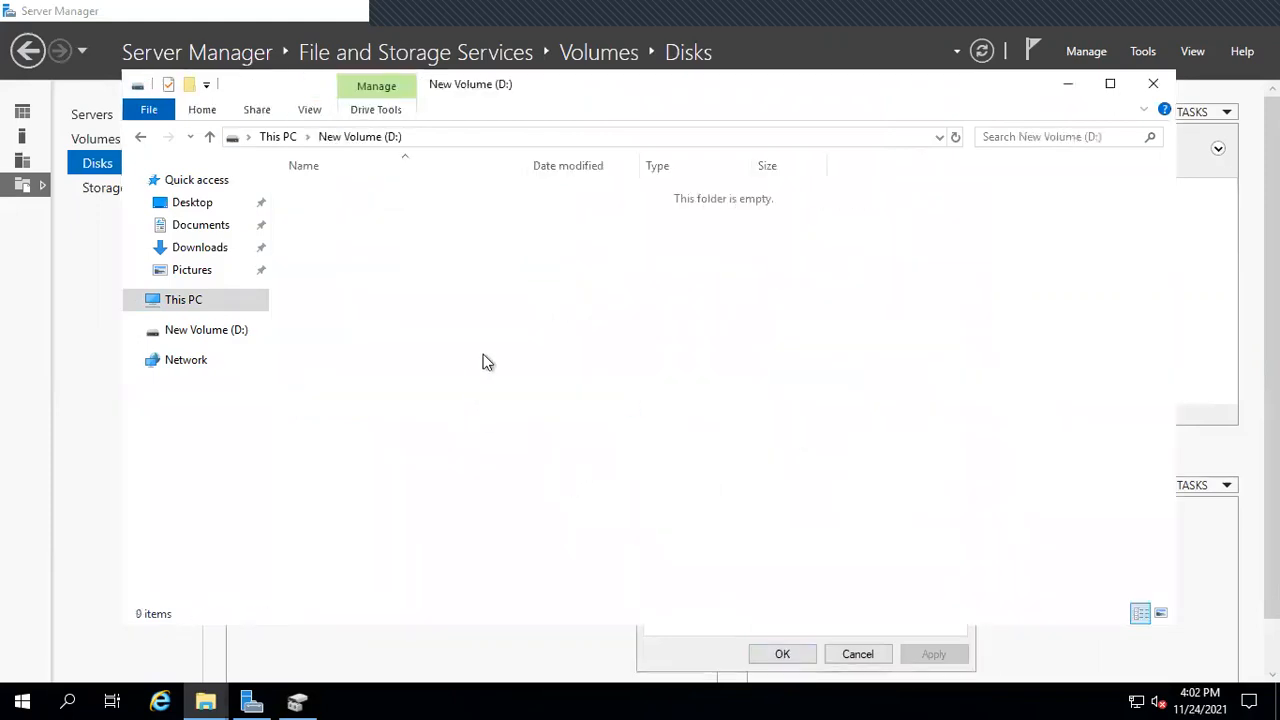
pyautogui.rightClick(483, 301)
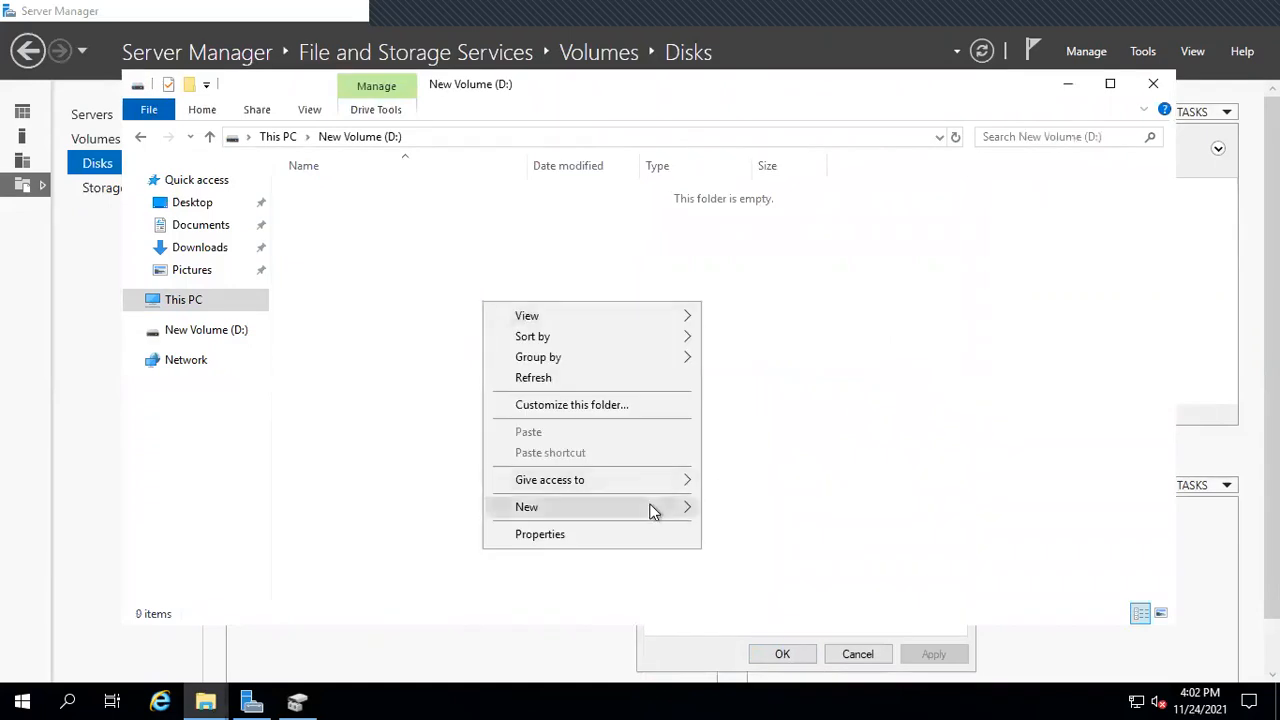
pyautogui.moveTo(652, 511)
pyautogui.click(764, 513)
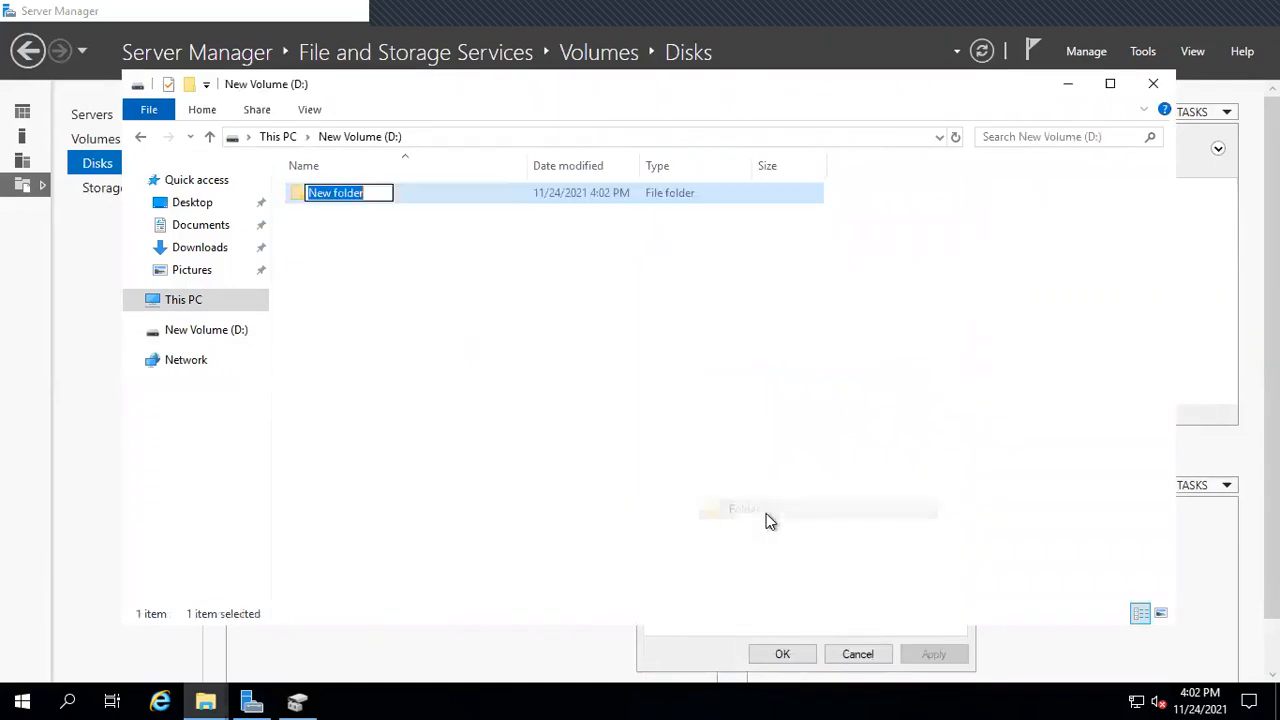
pyautogui.rightClick(348, 274)
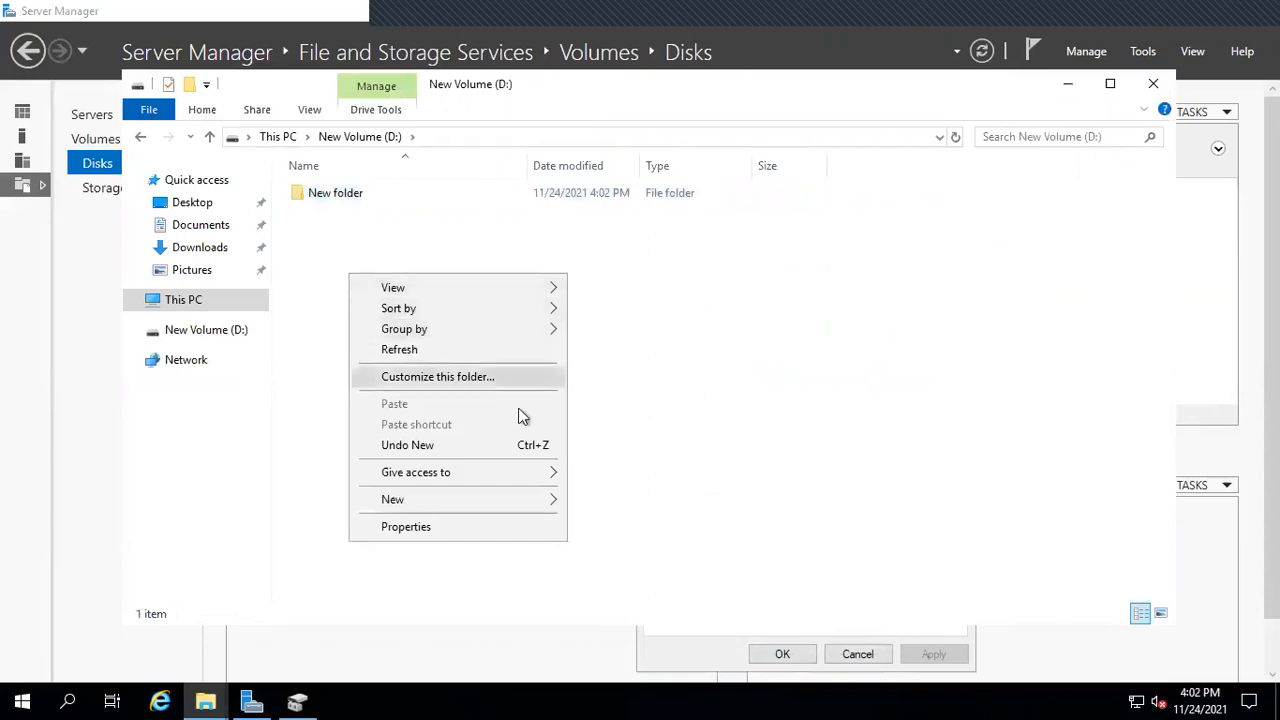
pyautogui.moveTo(521, 501)
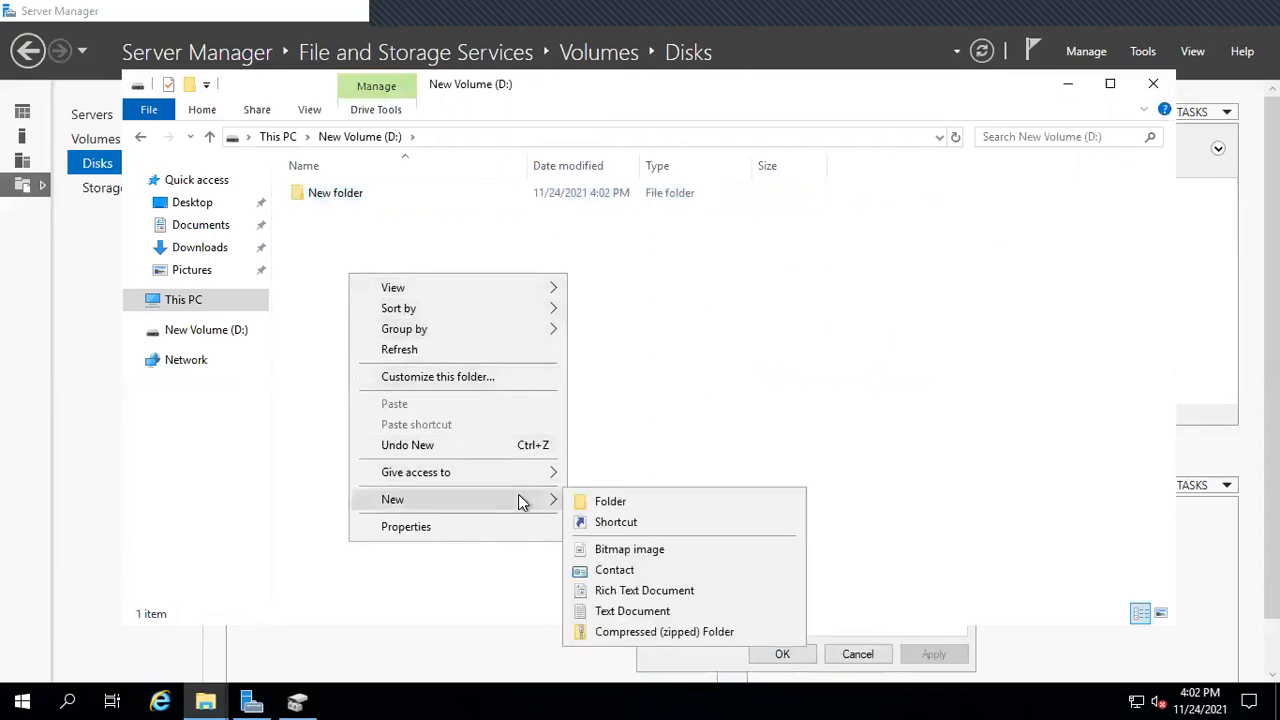
pyautogui.click(632, 611)
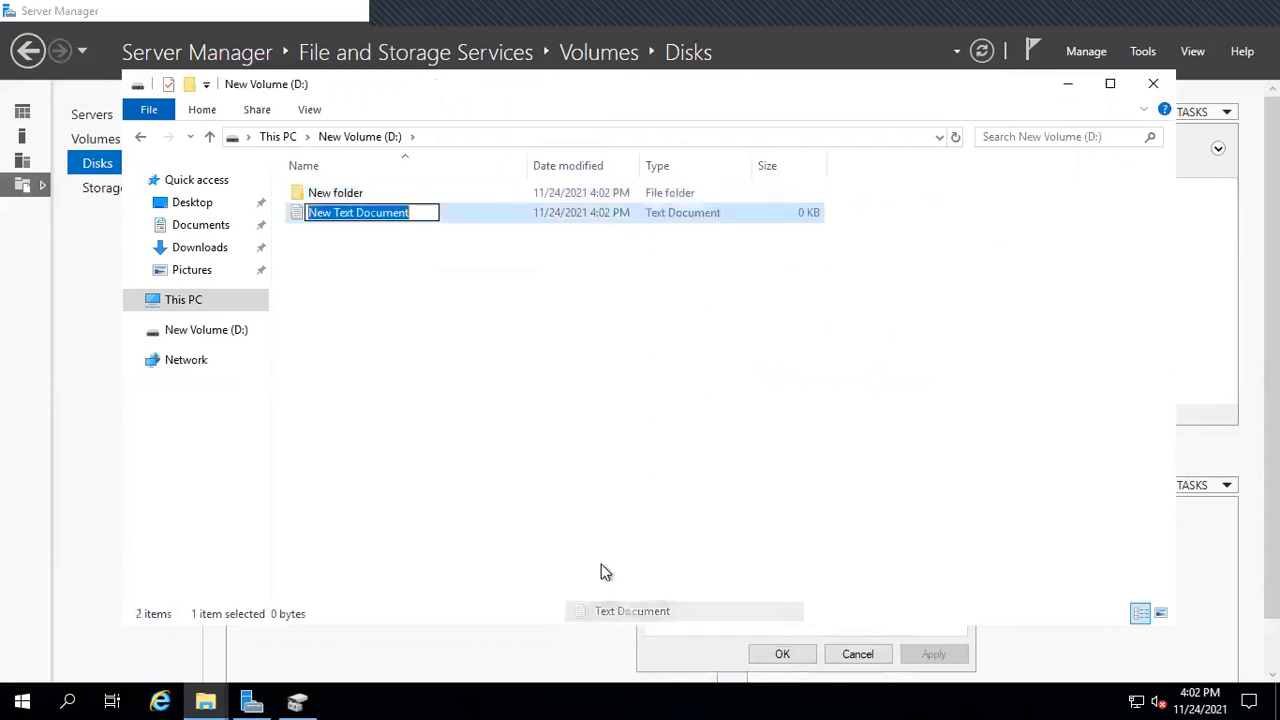
# Add a rich text document and a compressed (zipped) folder to drive D, keeping their default names
pyautogui.rightClick(449, 327)
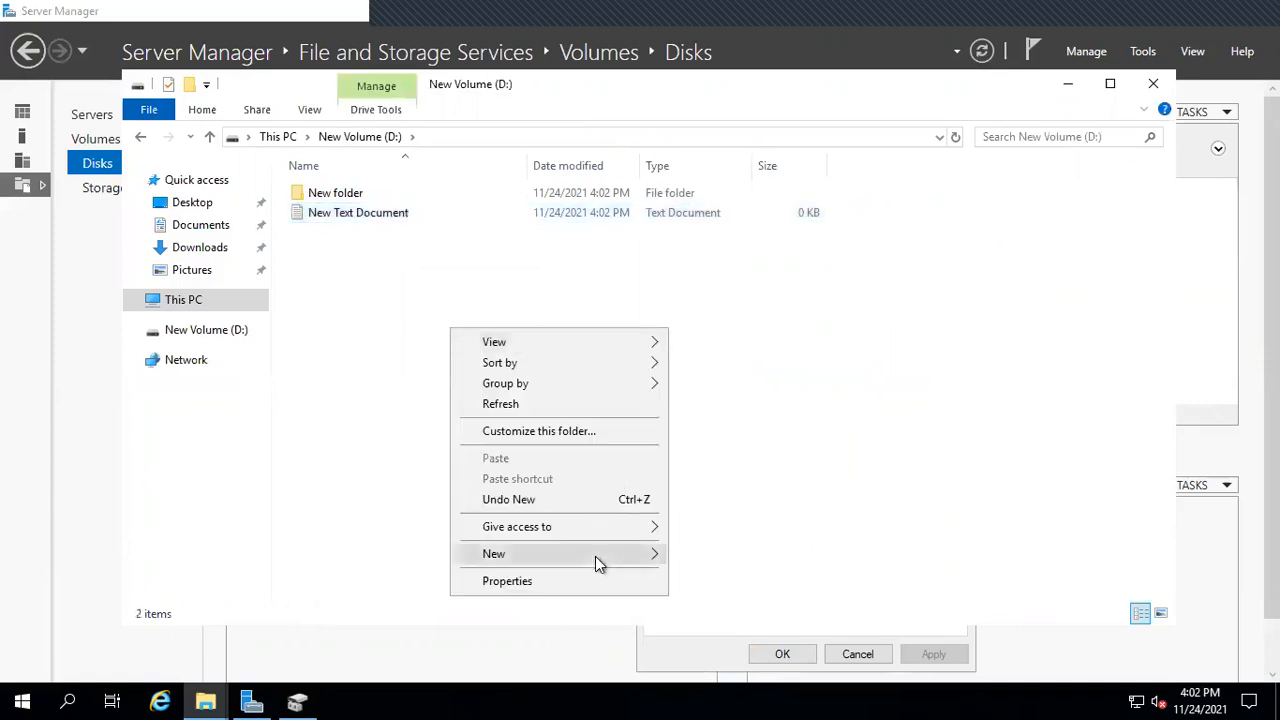
pyautogui.moveTo(595, 557)
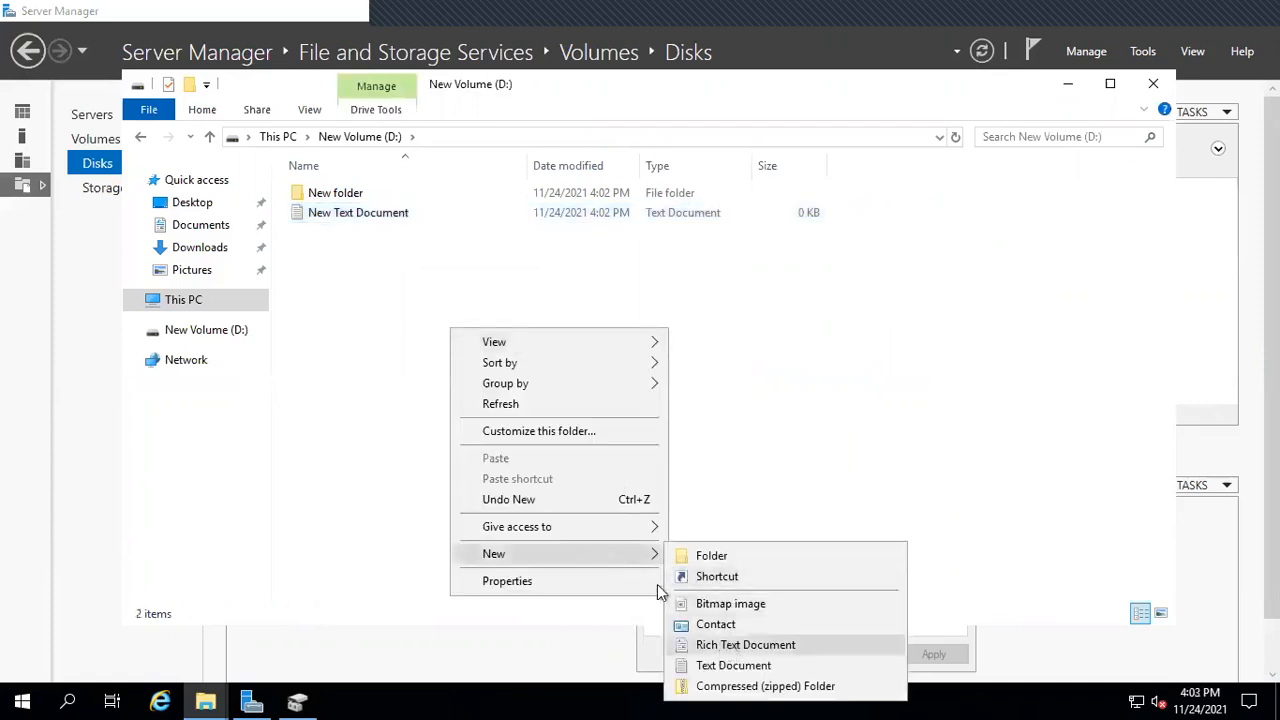
pyautogui.click(745, 644)
pyautogui.rightClick(453, 354)
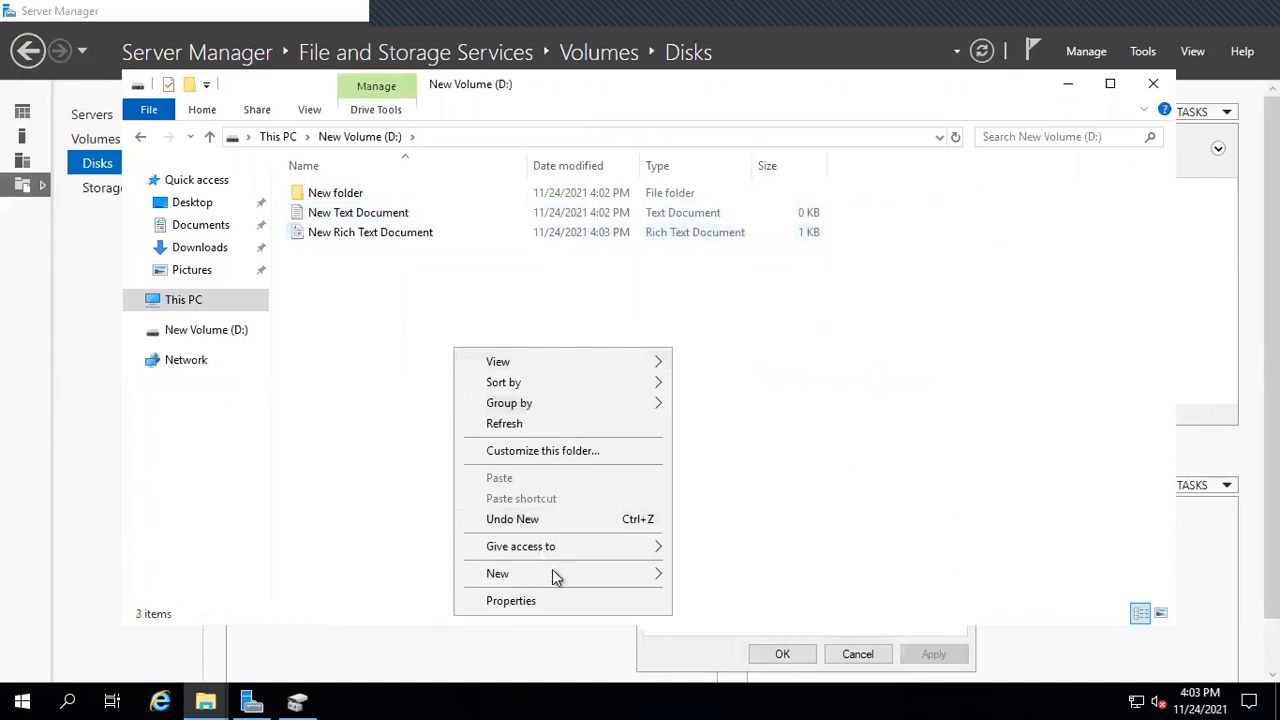
pyautogui.moveTo(577, 578)
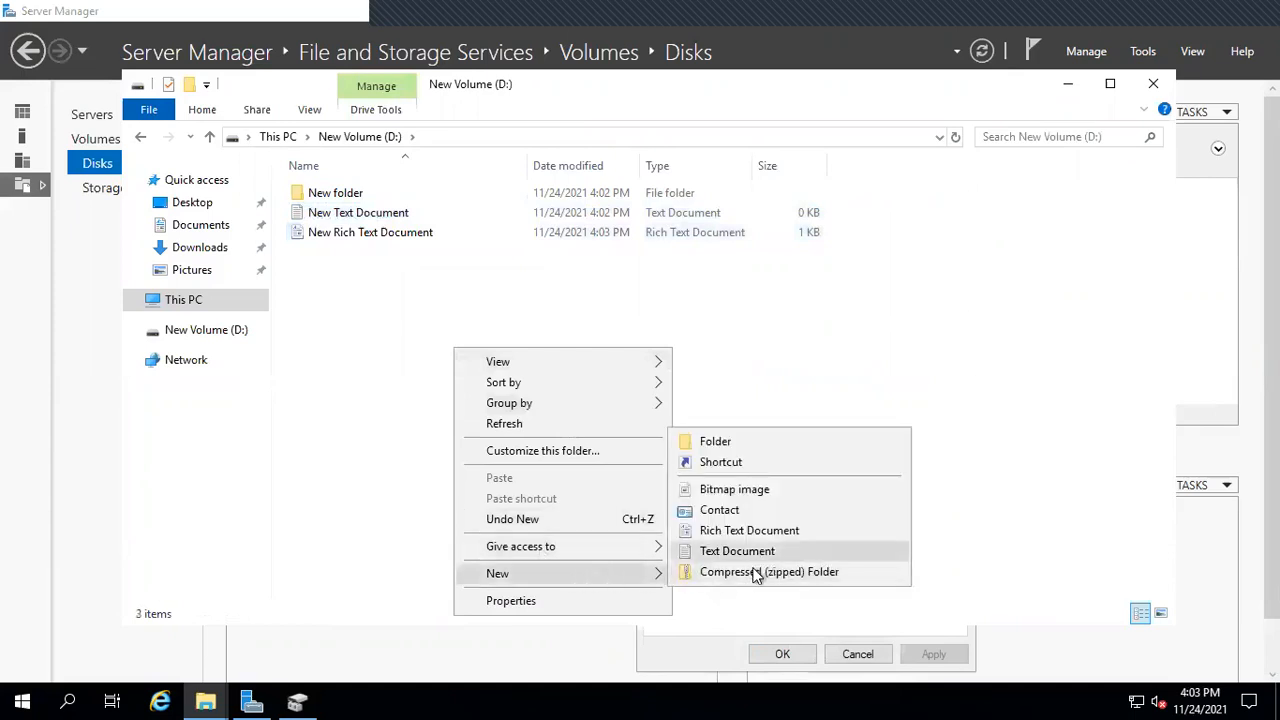
pyautogui.click(757, 573)
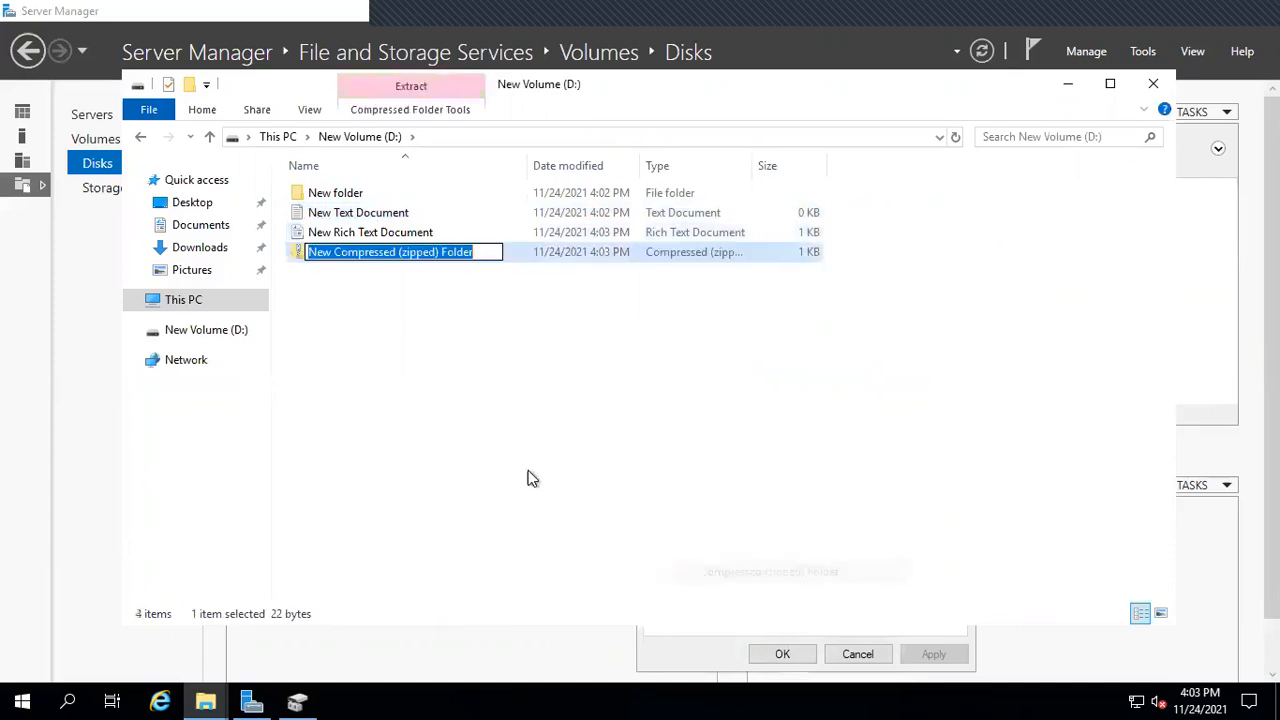
pyautogui.click(527, 301)
# Duplicate all four items within drive D and refresh the folder listing
pyautogui.moveTo(381, 316); pyautogui.dragTo(397, 200)
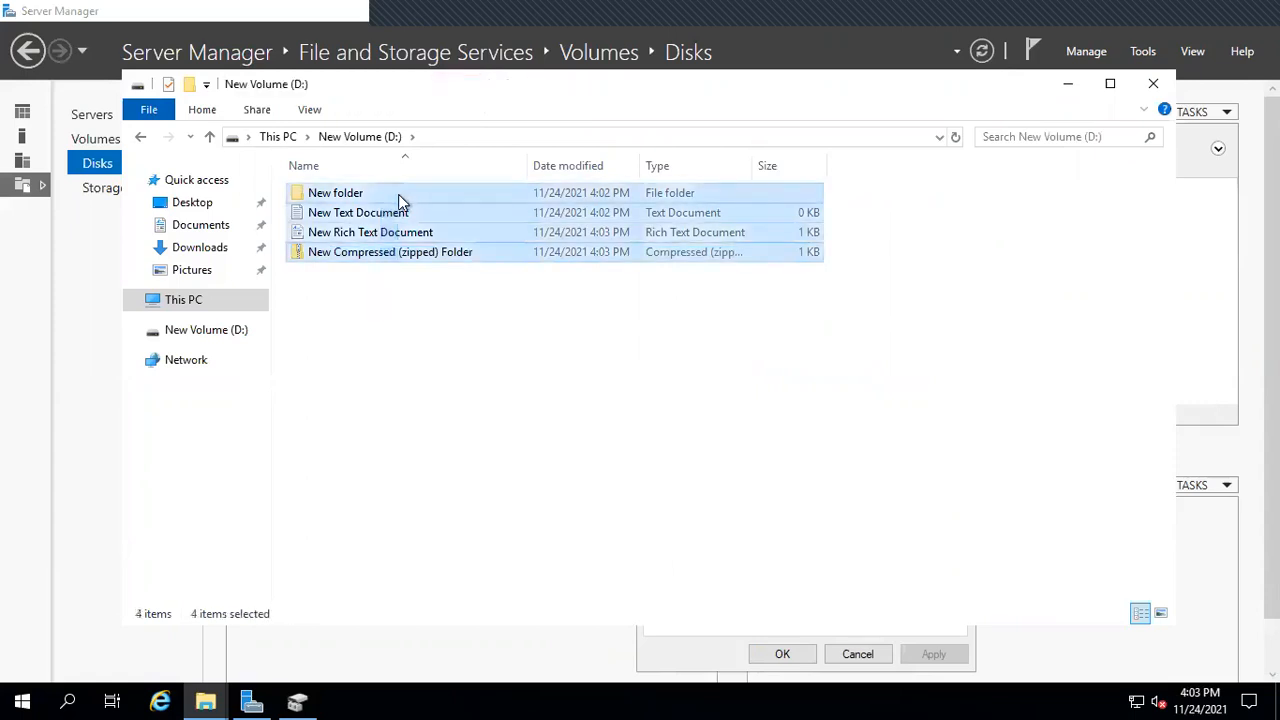
pyautogui.hotkey('ctrl', 'c')
pyautogui.hotkey('ctrl', 'v')
pyautogui.click(505, 420)
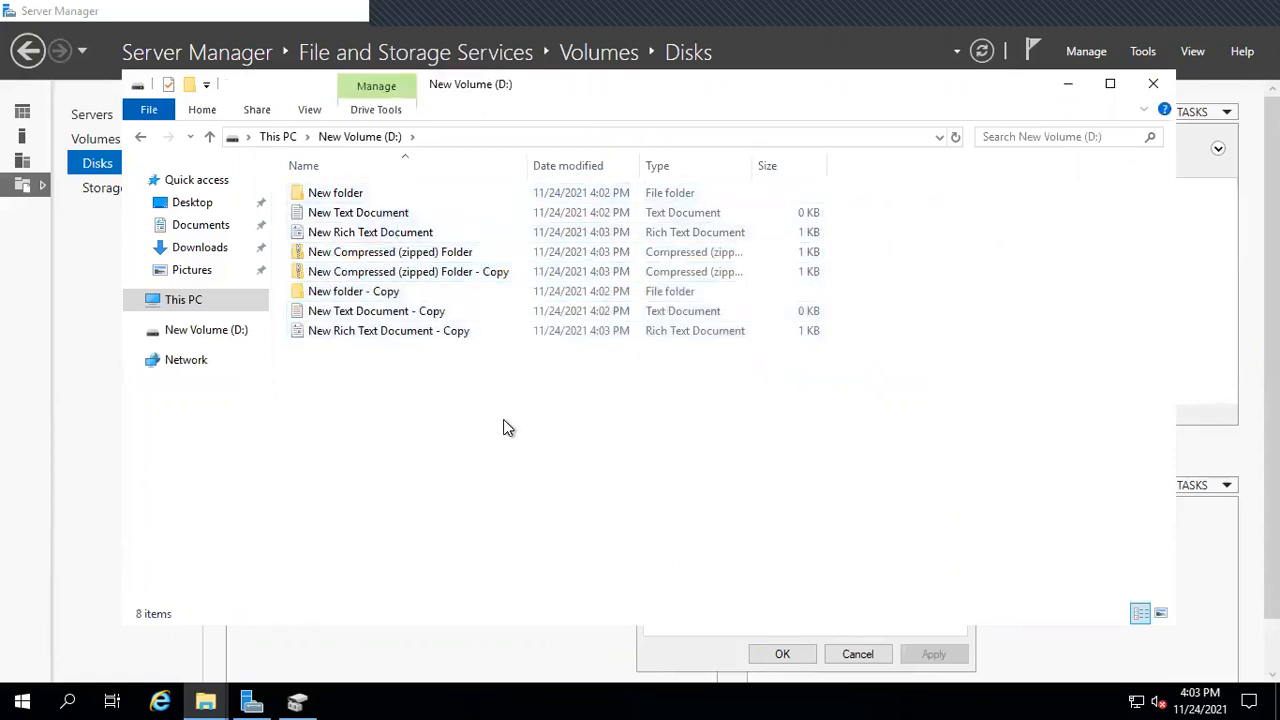
pyautogui.rightClick(504, 420)
pyautogui.click(586, 228)
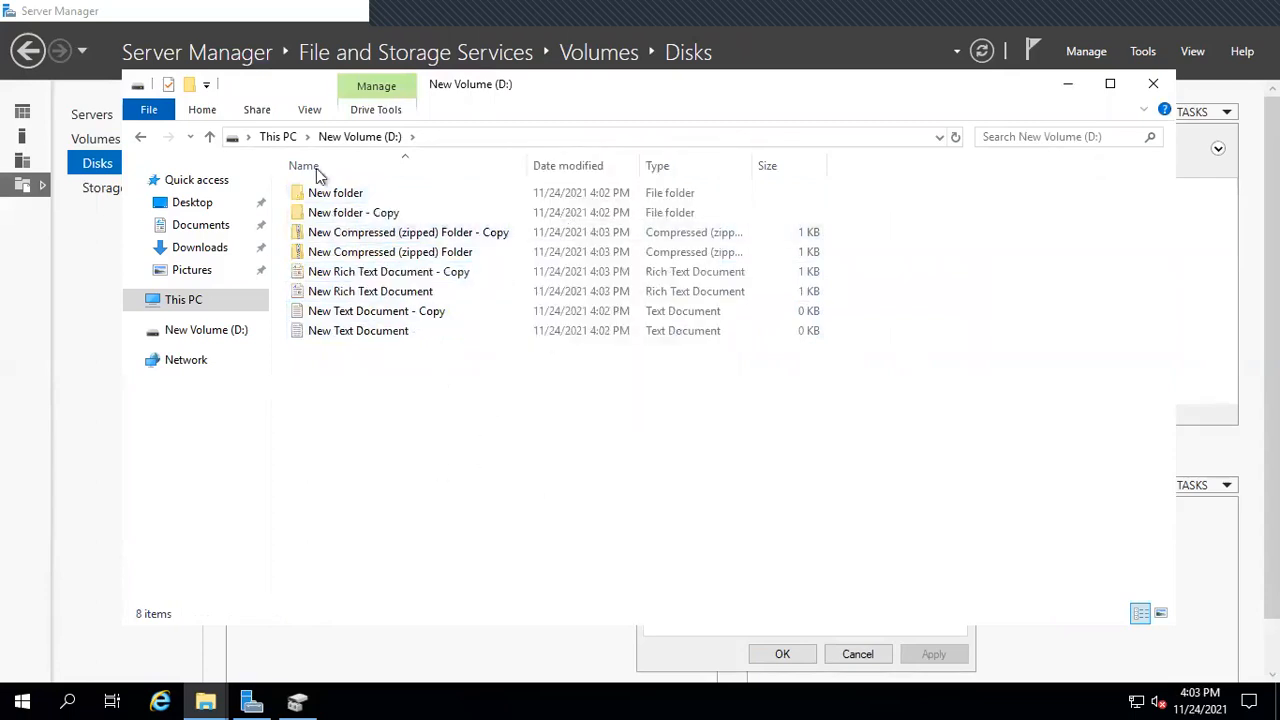
# Return to This PC, minimize the Server1 remote session and switch to the EC2 Volumes page in Chrome
pyautogui.click(280, 138)
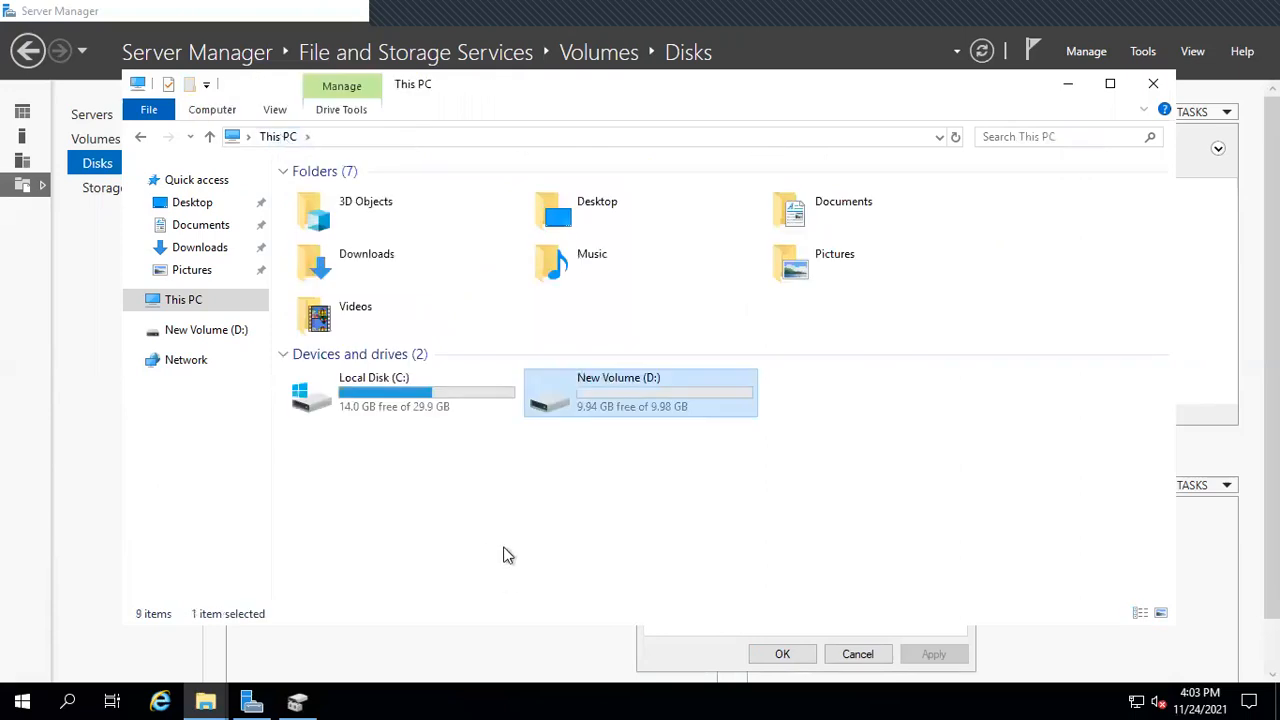
pyautogui.click(522, 526)
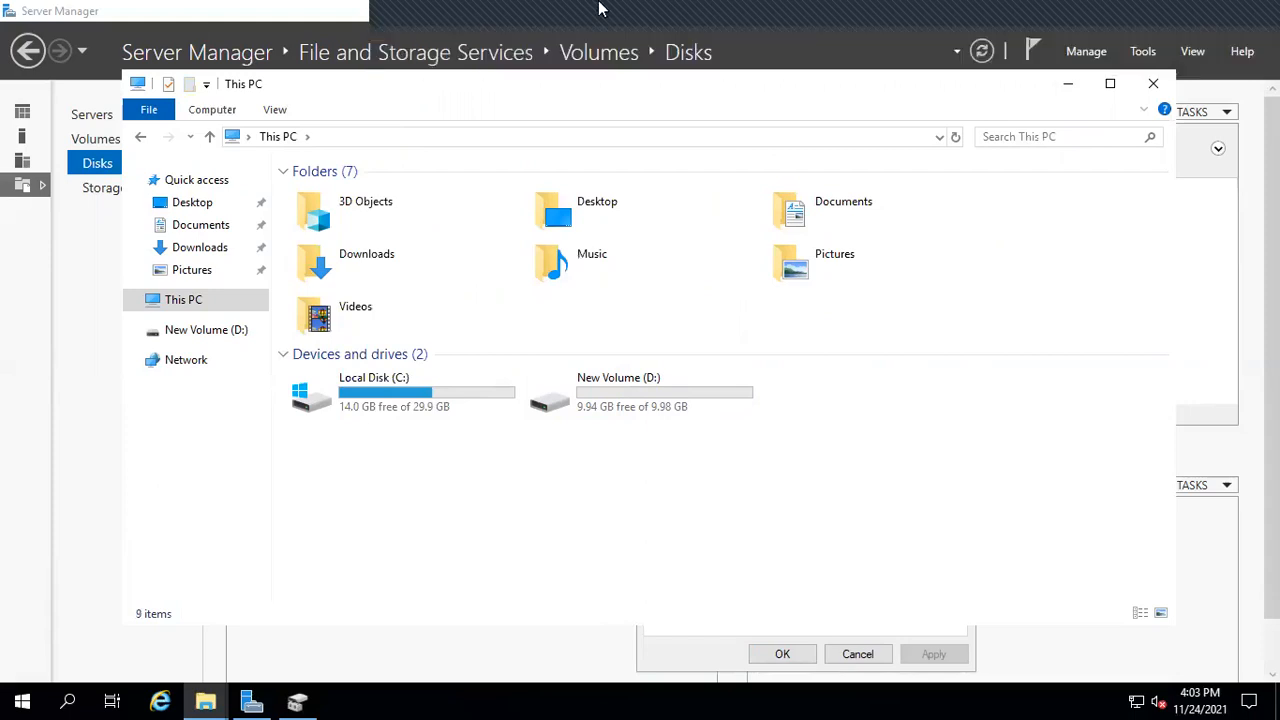
pyautogui.moveTo(595, 10); pyautogui.dragTo(359, 8)
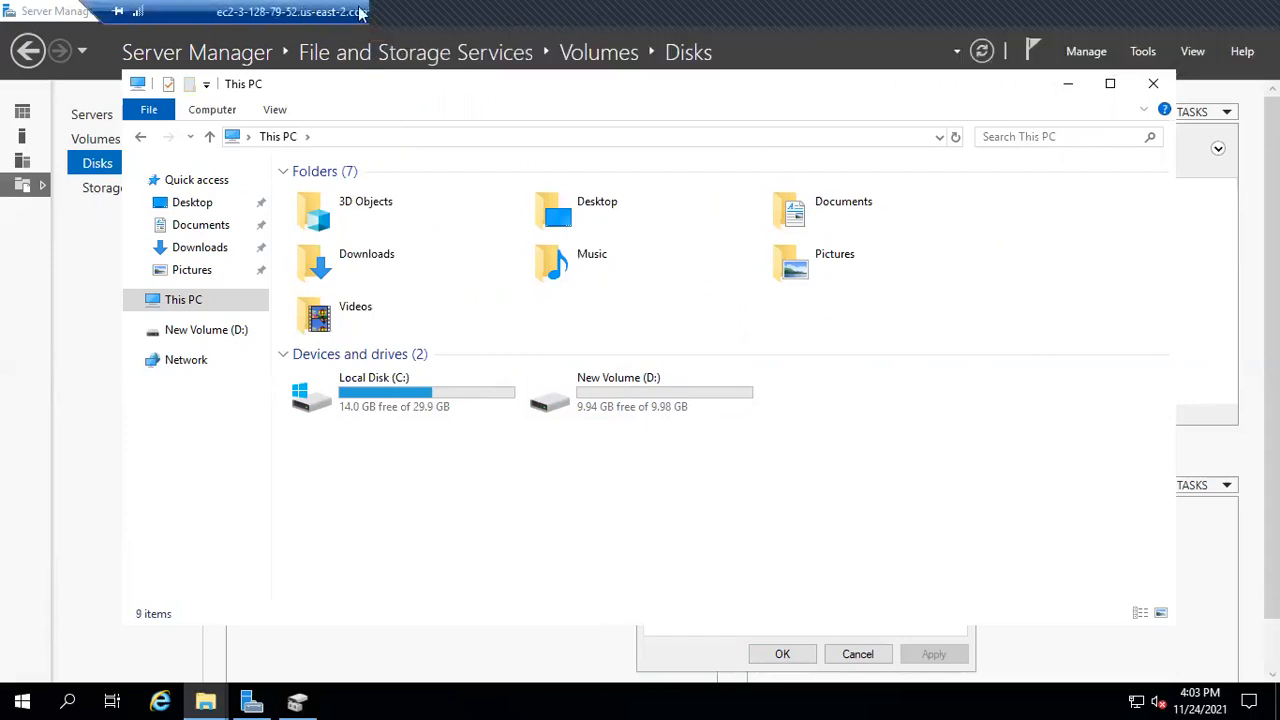
pyautogui.click(558, 16)
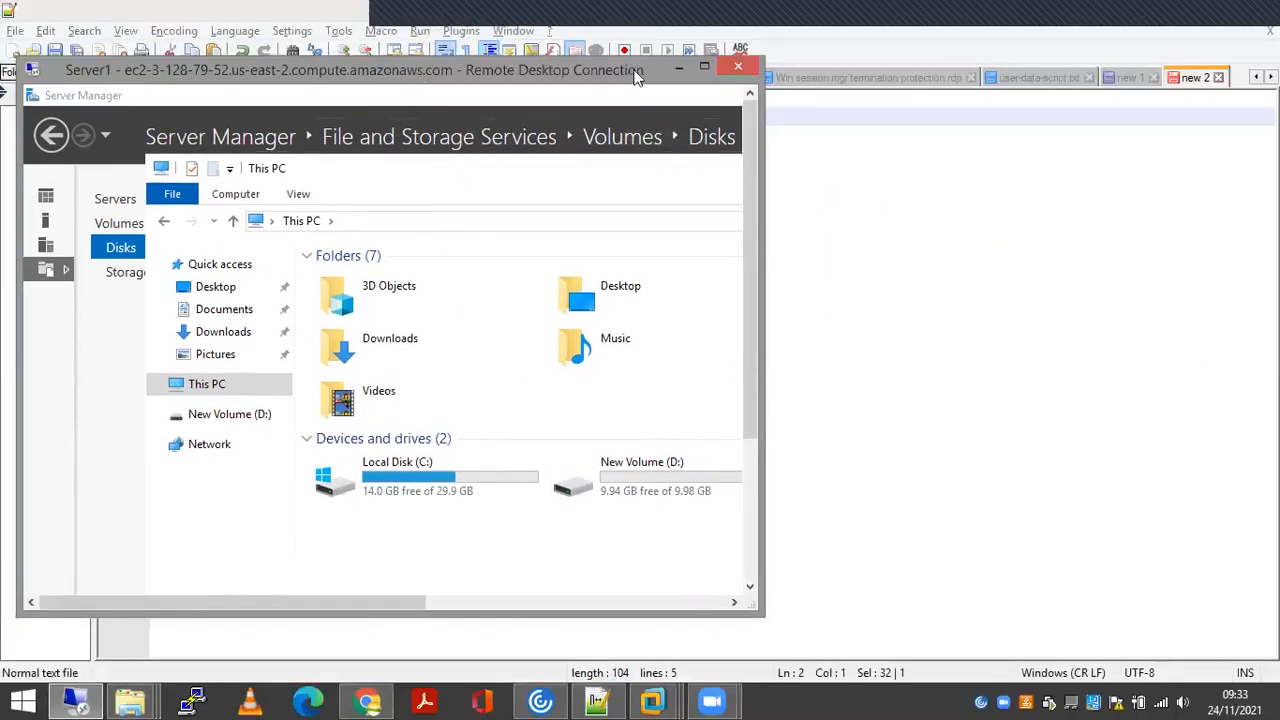
pyautogui.click(677, 66)
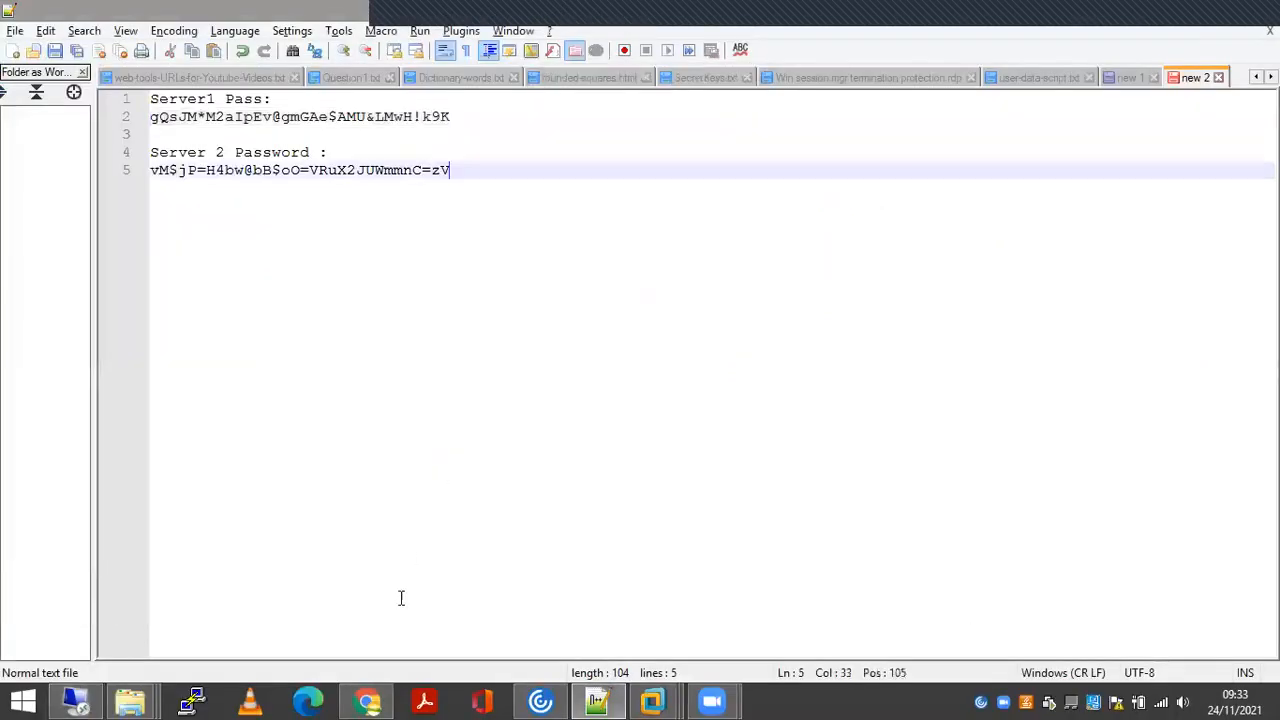
pyautogui.click(370, 698)
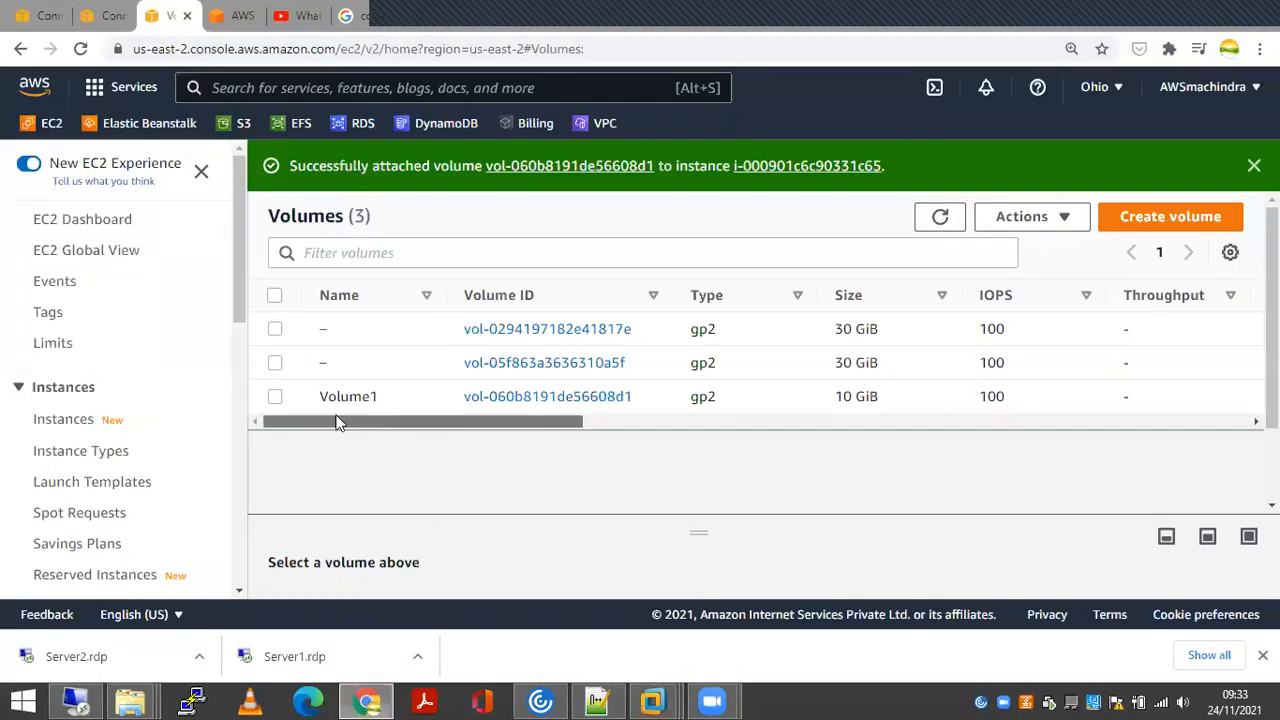
# Start creating a snapshot from the 10 GiB volume Volume1, dismissing the browser's downloads bar
pyautogui.click(275, 397)
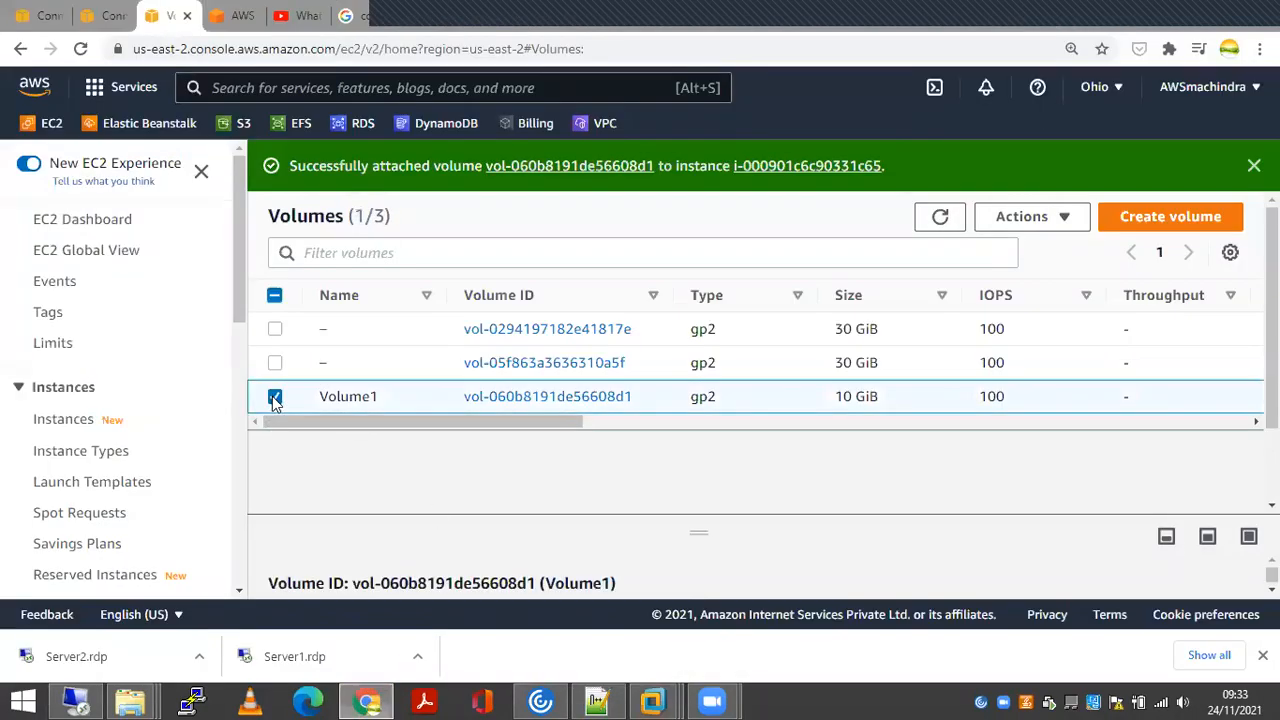
pyautogui.click(1035, 216)
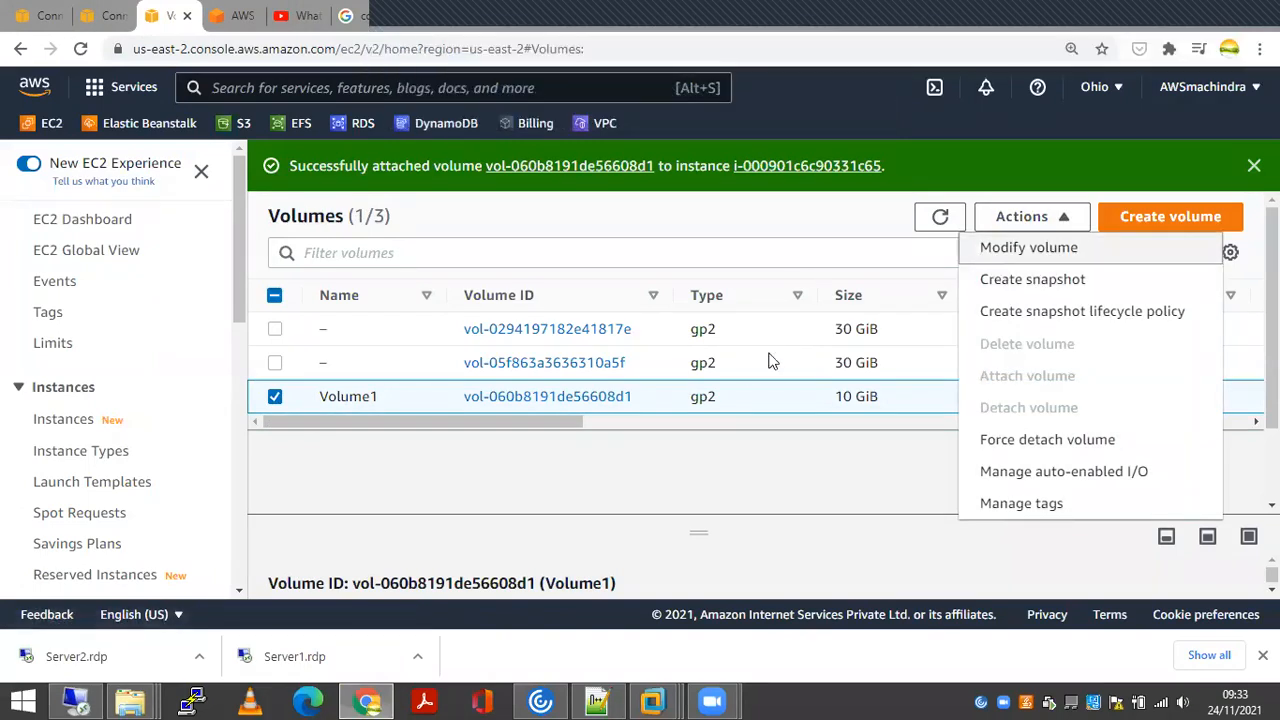
pyautogui.click(1262, 655)
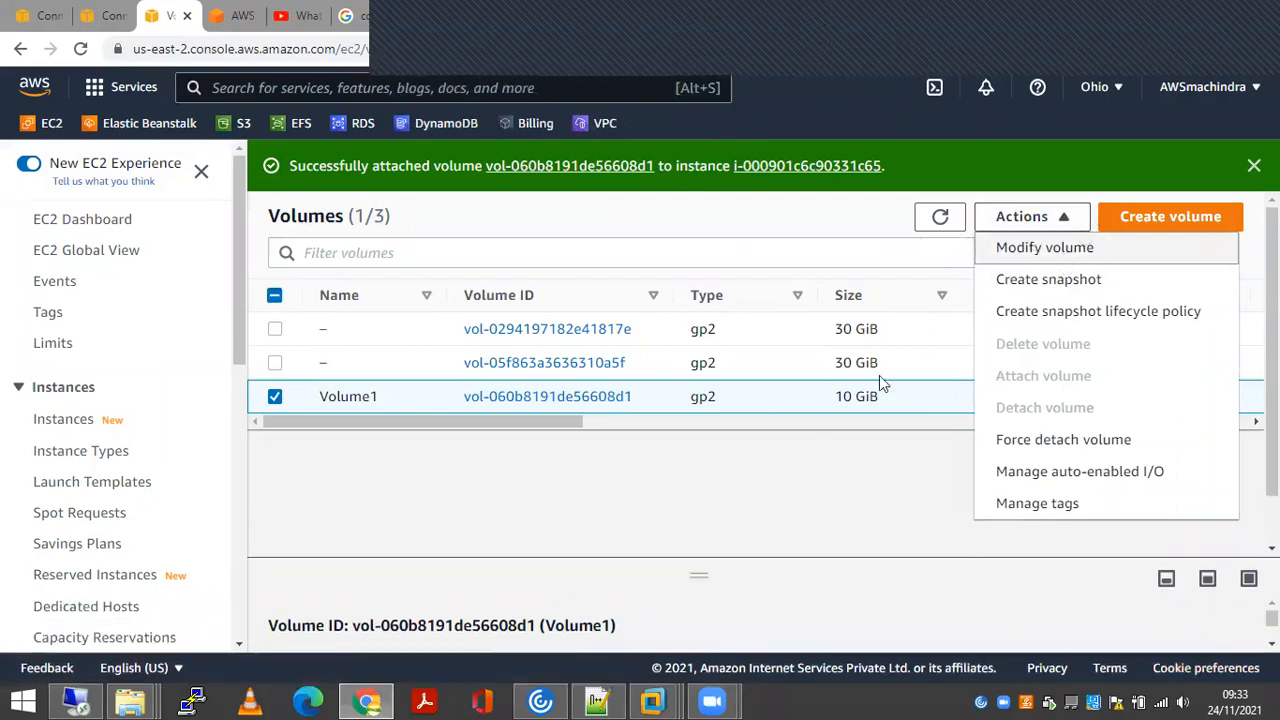
pyautogui.click(1068, 285)
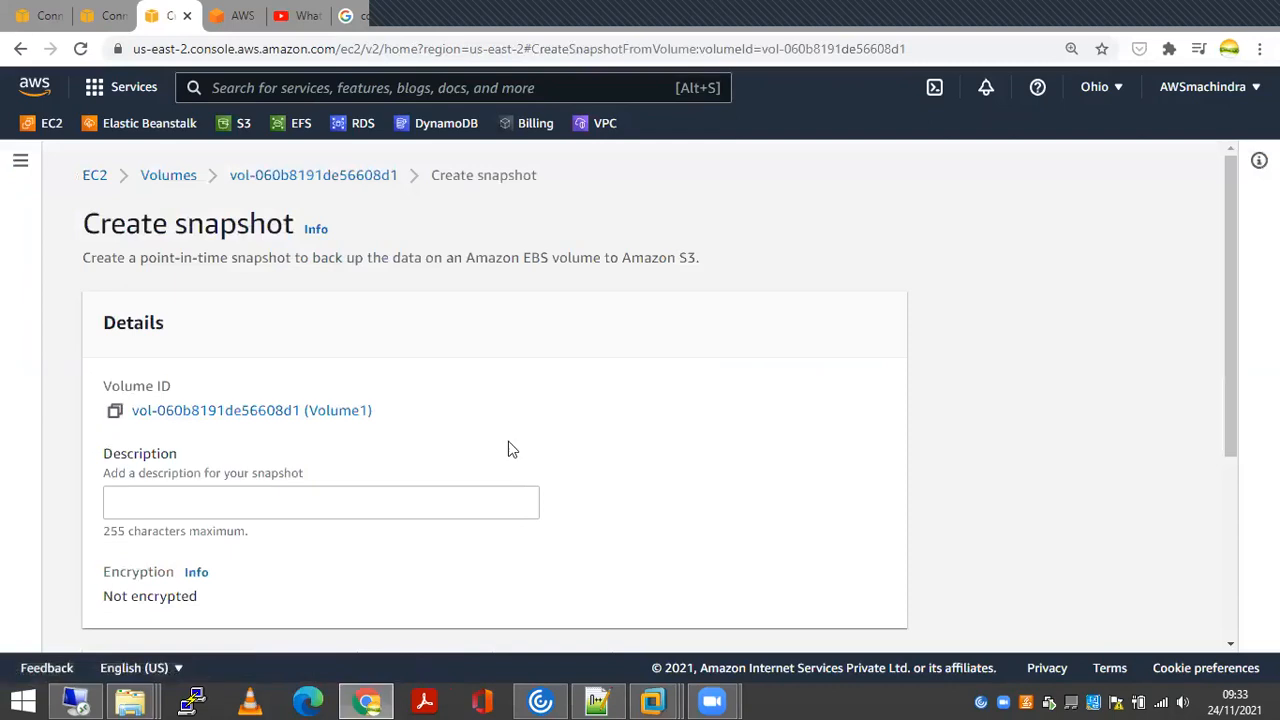
# Enter MyFirst-Snapshot as the snapshot description and review the encryption and tag settings
pyautogui.scroll(-2, 508, 446)
pyautogui.click(341, 315)
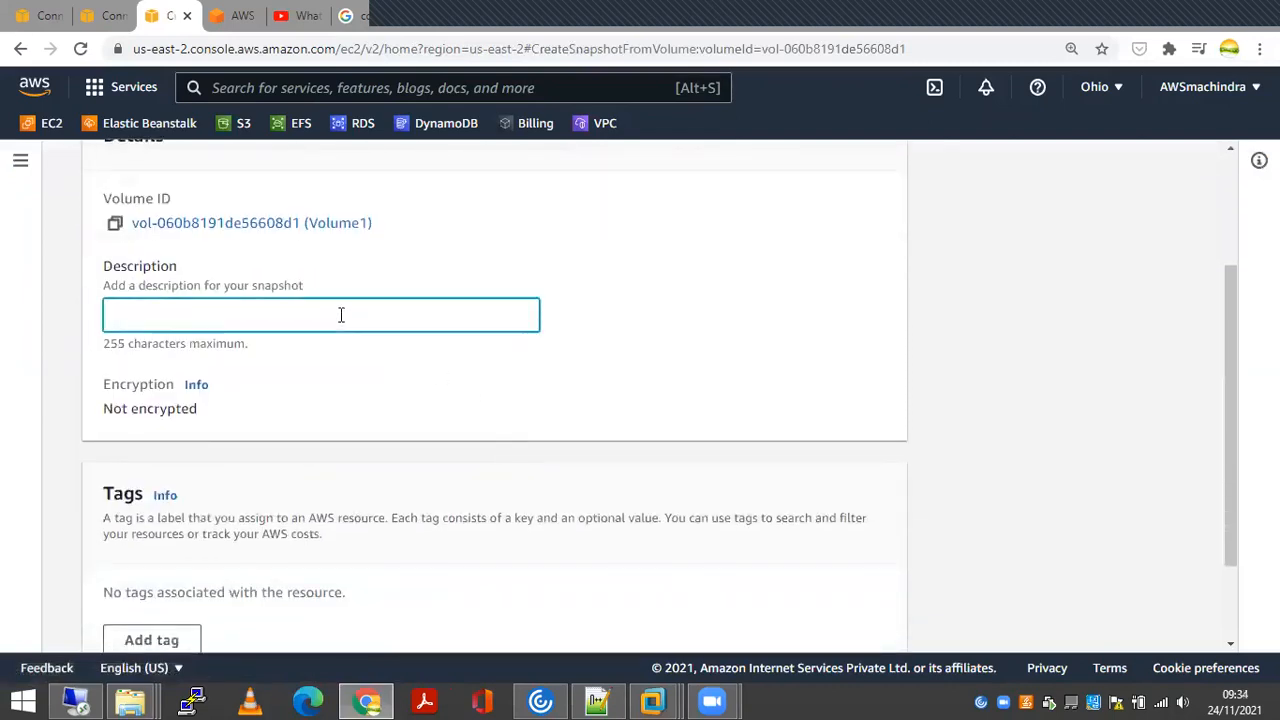
pyautogui.write('MyFirst')
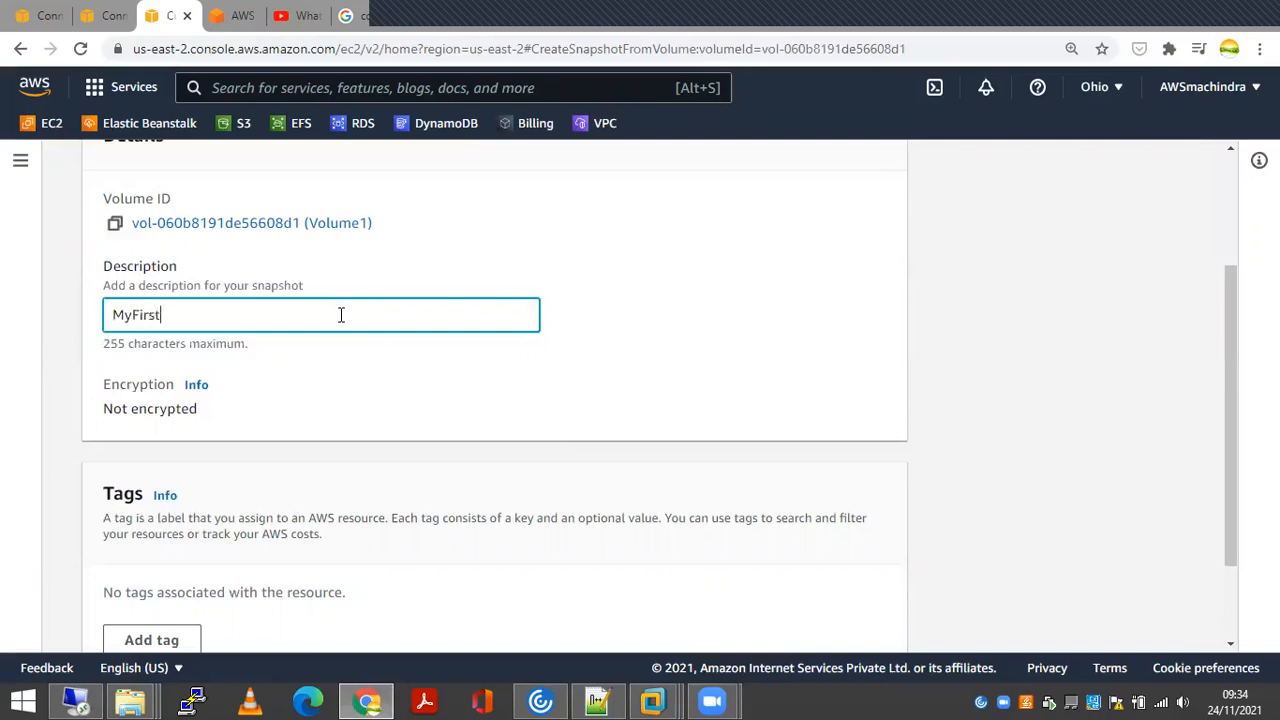
pyautogui.write('-Snapshot')
pyautogui.scroll(-2, 345, 310)
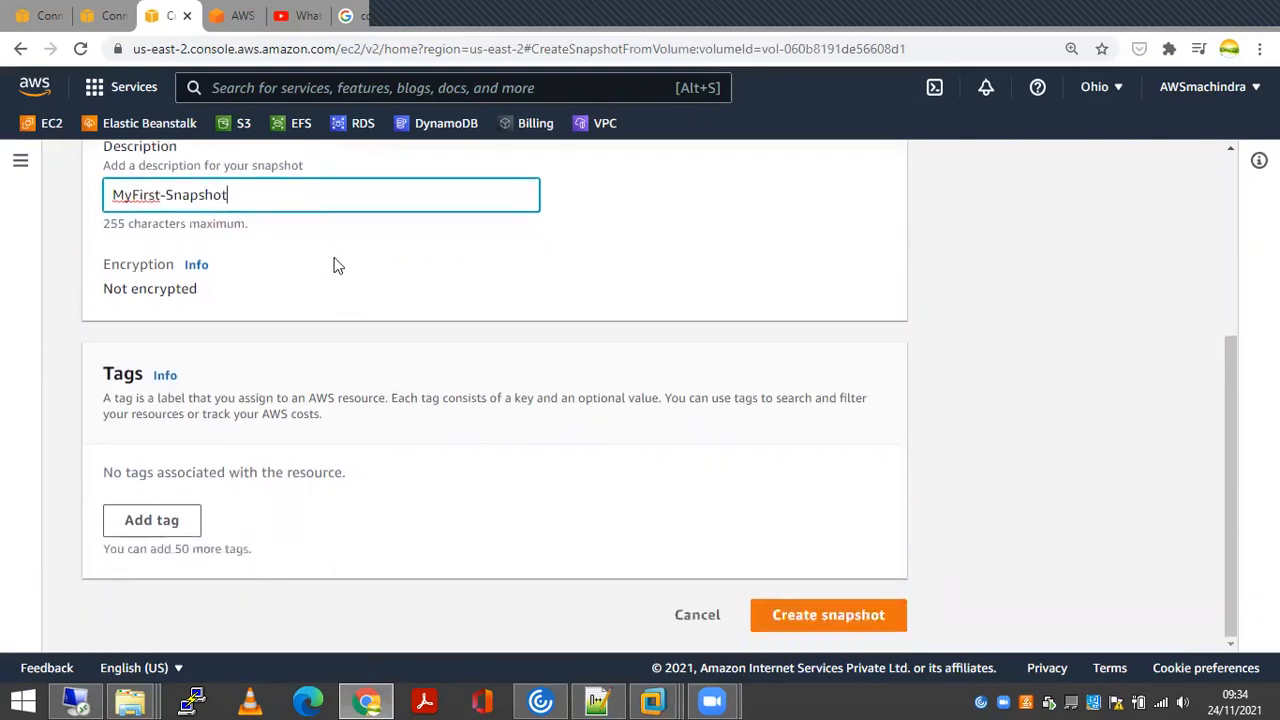
pyautogui.scroll(2, 325, 268)
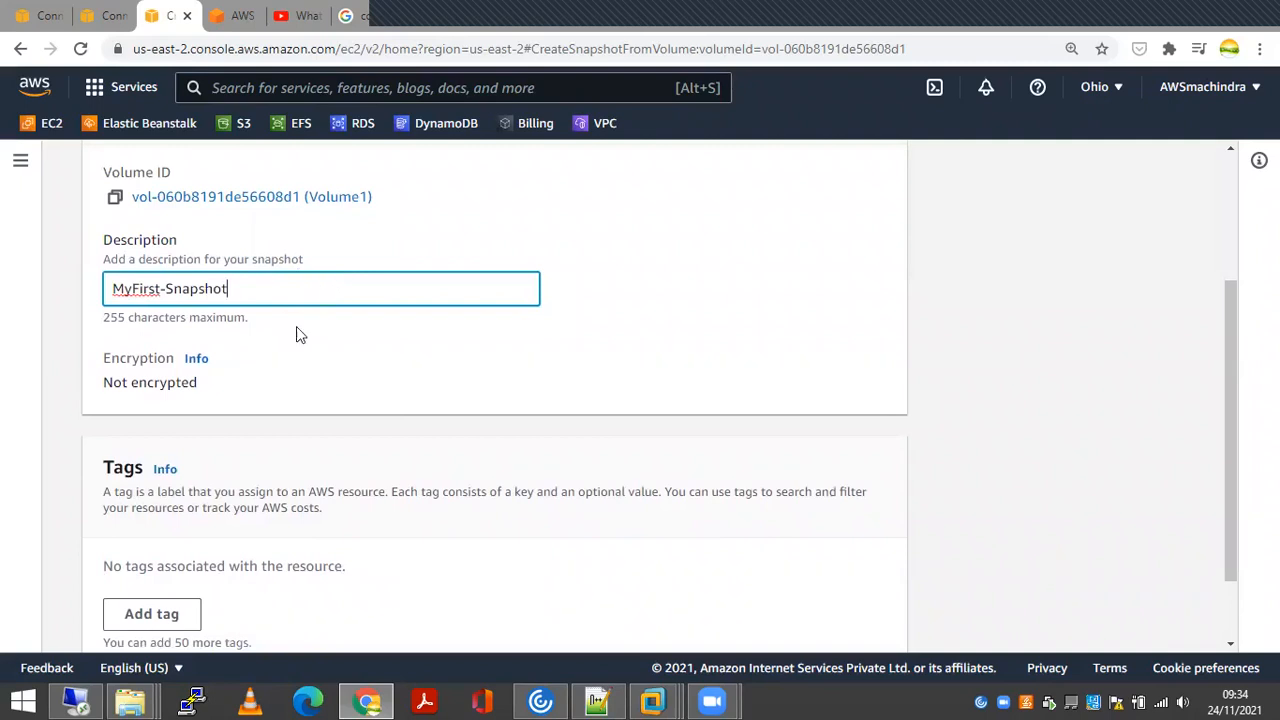
pyautogui.scroll(-2, 313, 351)
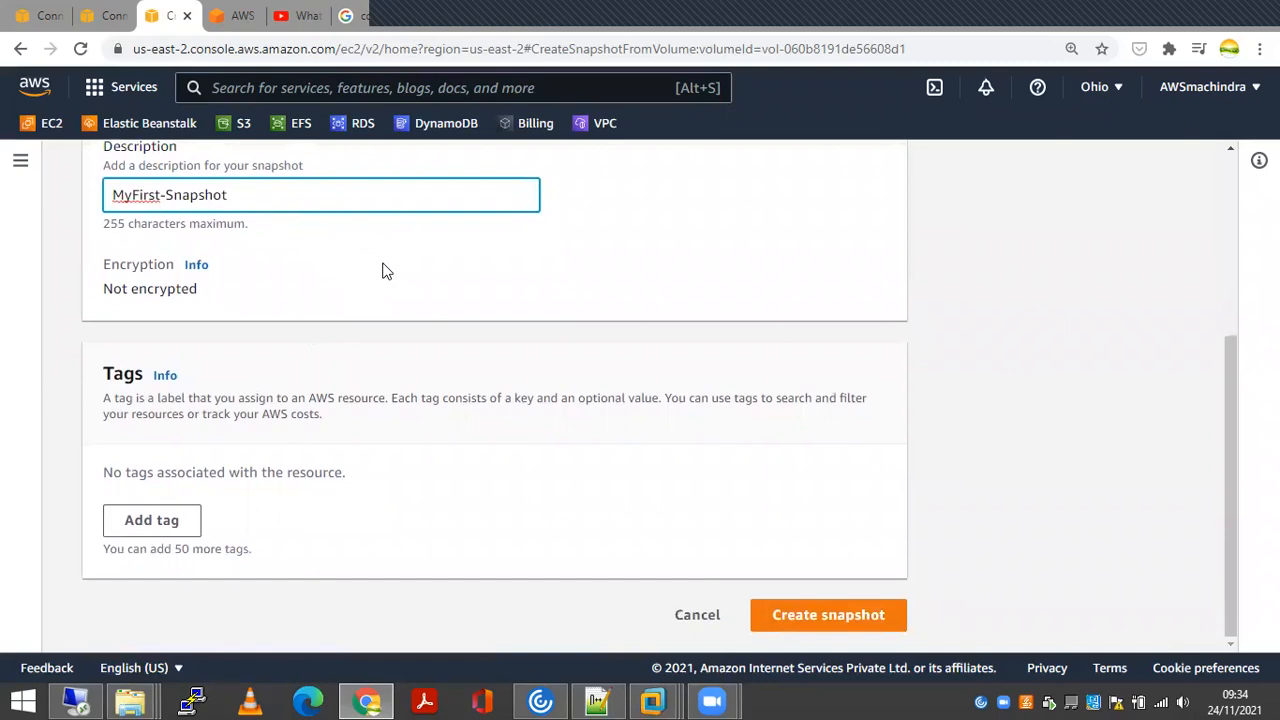
pyautogui.scroll(4, 385, 270)
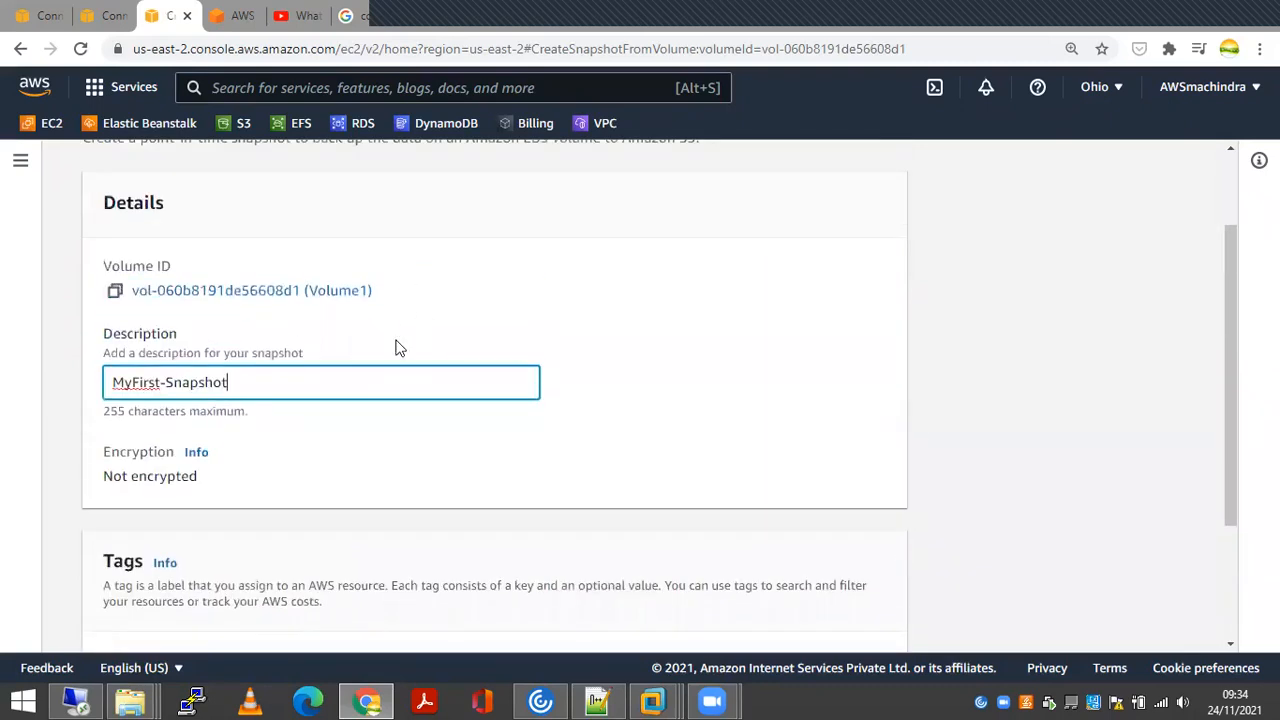
# Add a Name tag with the value Vol1-Snapshot-from server1 and create the snapshot
pyautogui.scroll(-4, 383, 363)
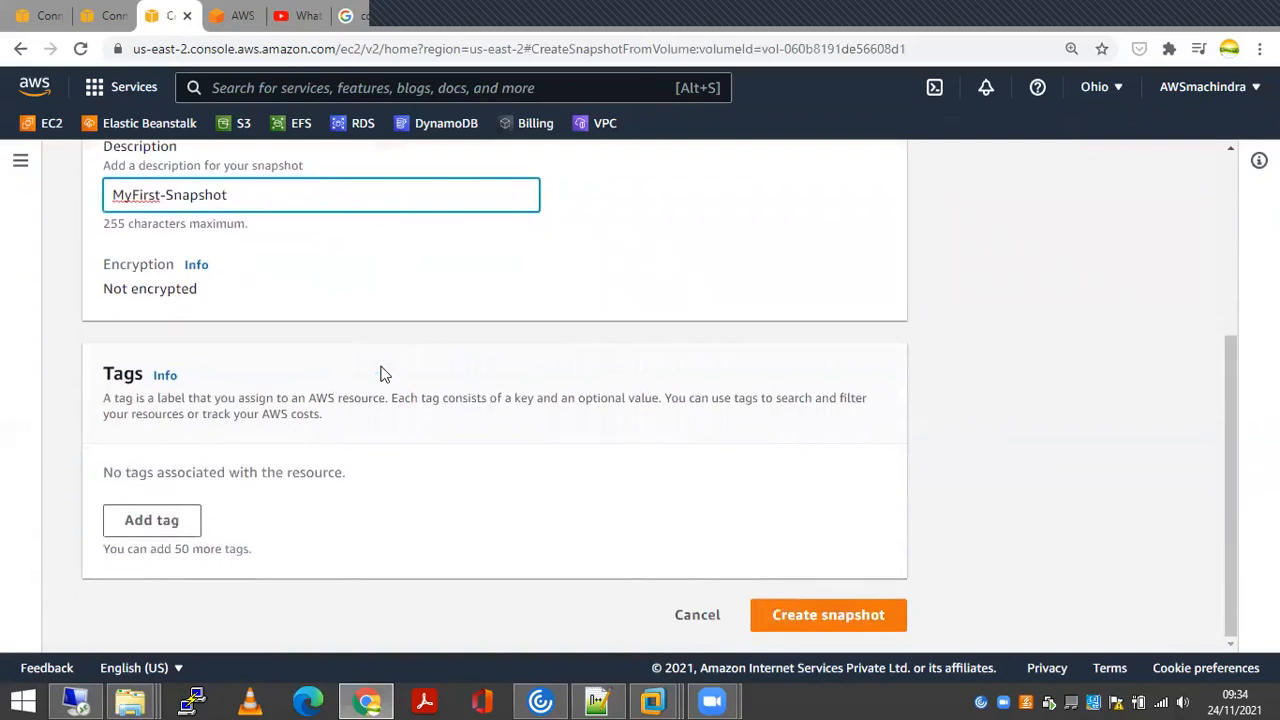
pyautogui.click(155, 520)
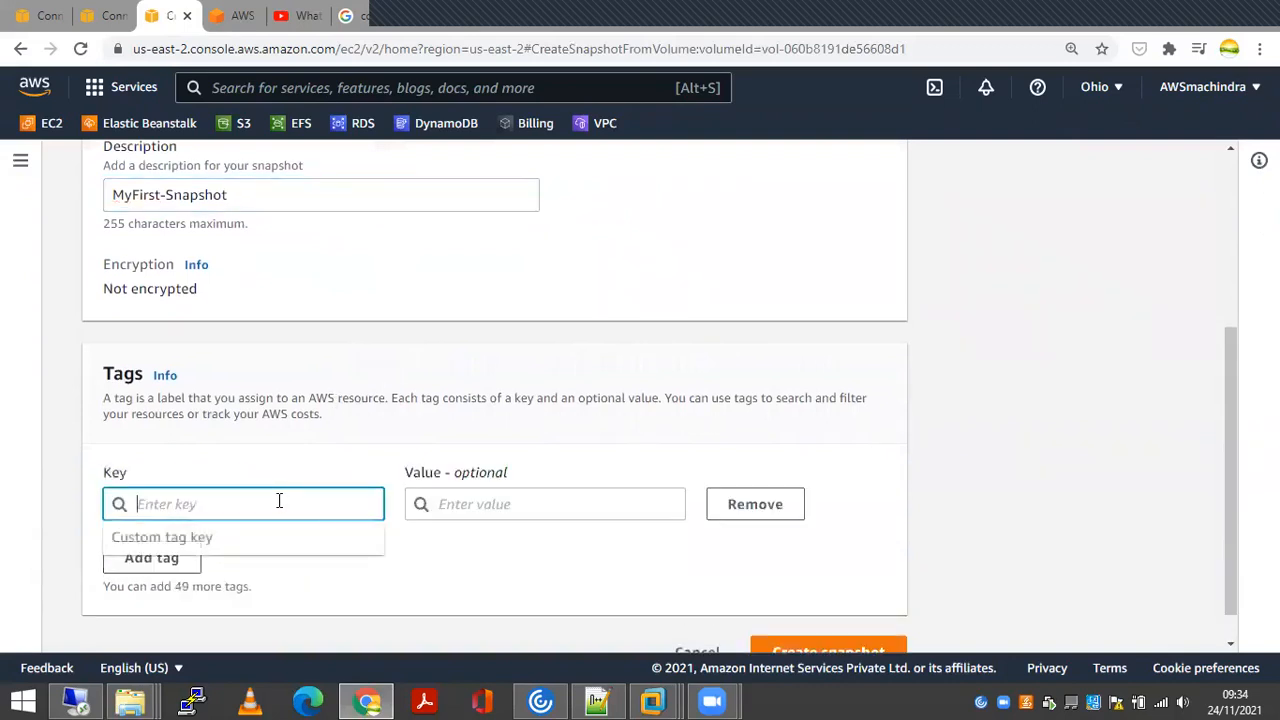
pyautogui.write('Name')
pyautogui.press('Tab')
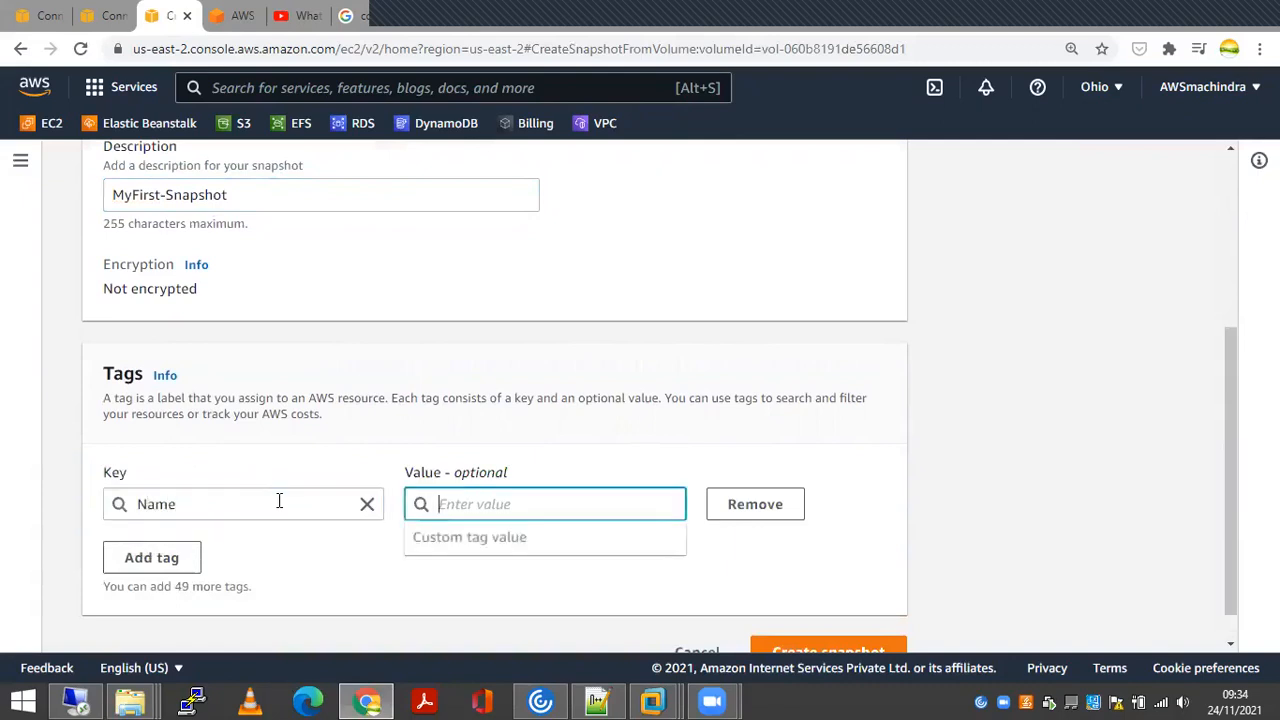
pyautogui.write('V')
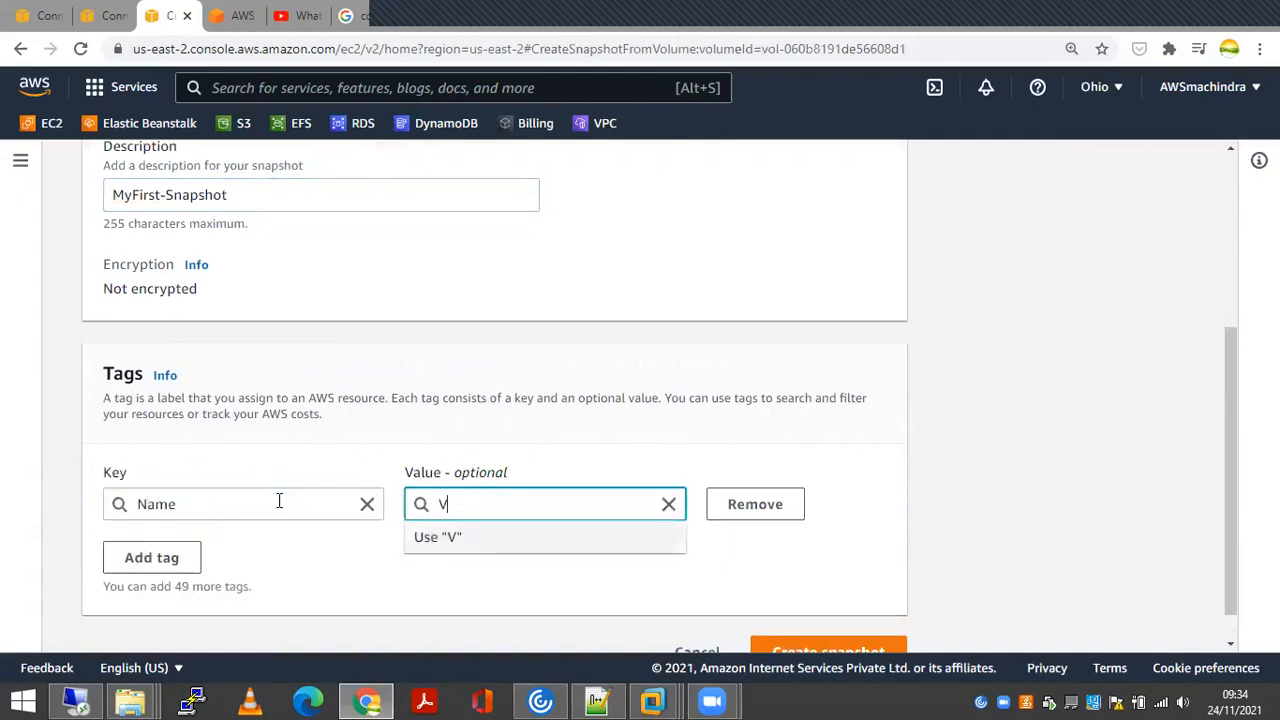
pyautogui.write('ol1-Sn')
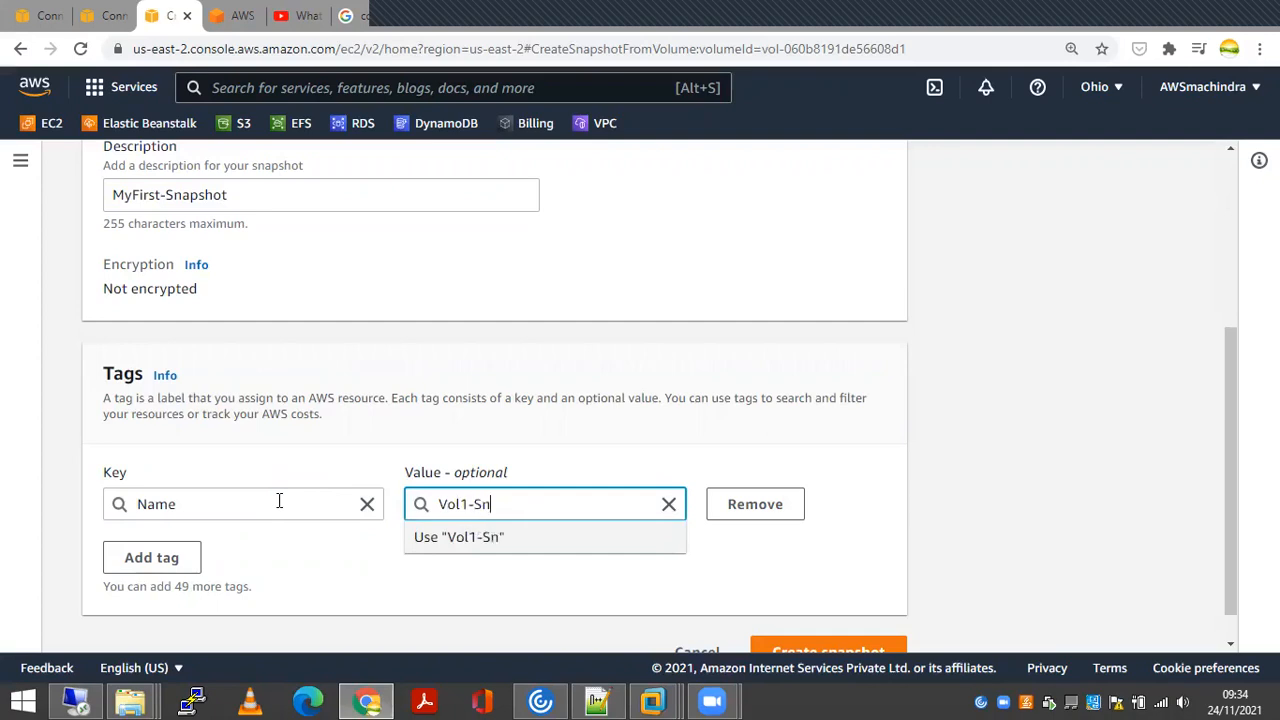
pyautogui.write('apshot-from ')
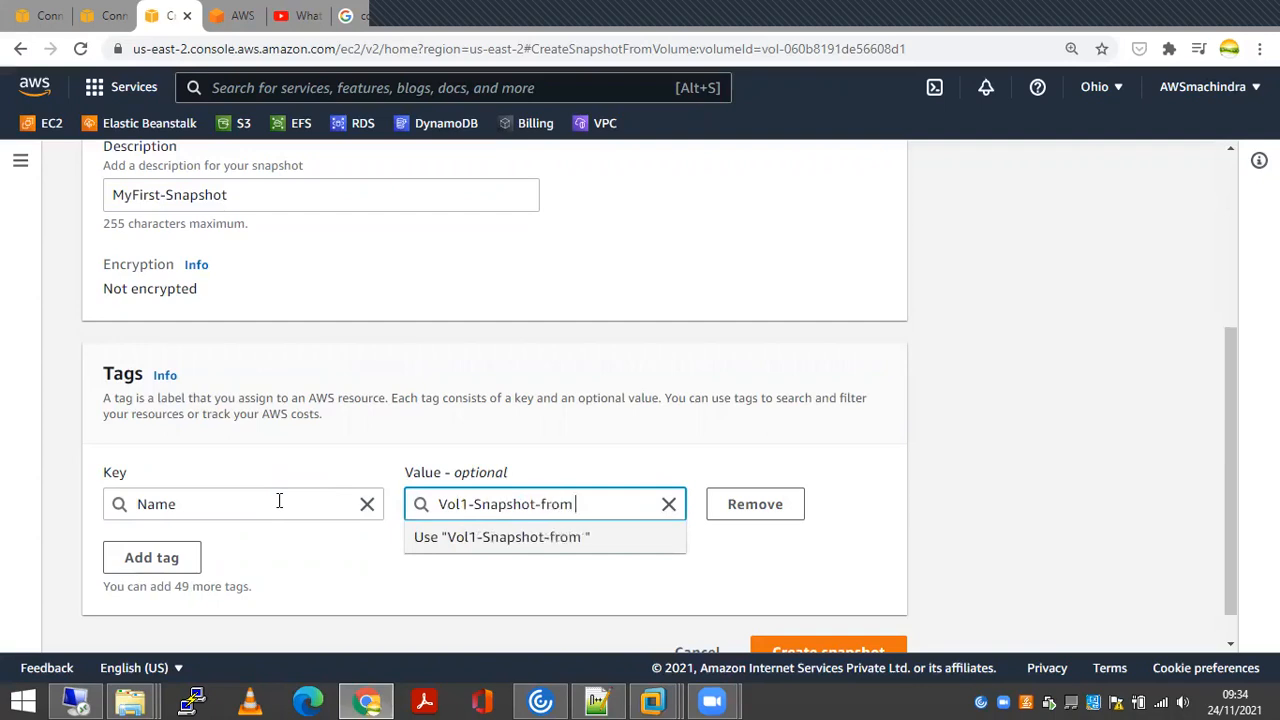
pyautogui.write('server1')
pyautogui.click(872, 466)
pyautogui.scroll(-1, 757, 382)
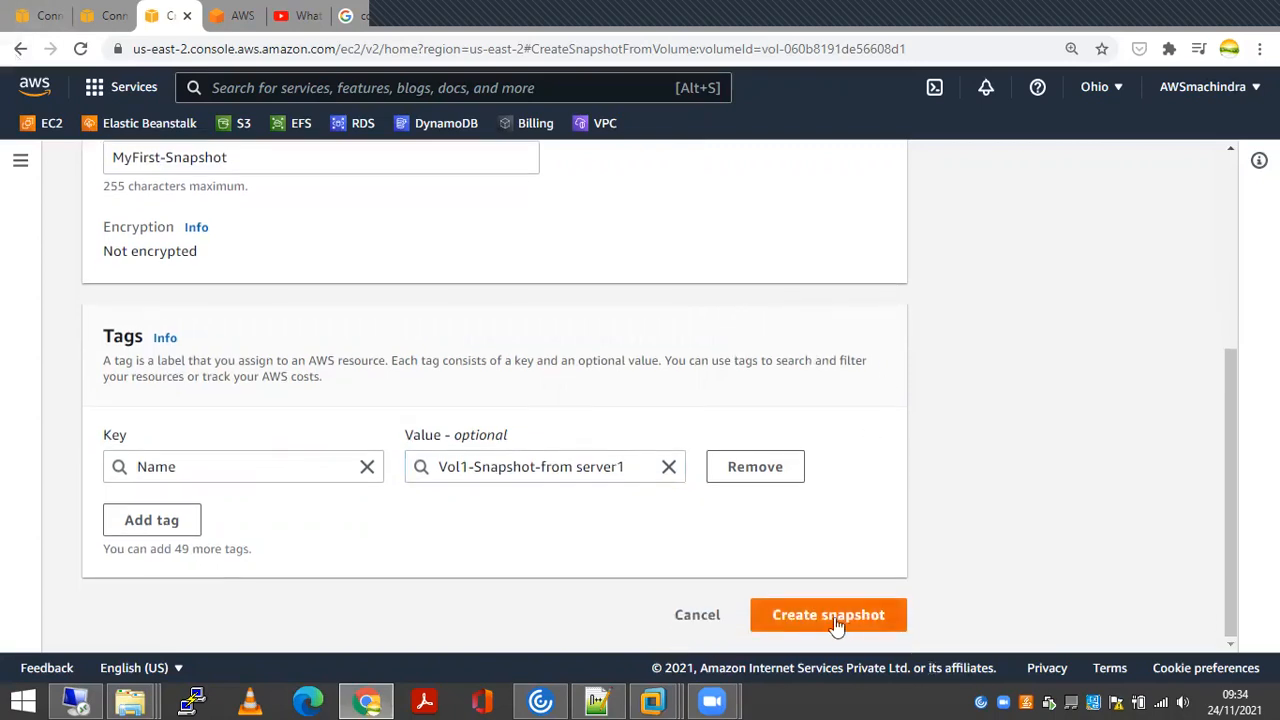
pyautogui.click(845, 618)
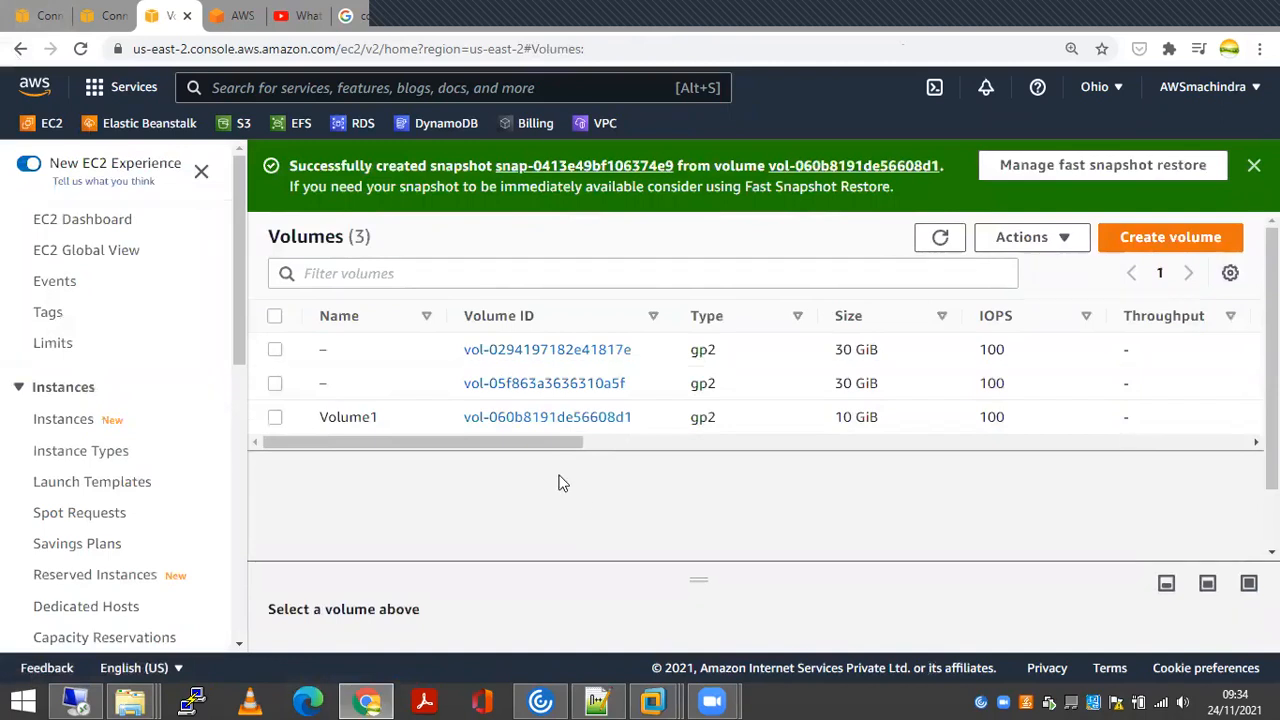
# Open the Elastic Block Store Snapshots page in a separate browser tab and switch to it
pyautogui.scroll(-3, 134, 411)
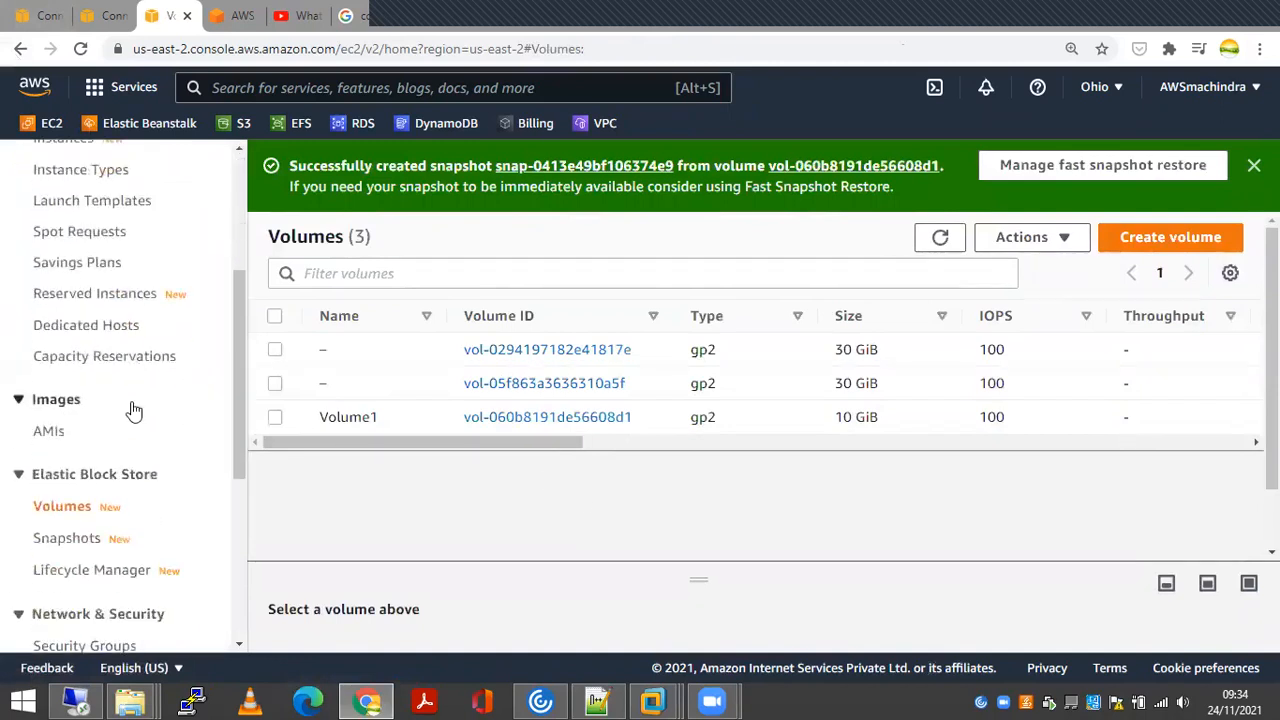
pyautogui.scroll(-2, 134, 411)
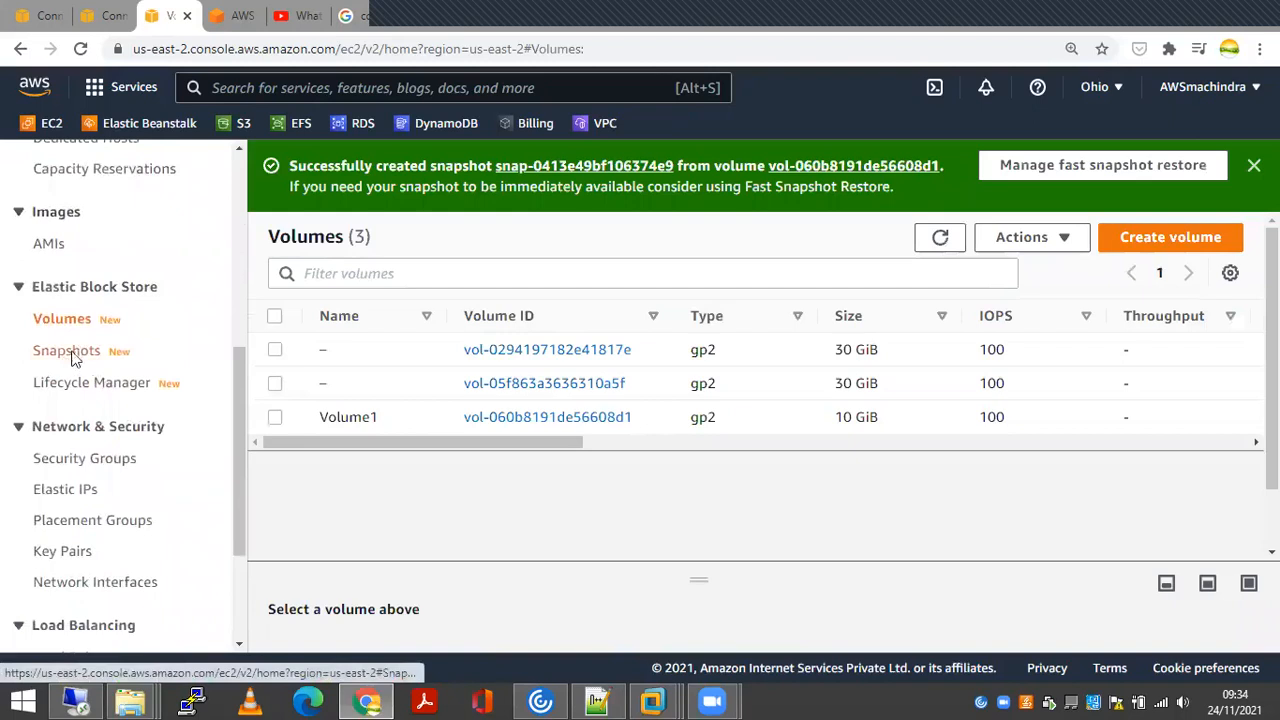
pyautogui.rightClick(72, 358)
pyautogui.click(154, 366)
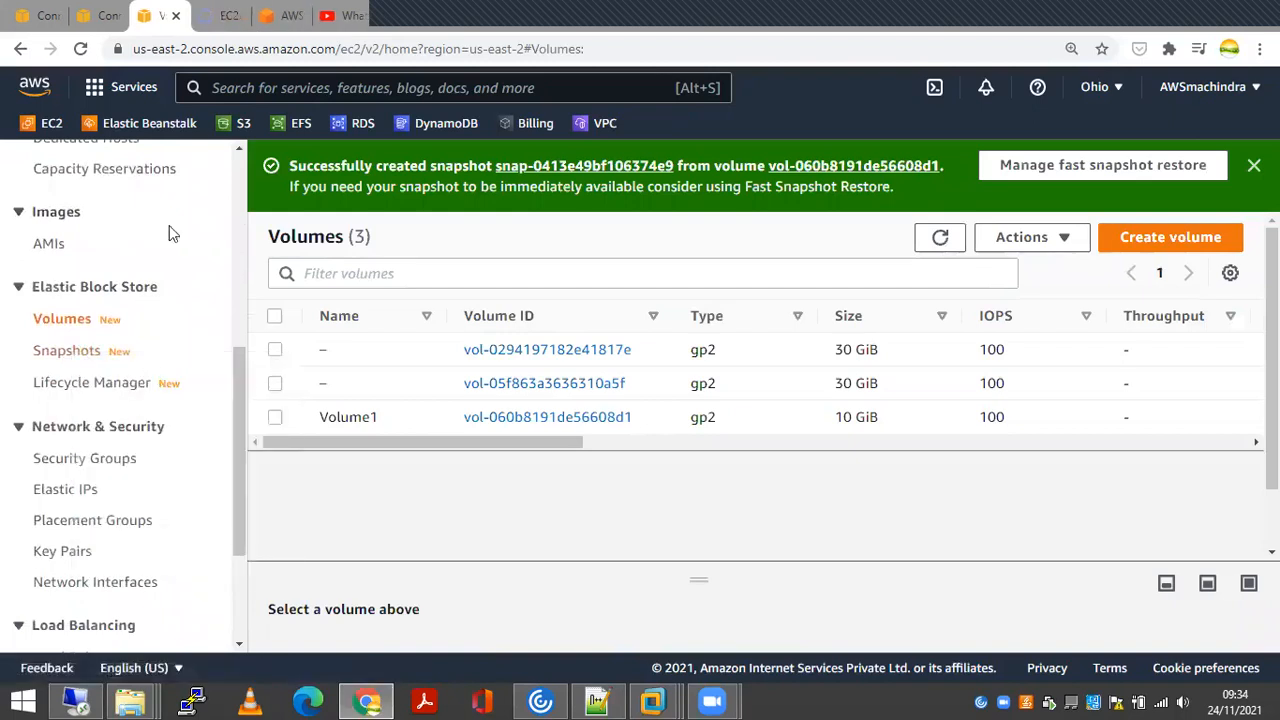
pyautogui.click(221, 15)
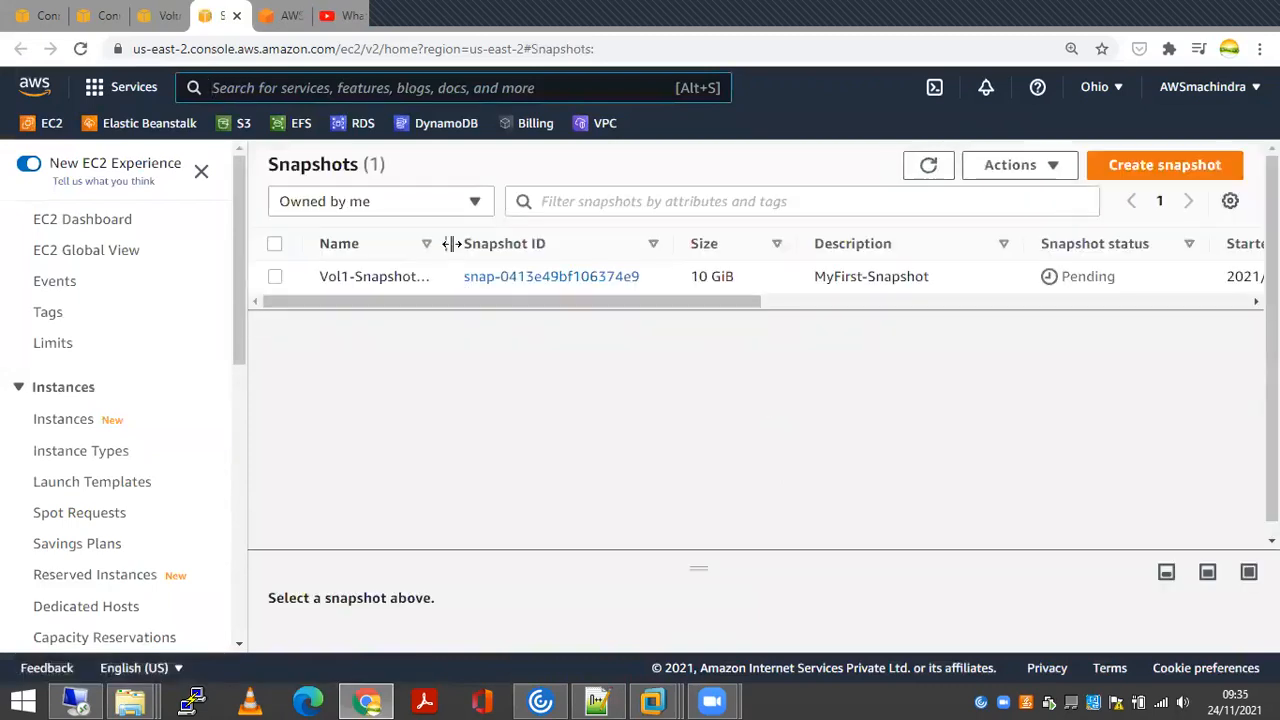
# Widen the snapshot list's Name column and check the snapshot's status, progress and encryption details, refreshing the list
pyautogui.moveTo(452, 243); pyautogui.dragTo(606, 245)
pyautogui.moveTo(504, 300); pyautogui.dragTo(737, 308)
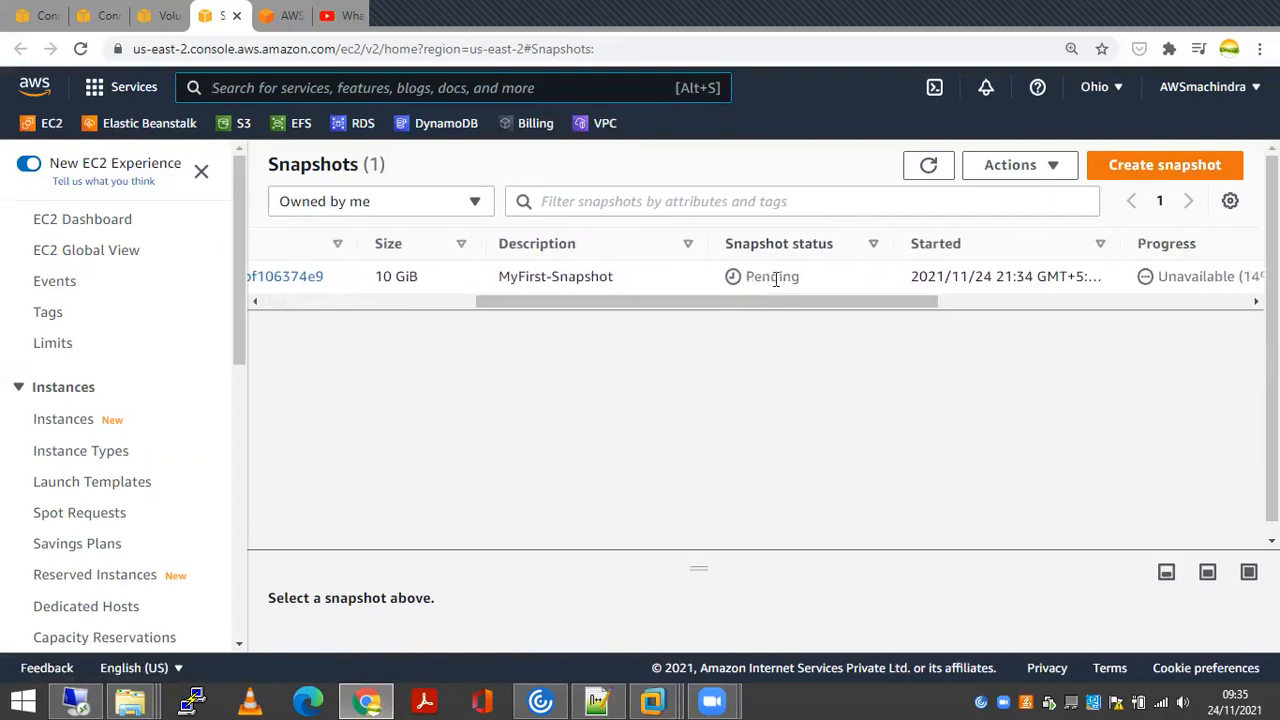
pyautogui.moveTo(750, 305); pyautogui.dragTo(926, 309)
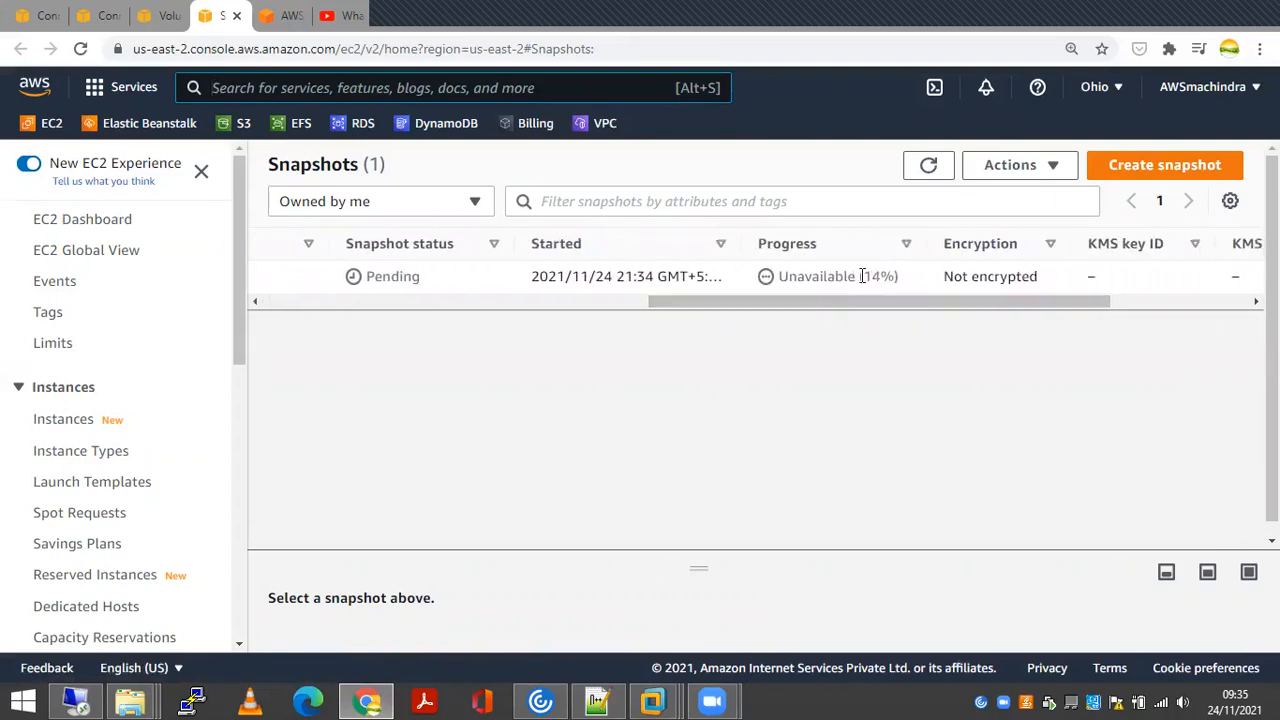
pyautogui.moveTo(934, 303); pyautogui.dragTo(1110, 312)
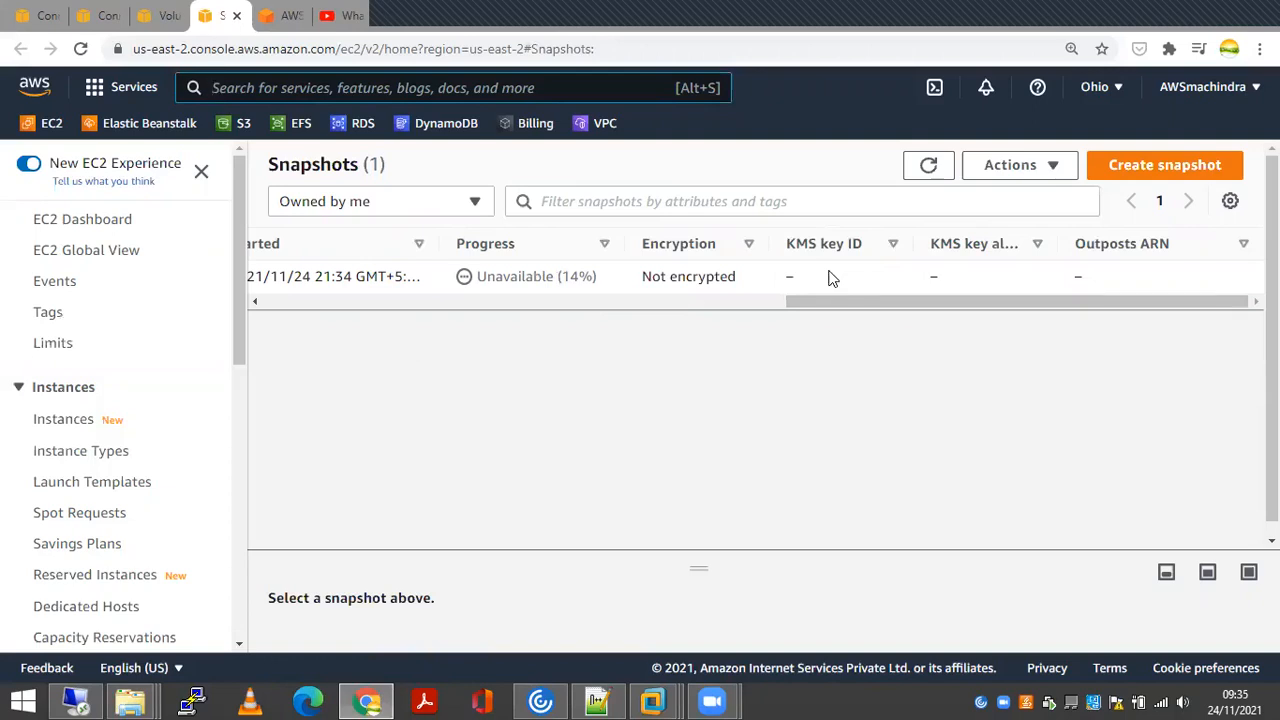
pyautogui.moveTo(789, 305); pyautogui.dragTo(285, 304)
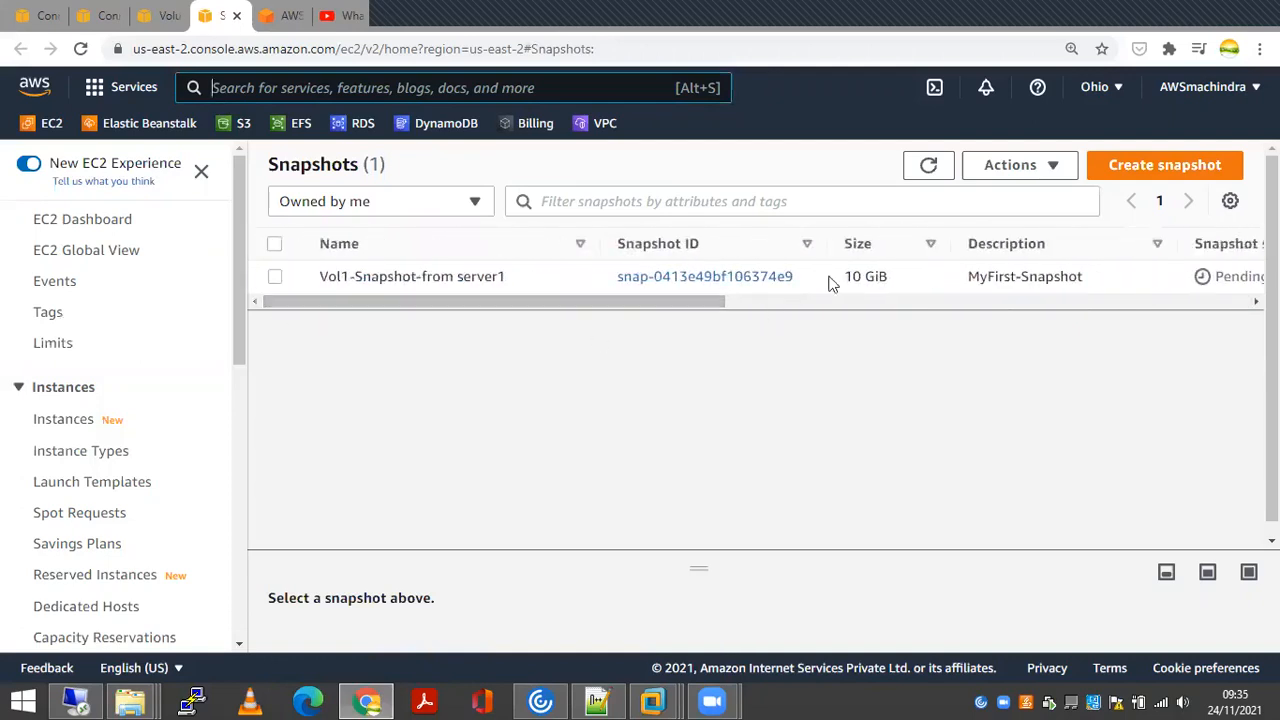
pyautogui.click(928, 166)
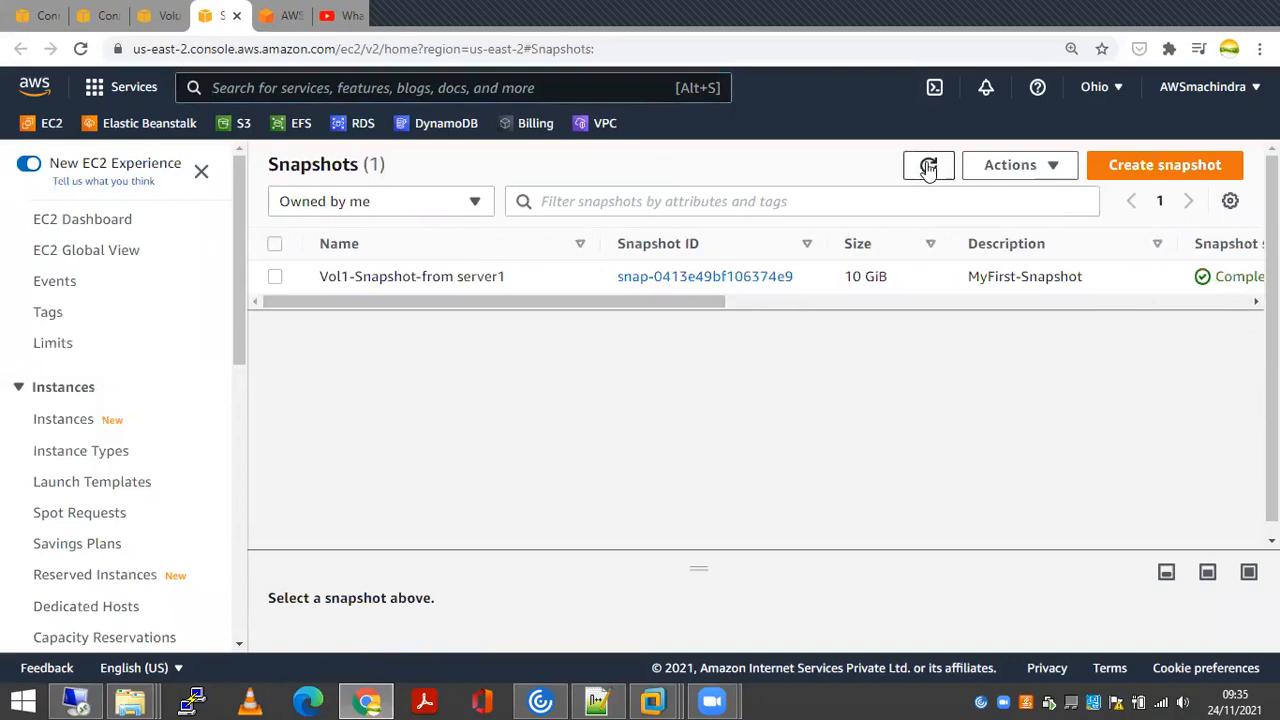
pyautogui.moveTo(628, 304); pyautogui.dragTo(440, 280)
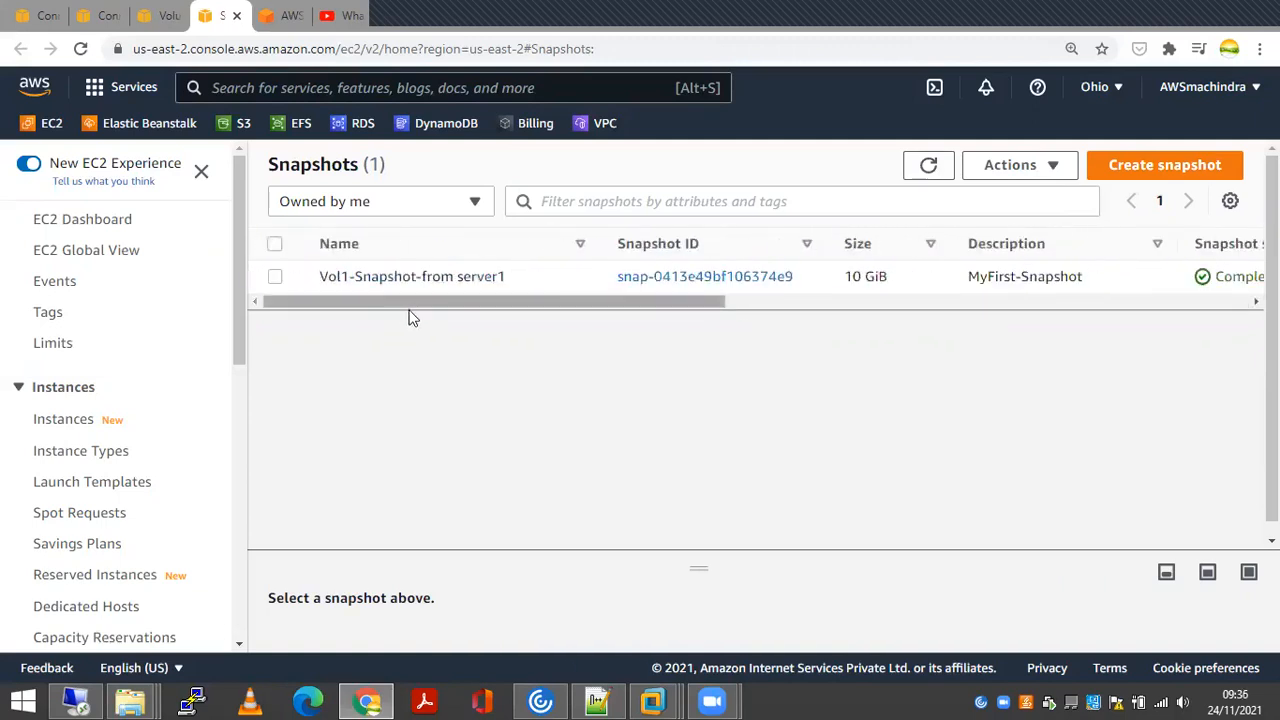
# Compare the Volumes list with the Snapshots list and return to the snapshots
pyautogui.click(163, 16)
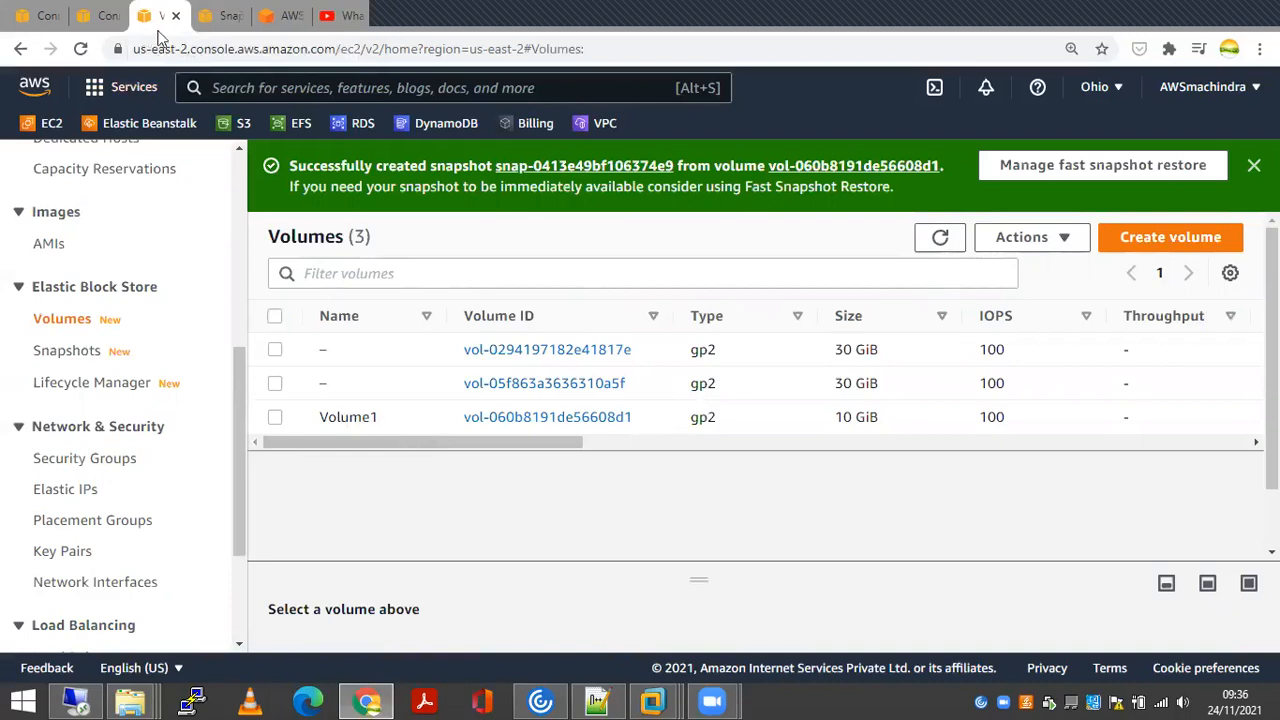
pyautogui.click(228, 16)
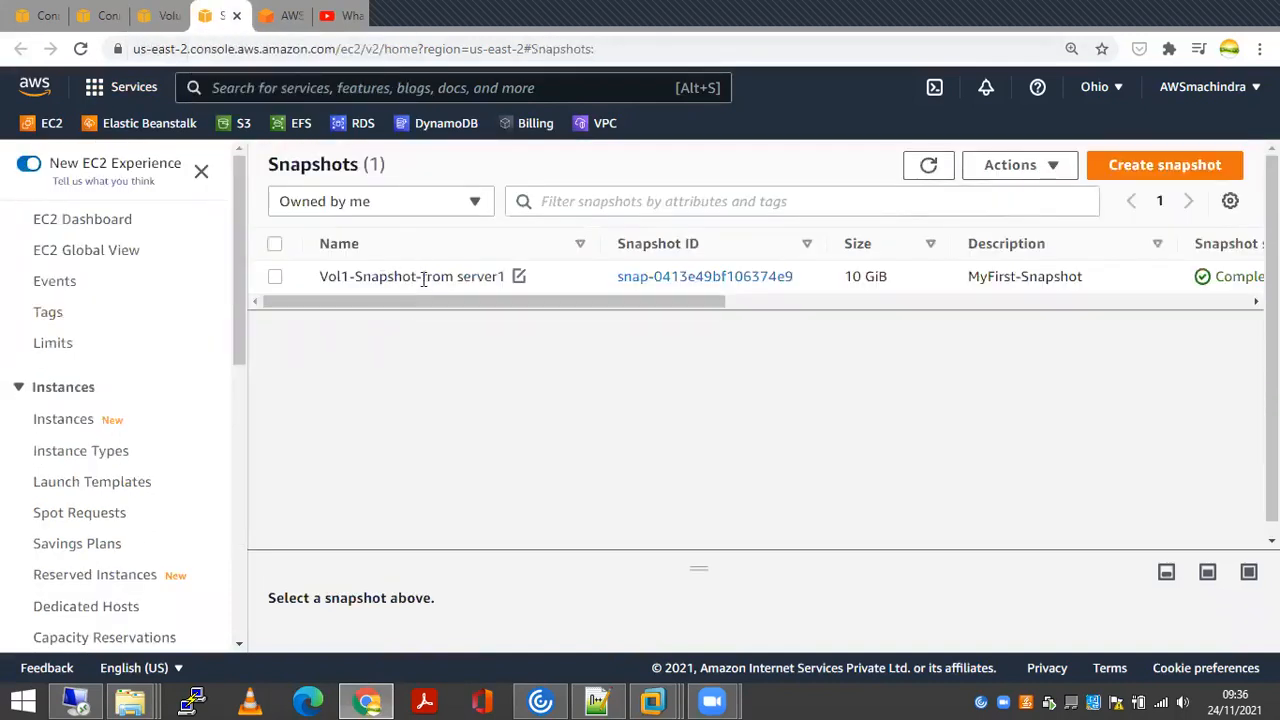
pyautogui.click(158, 18)
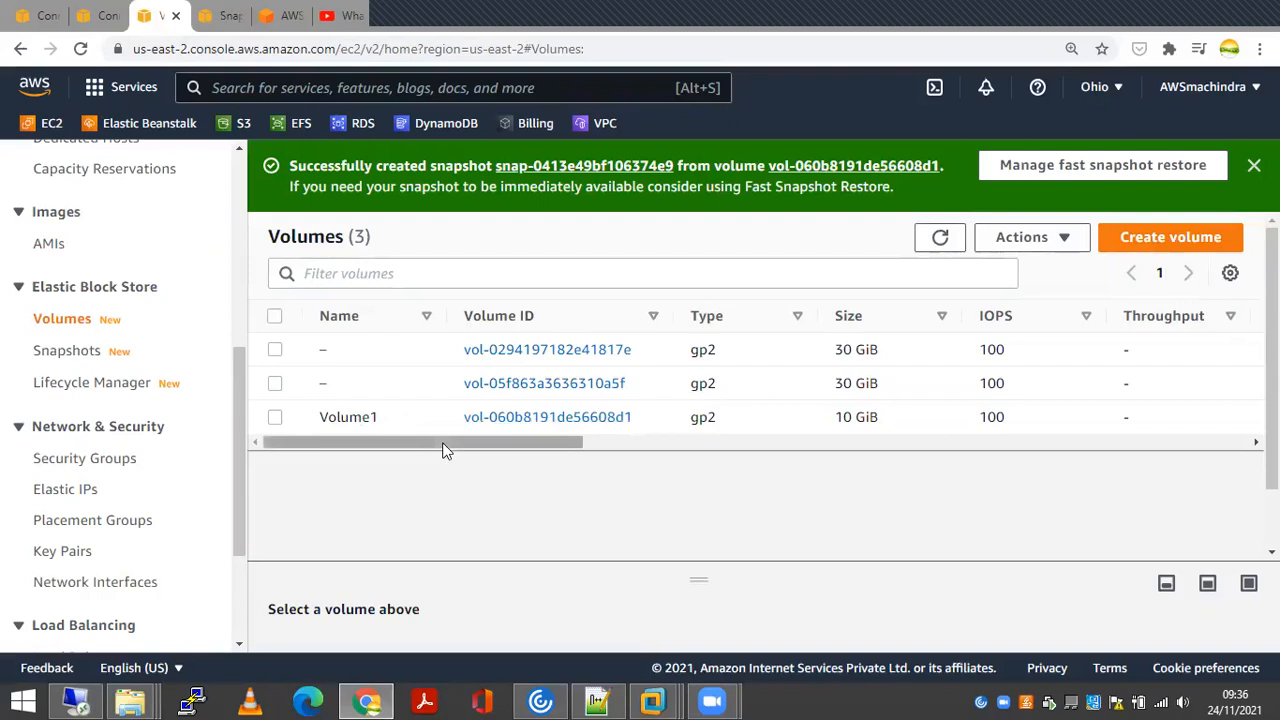
pyautogui.click(224, 16)
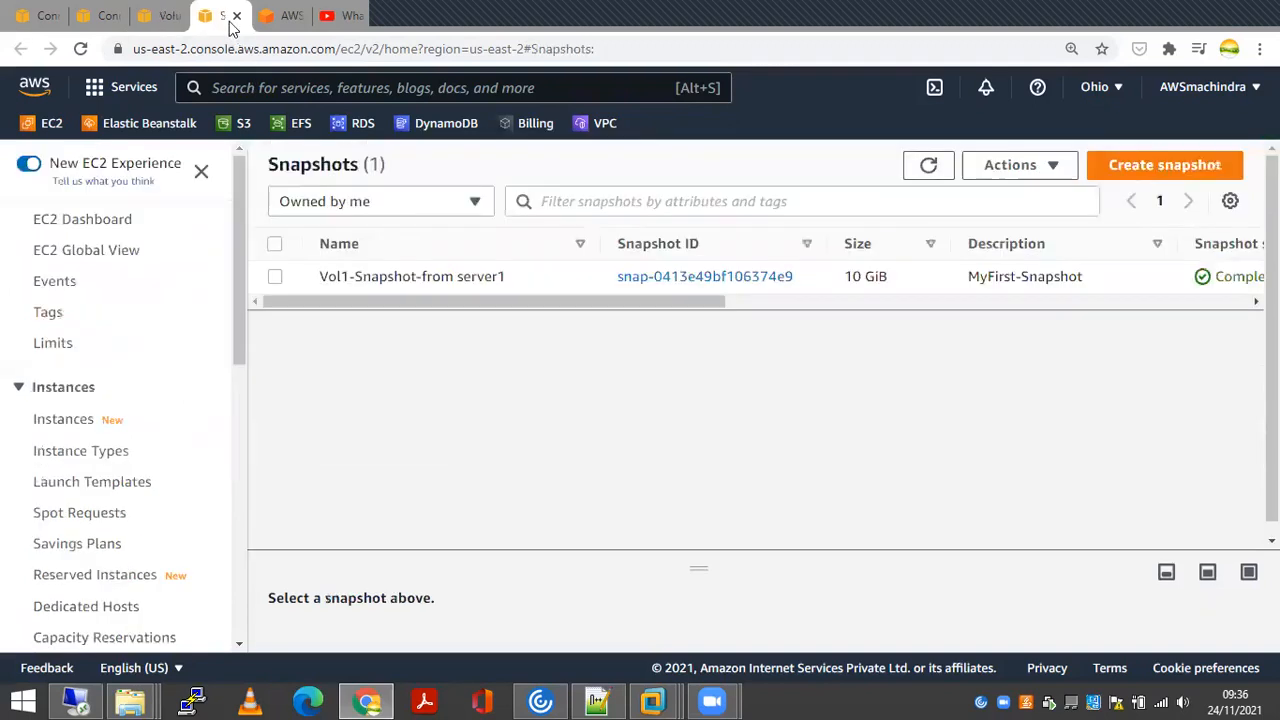
# Start creating a volume from the snapshot Vol1-Snapshot-from server1
pyautogui.click(276, 279)
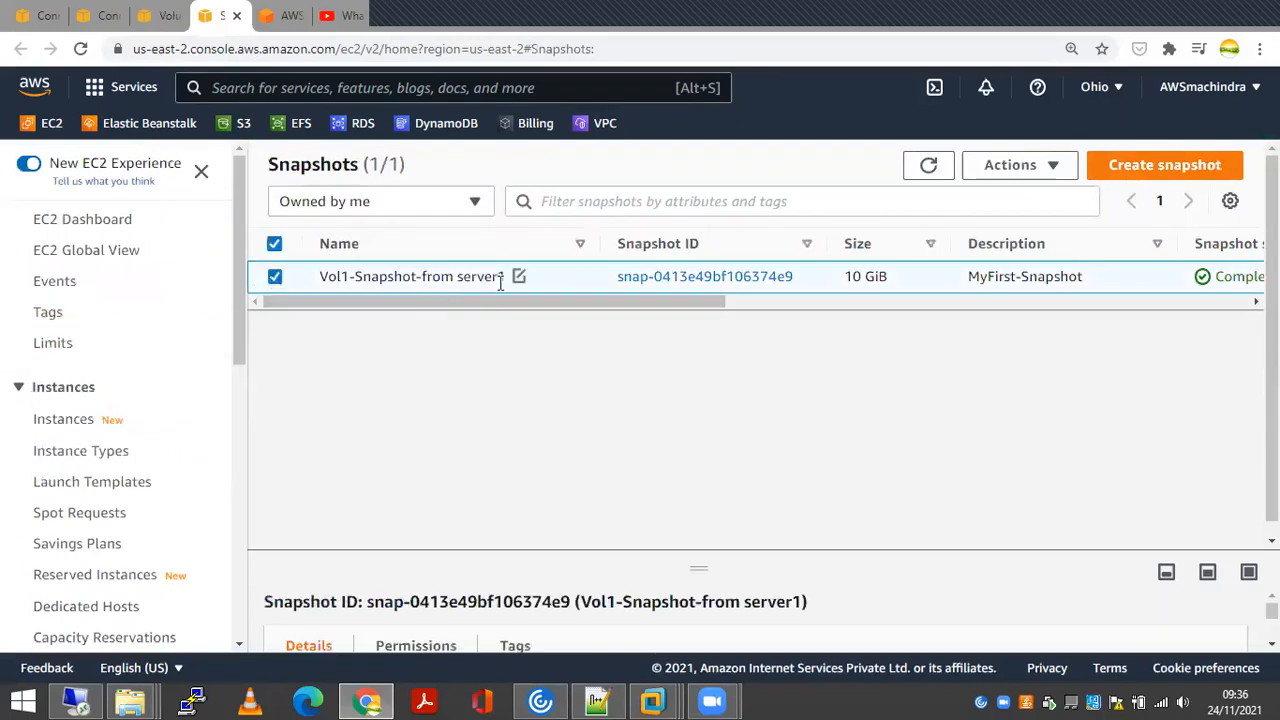
pyautogui.click(1029, 170)
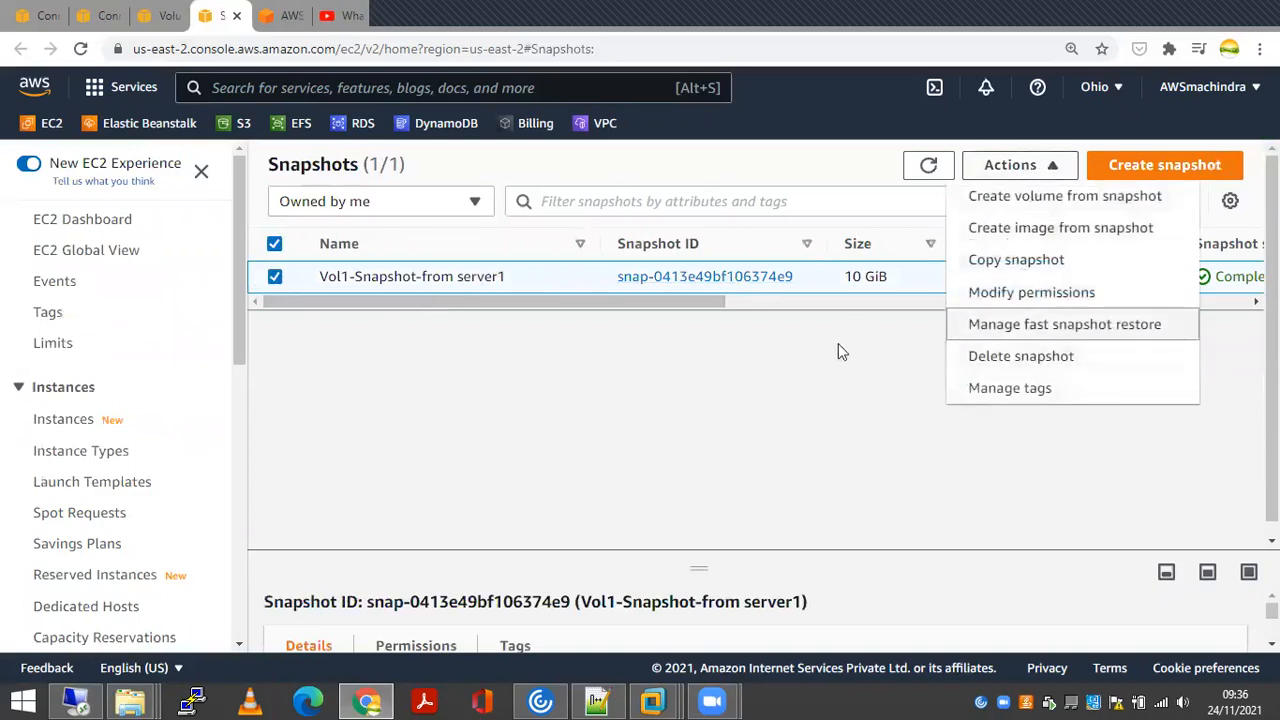
pyautogui.click(840, 350)
pyautogui.moveTo(610, 303); pyautogui.dragTo(366, 274)
pyautogui.click(1018, 167)
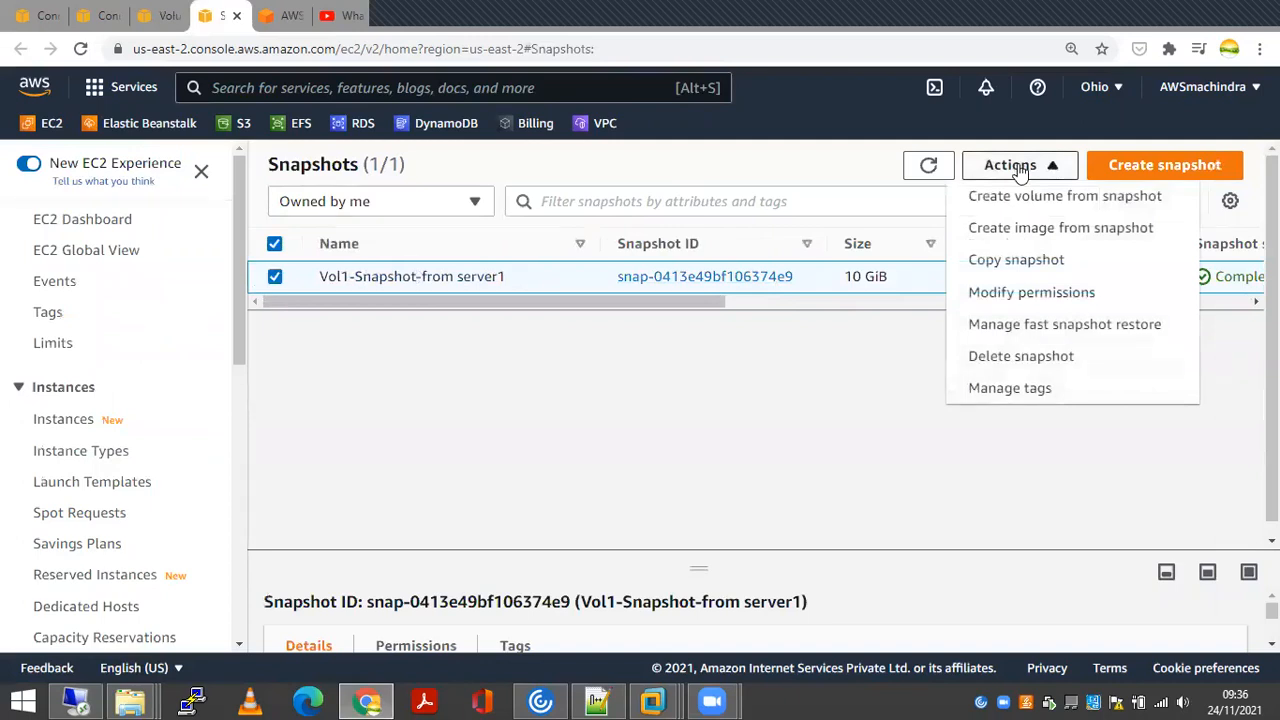
pyautogui.click(1081, 198)
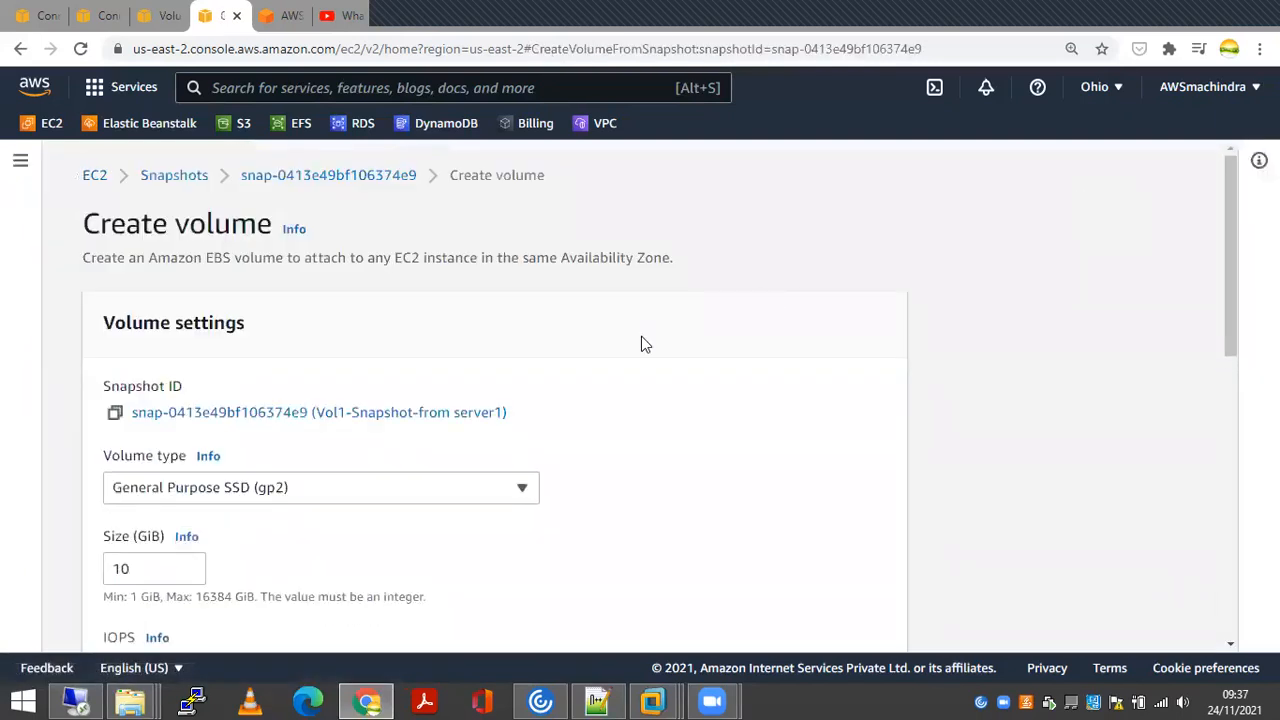
# Review the new volume's settings and show the Availability Zone choices
pyautogui.scroll(-3, 643, 343)
pyautogui.scroll(-1, 497, 292)
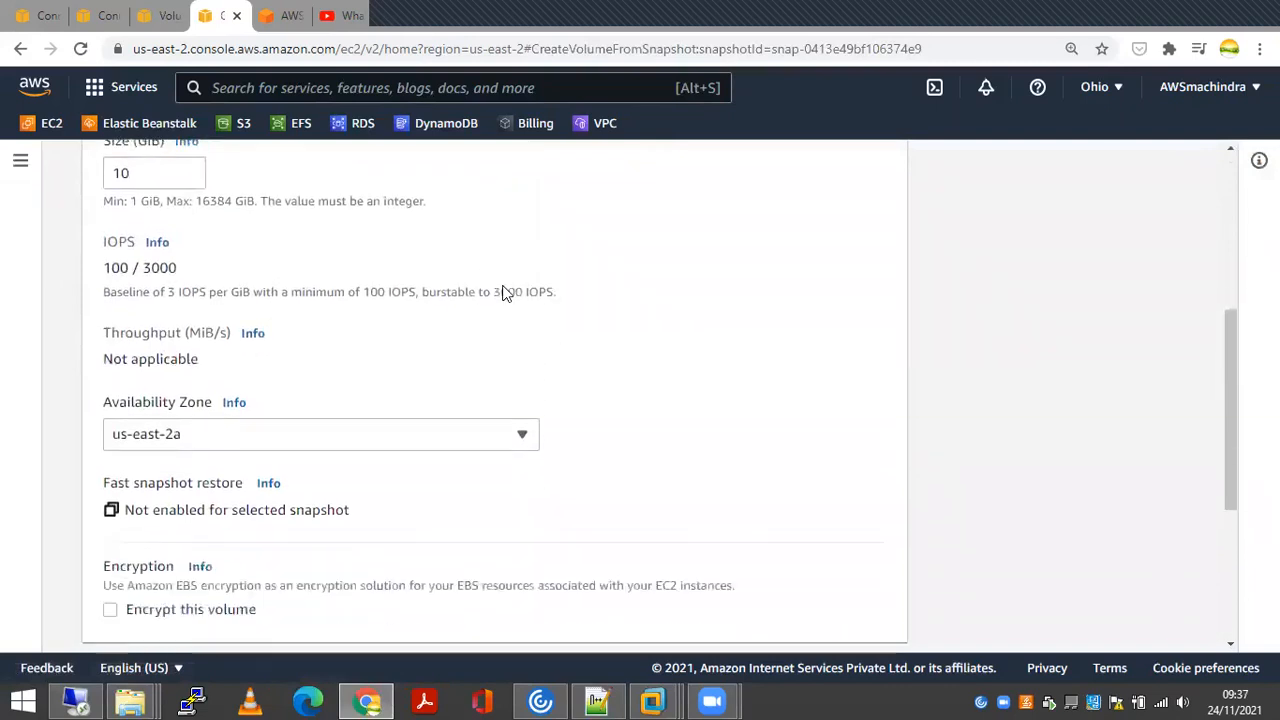
pyautogui.scroll(-1, 502, 292)
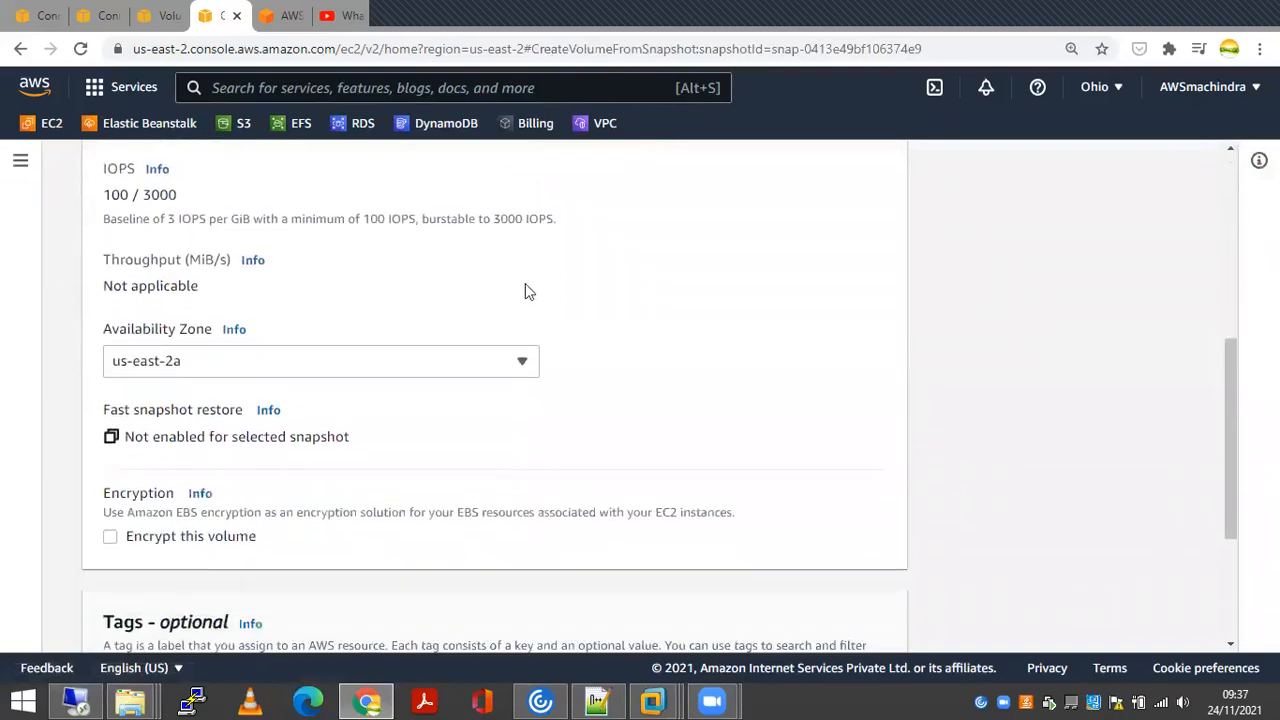
pyautogui.click(519, 364)
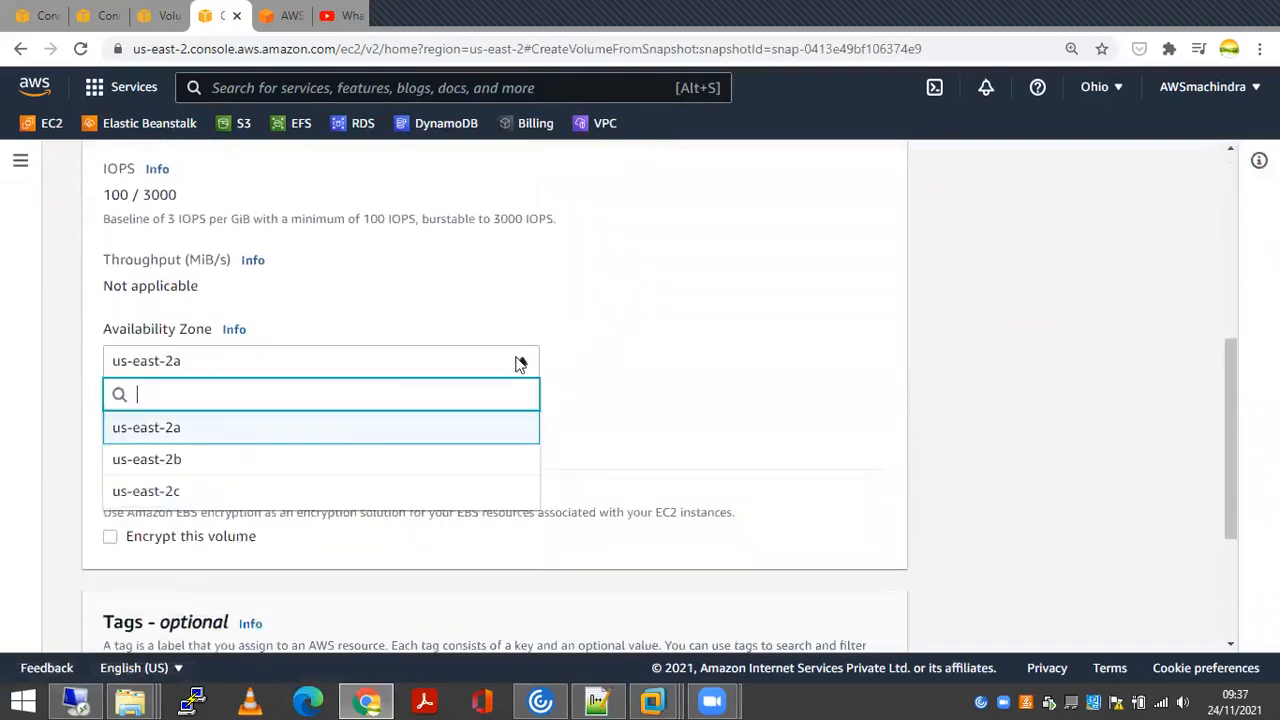
# Check the Availability Zones of the running instances Server1 and Server2, and return to the volume creation form
pyautogui.click(46, 16)
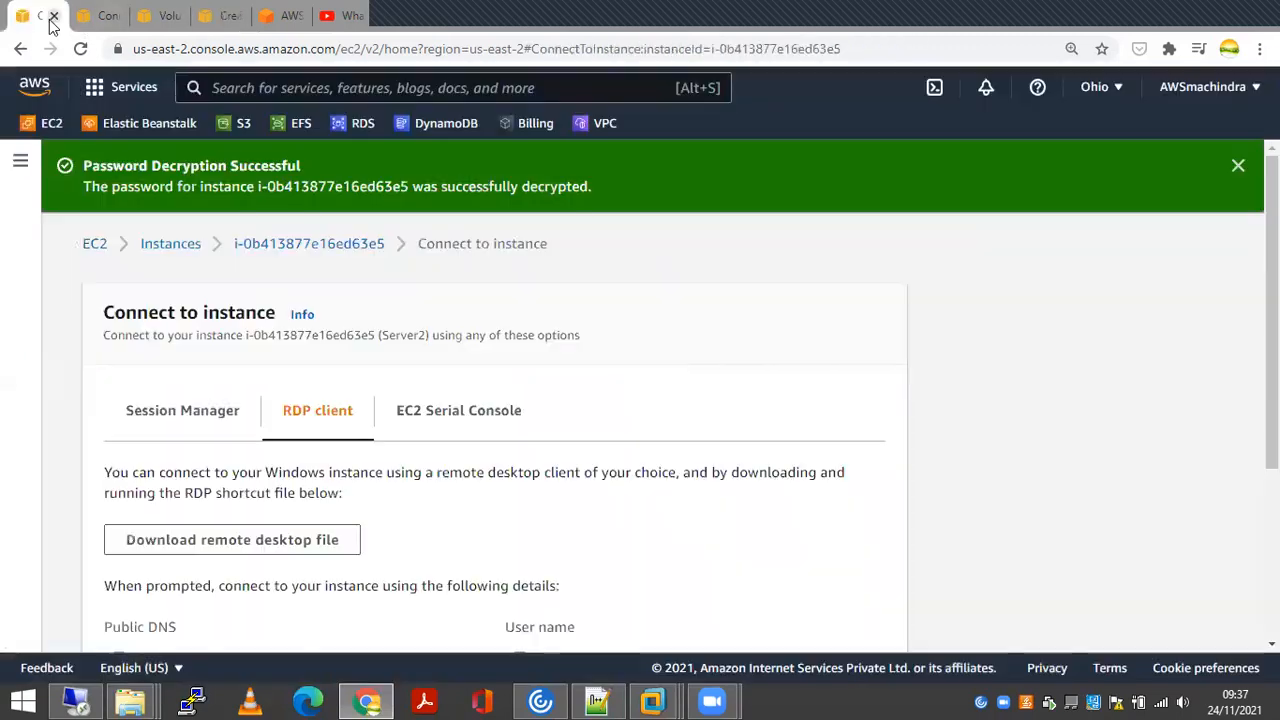
pyautogui.click(98, 245)
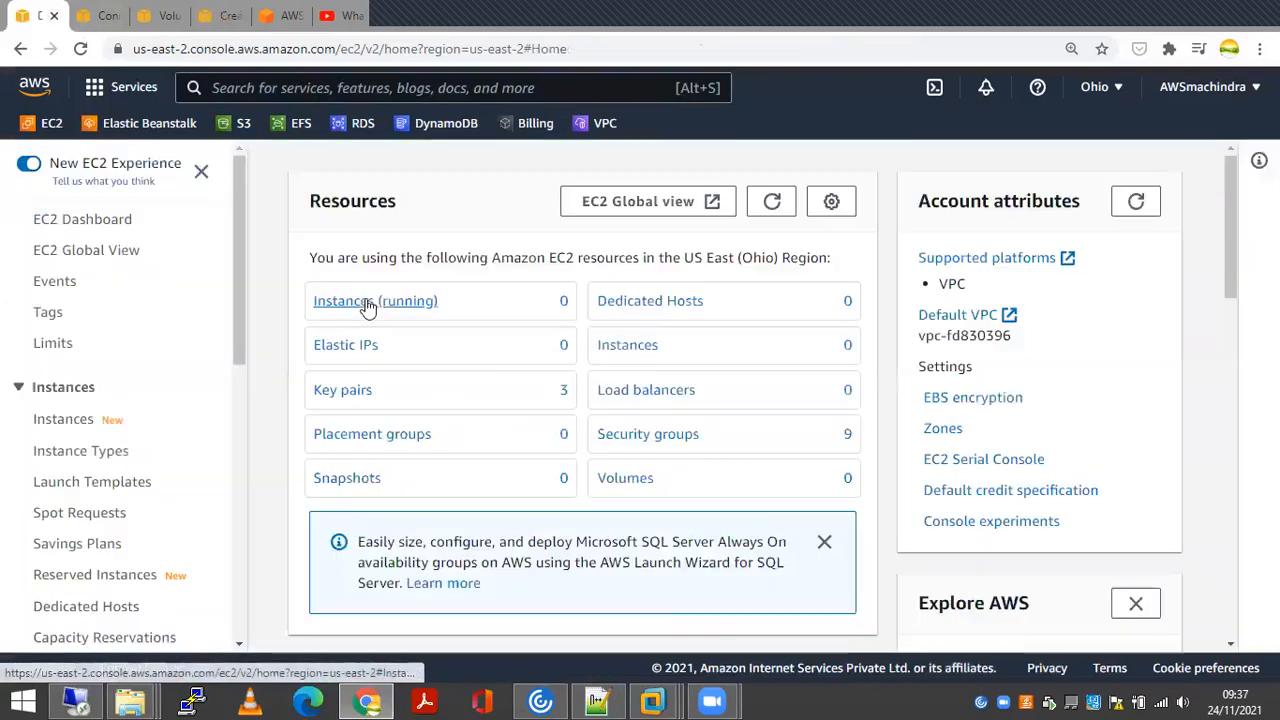
pyautogui.click(368, 303)
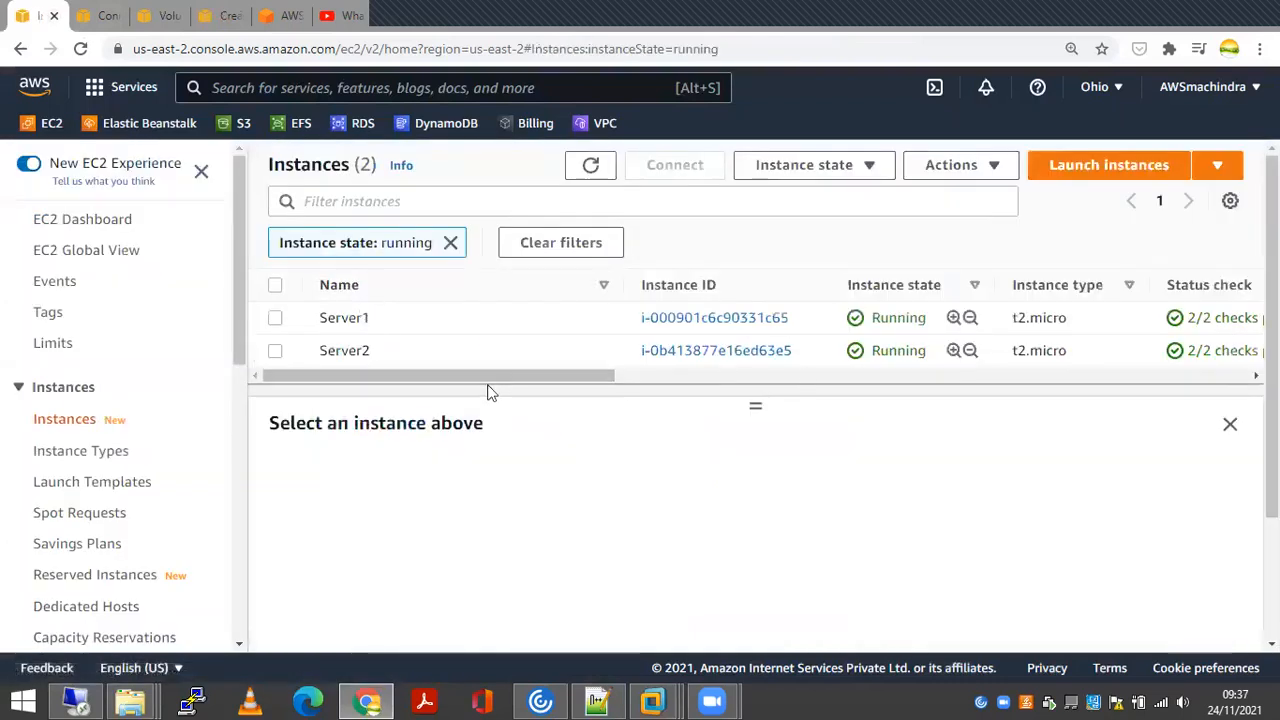
pyautogui.moveTo(534, 375); pyautogui.dragTo(774, 384)
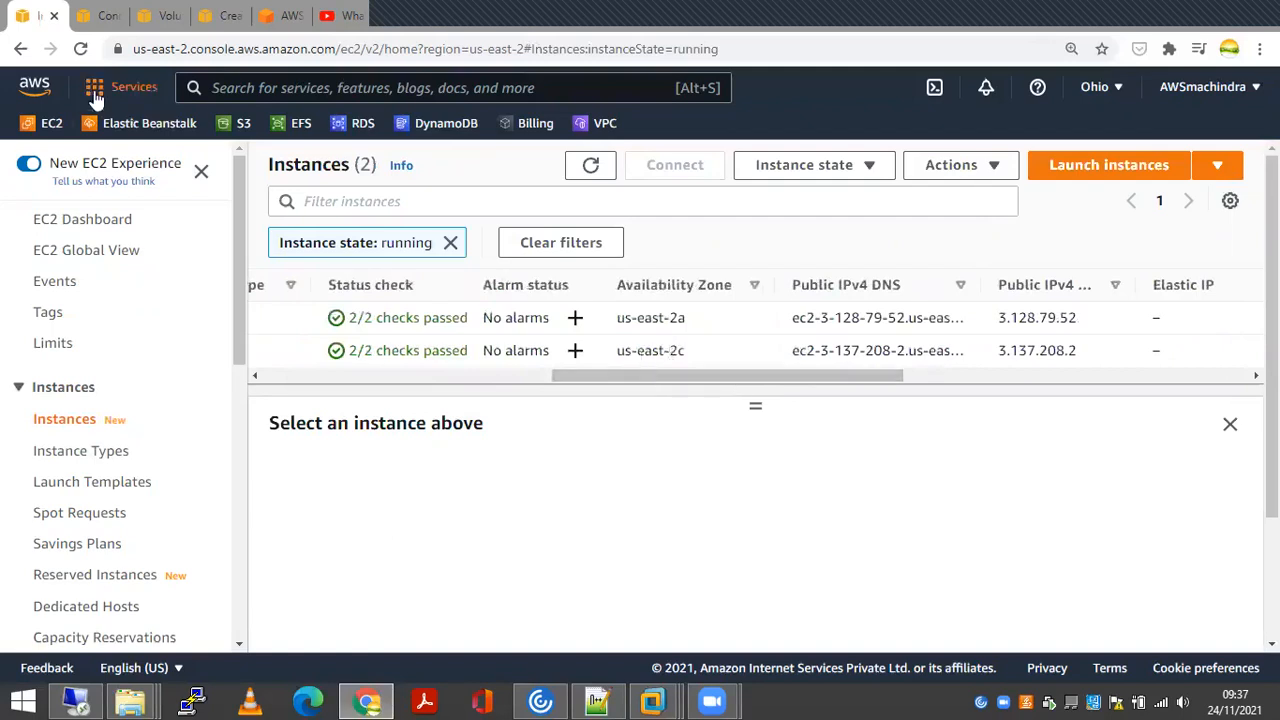
pyautogui.click(170, 16)
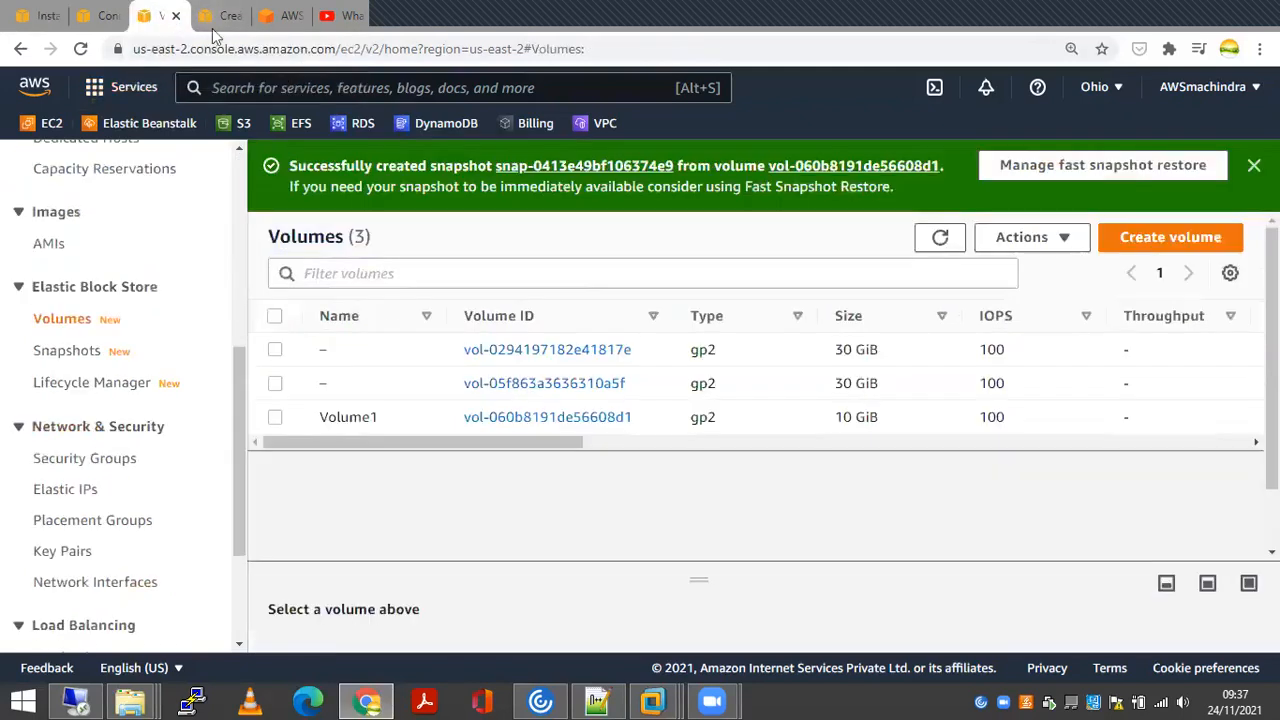
pyautogui.click(237, 17)
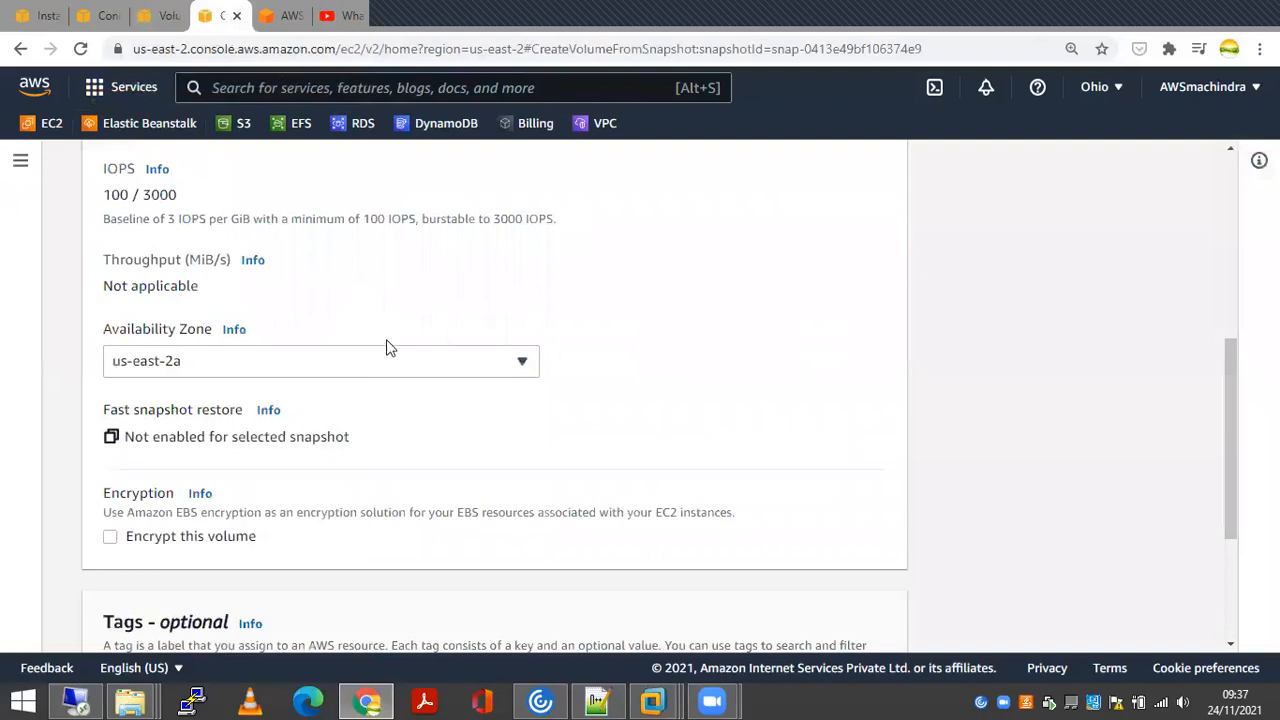
# Set the new volume's Availability Zone to us-east-2c
pyautogui.click(270, 360)
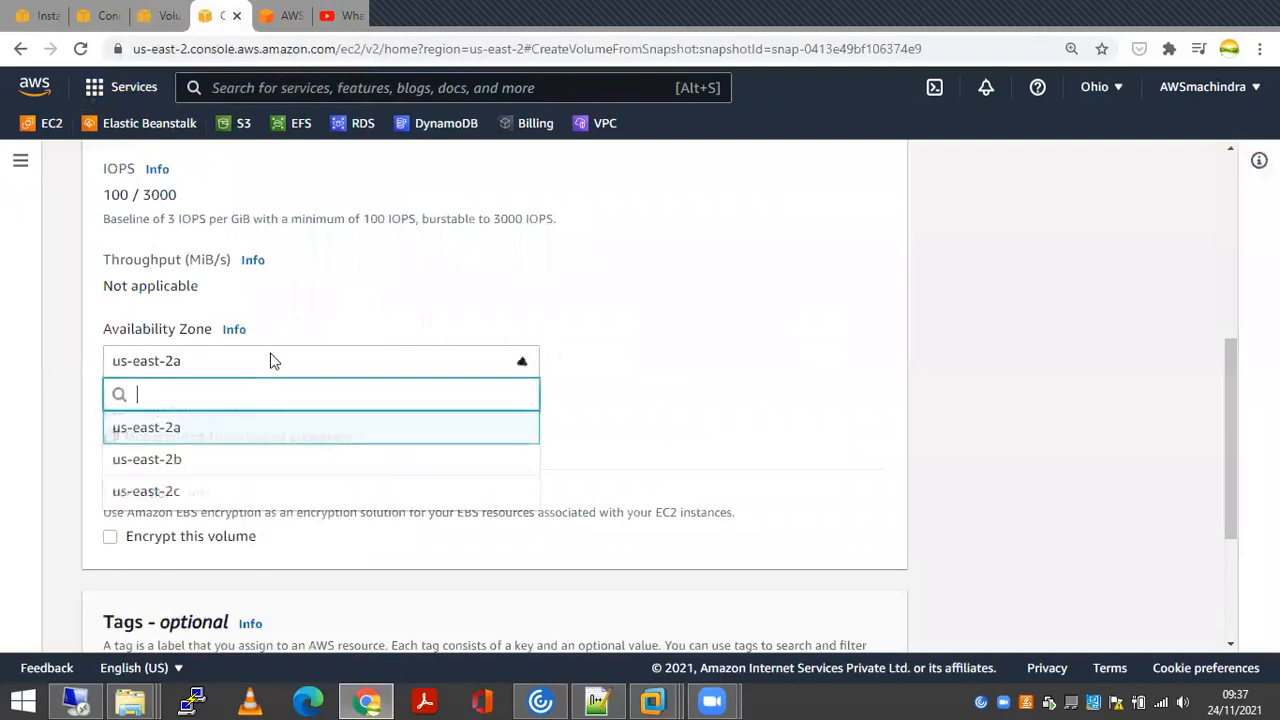
pyautogui.click(200, 493)
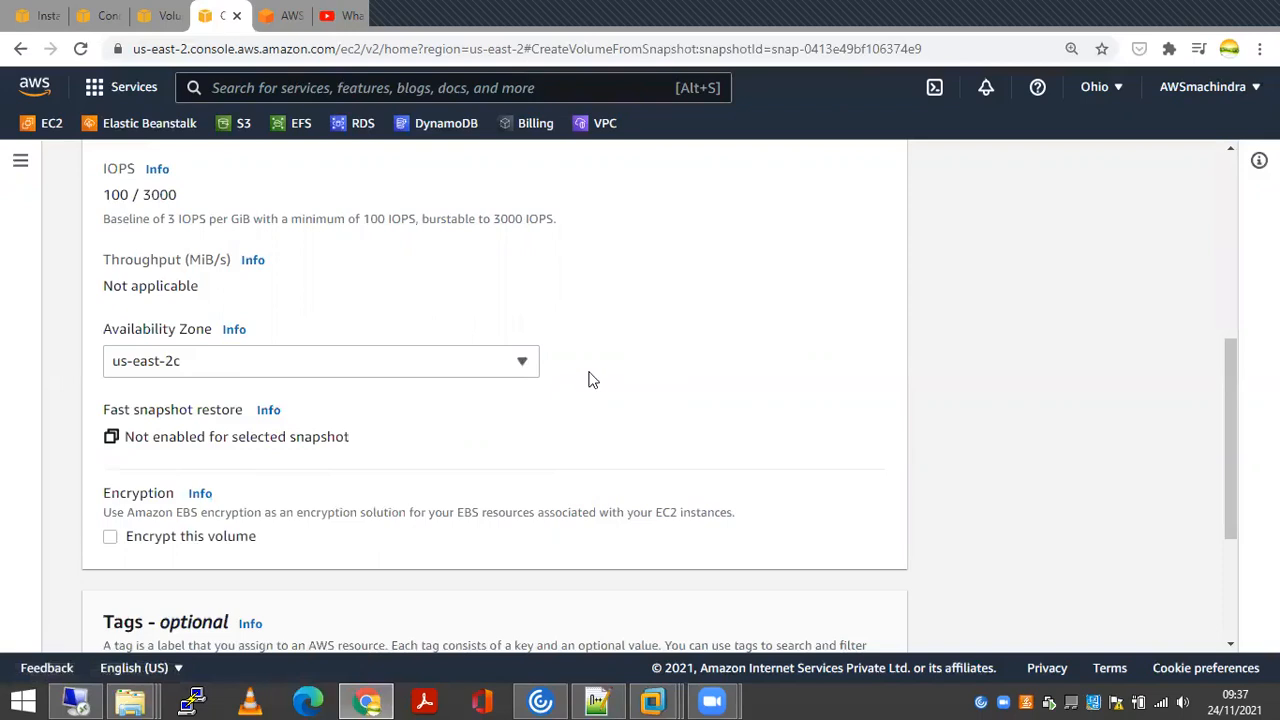
# Add a tag with key Name and value "Vol from Snapshot1", and create the volume
pyautogui.scroll(-3, 590, 380)
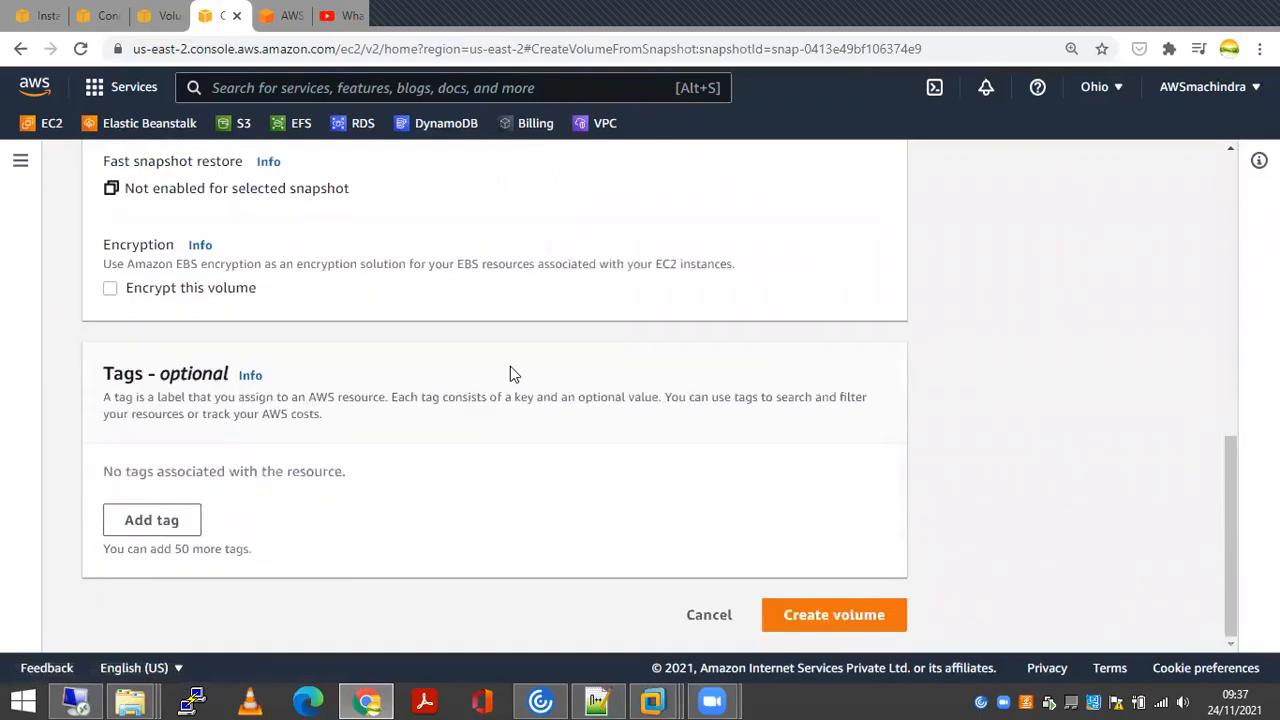
pyautogui.click(164, 521)
pyautogui.write('Name')
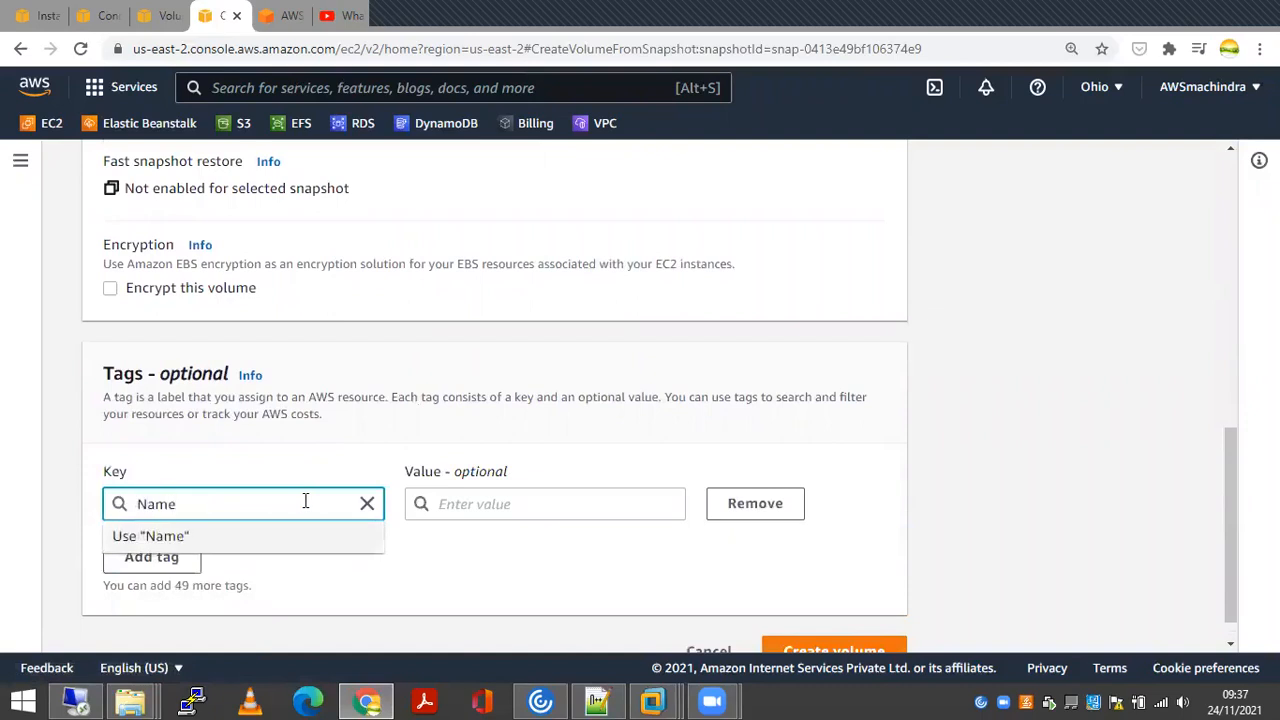
pyautogui.press('Tab')
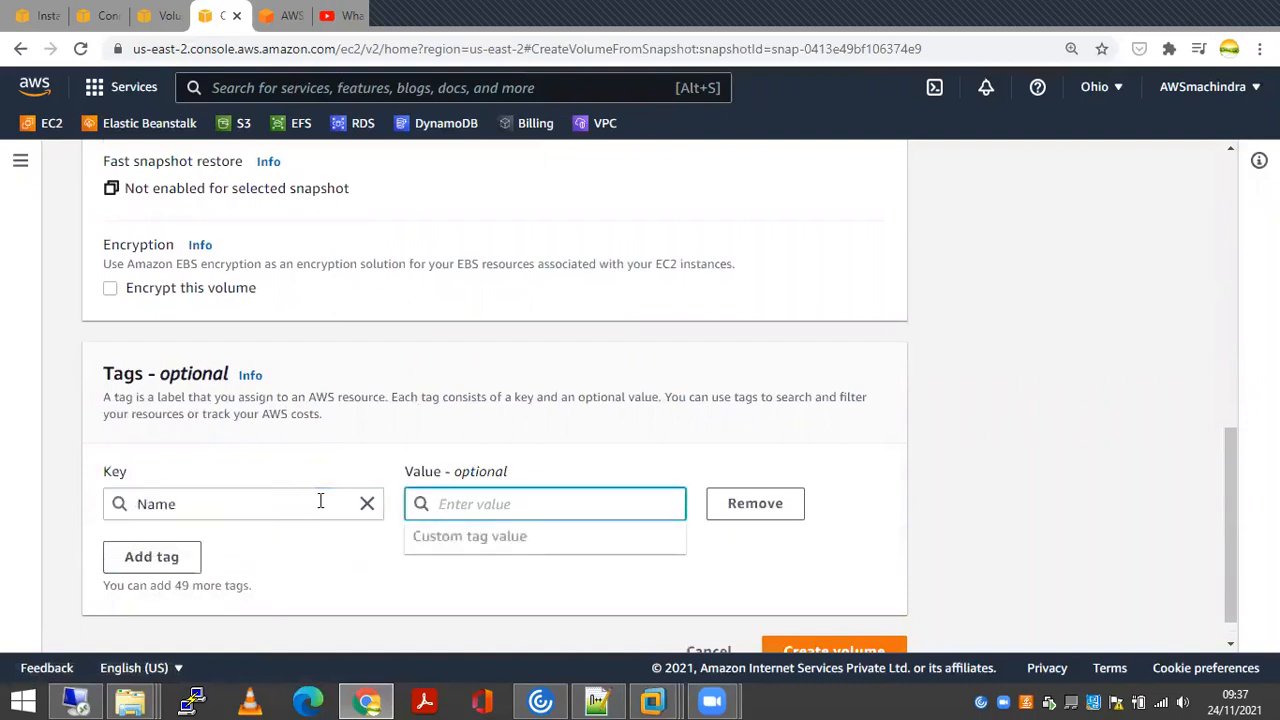
pyautogui.write('Vol')
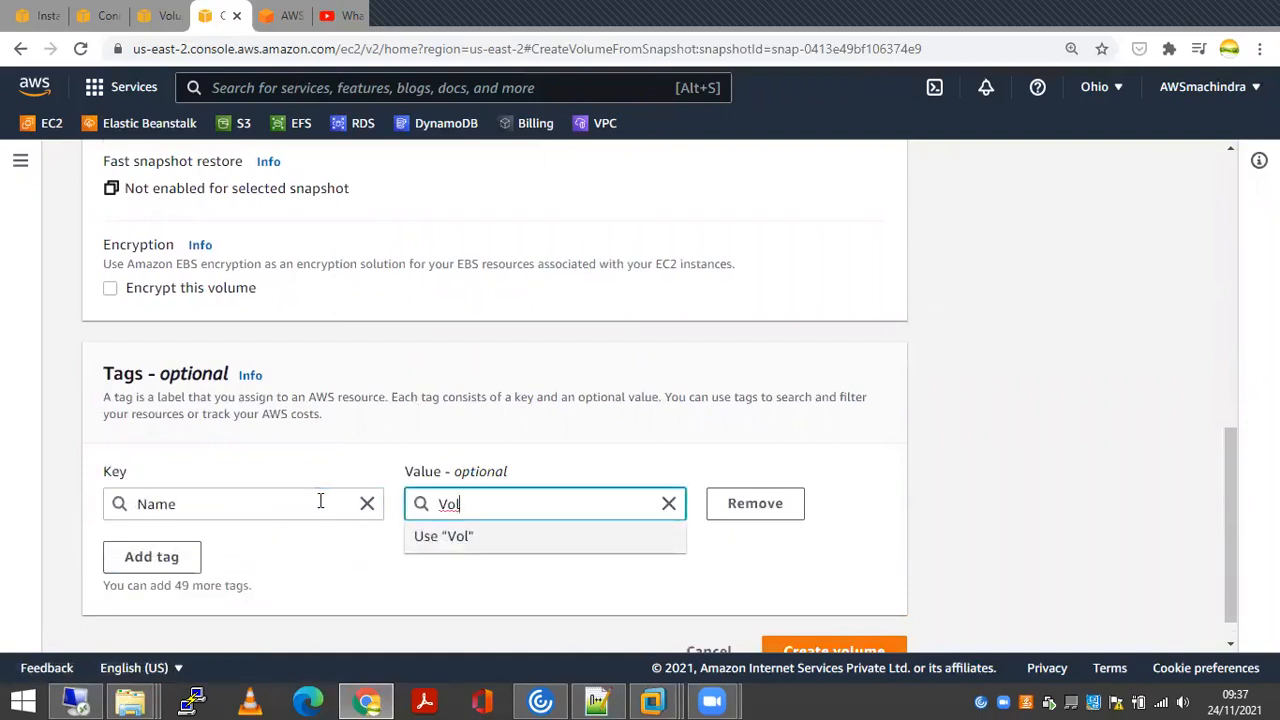
pyautogui.write(' from Snapshot')
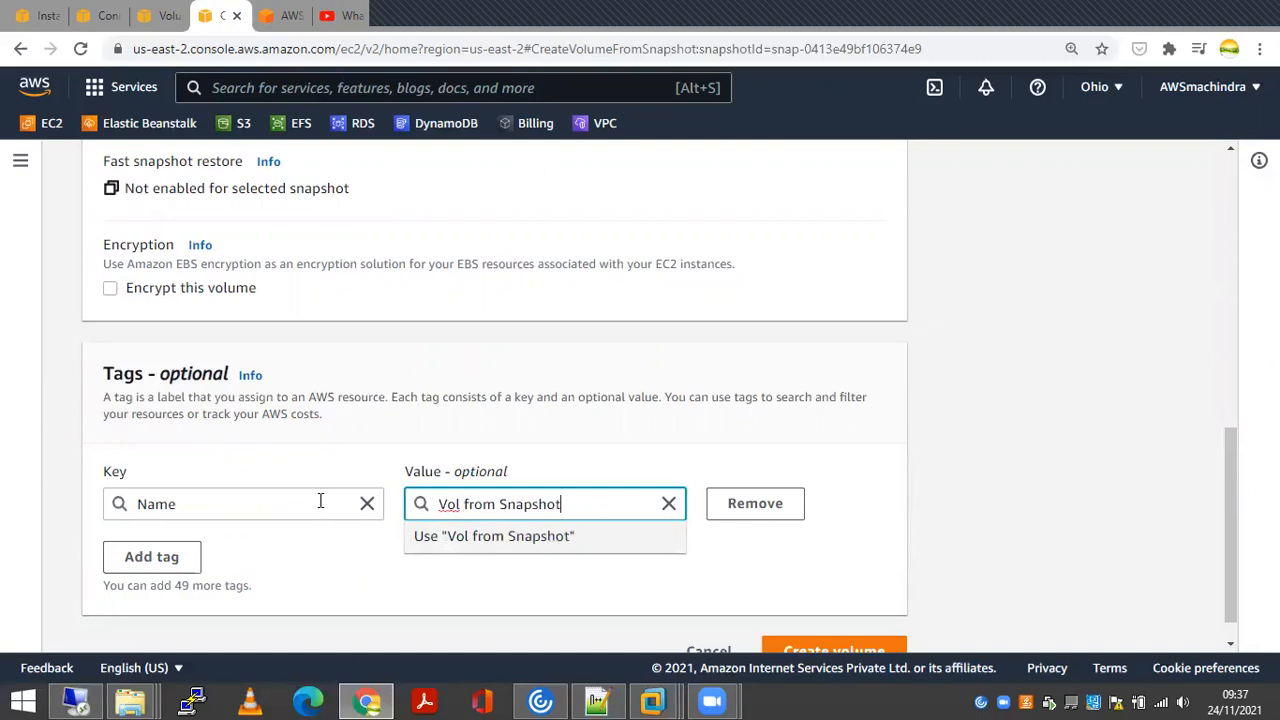
pyautogui.write('1')
pyautogui.click(849, 497)
pyautogui.scroll(-1, 800, 520)
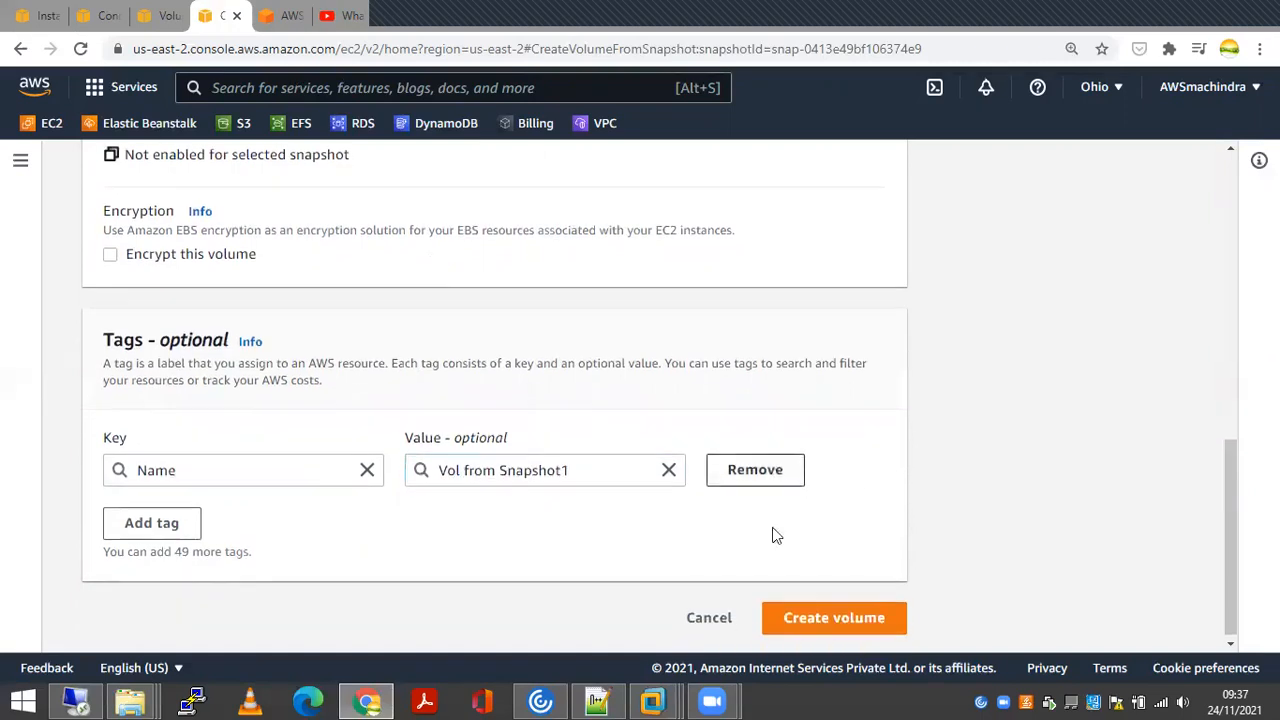
pyautogui.click(837, 618)
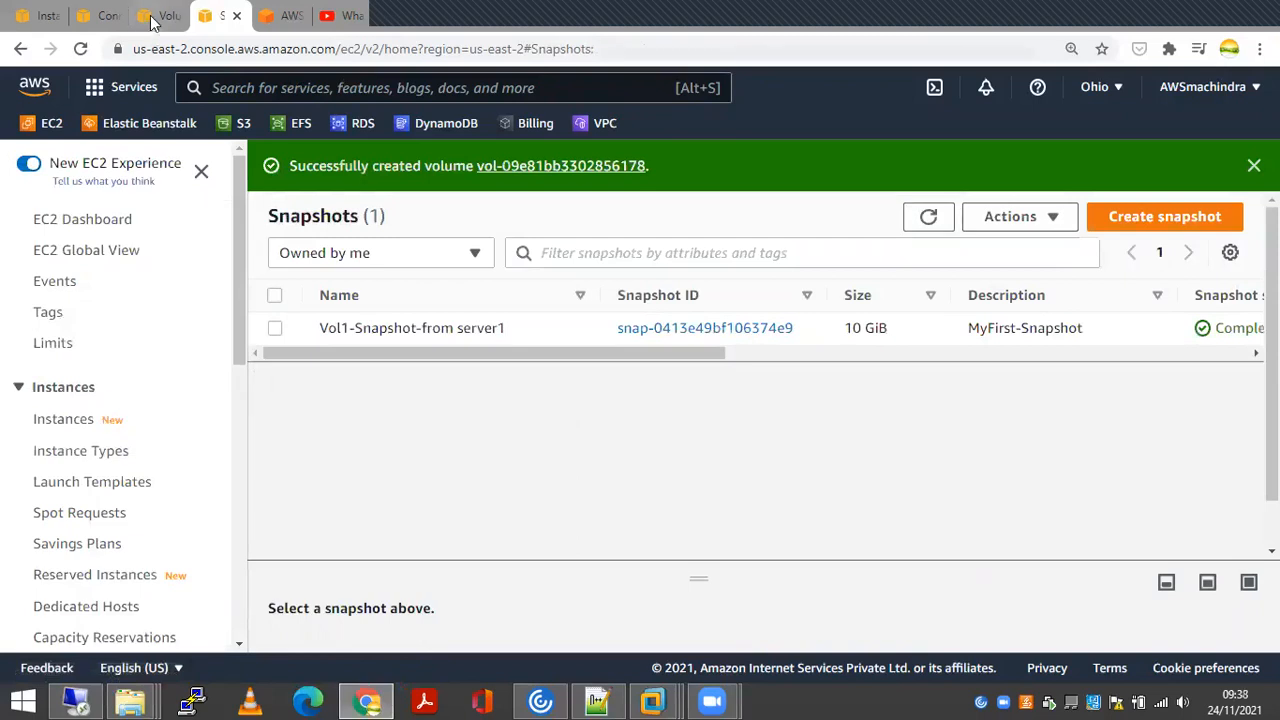
# Refresh the Volumes list, widen the Name column and check the Availability Zone of Vol from Snapshot1
pyautogui.click(160, 15)
pyautogui.click(941, 239)
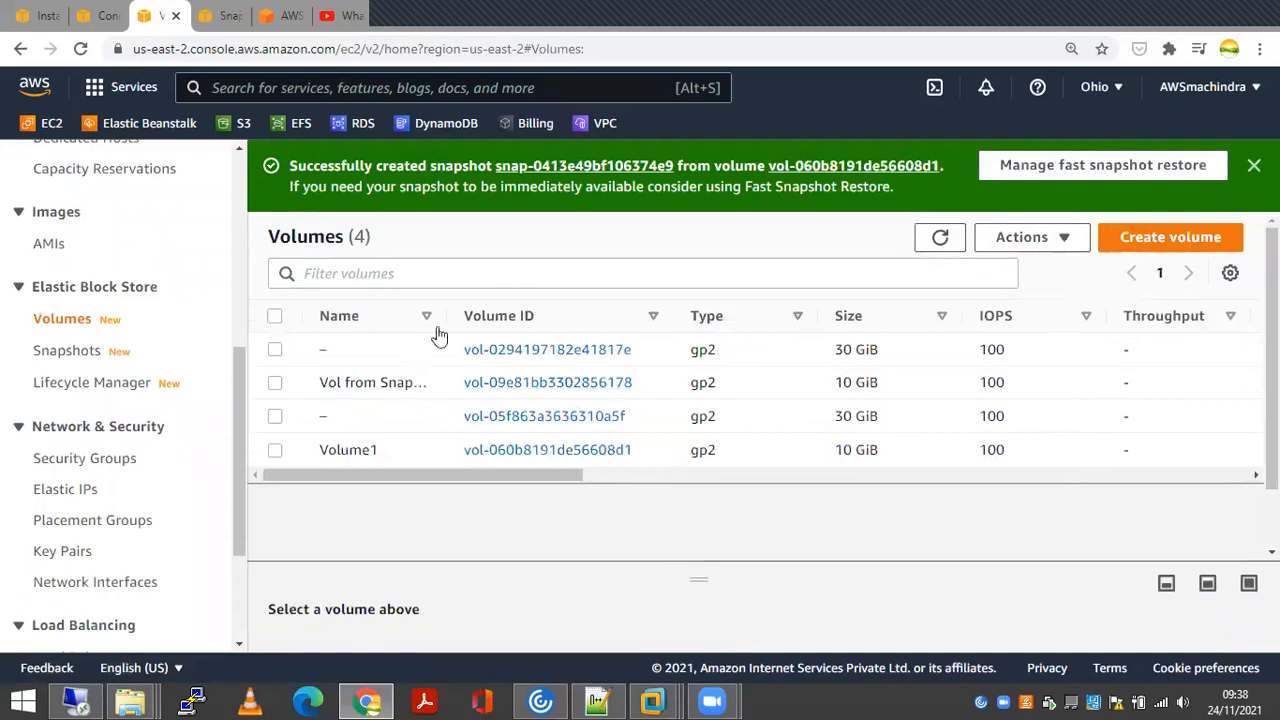
pyautogui.moveTo(446, 314); pyautogui.dragTo(555, 322)
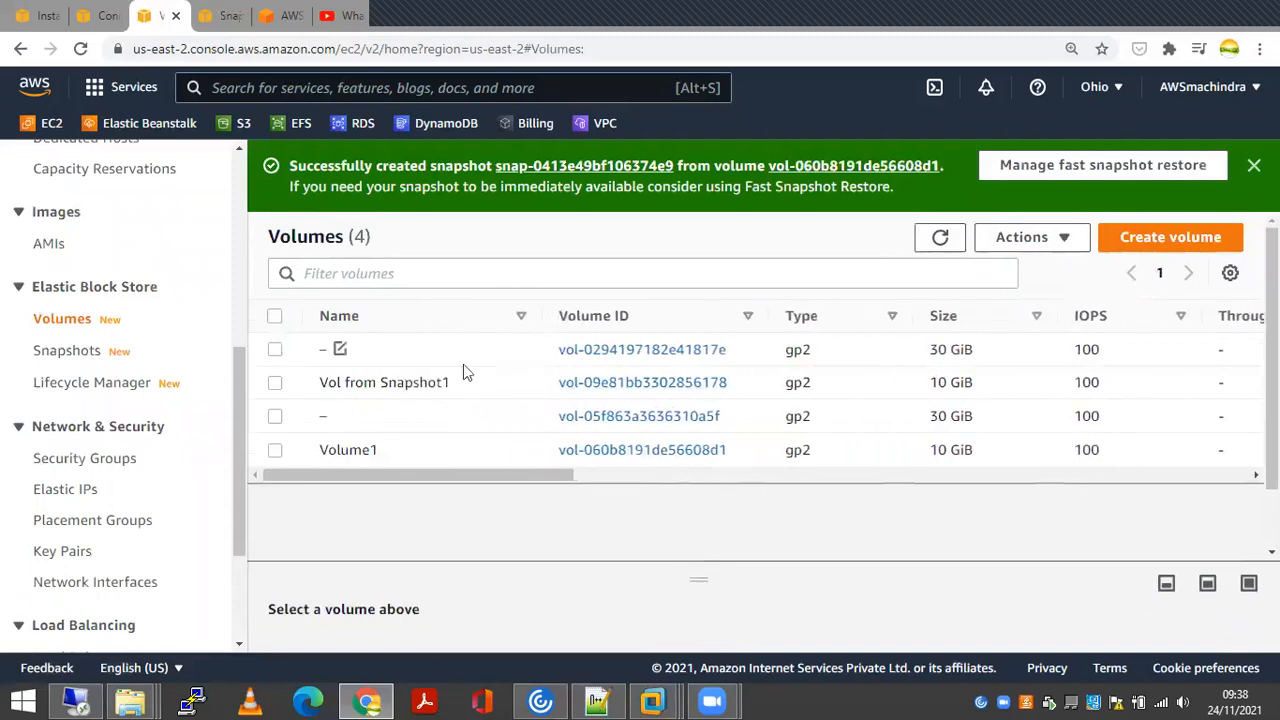
pyautogui.moveTo(476, 474); pyautogui.dragTo(789, 483)
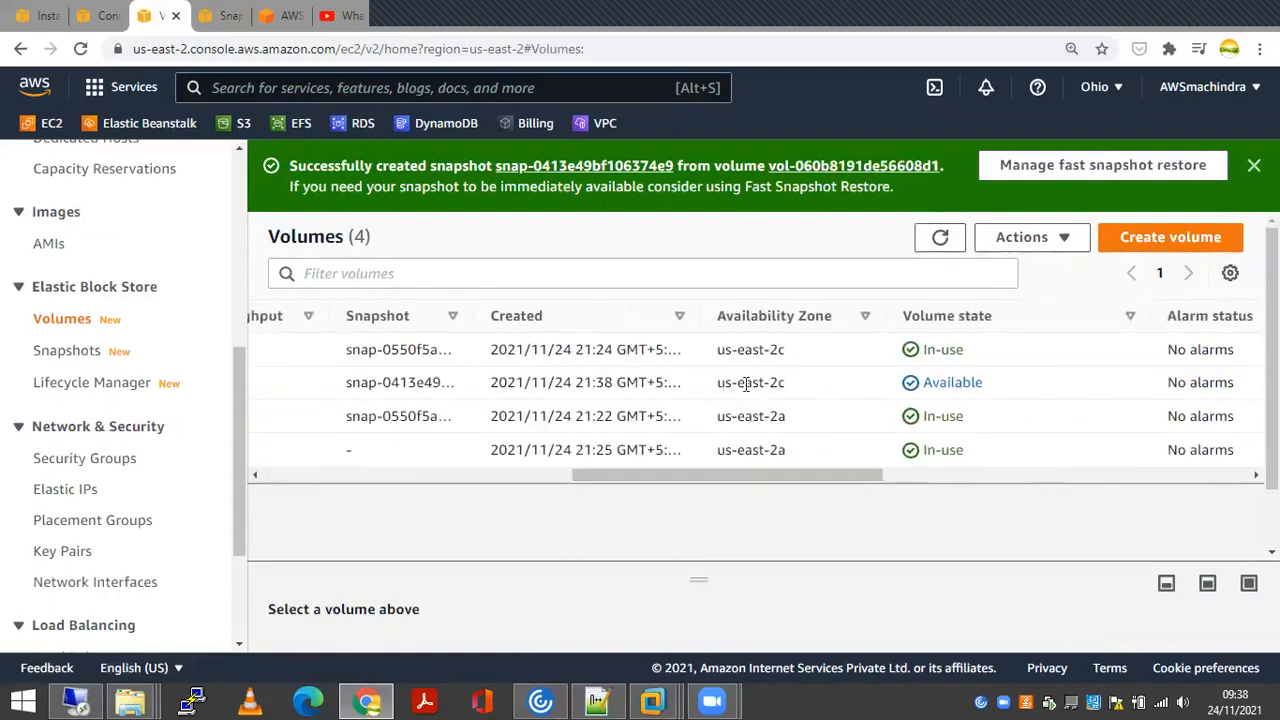
pyautogui.moveTo(789, 387); pyautogui.dragTo(712, 384)
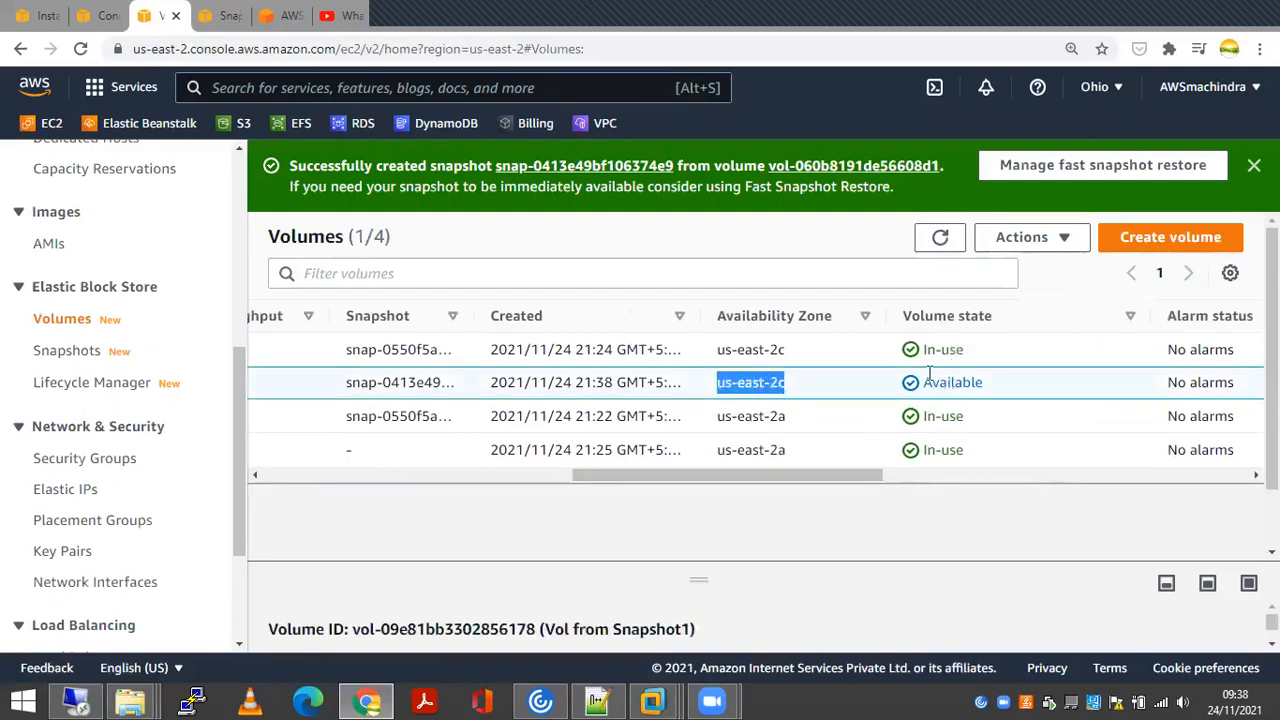
# Attach the volume Vol from Snapshot1 to the Server2 instance as device xvdf
pyautogui.moveTo(829, 477); pyautogui.dragTo(509, 477)
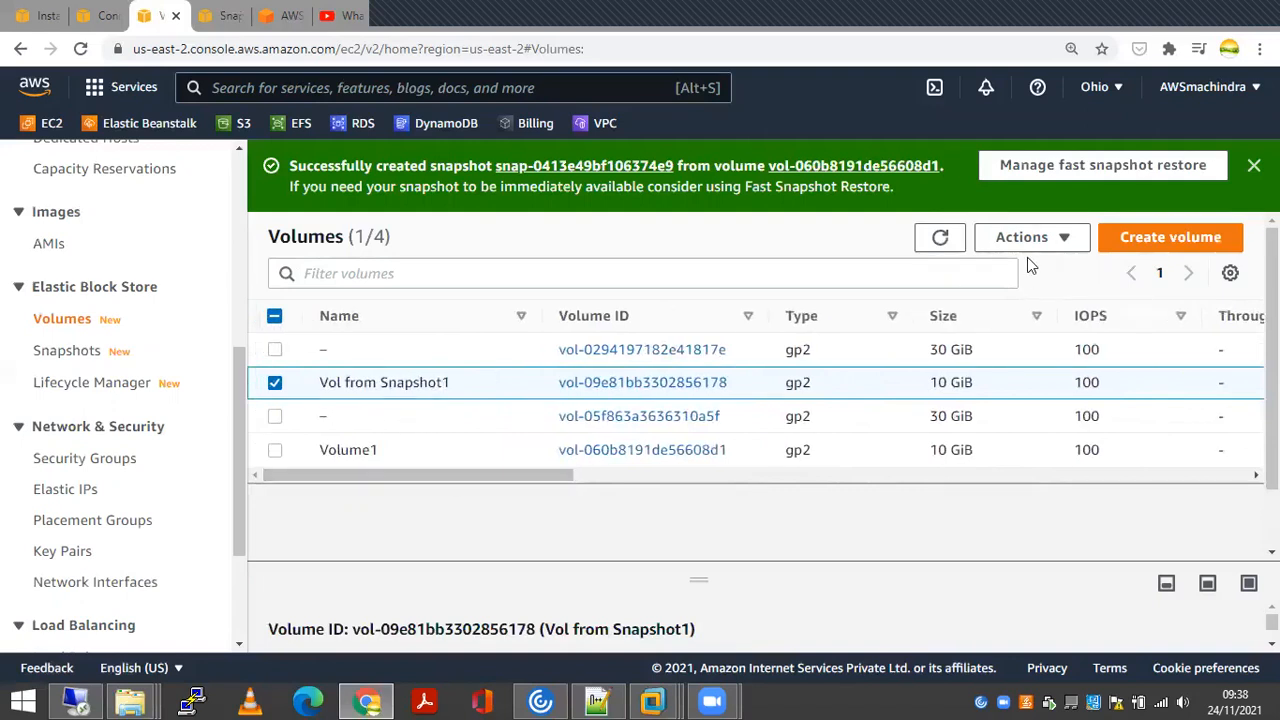
pyautogui.click(1055, 246)
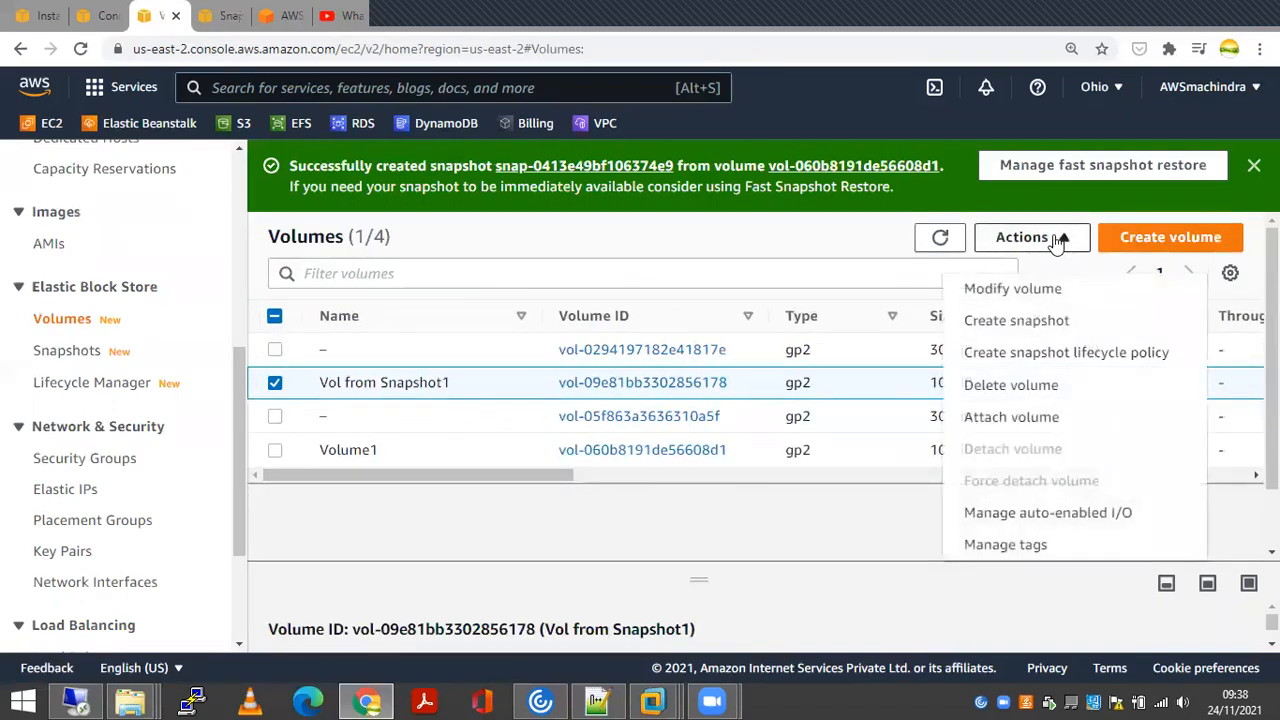
pyautogui.click(1035, 425)
pyautogui.scroll(-3, 553, 360)
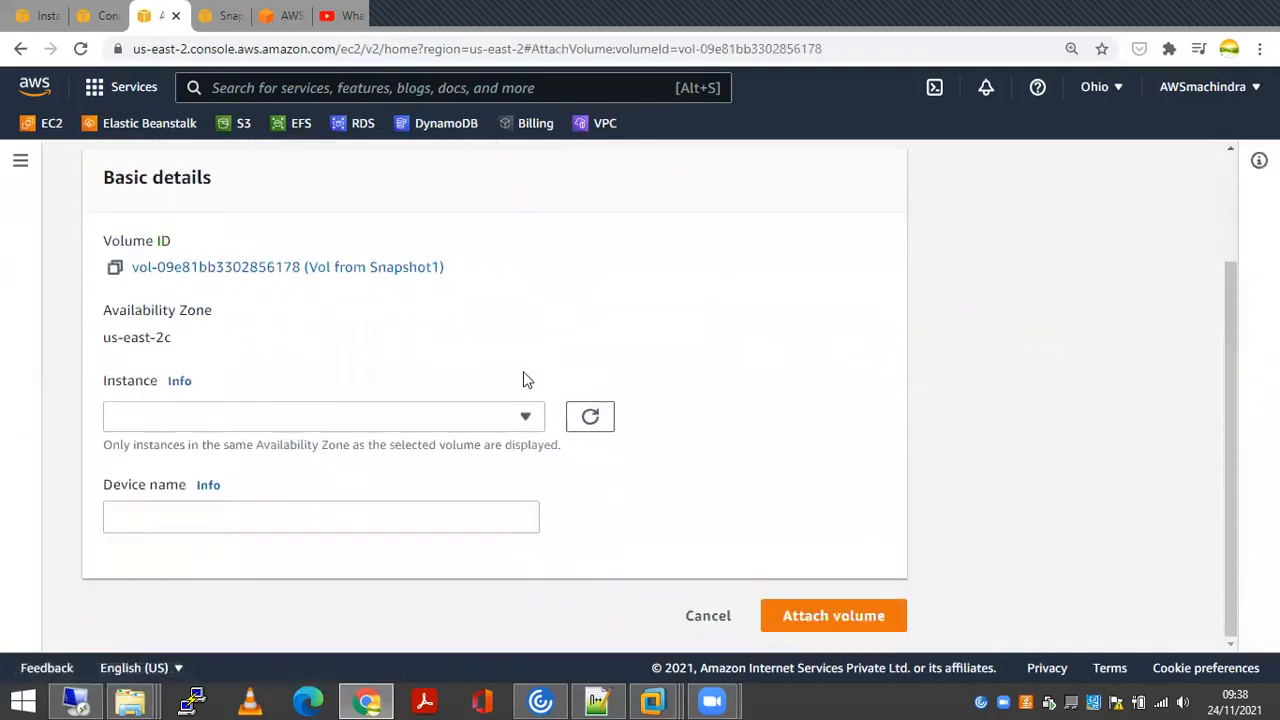
pyautogui.click(497, 420)
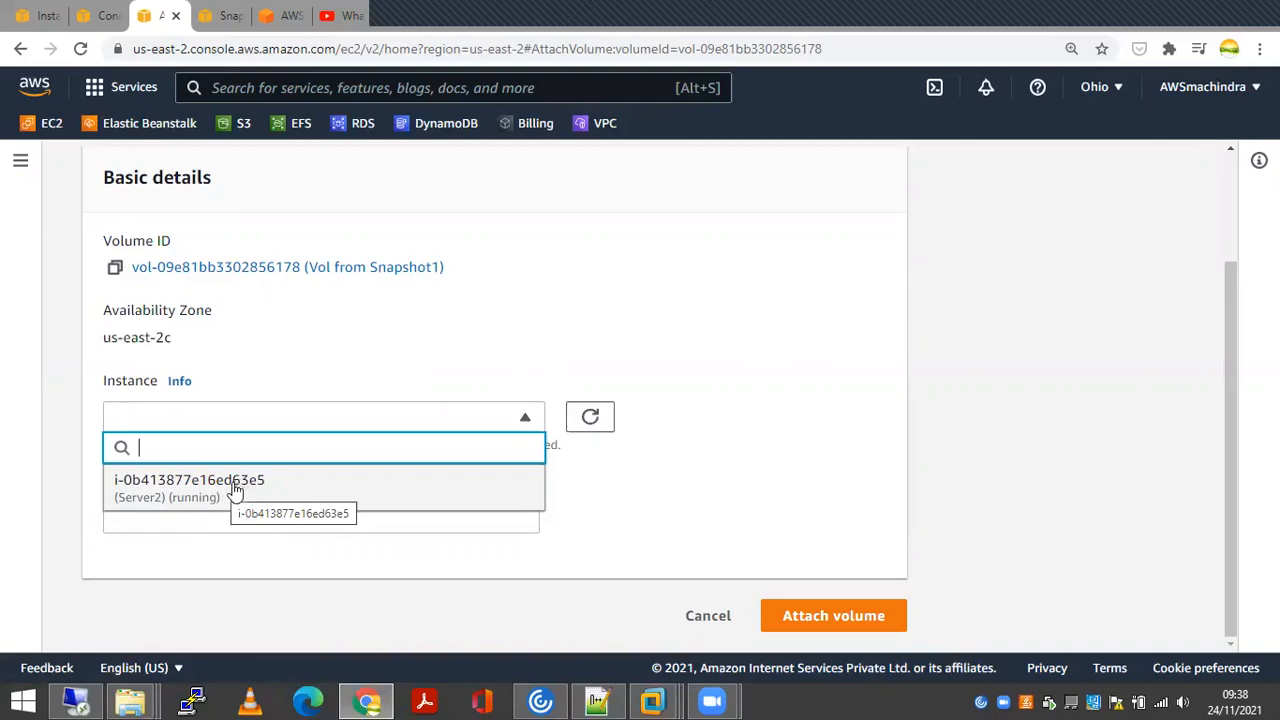
pyautogui.click(229, 492)
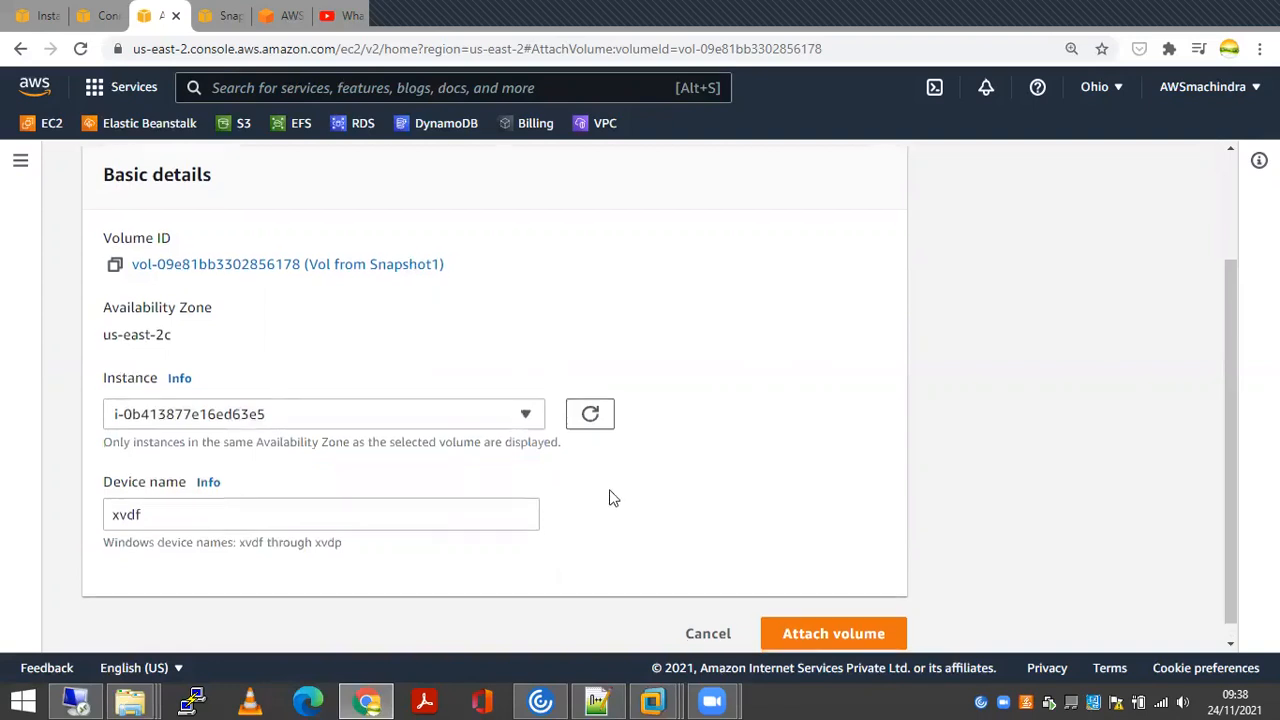
pyautogui.scroll(-1, 610, 500)
pyautogui.click(836, 620)
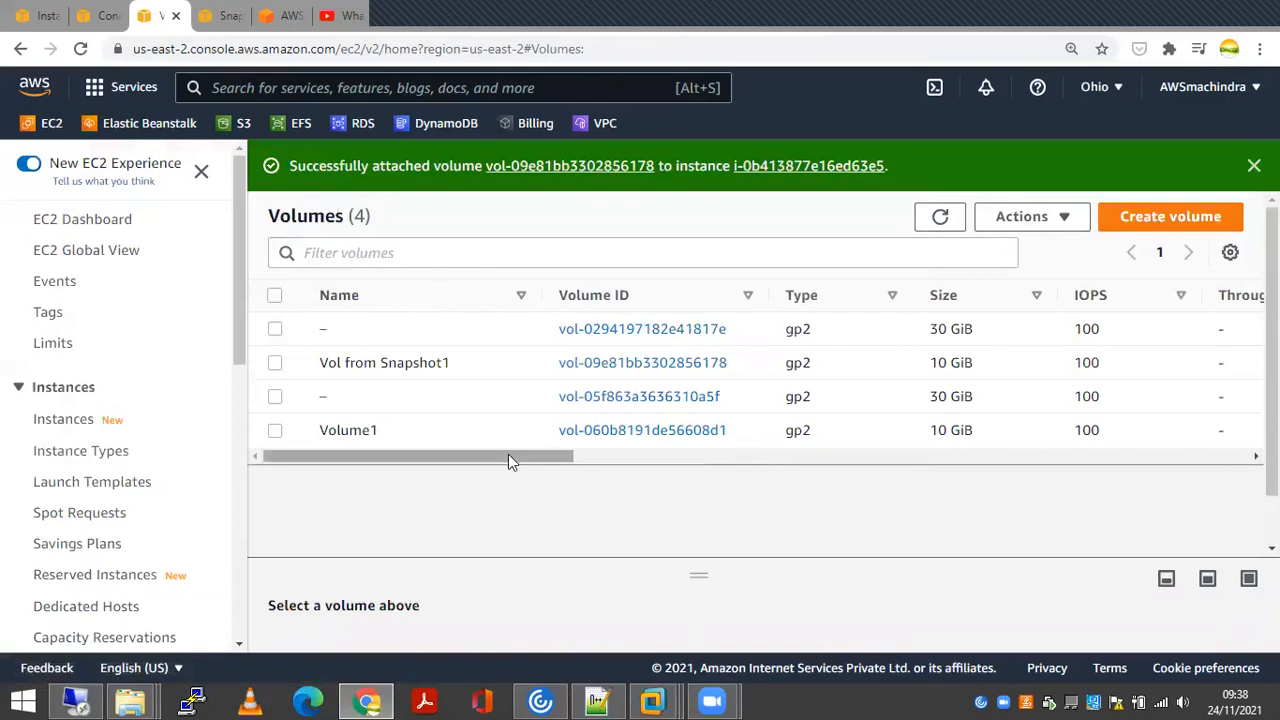
# Start a remote desktop connection with the Server2.rdp file in the AWS-Demos folder
pyautogui.moveTo(130, 700)
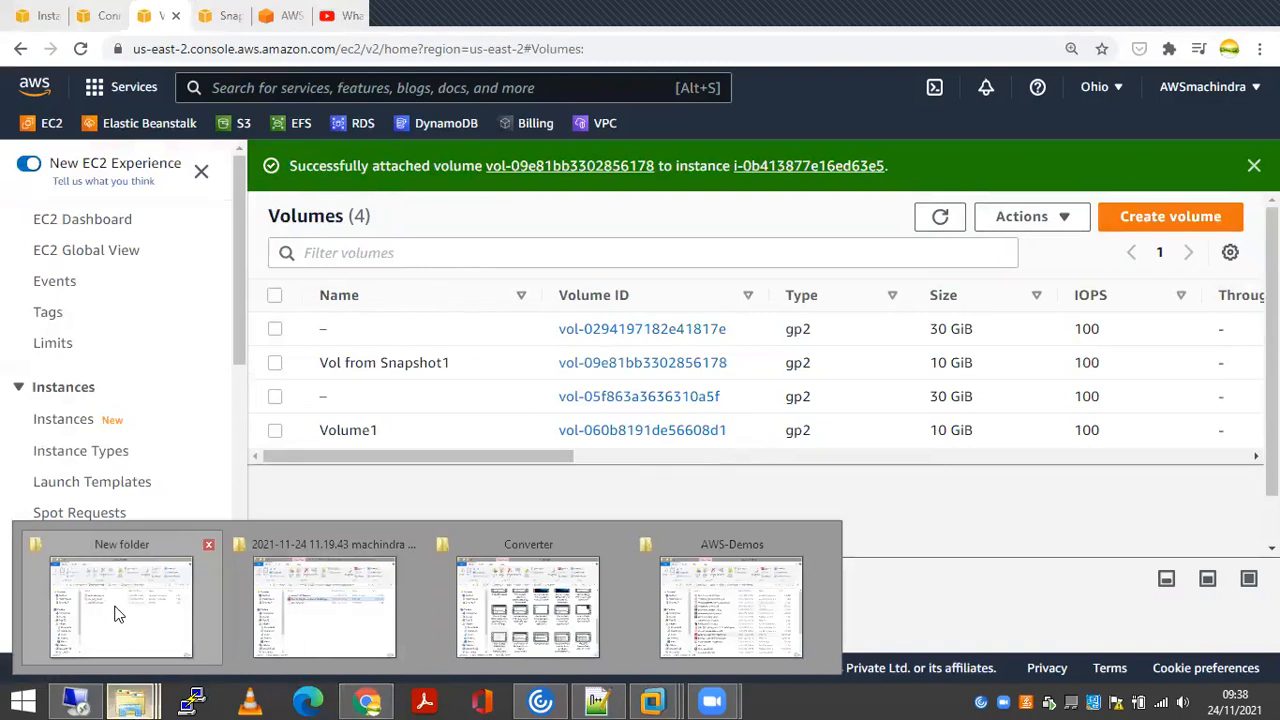
pyautogui.click(729, 602)
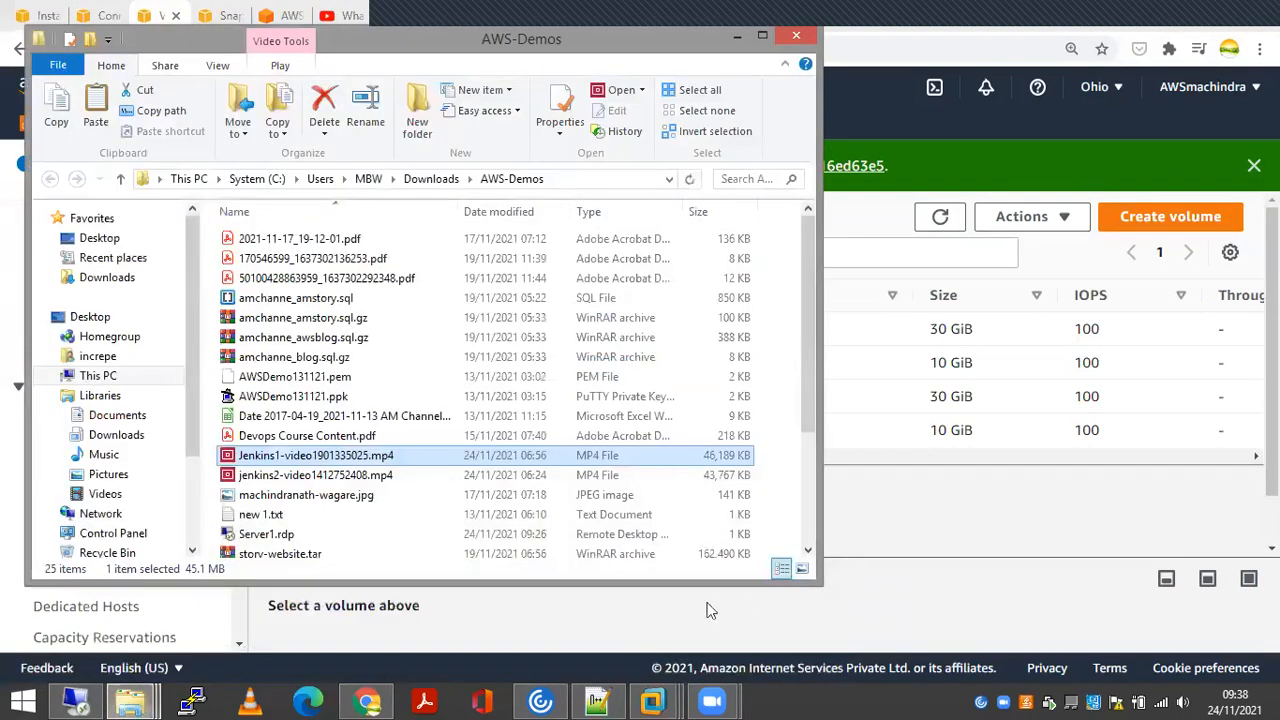
pyautogui.scroll(-3, 416, 440)
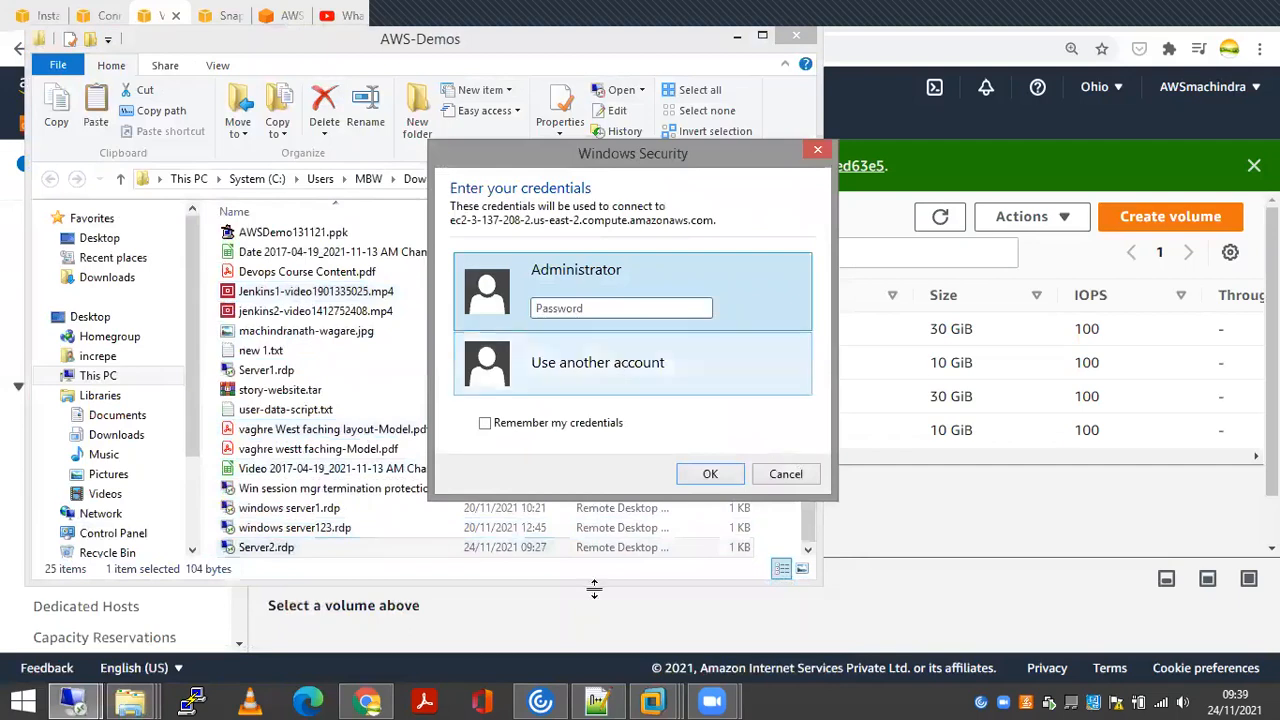
# Copy the Server 2 password from the Notepad++ notes, paste it as the Administrator password and connect despite the certificate warning
pyautogui.click(597, 701)
pyautogui.moveTo(457, 170); pyautogui.dragTo(148, 174)
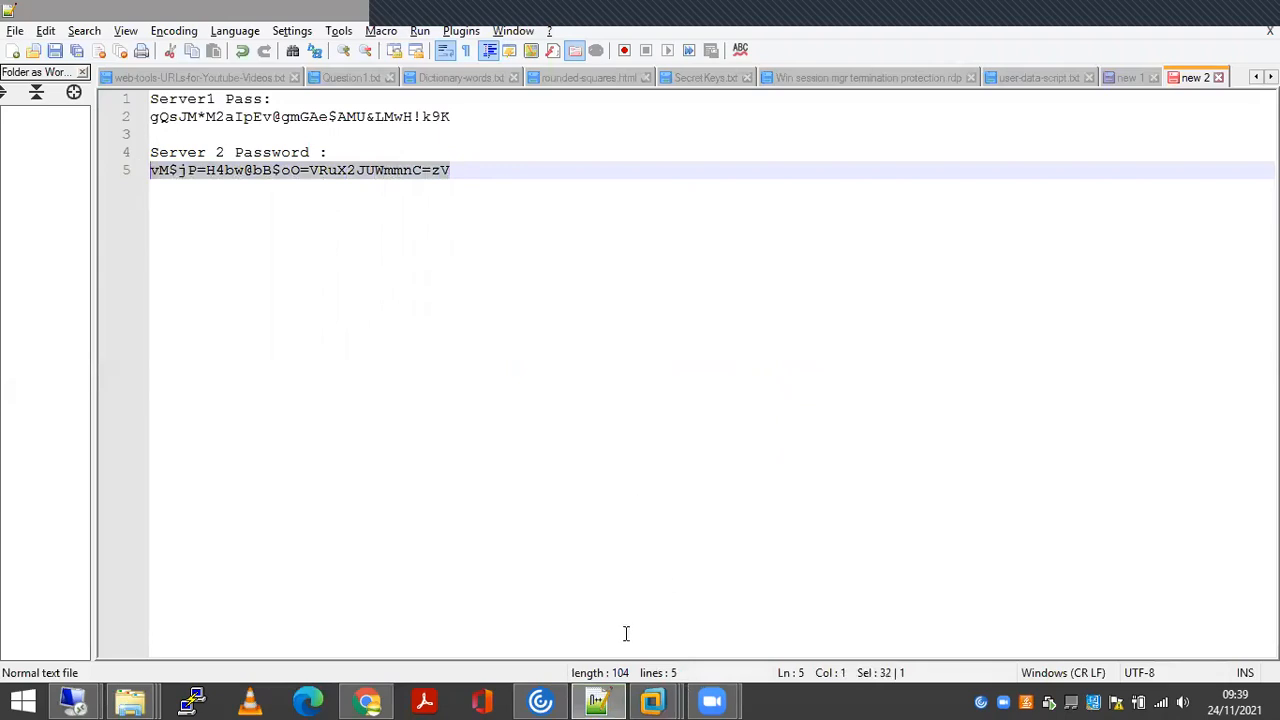
pyautogui.moveTo(100, 698)
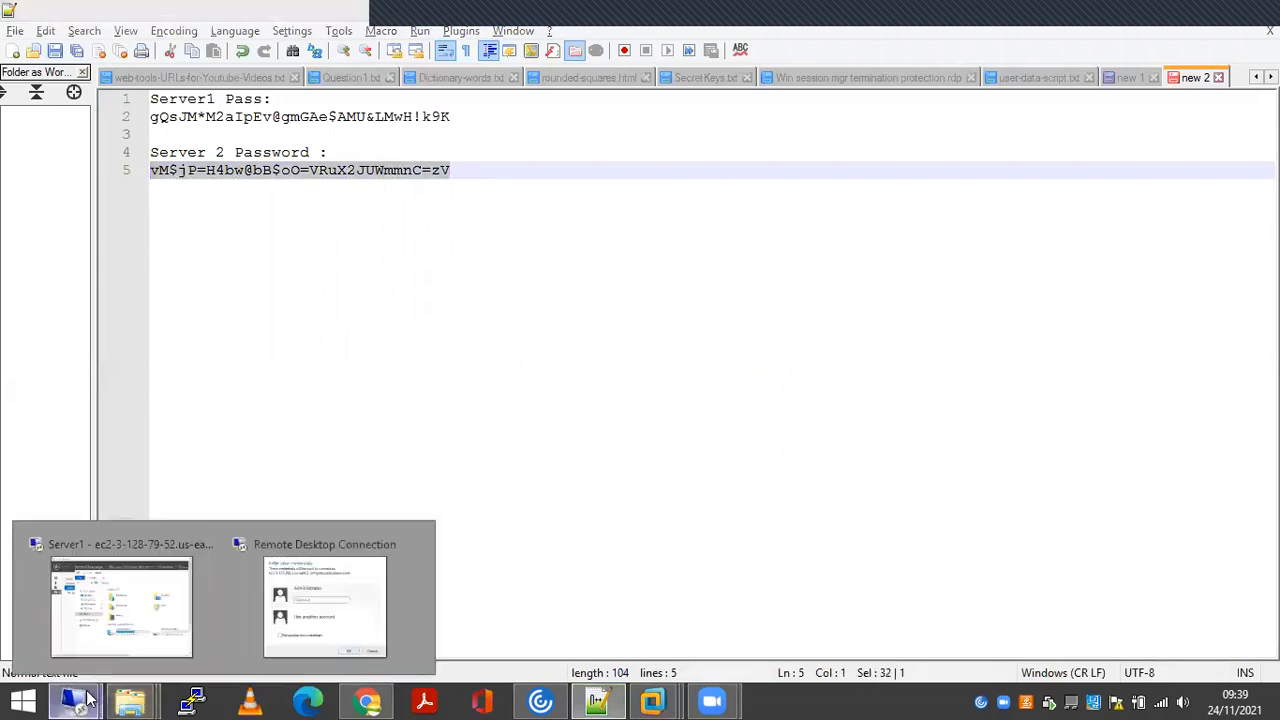
pyautogui.click(368, 606)
pyautogui.click(633, 310)
pyautogui.hotkey('ctrl', 'v')
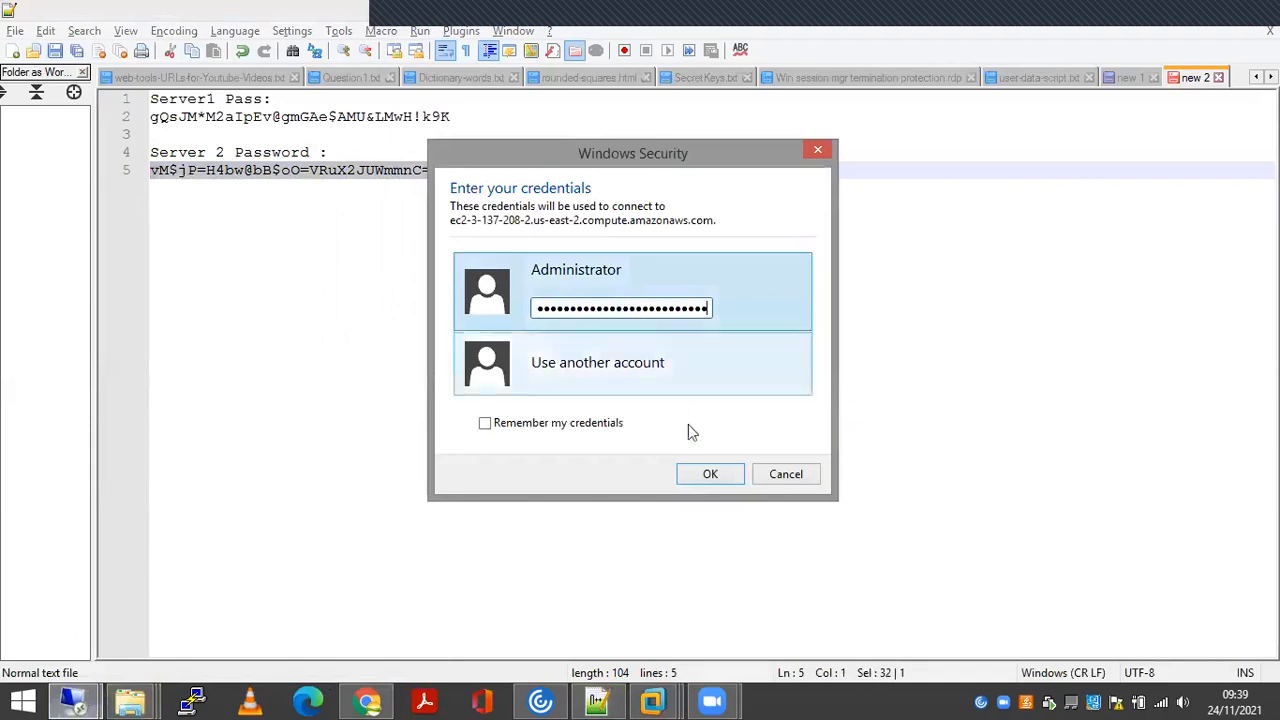
pyautogui.click(710, 474)
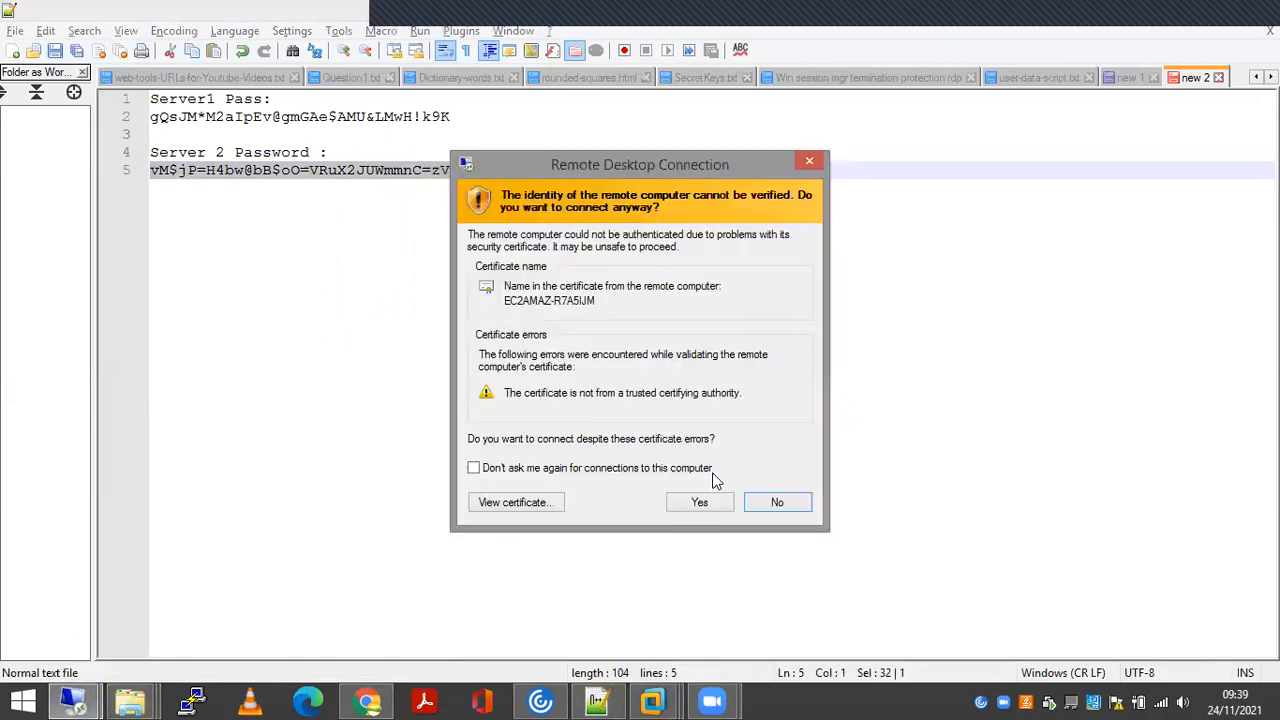
pyautogui.click(710, 504)
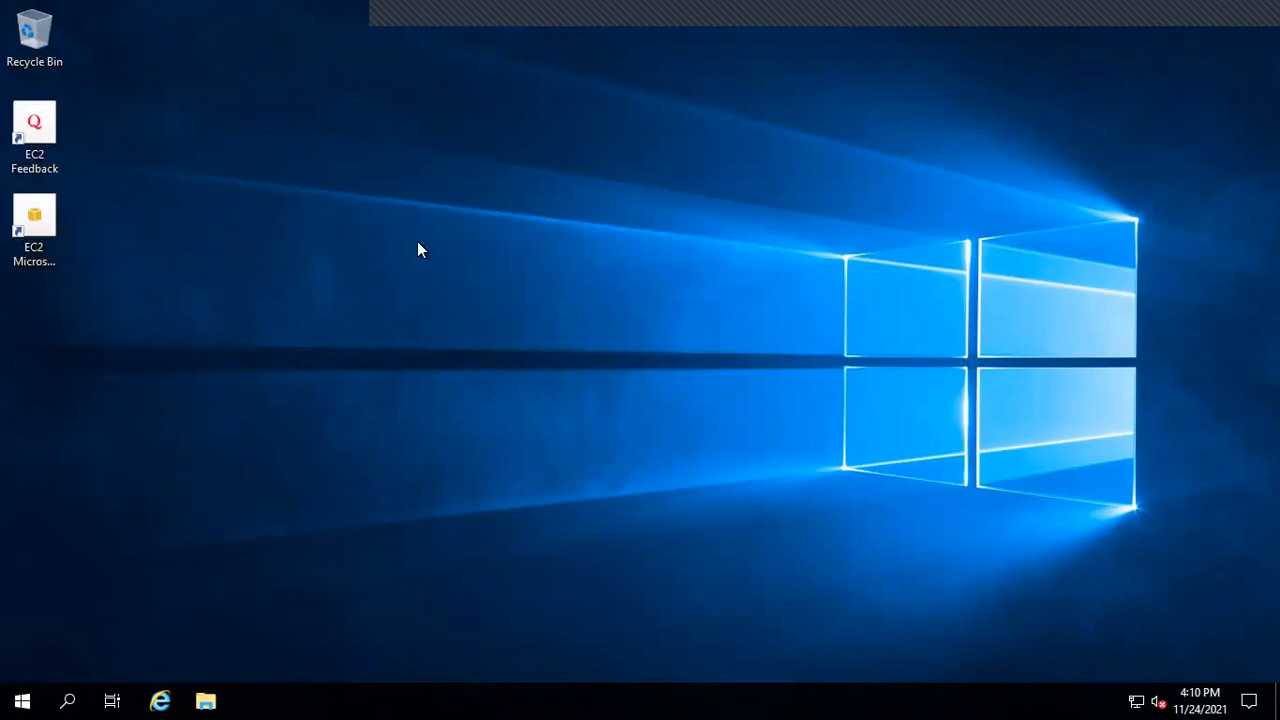
# Search for Server Manager on Server2, open it and dismiss the Windows Admin Center message
pyautogui.press('super+s')
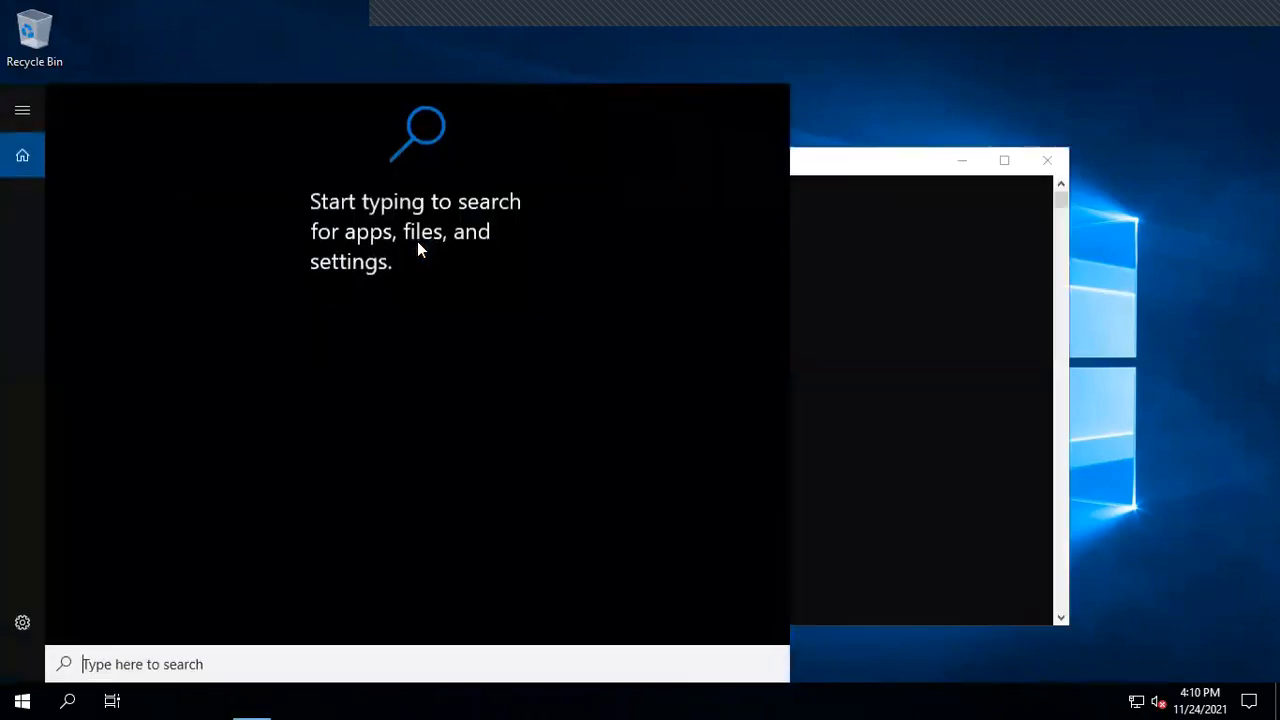
pyautogui.write('s')
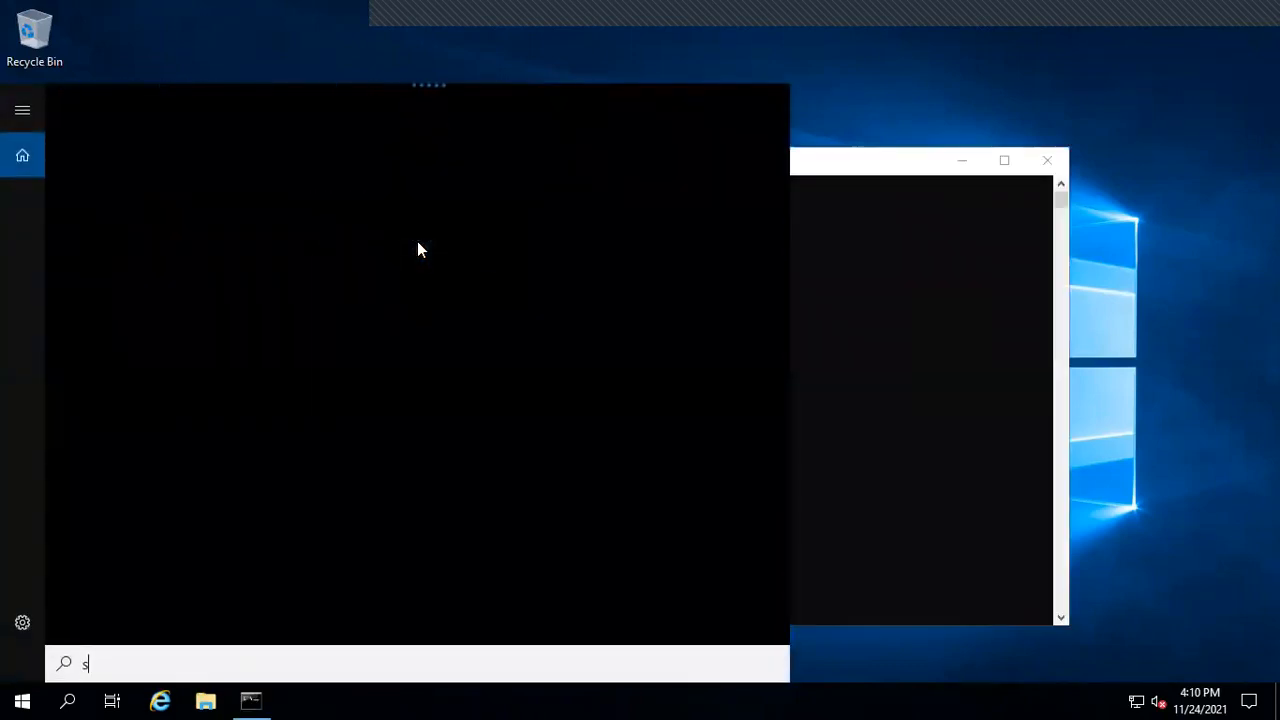
pyautogui.write('erver')
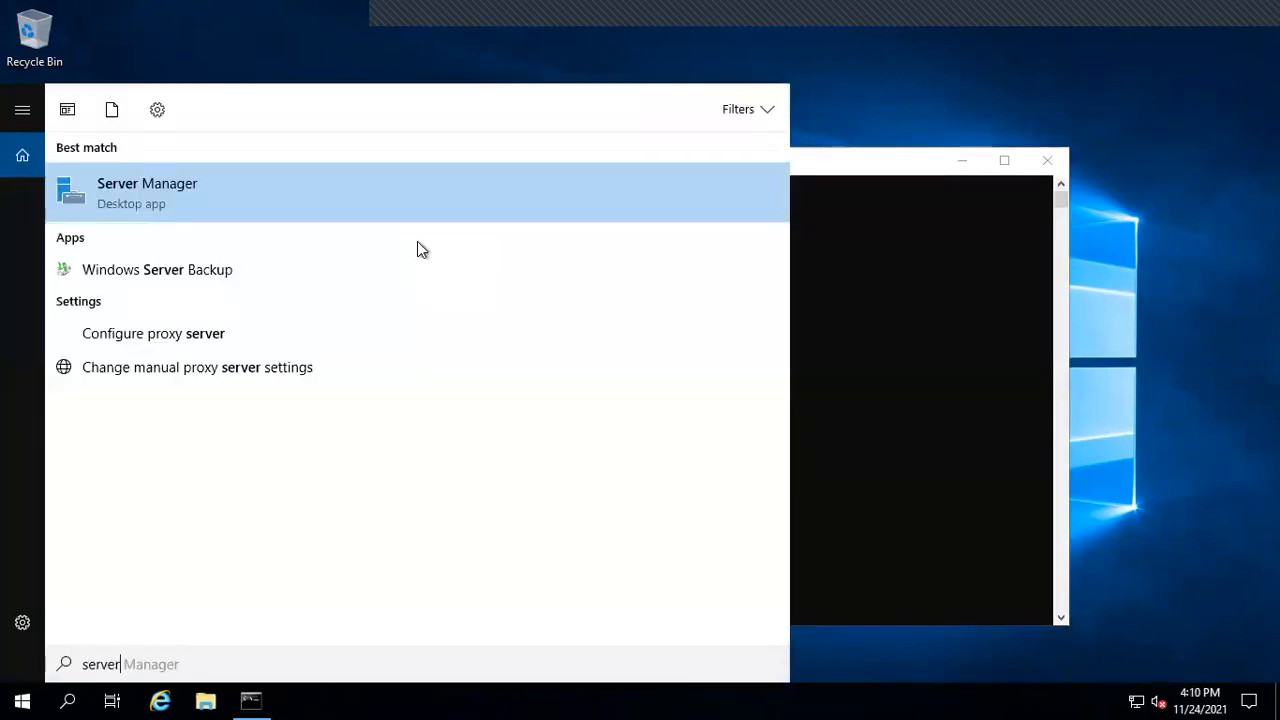
pyautogui.click(241, 198)
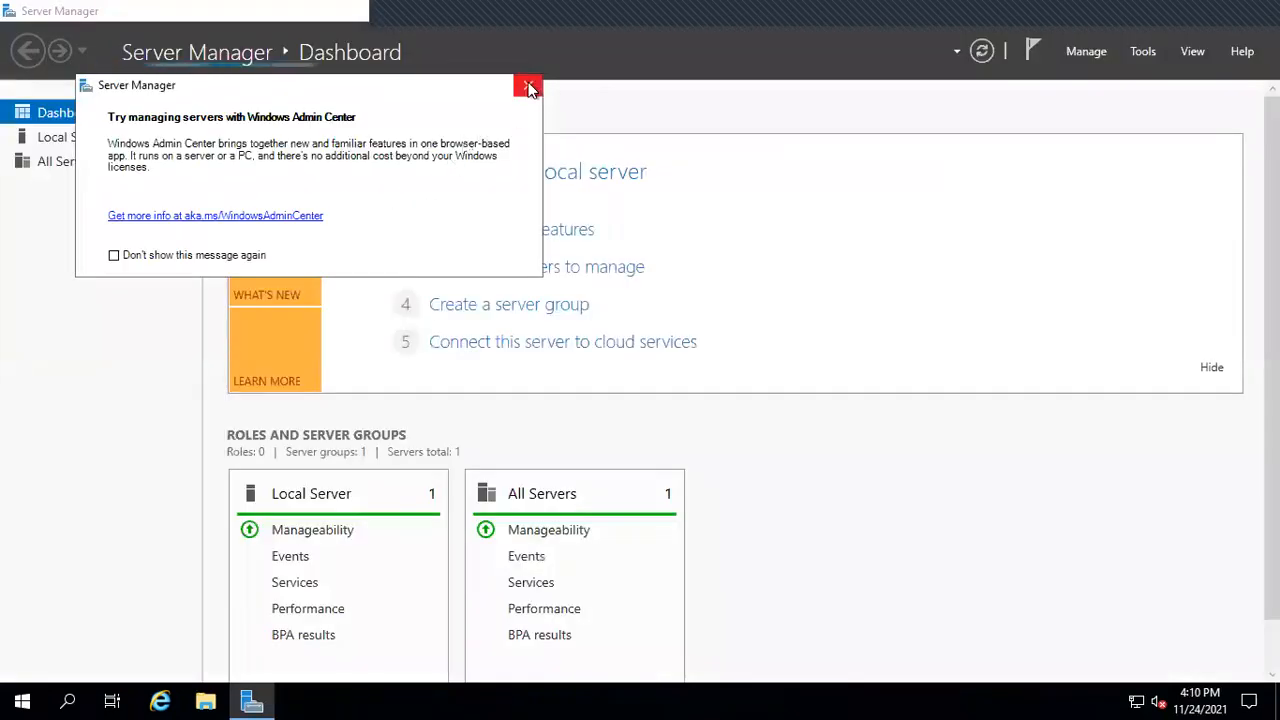
pyautogui.click(529, 88)
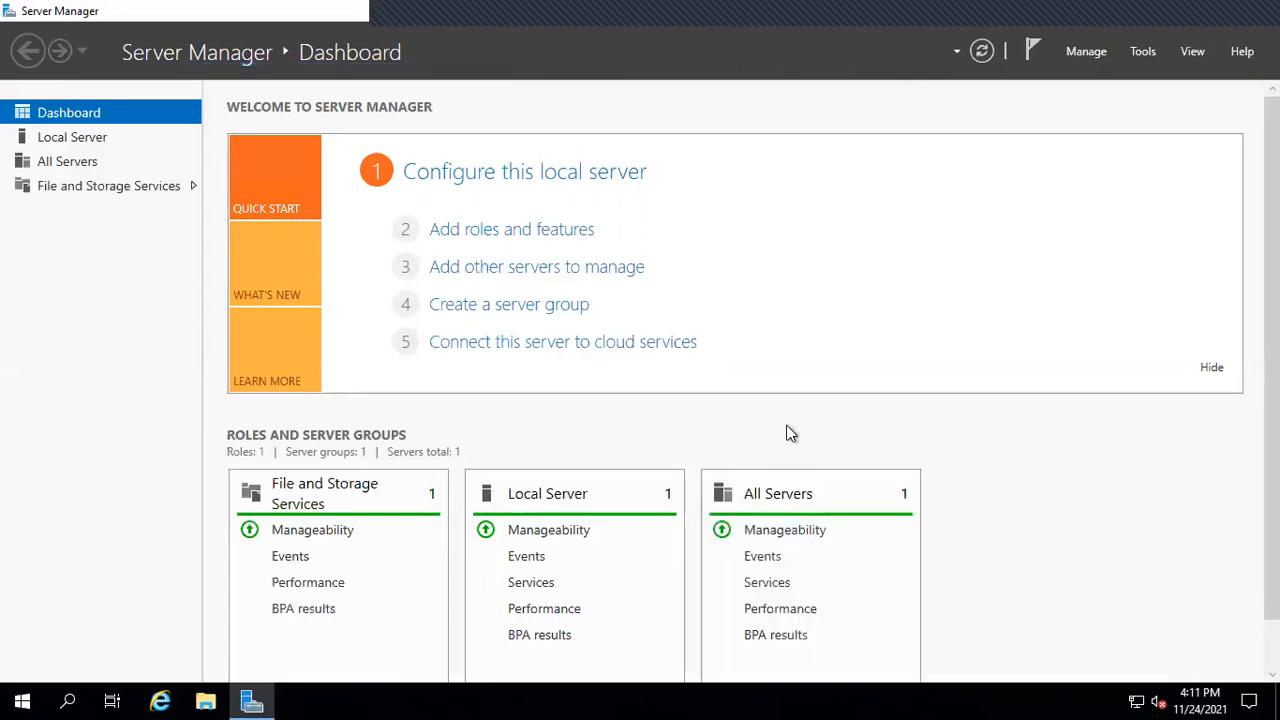
# Bring the offline 10 GB disk online from the Disks page of File and Storage Services, accepting the data-loss warning
pyautogui.click(106, 188)
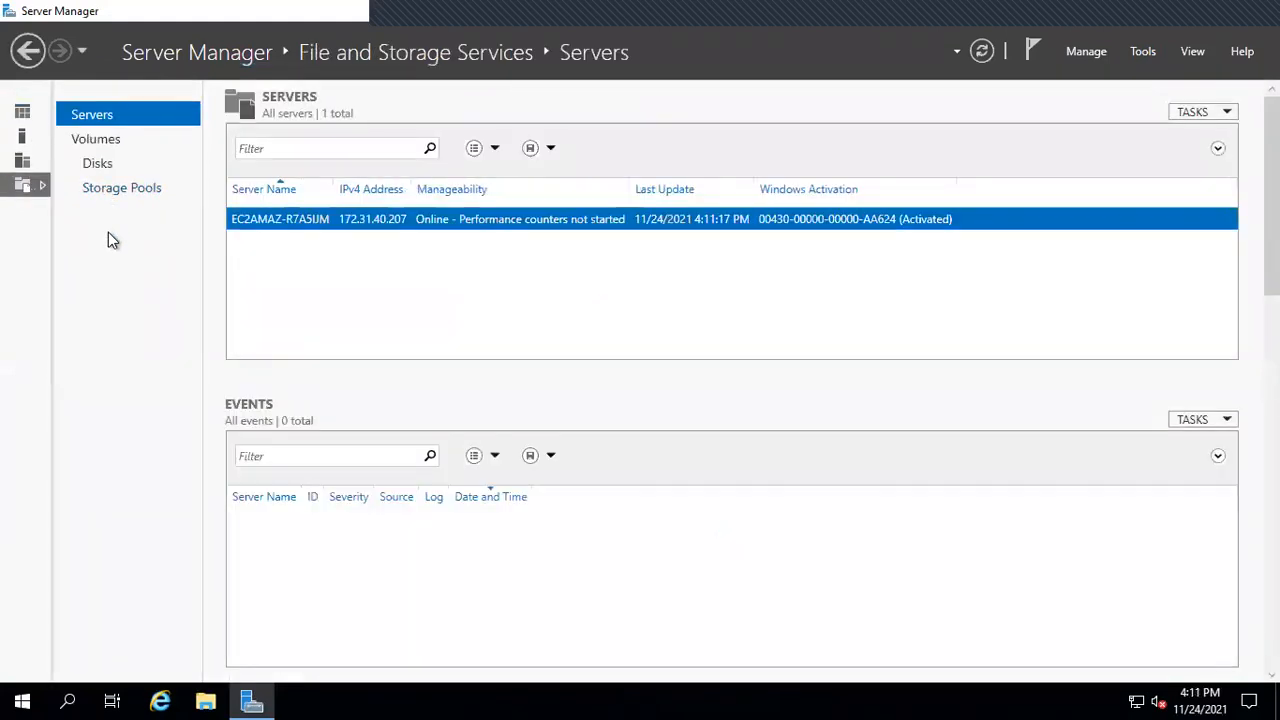
pyautogui.click(102, 164)
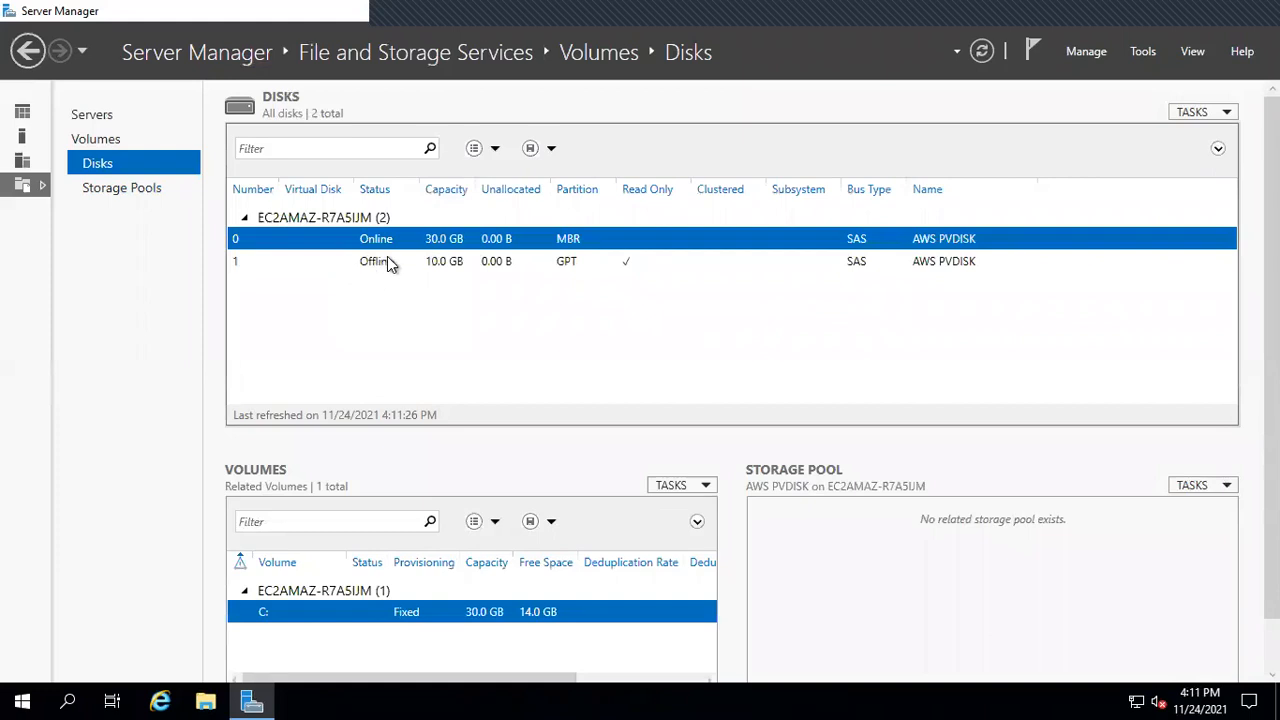
pyautogui.click(388, 261)
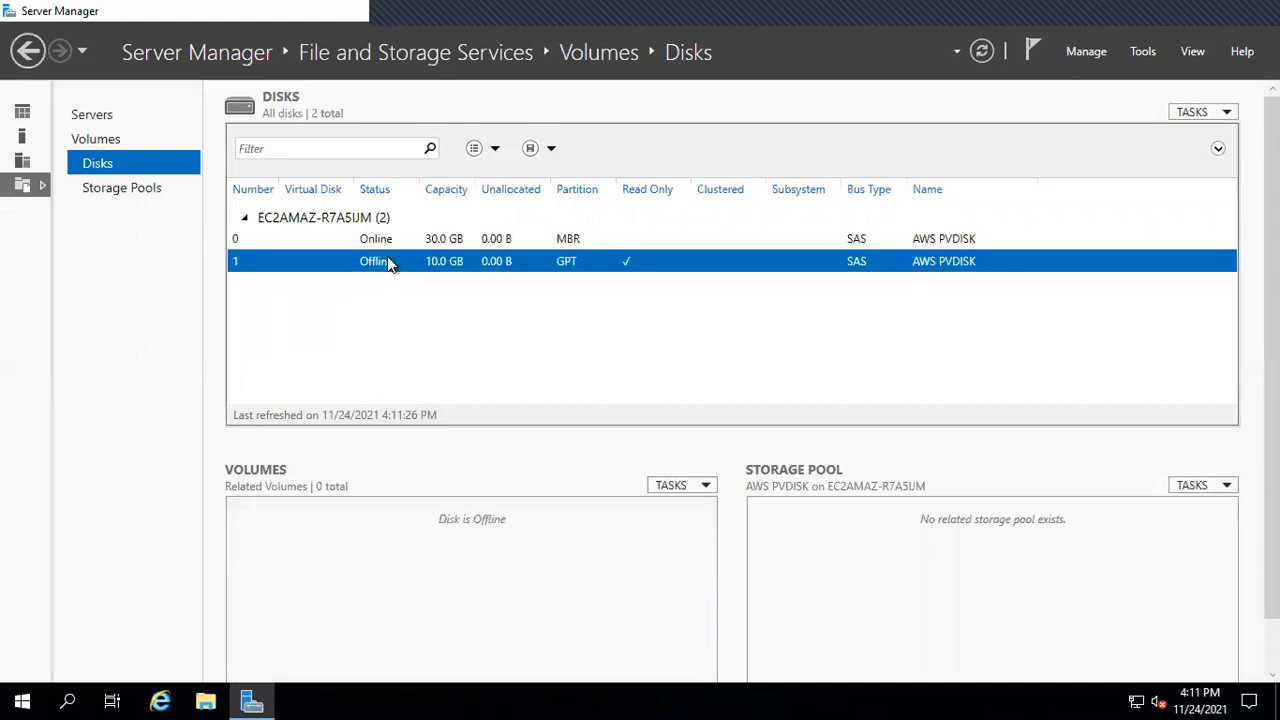
pyautogui.rightClick(388, 263)
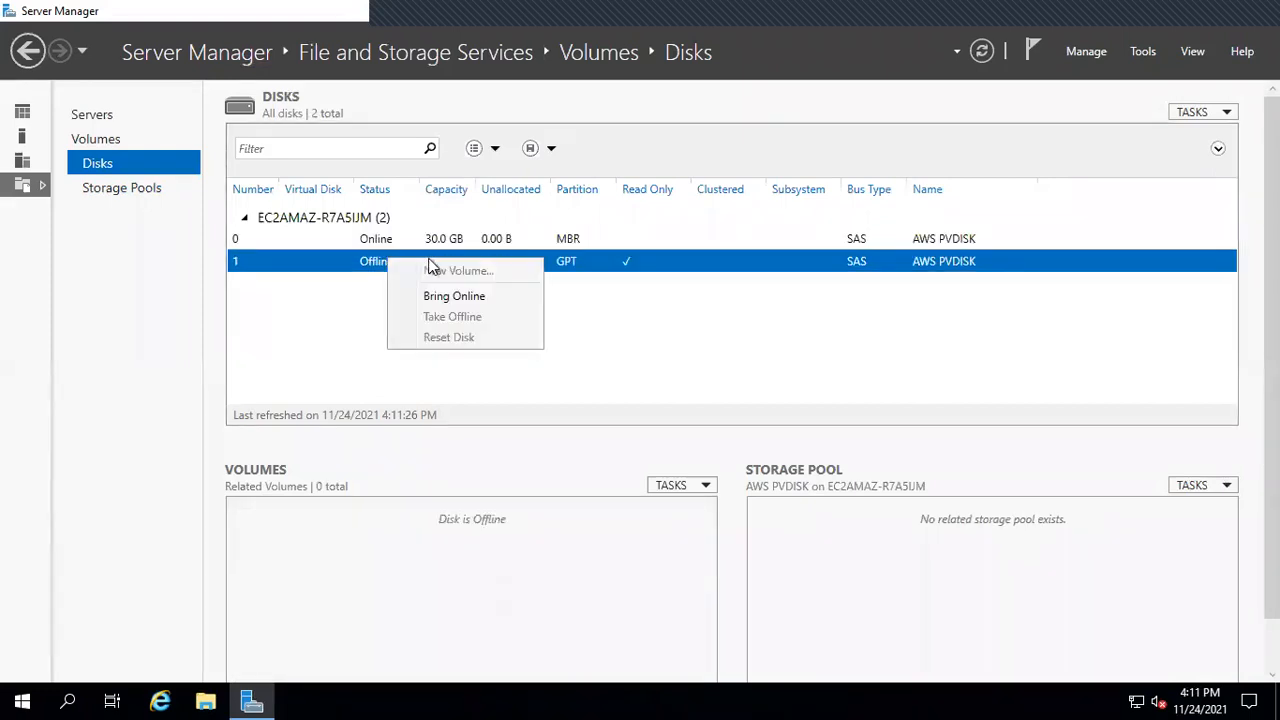
pyautogui.click(462, 295)
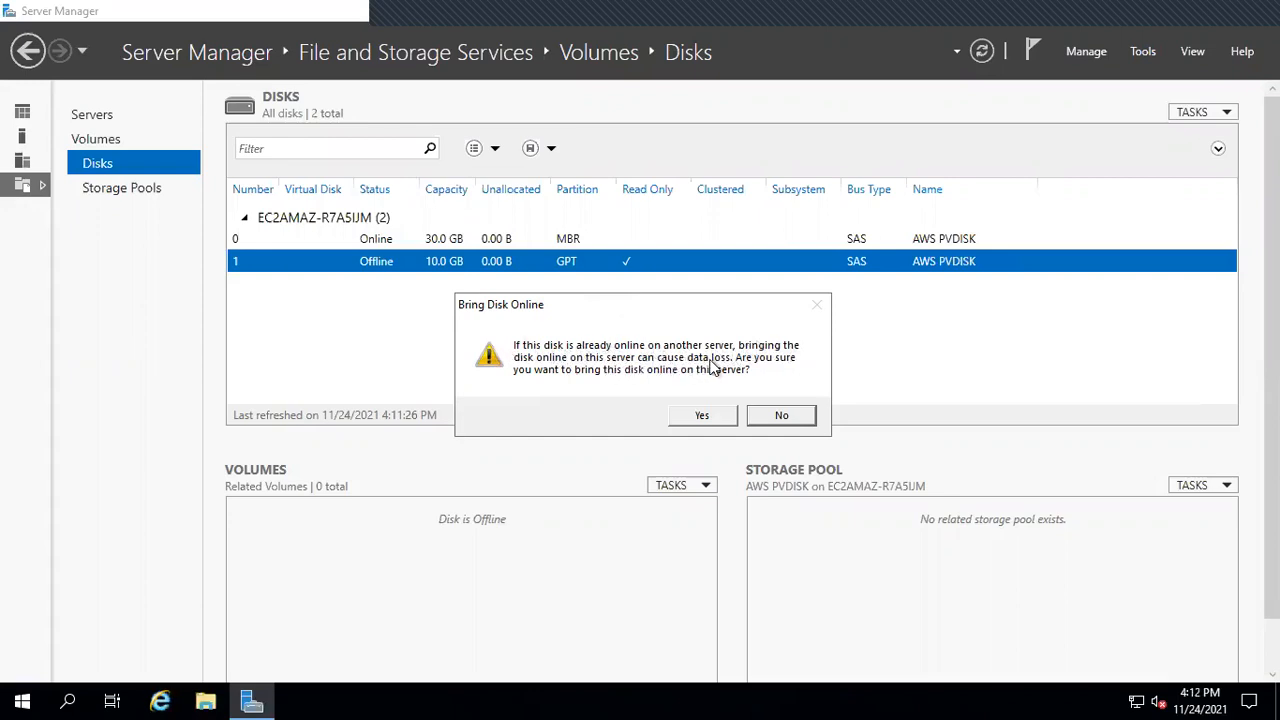
pyautogui.click(703, 418)
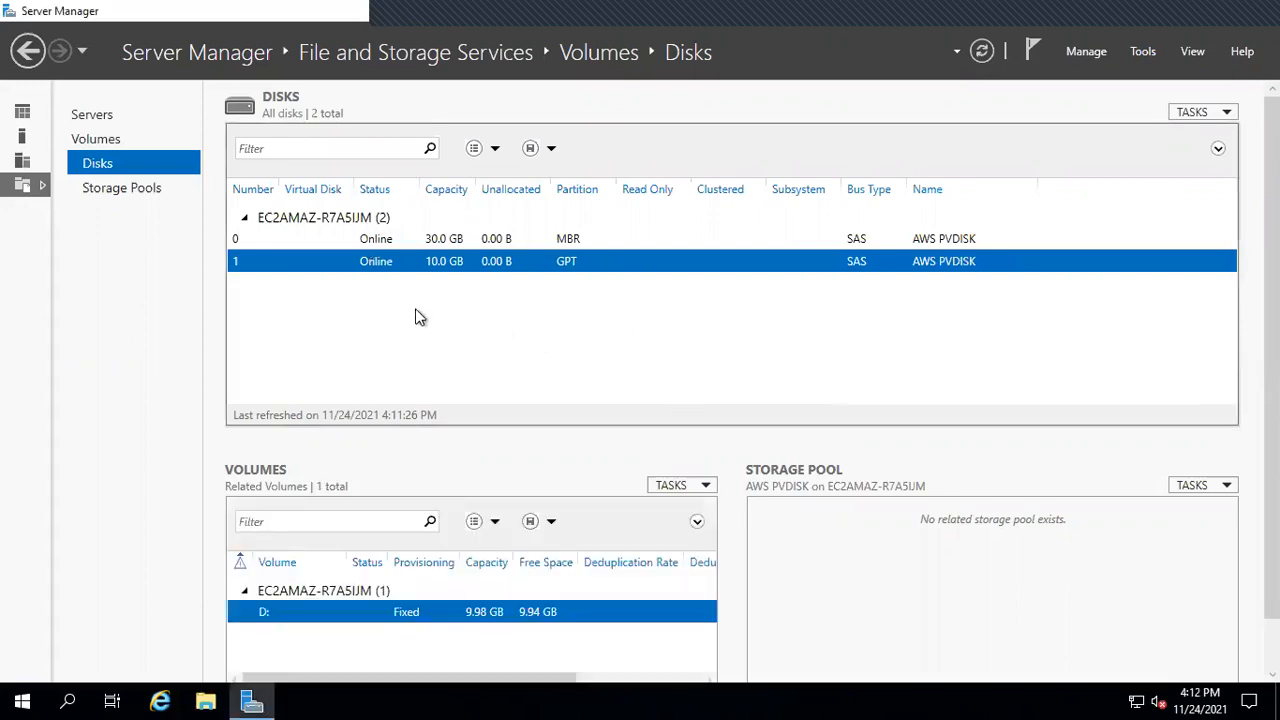
pyautogui.rightClick(328, 263)
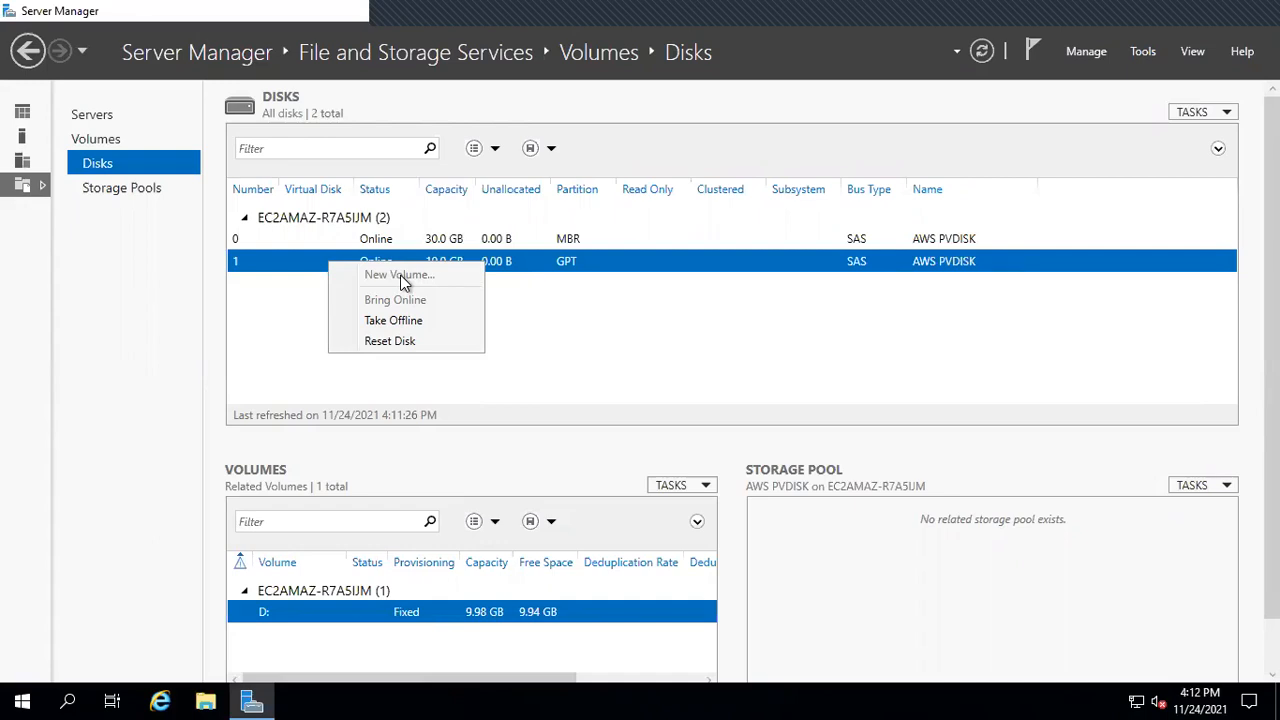
pyautogui.click(552, 303)
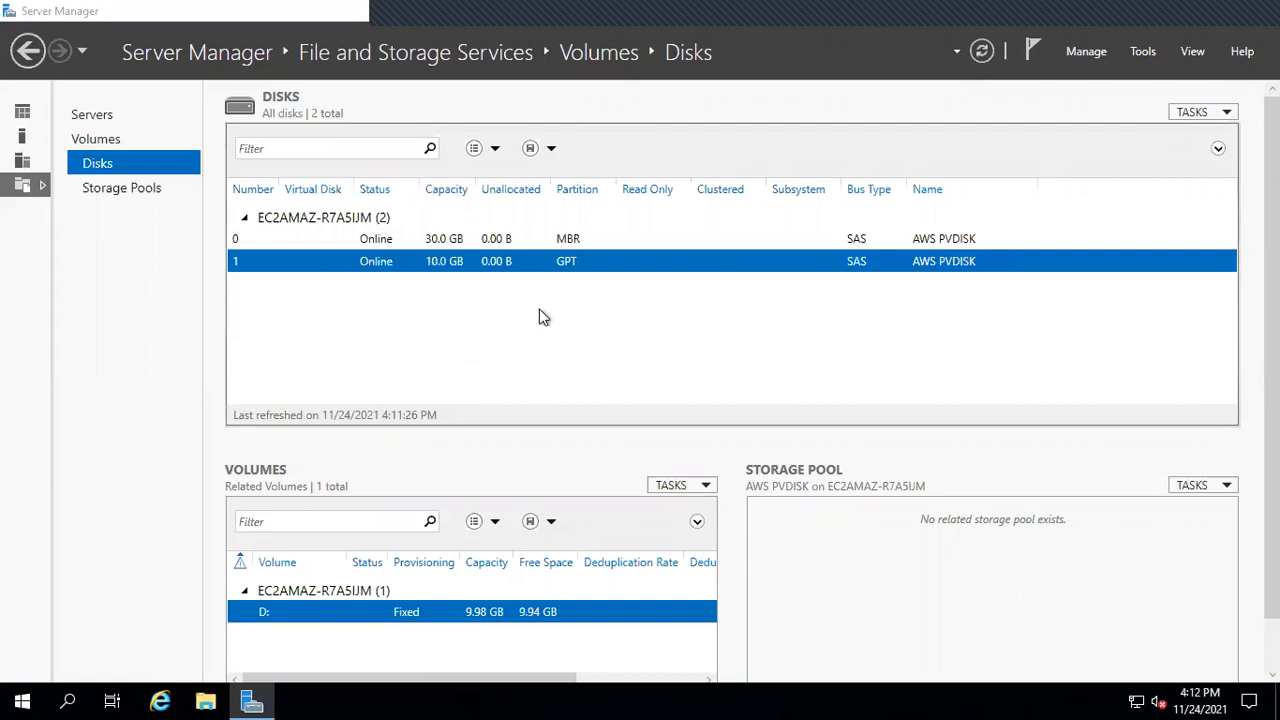
# Browse the files on New Volume (D:) in File Explorer, refresh the folder and close the window
pyautogui.press('super+e')
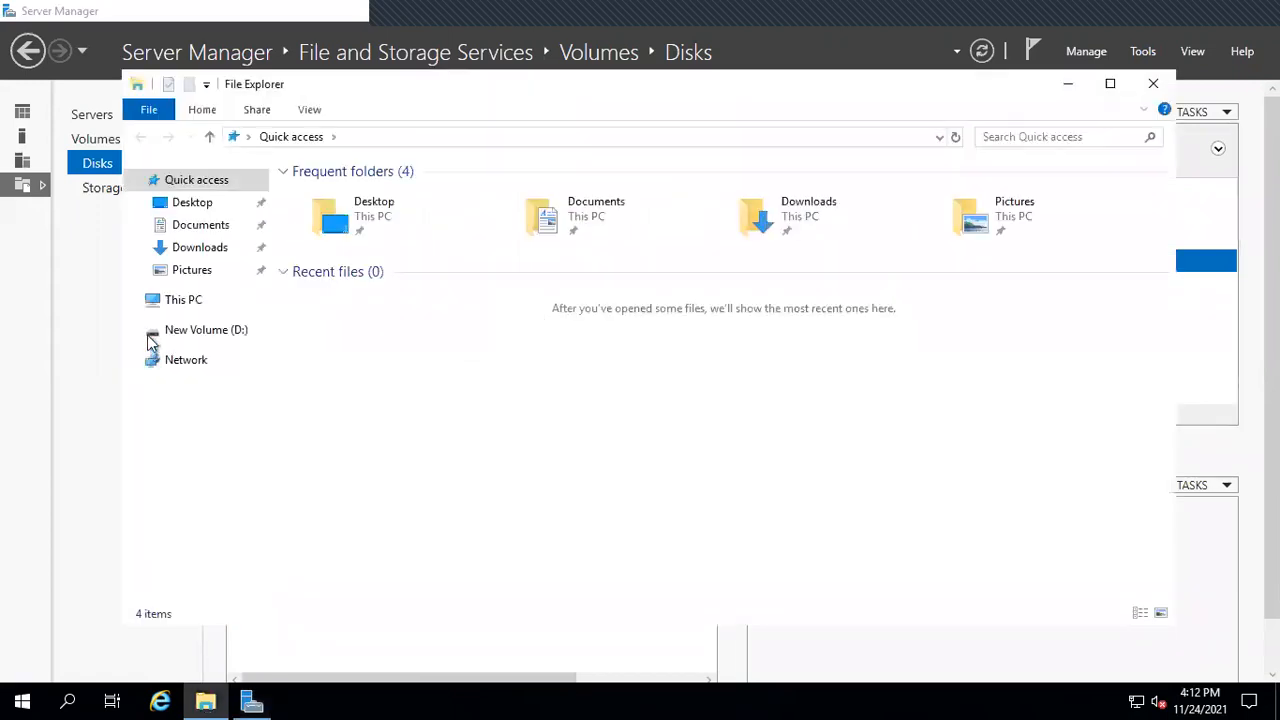
pyautogui.click(186, 302)
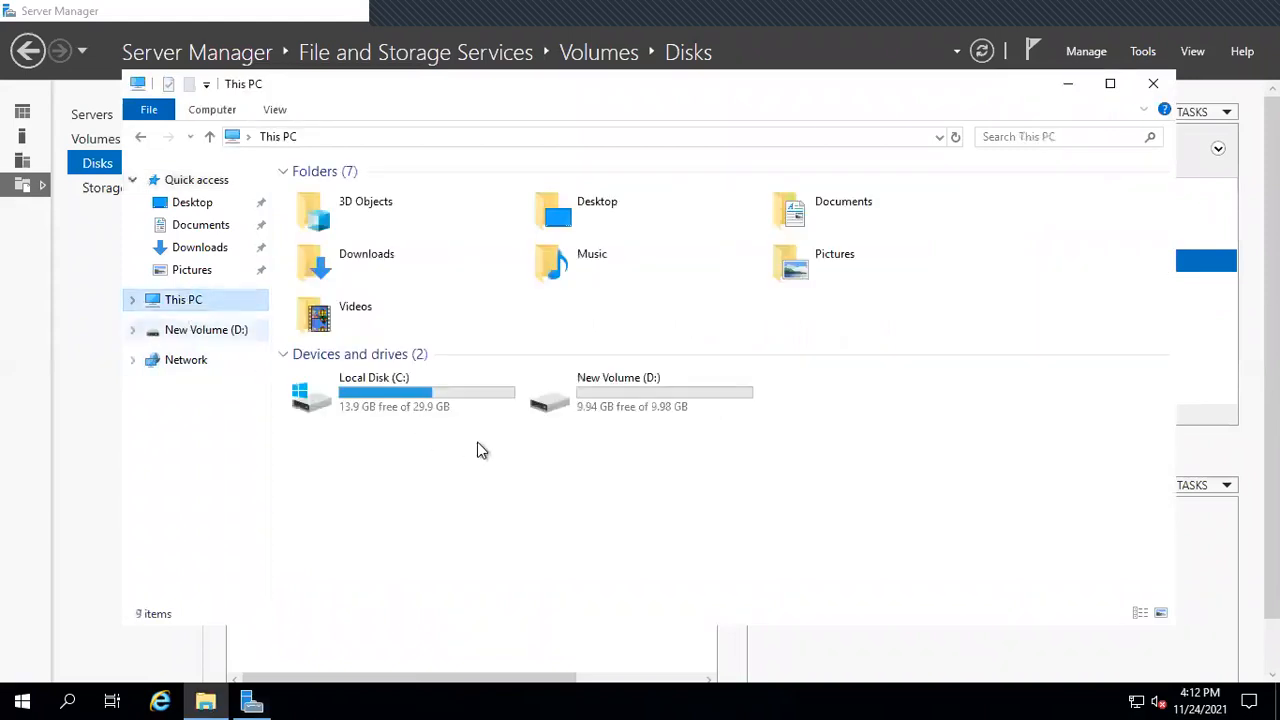
pyautogui.click(631, 389)
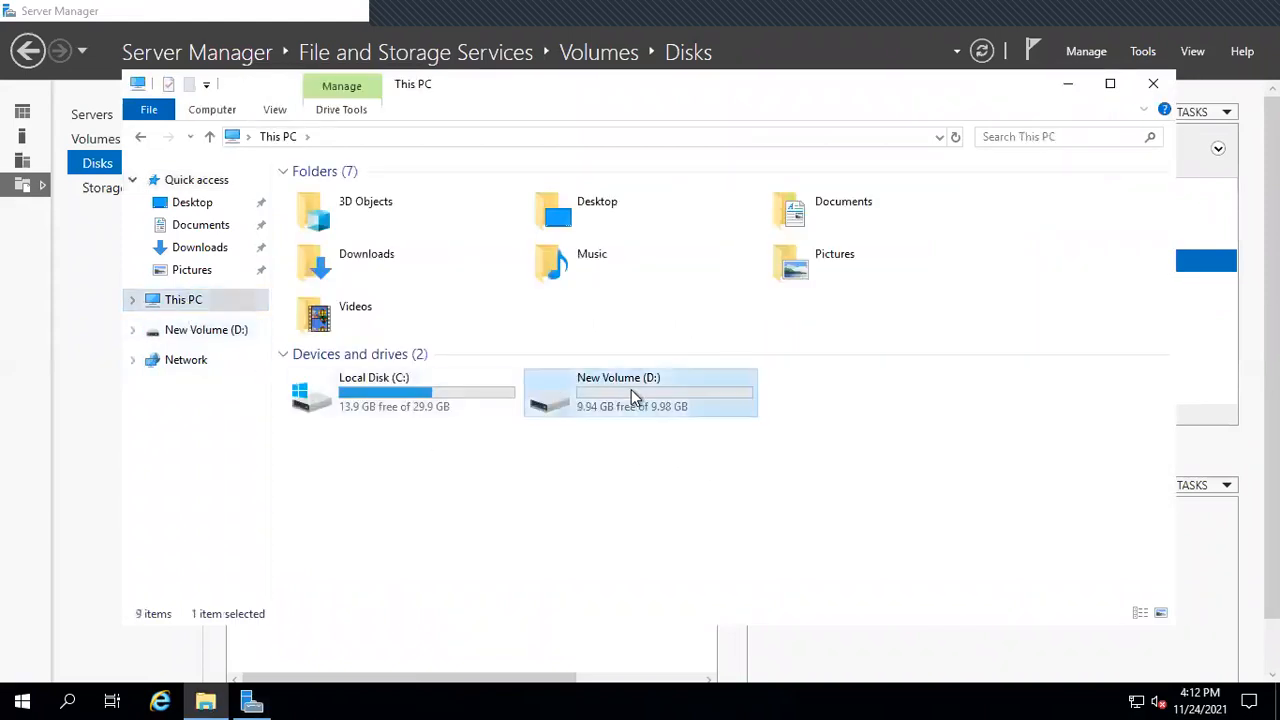
pyautogui.doubleClick(631, 398)
pyautogui.rightClick(521, 428)
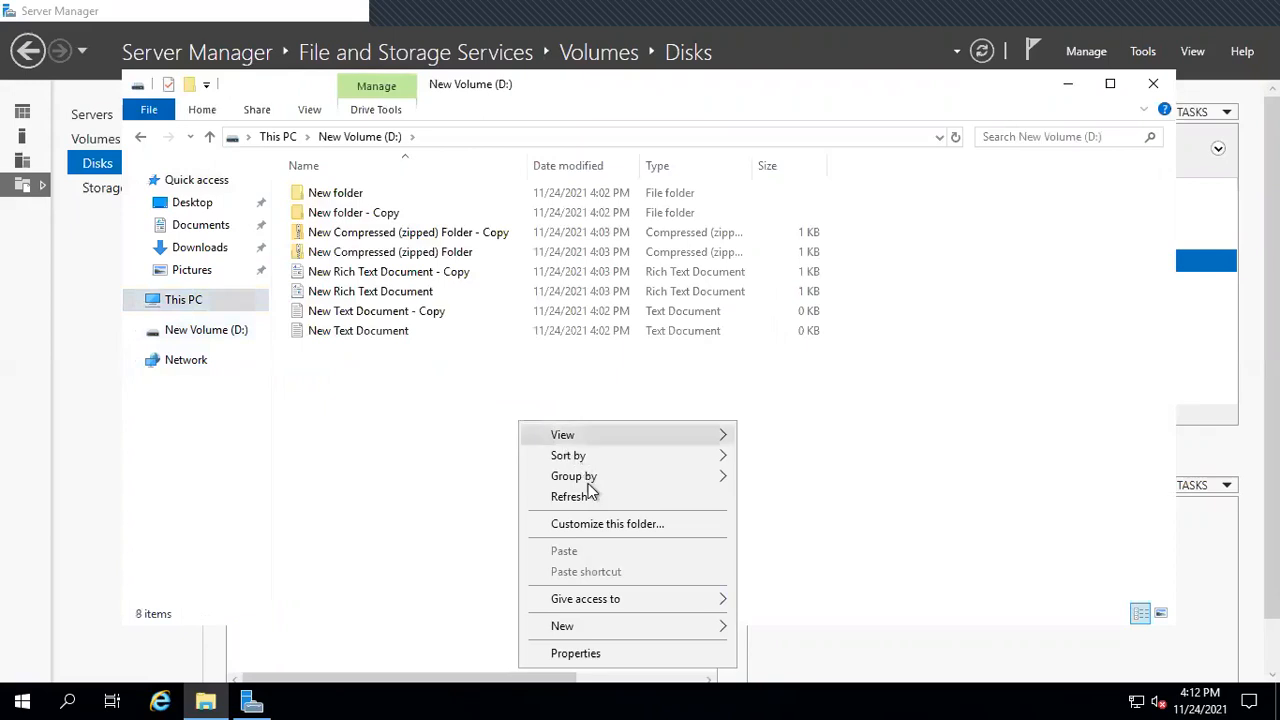
pyautogui.click(590, 500)
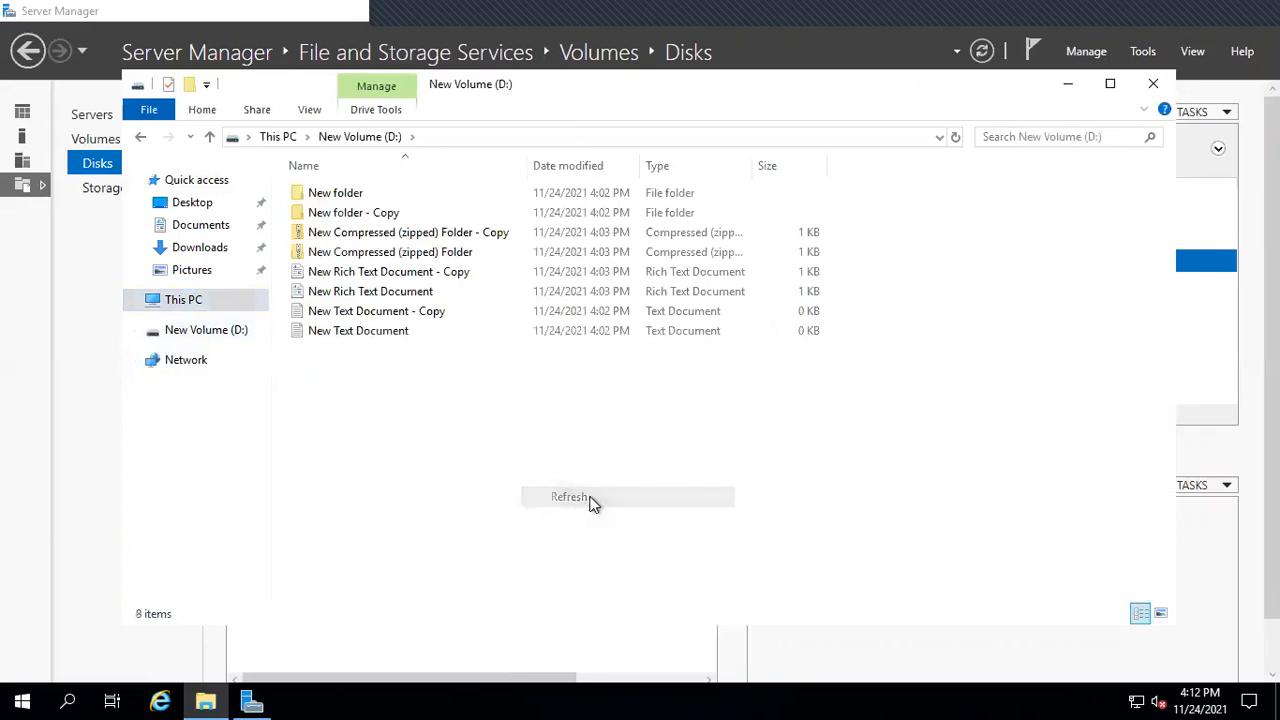
pyautogui.rightClick(550, 458)
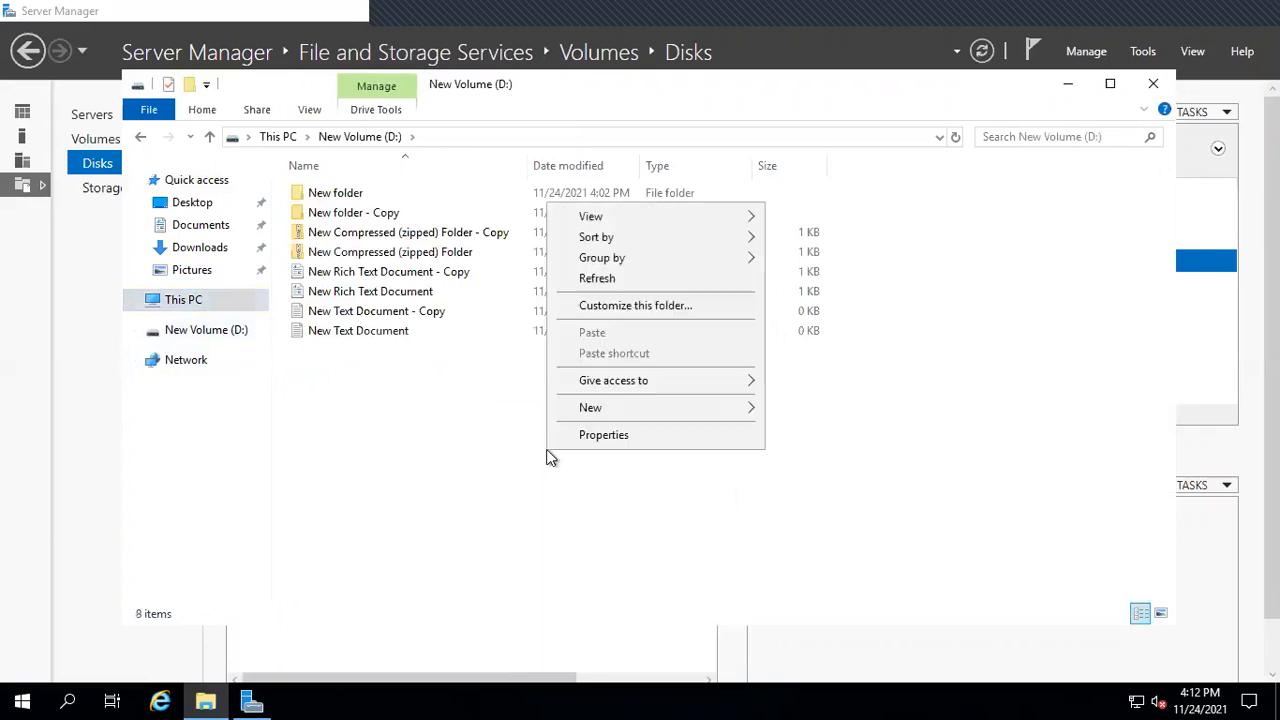
pyautogui.click(629, 279)
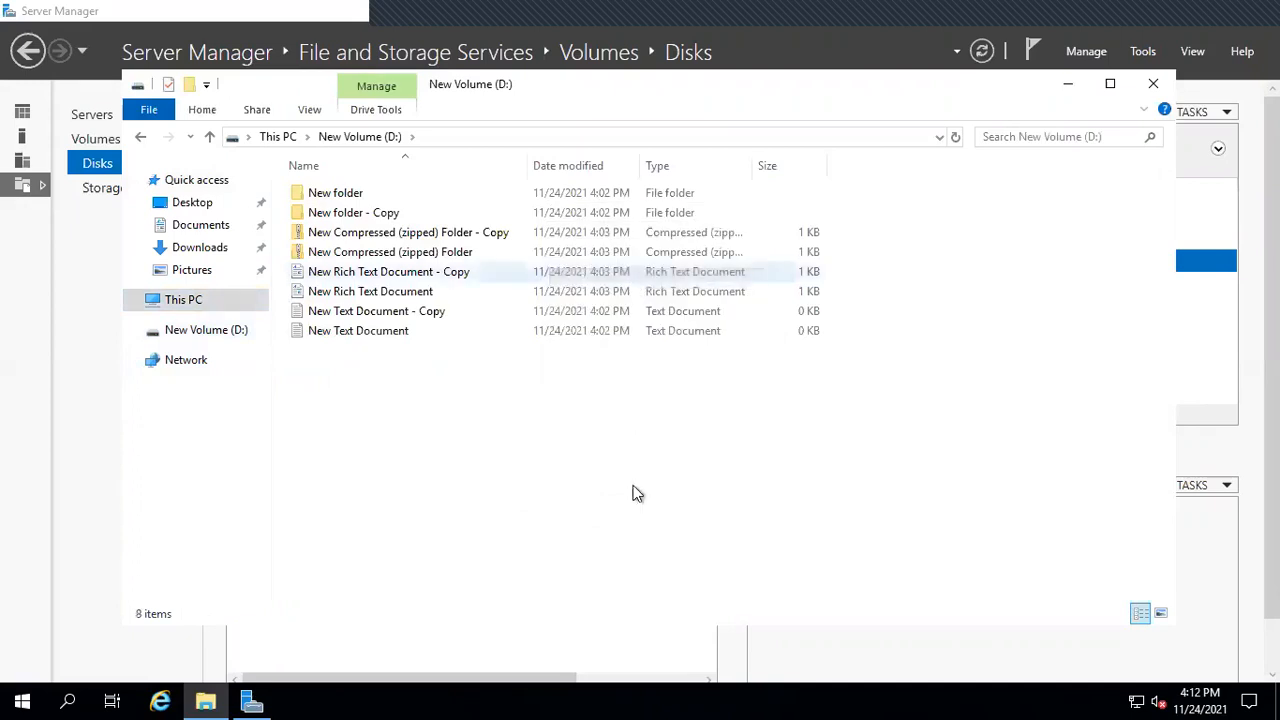
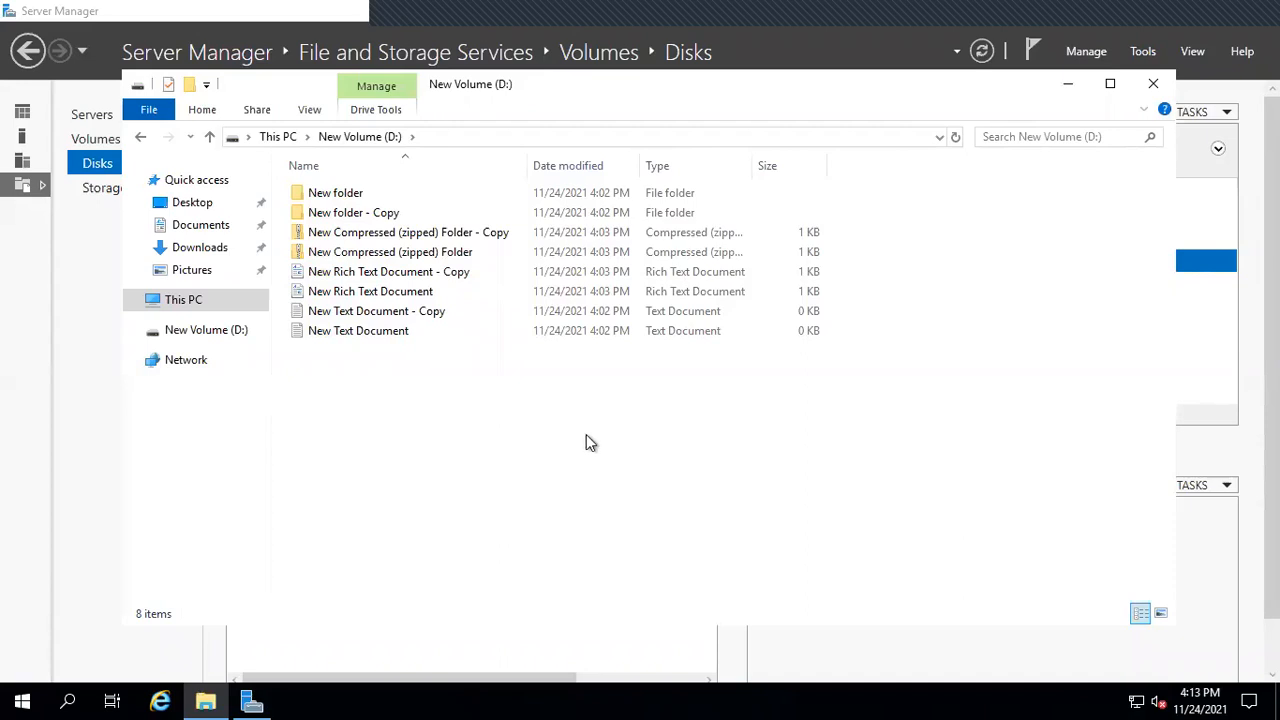
pyautogui.click(1153, 84)
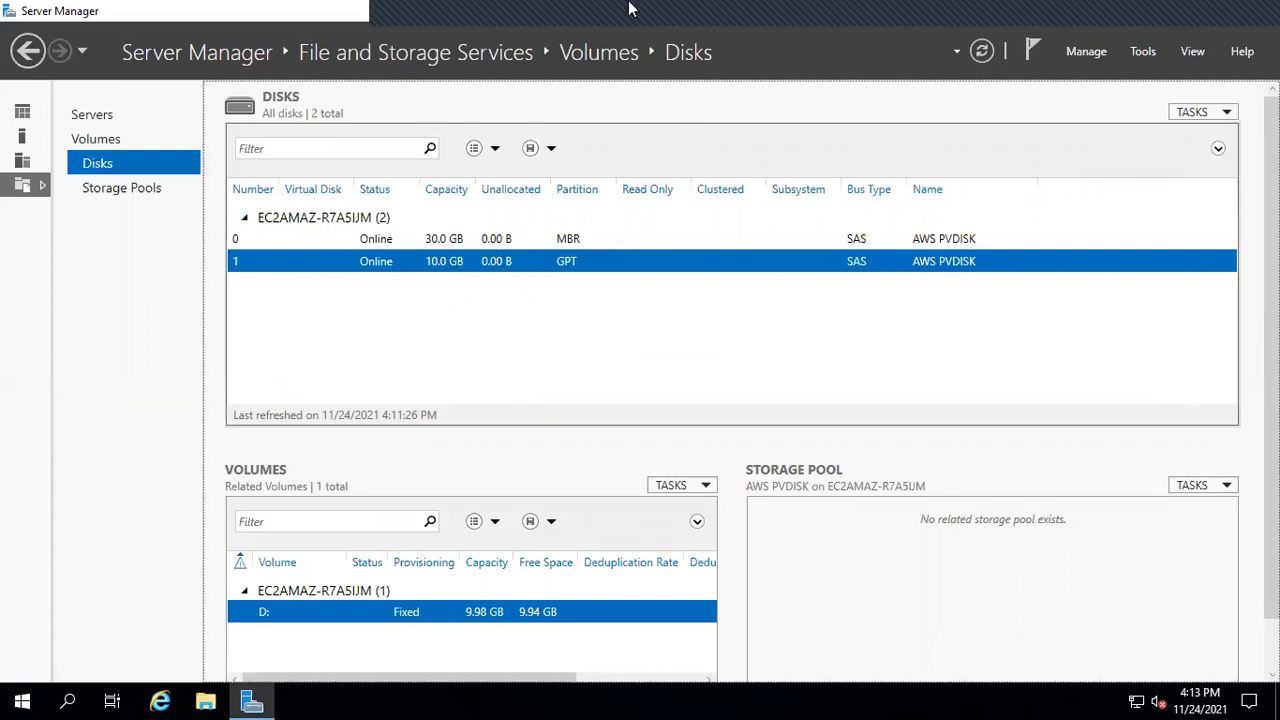
# Switch to the AWS console in Chrome and detach Volume1 from its instance
pyautogui.moveTo(256, 16)
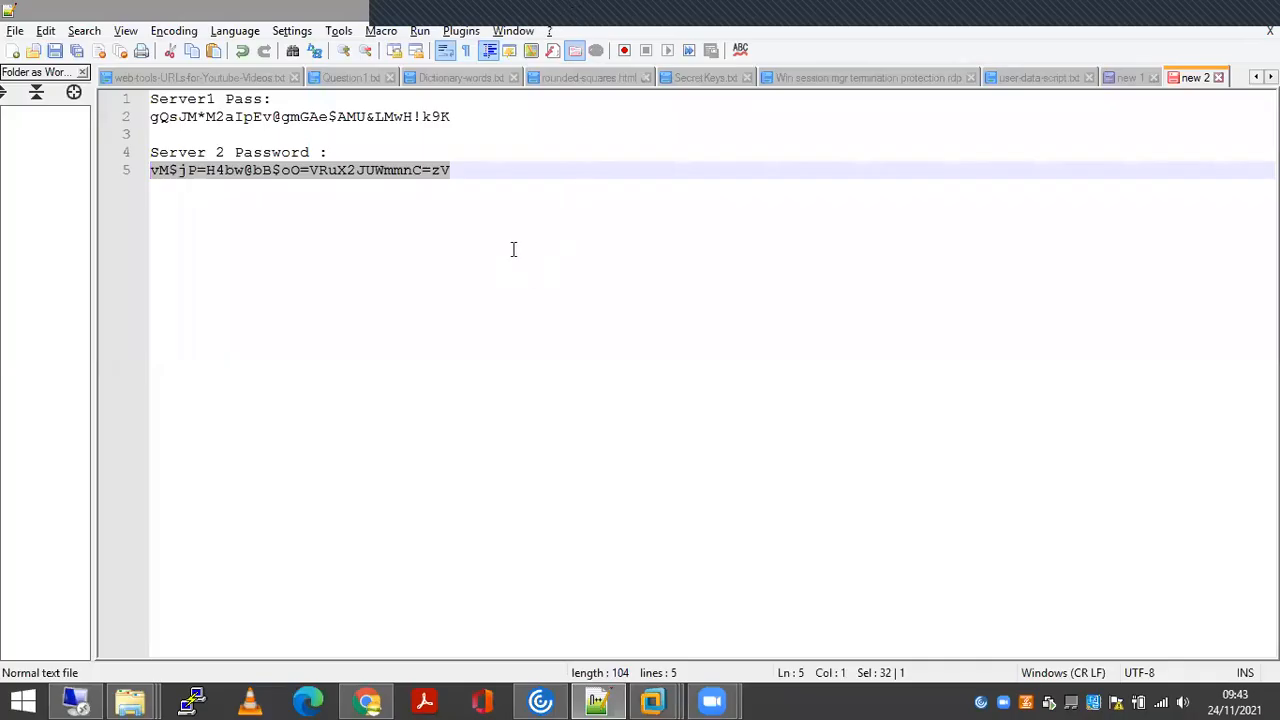
pyautogui.click(565, 204)
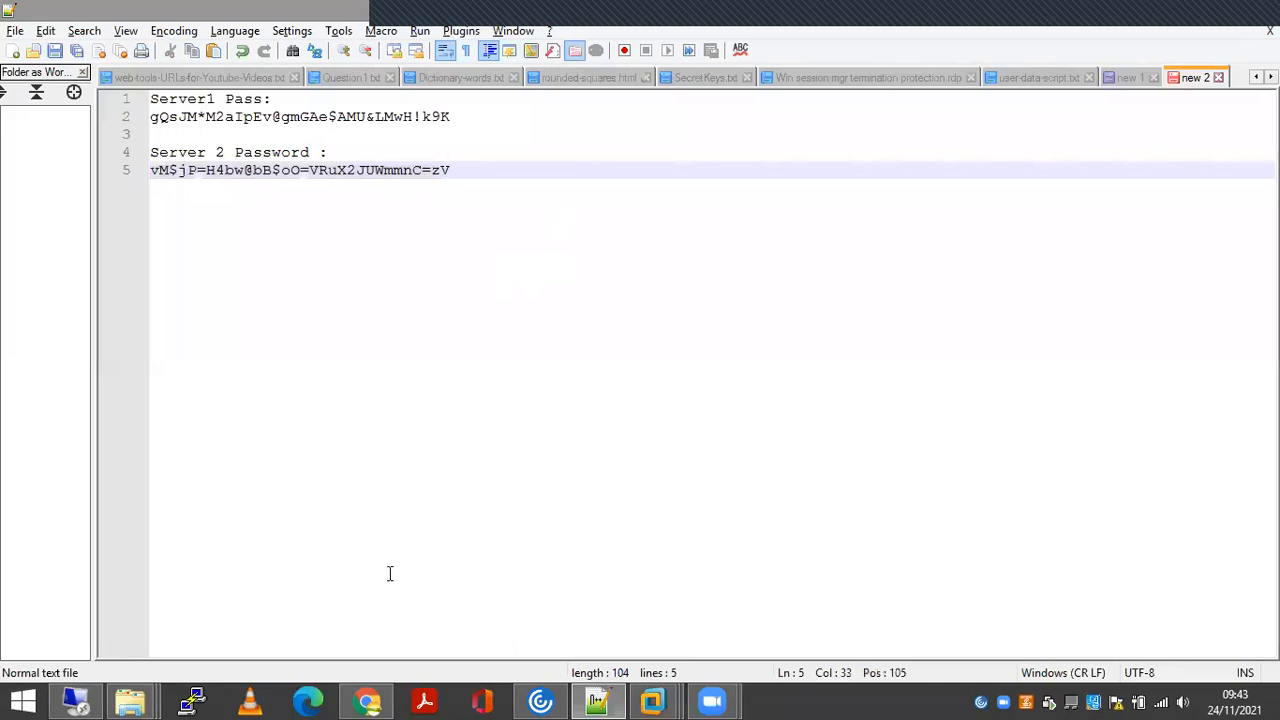
pyautogui.click(362, 700)
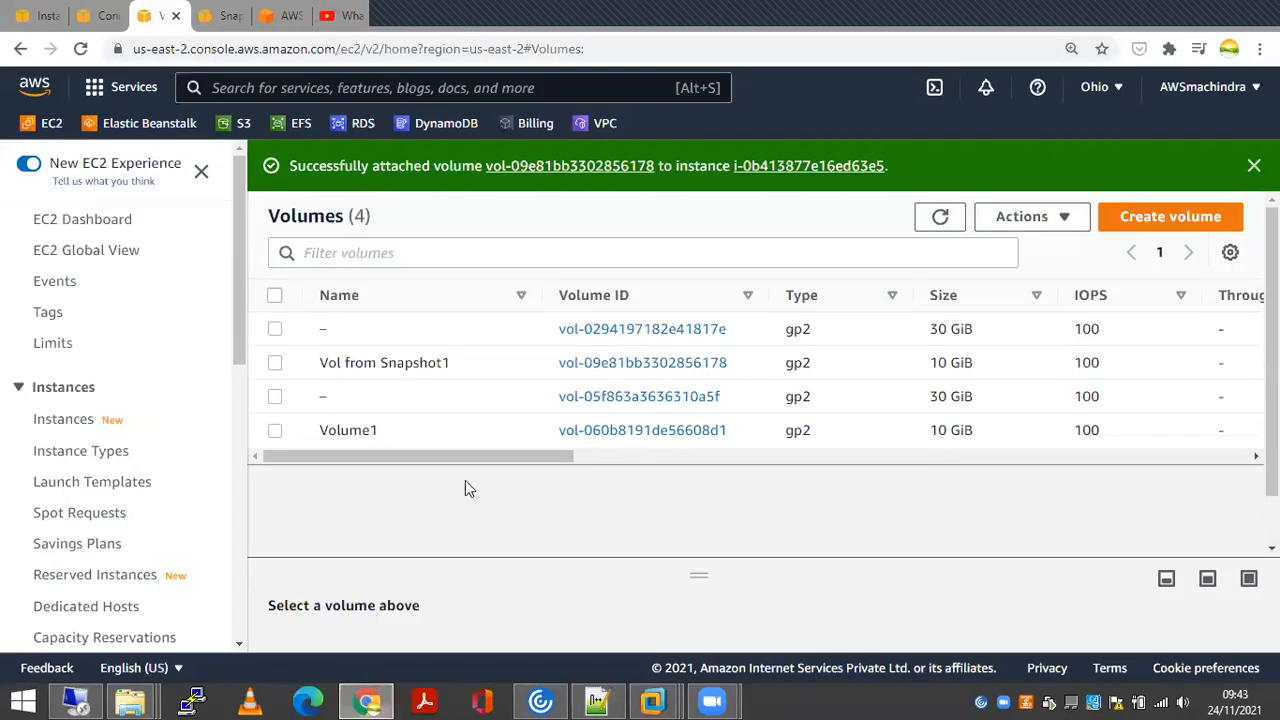
pyautogui.click(275, 432)
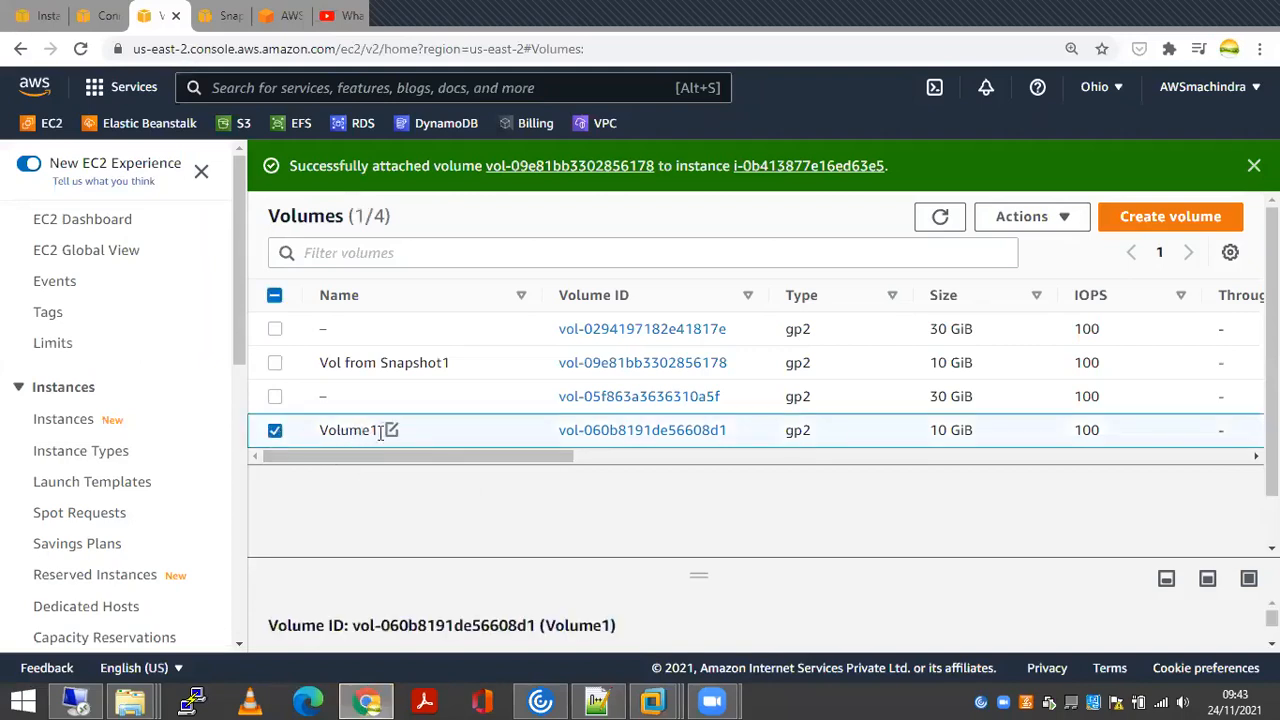
pyautogui.click(1016, 226)
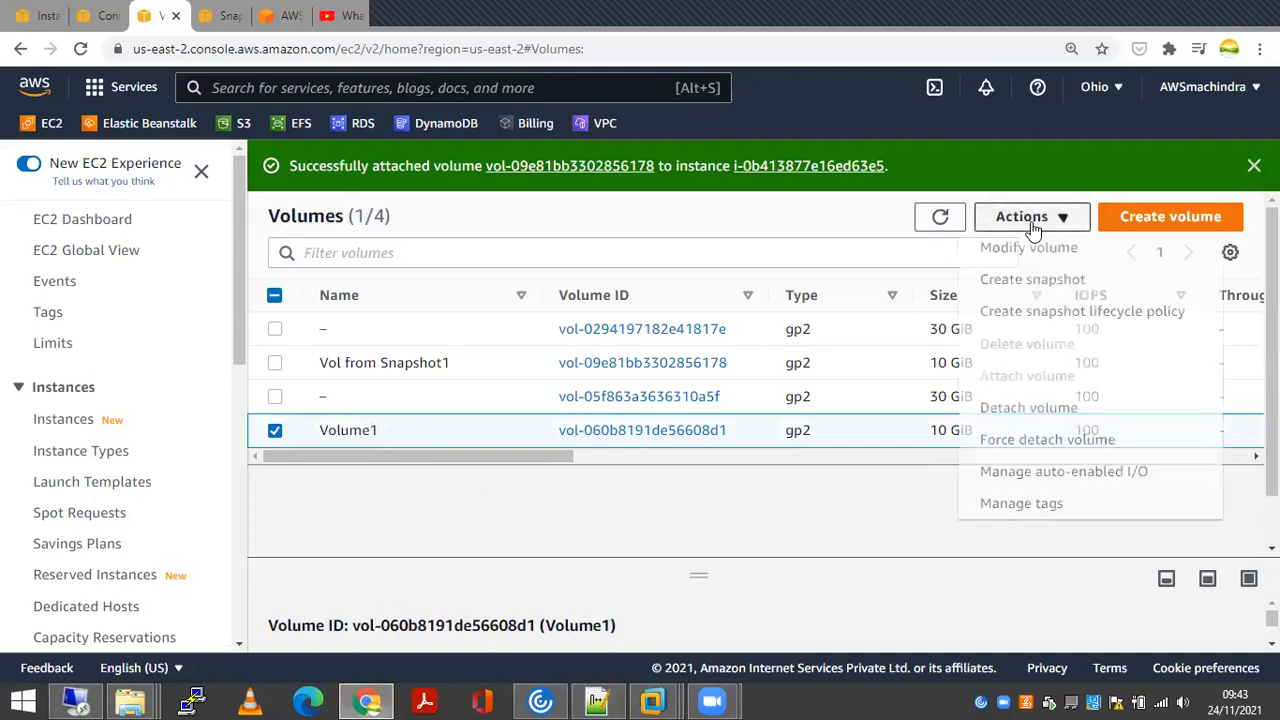
pyautogui.click(1047, 409)
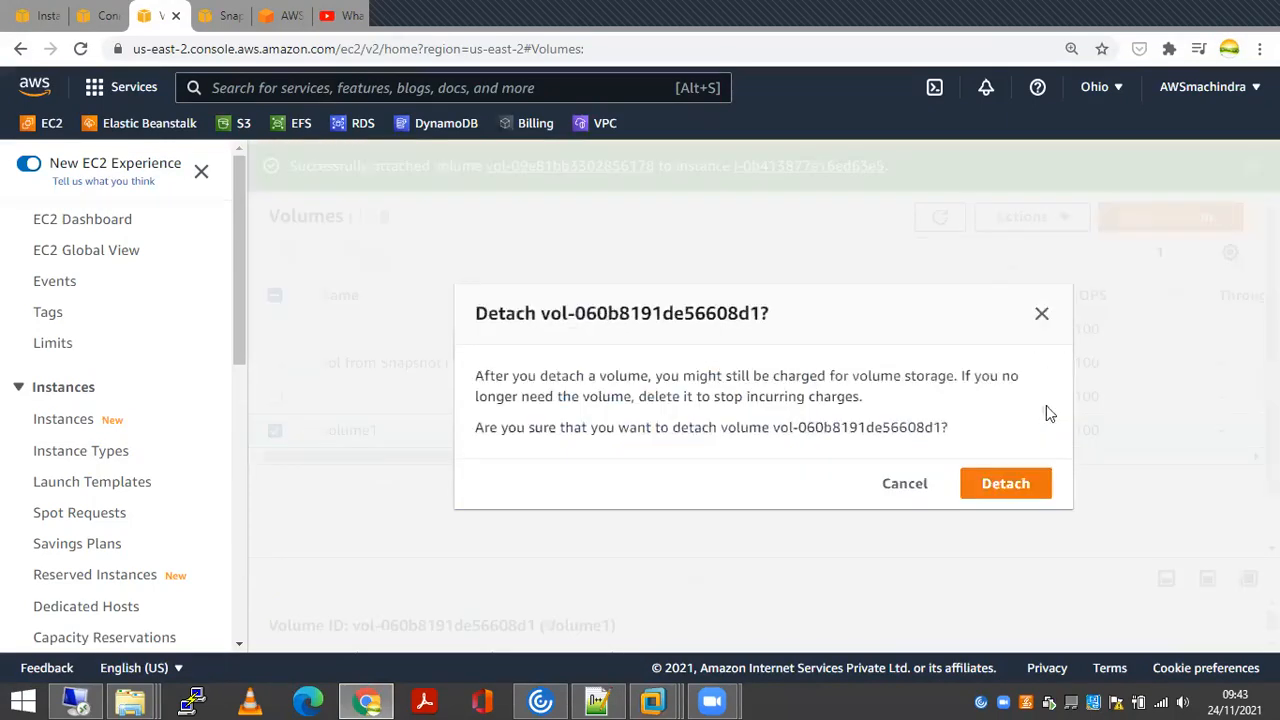
pyautogui.click(1001, 480)
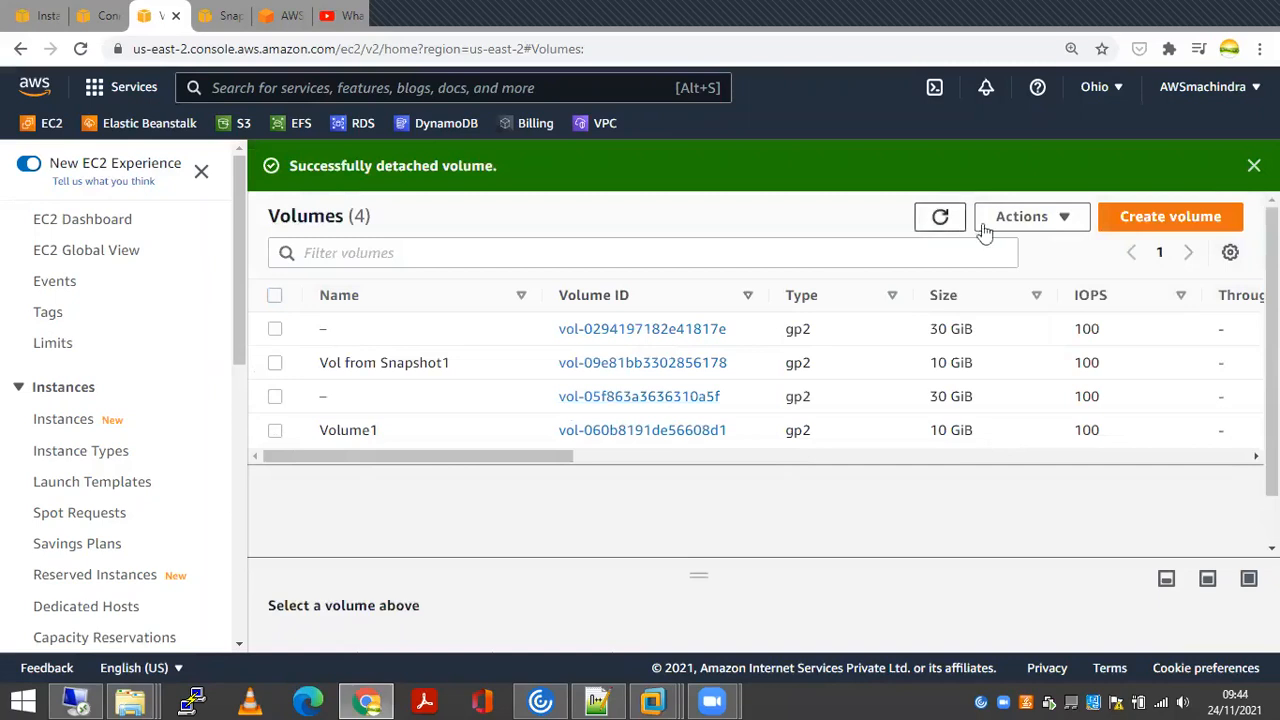
# Refresh the volumes list and check Volume1's state and available actions
pyautogui.click(1040, 220)
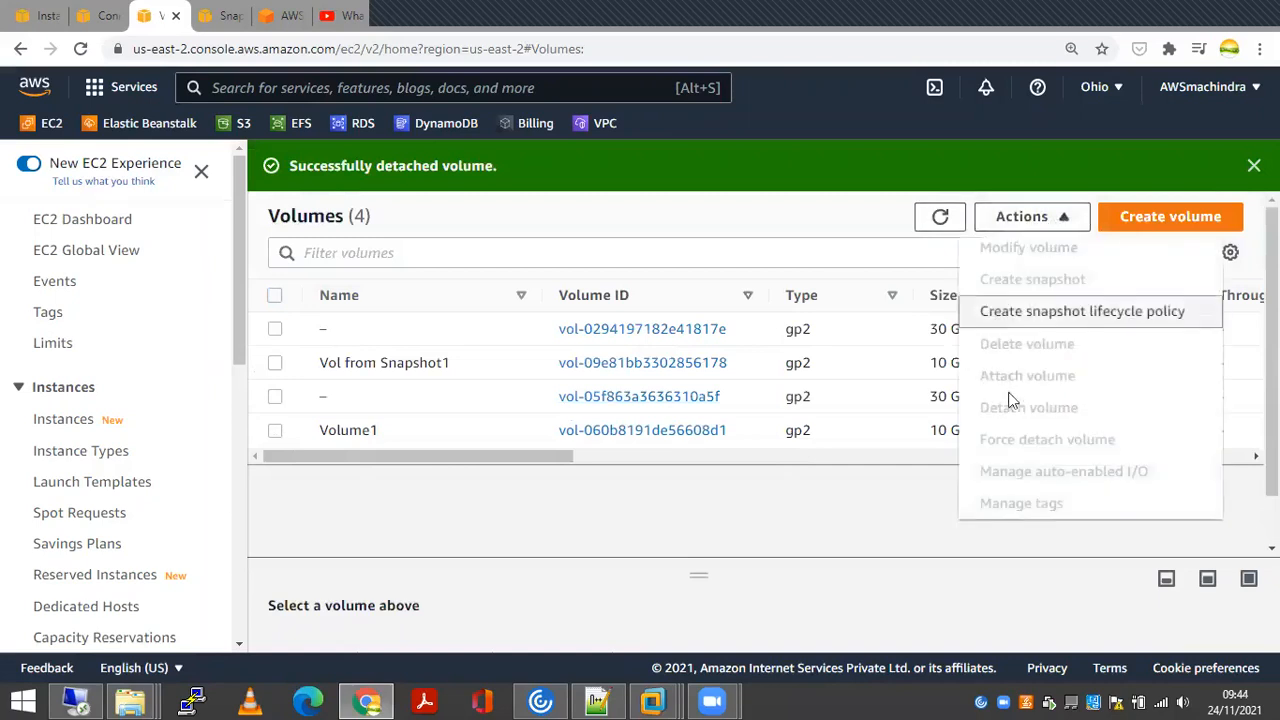
pyautogui.click(563, 510)
pyautogui.moveTo(494, 456); pyautogui.dragTo(766, 465)
pyautogui.click(275, 431)
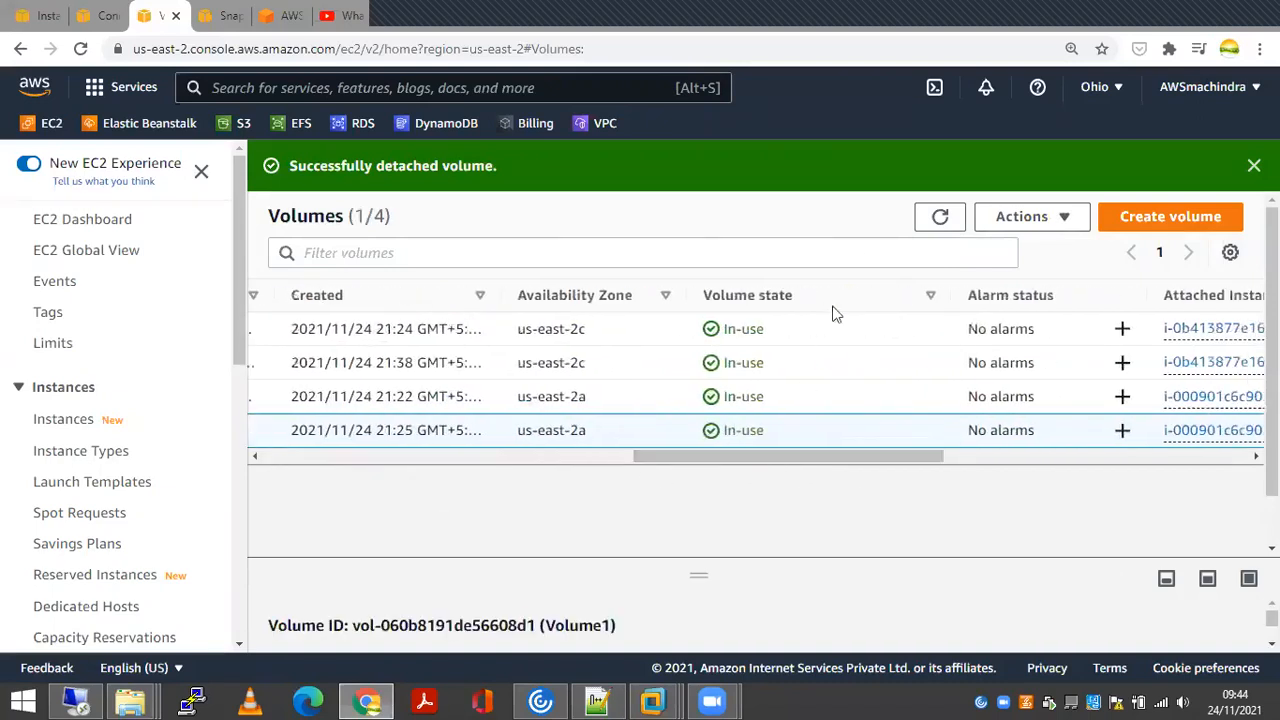
pyautogui.click(938, 217)
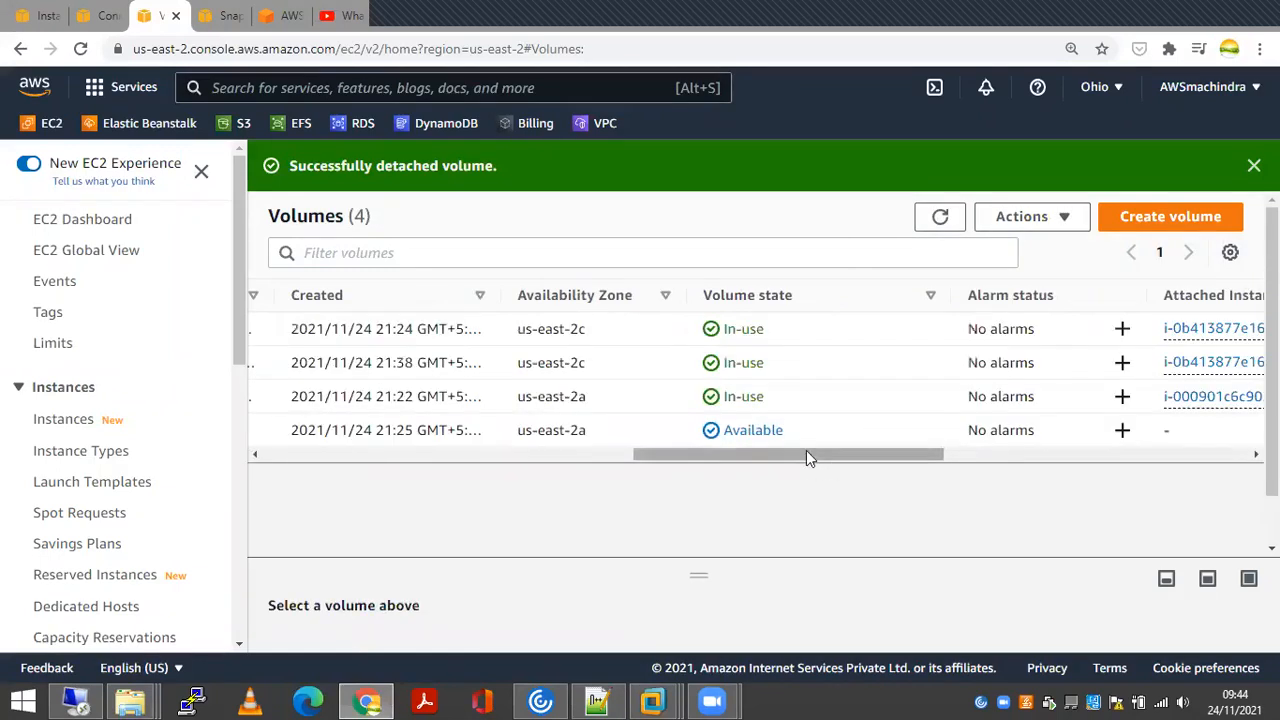
pyautogui.moveTo(808, 455); pyautogui.dragTo(349, 443)
pyautogui.click(277, 432)
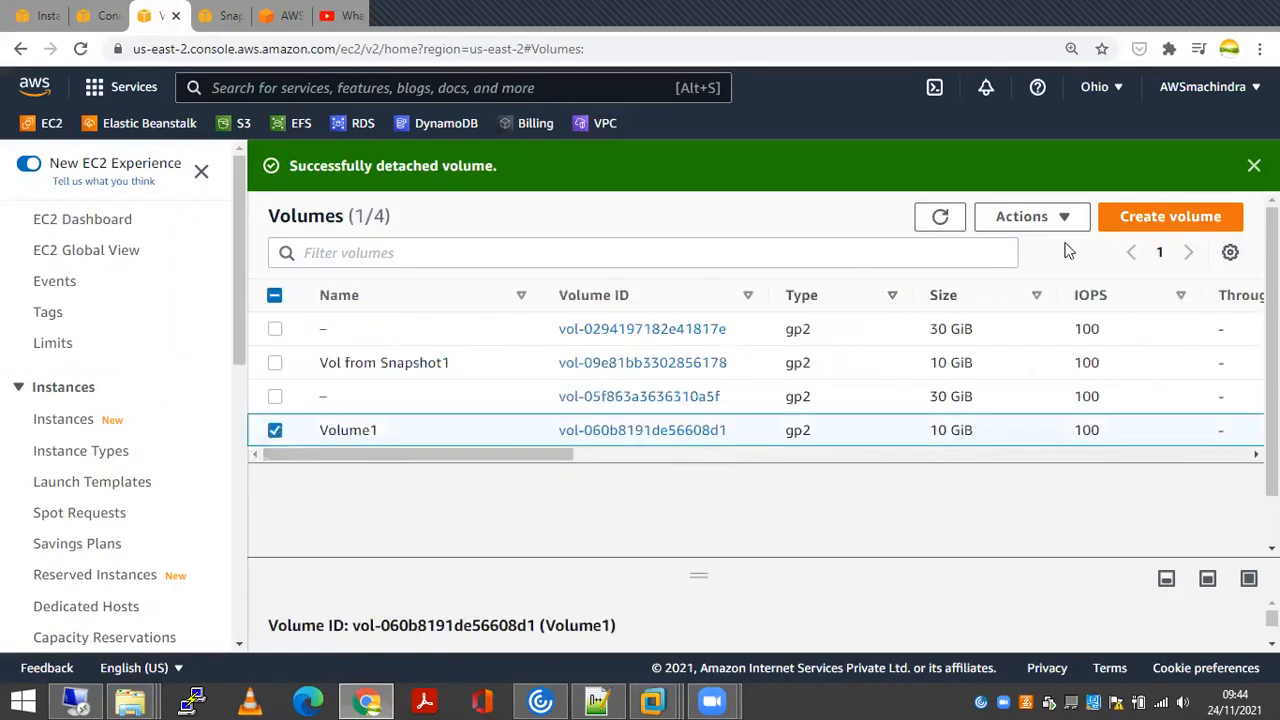
pyautogui.click(1040, 217)
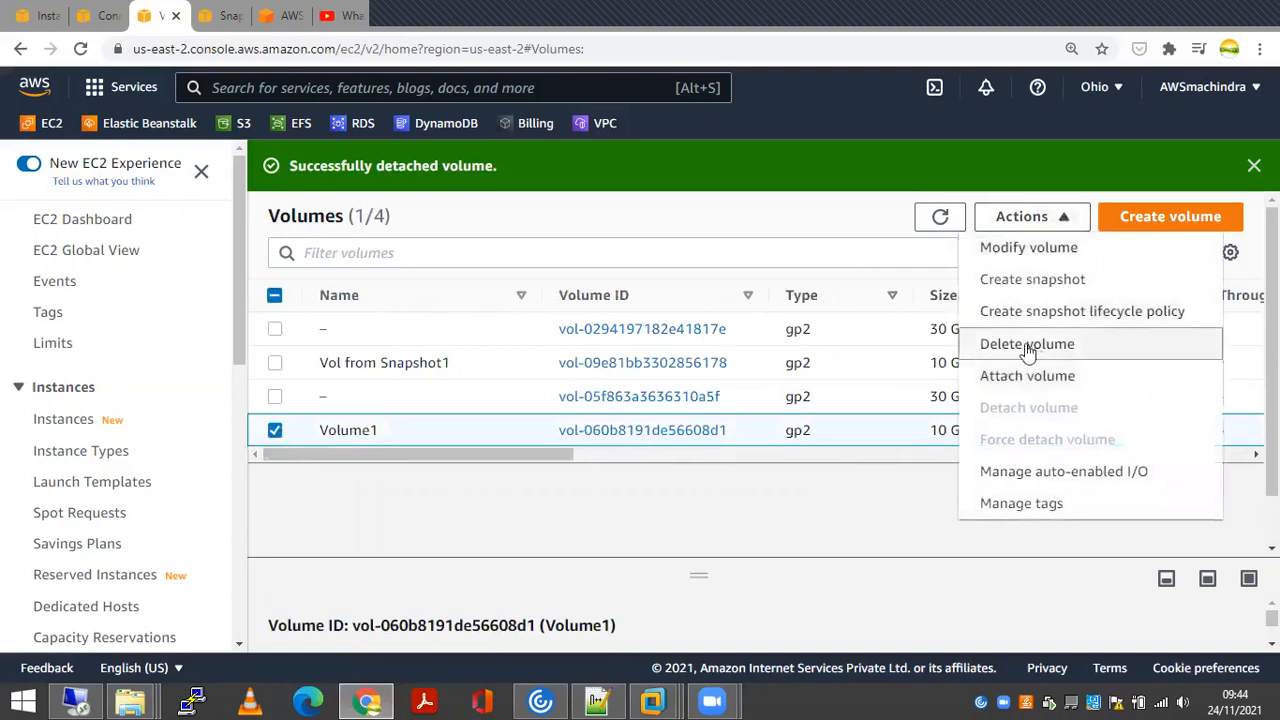
pyautogui.click(817, 220)
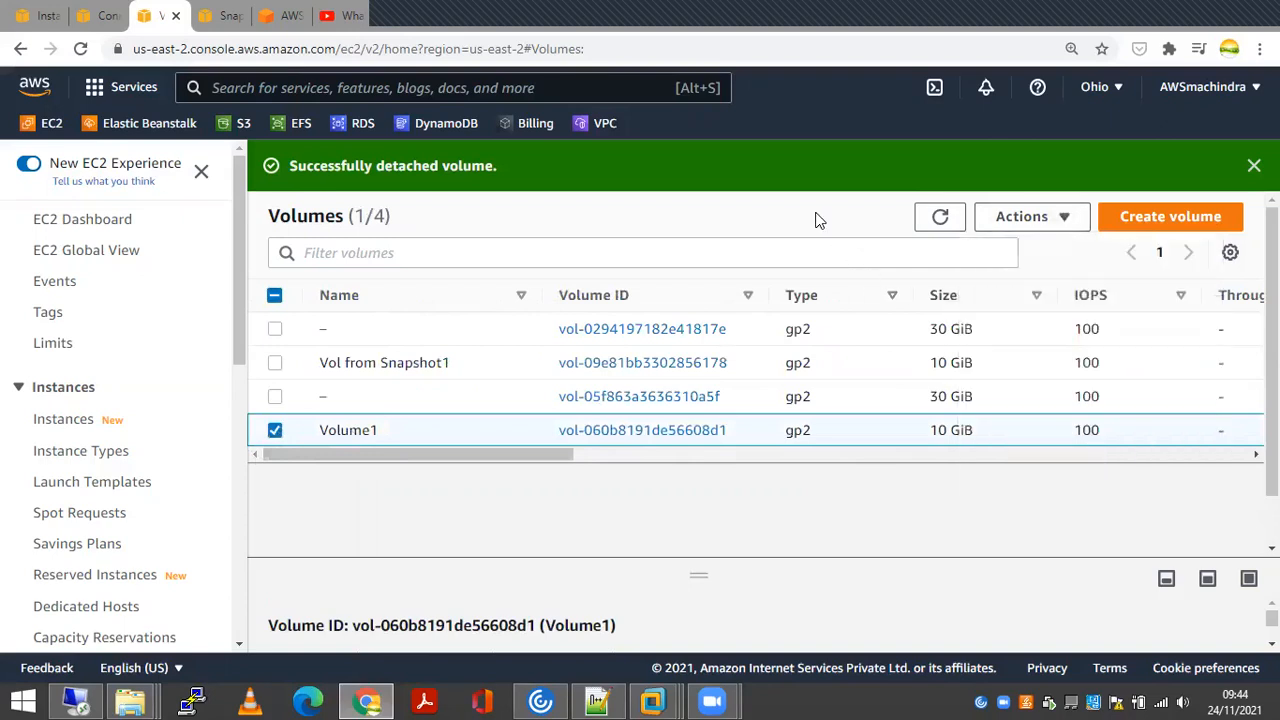
# Switch to the Server1 remote desktop, refresh This PC to check its drives, and minimize the session
pyautogui.click(76, 700)
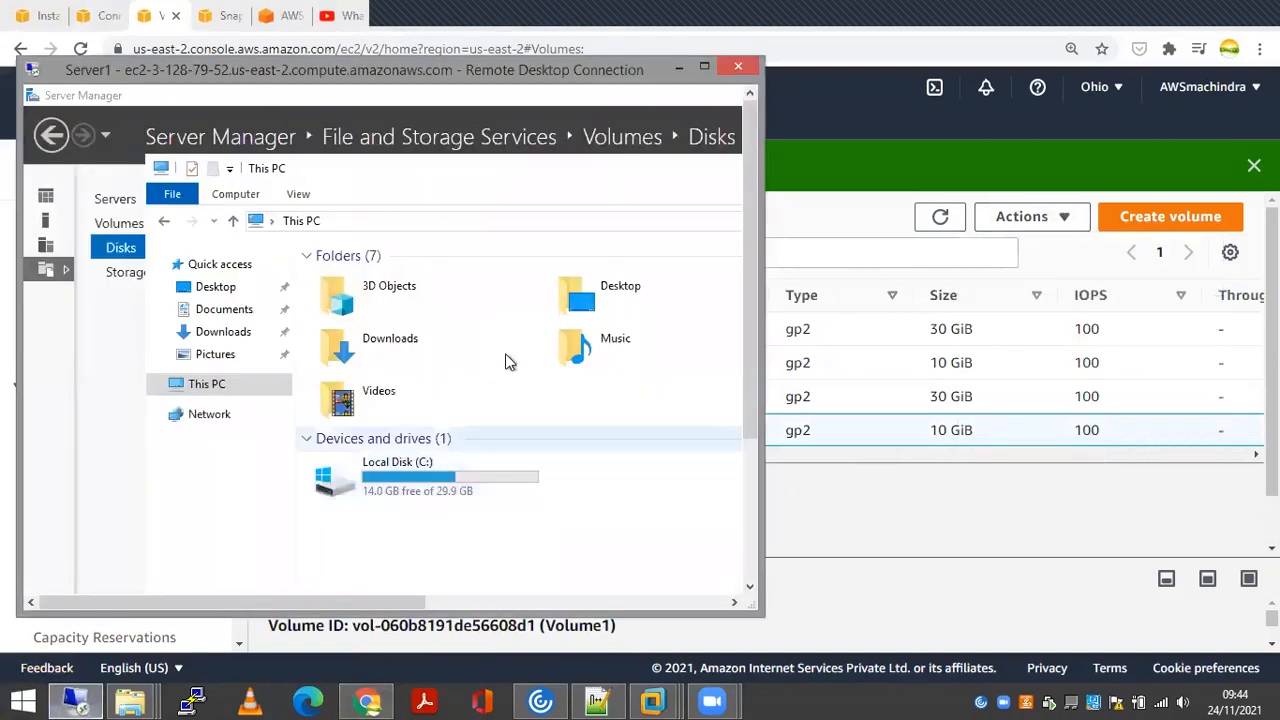
pyautogui.rightClick(646, 495)
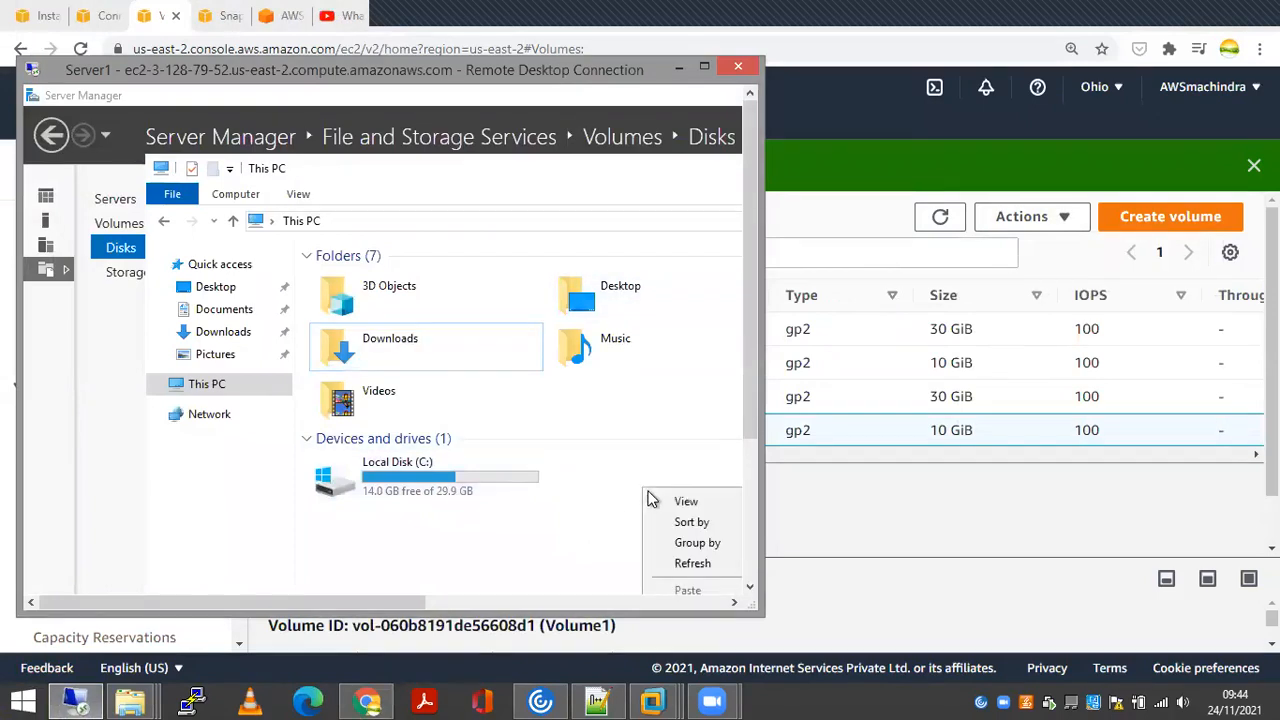
pyautogui.click(700, 564)
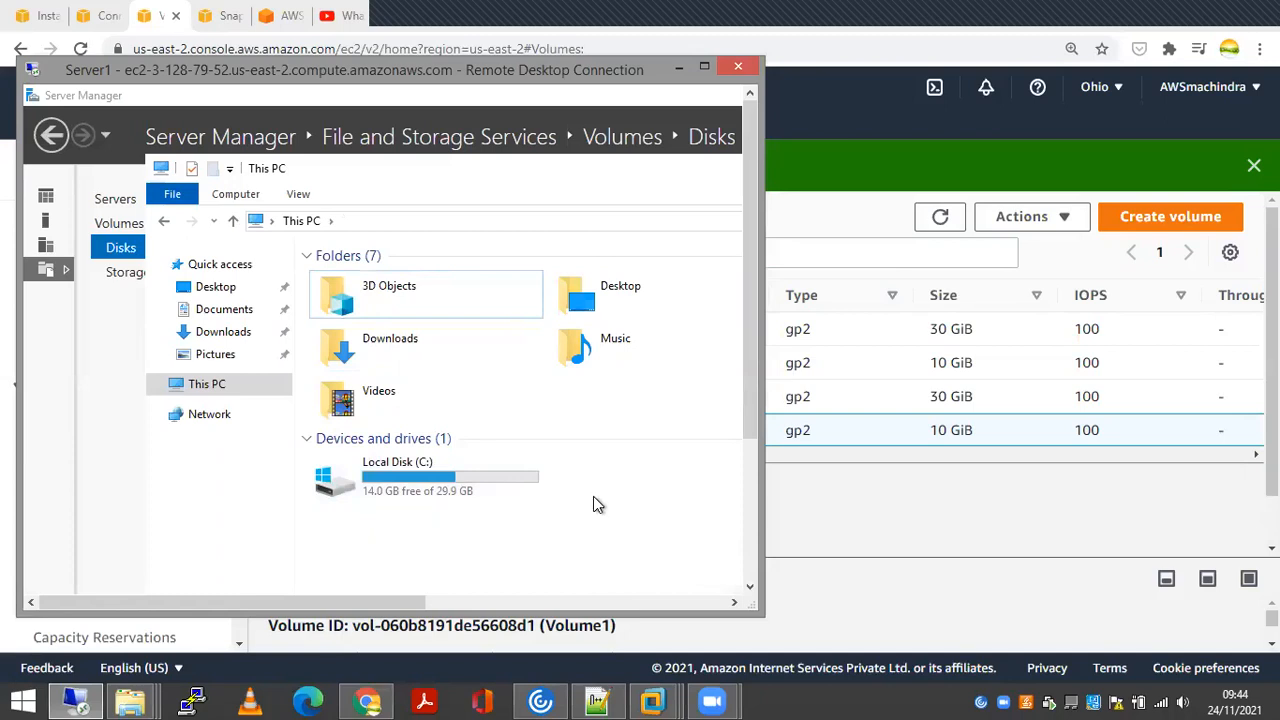
pyautogui.click(679, 67)
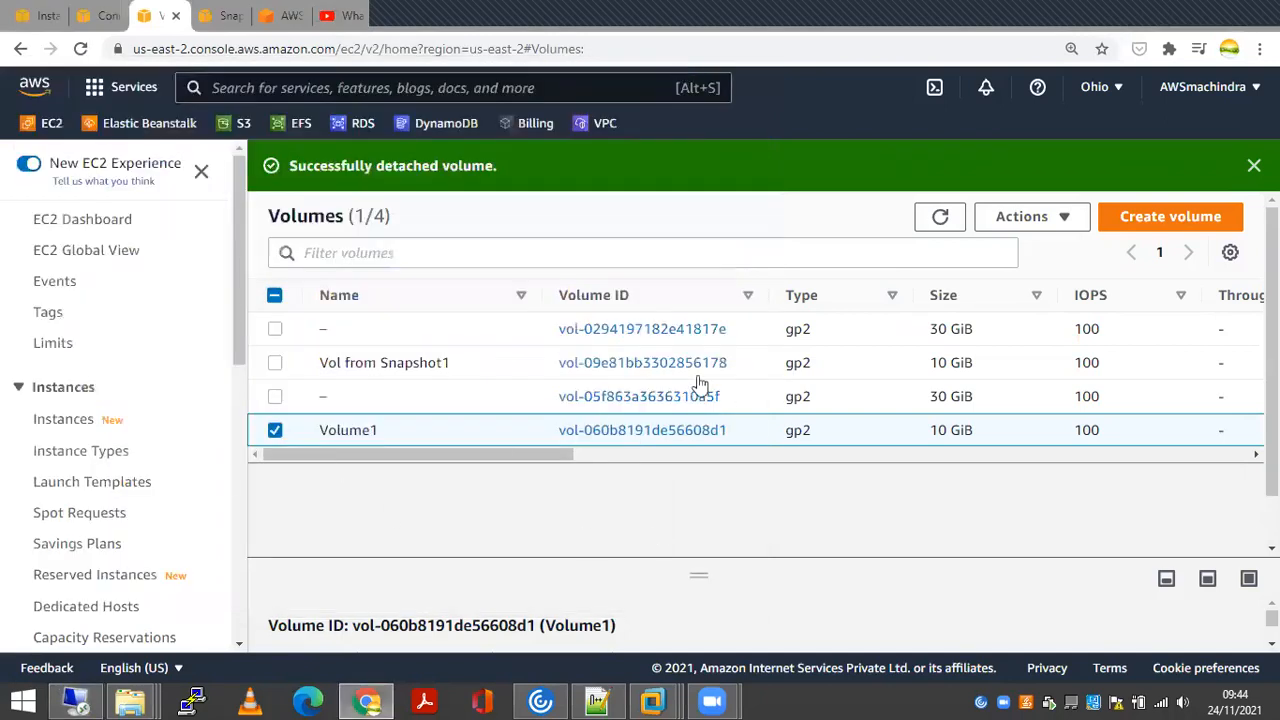
# Delete the detached Volume1 and confirm the deletion
pyautogui.click(1025, 222)
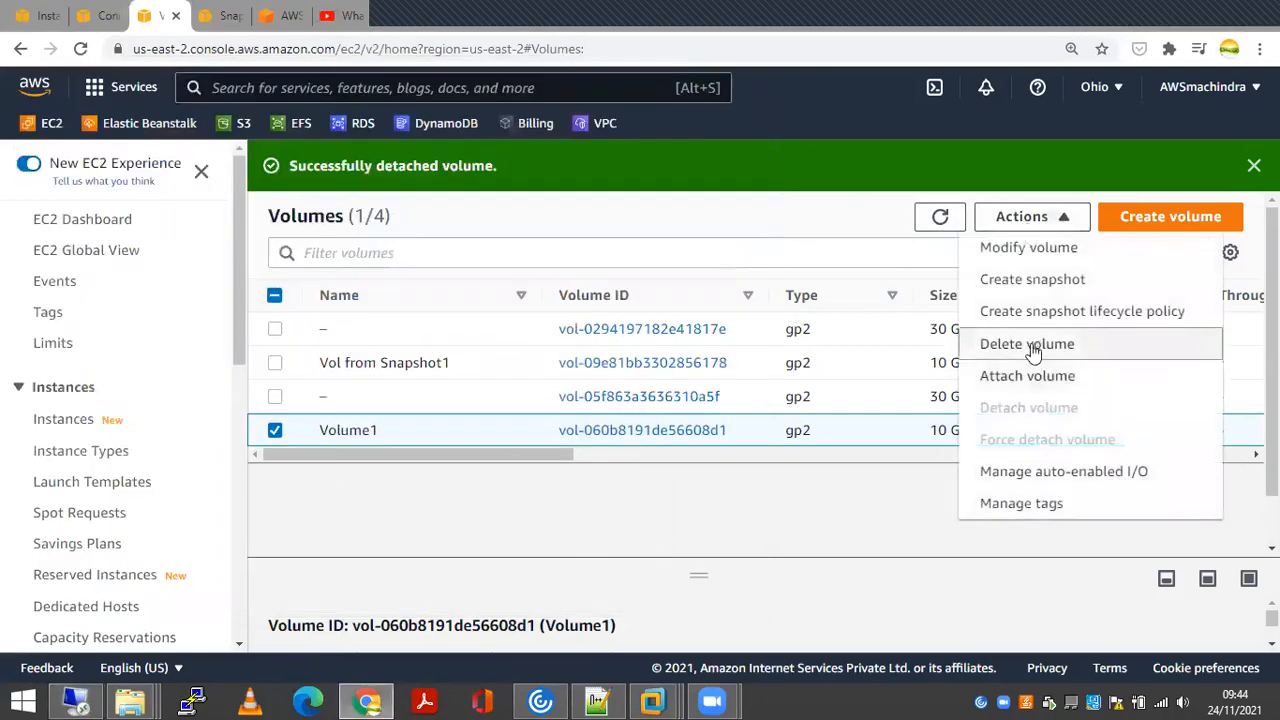
pyautogui.click(1034, 346)
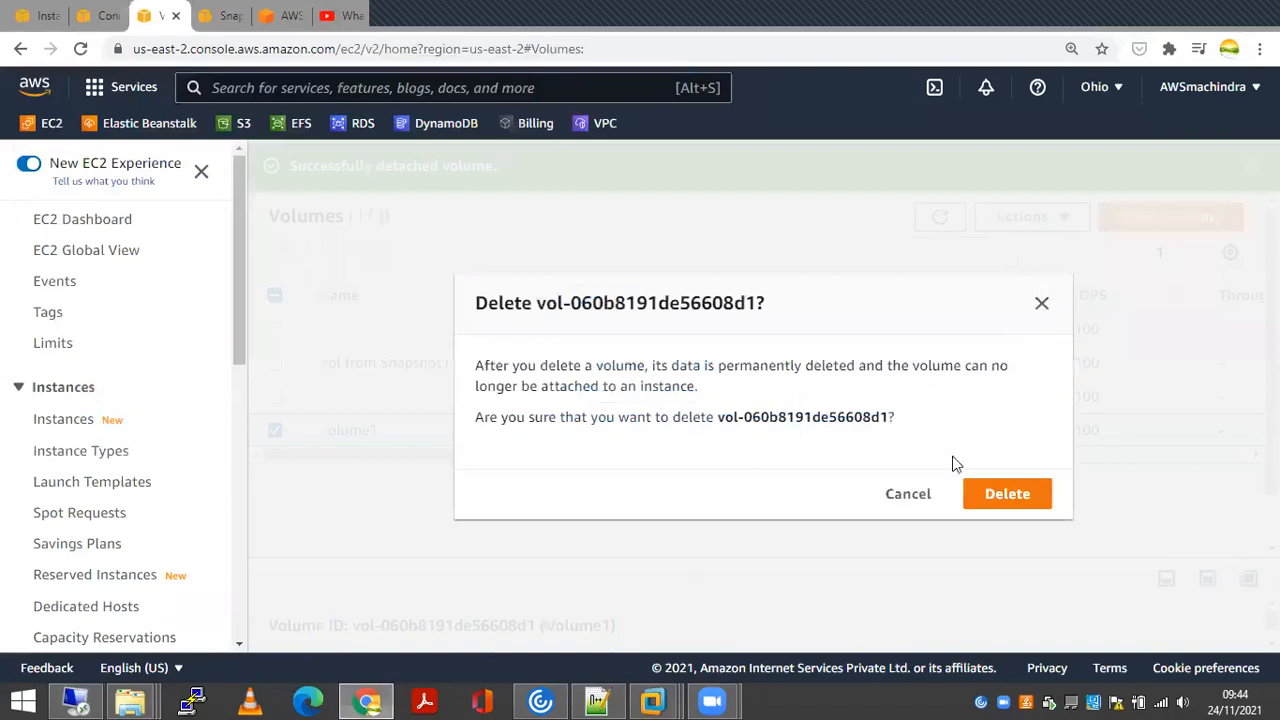
pyautogui.click(1007, 494)
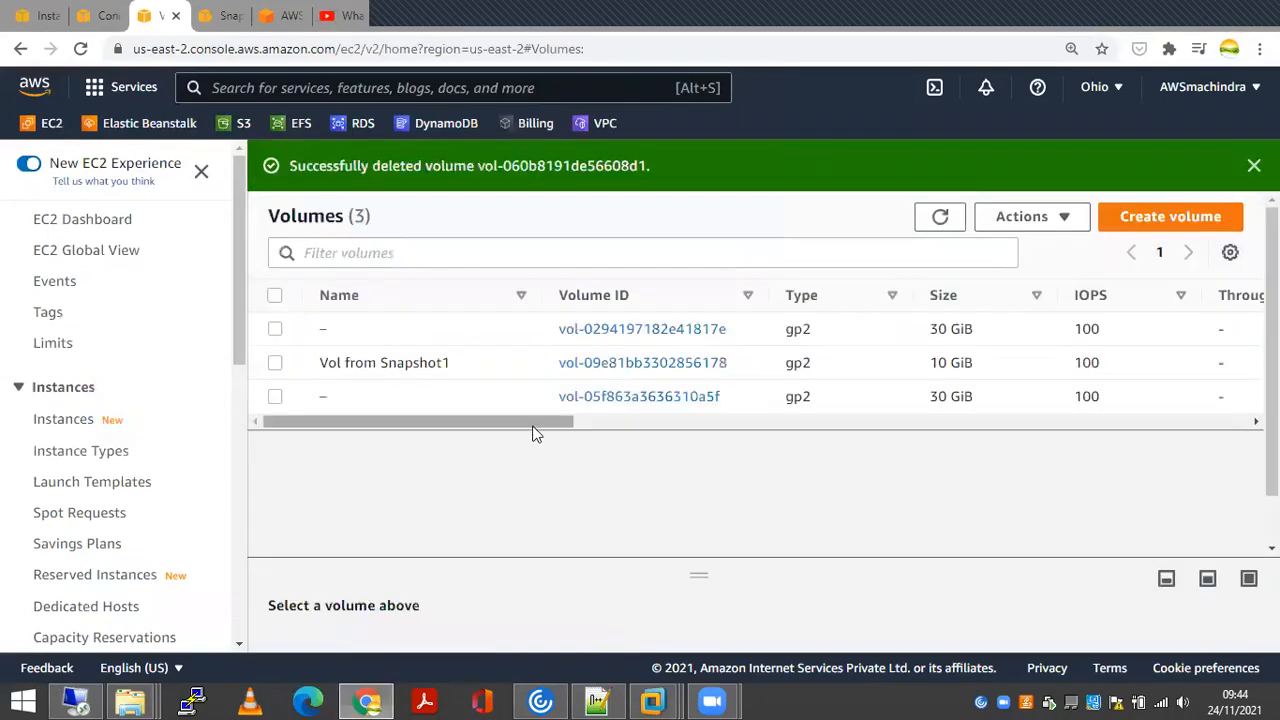
# Detach the volume Vol from Snapshot1 from its instance
pyautogui.click(275, 364)
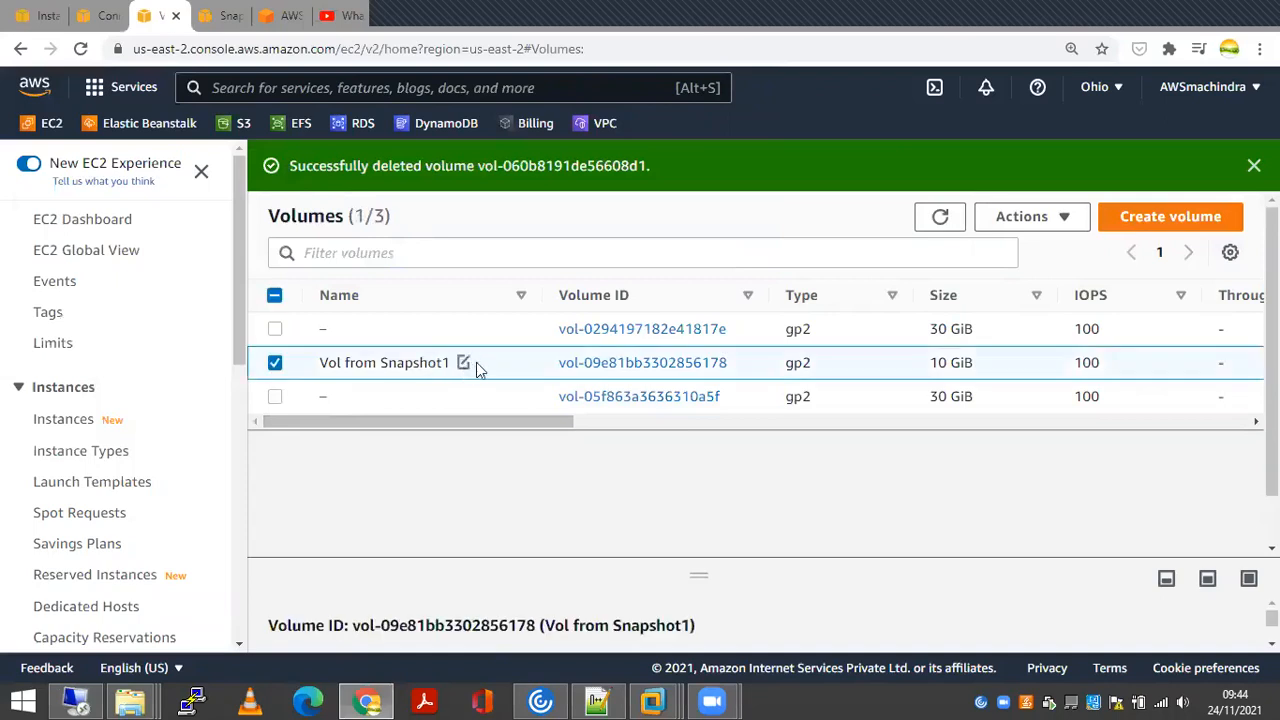
pyautogui.click(1044, 218)
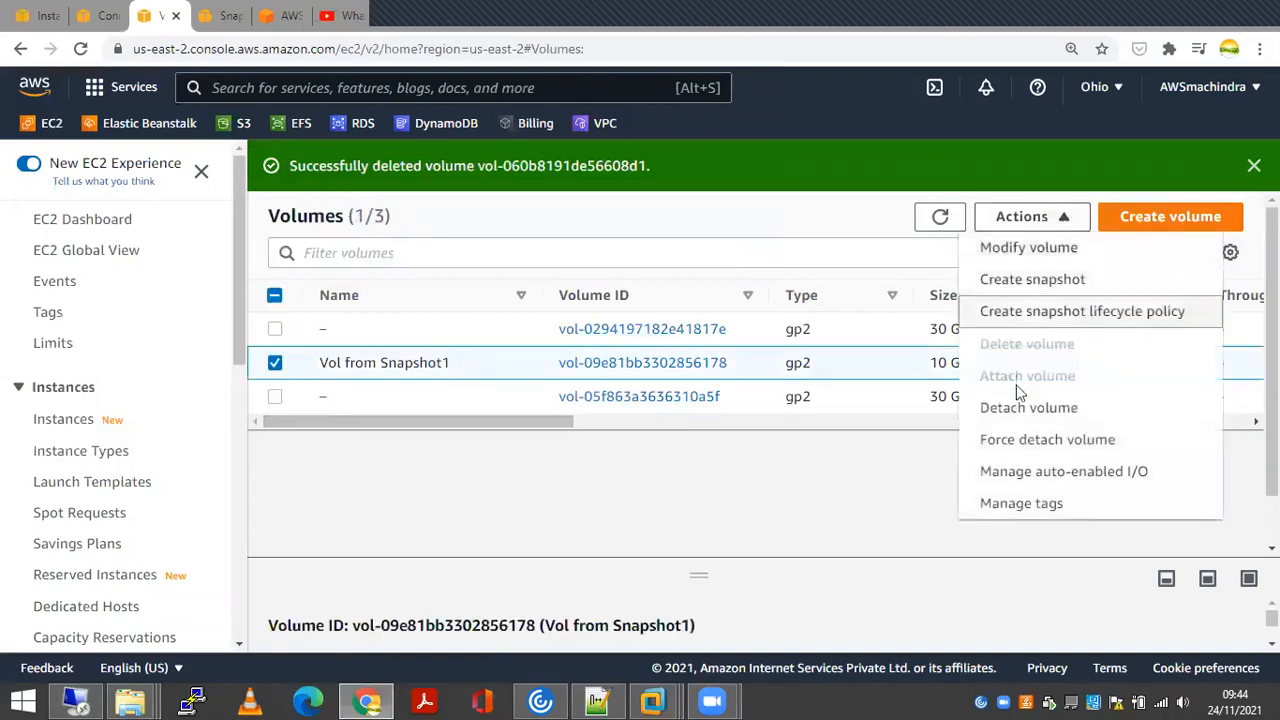
pyautogui.click(1043, 409)
pyautogui.click(1025, 484)
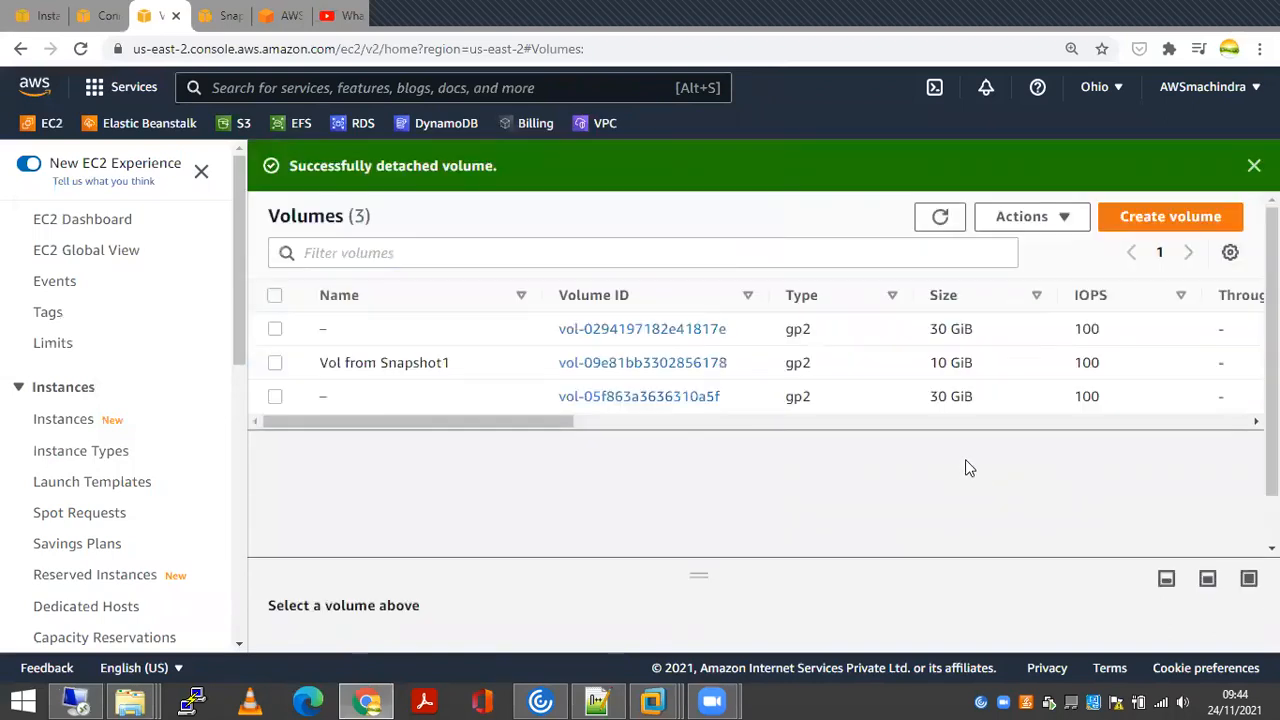
# Refresh the volumes list and check the state and available actions of Vol from Snapshot1
pyautogui.moveTo(534, 433); pyautogui.dragTo(905, 431)
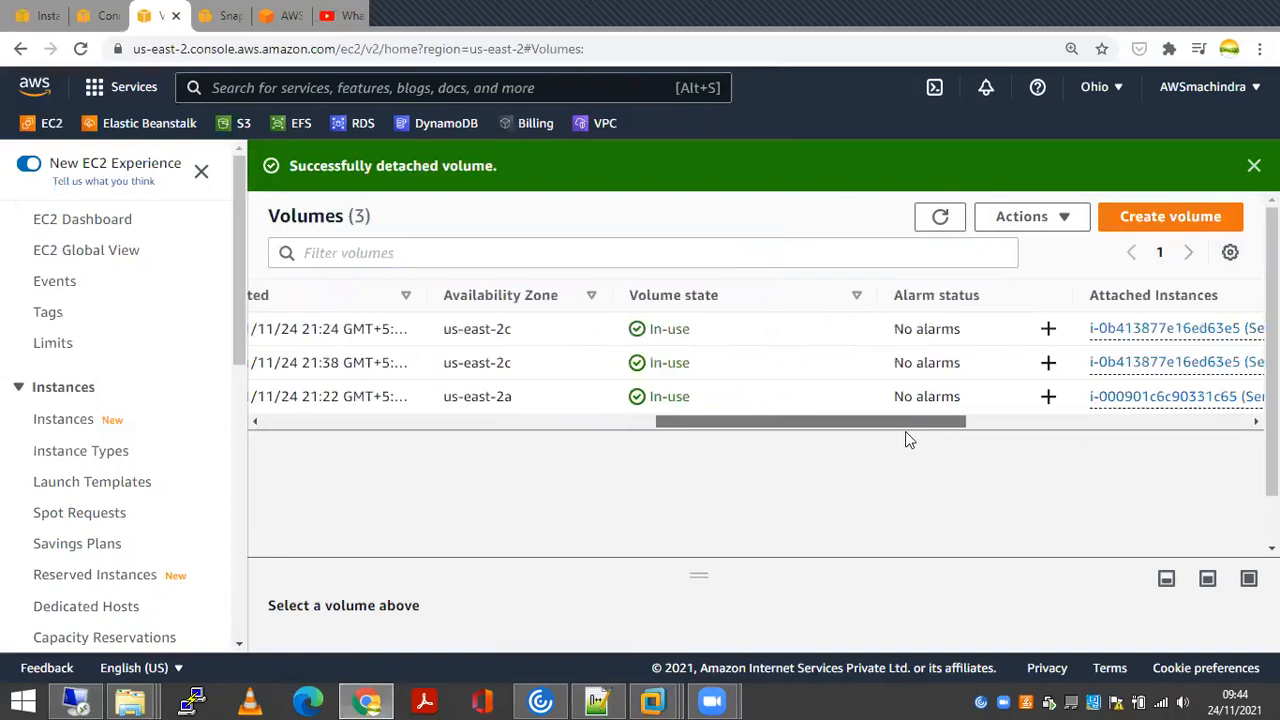
pyautogui.click(940, 217)
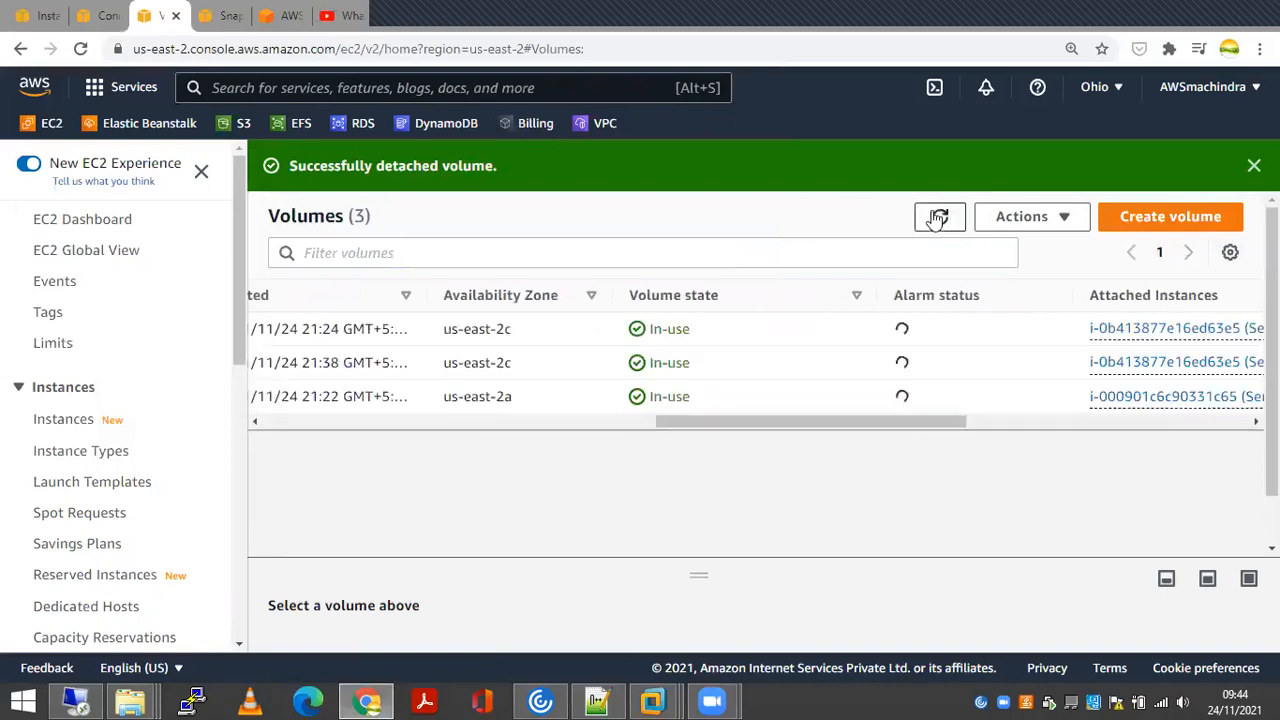
pyautogui.moveTo(833, 430); pyautogui.dragTo(351, 437)
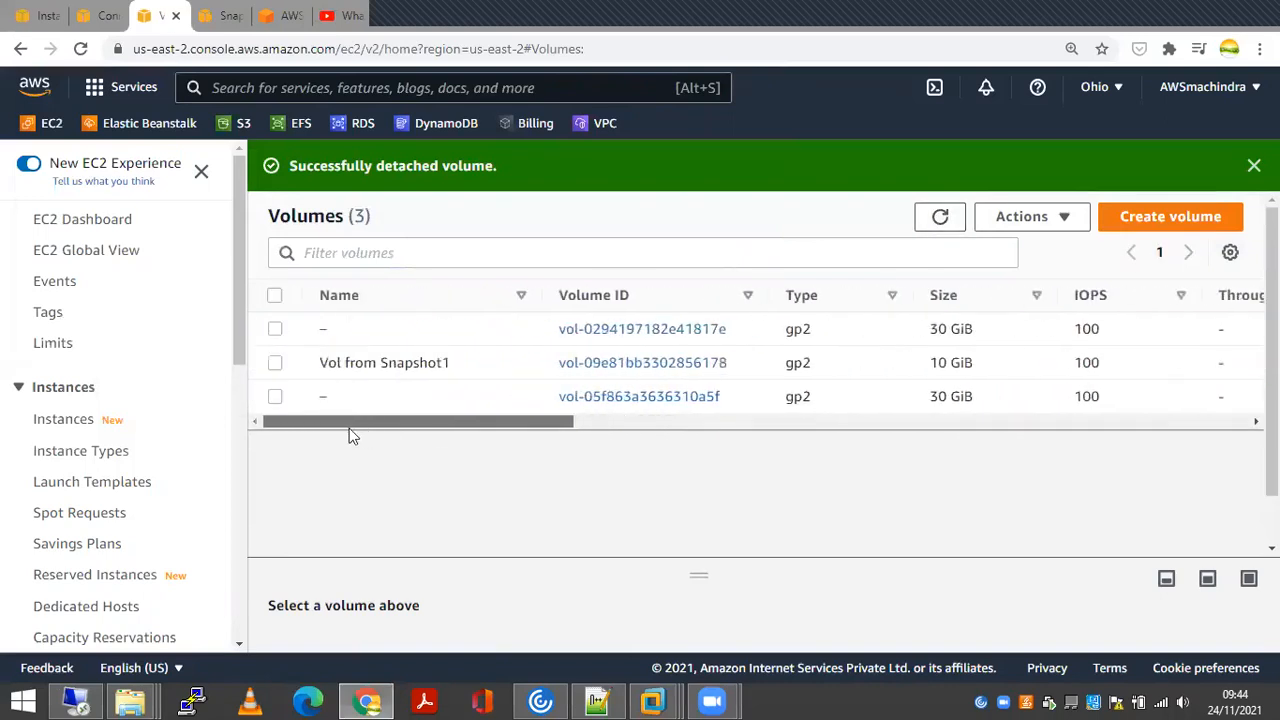
pyautogui.click(274, 329)
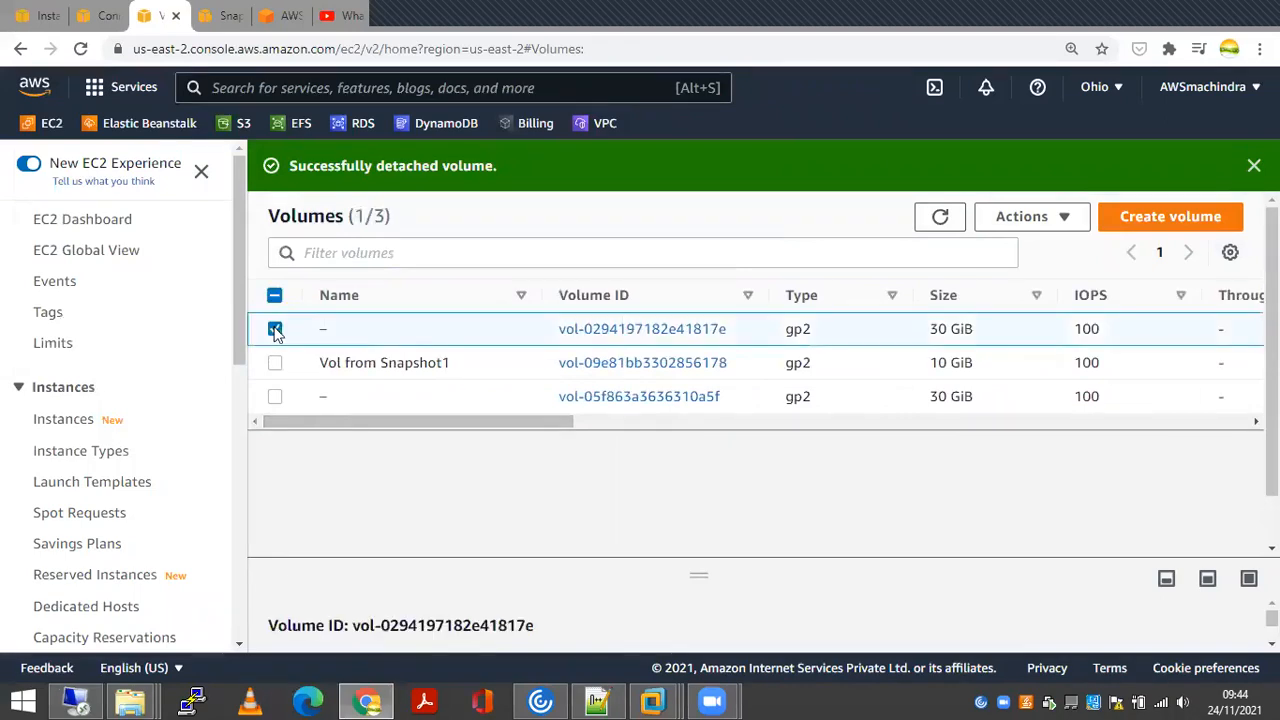
pyautogui.click(1058, 217)
pyautogui.click(276, 365)
pyautogui.click(306, 363)
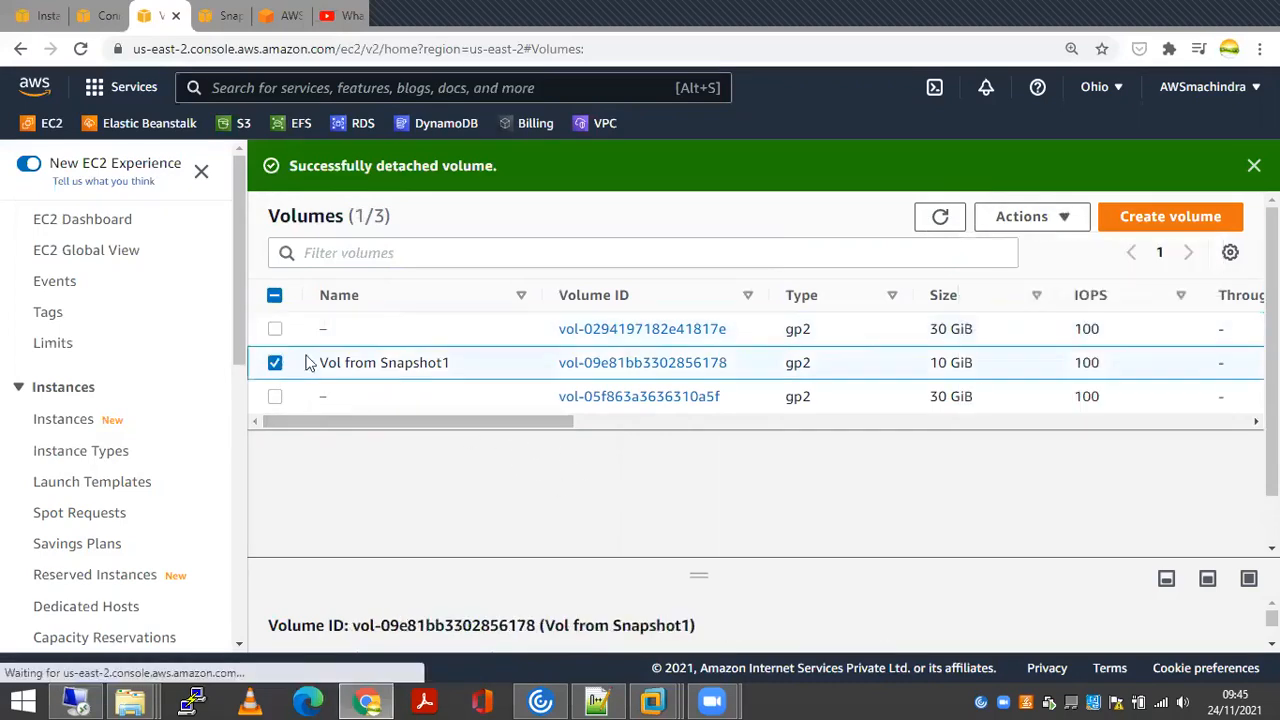
pyautogui.click(938, 216)
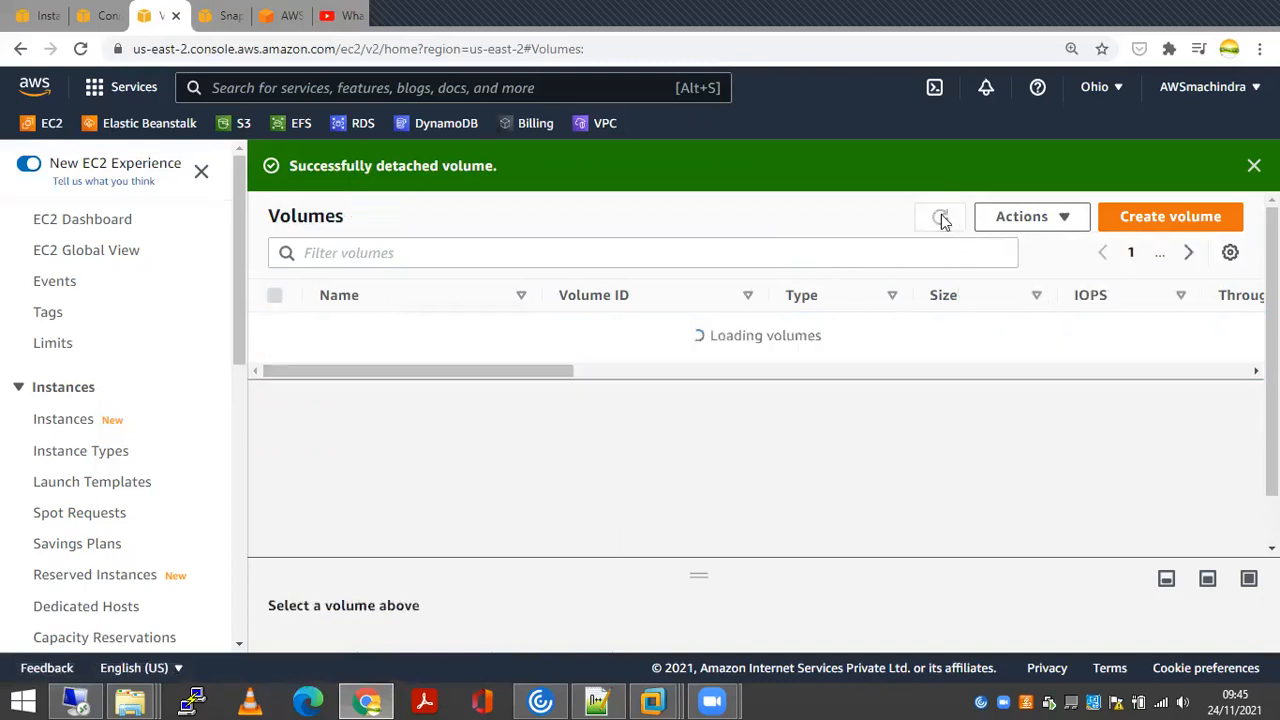
# Delete the volume Vol from Snapshot1 and confirm the deletion
pyautogui.click(276, 365)
pyautogui.moveTo(384, 420); pyautogui.dragTo(790, 430)
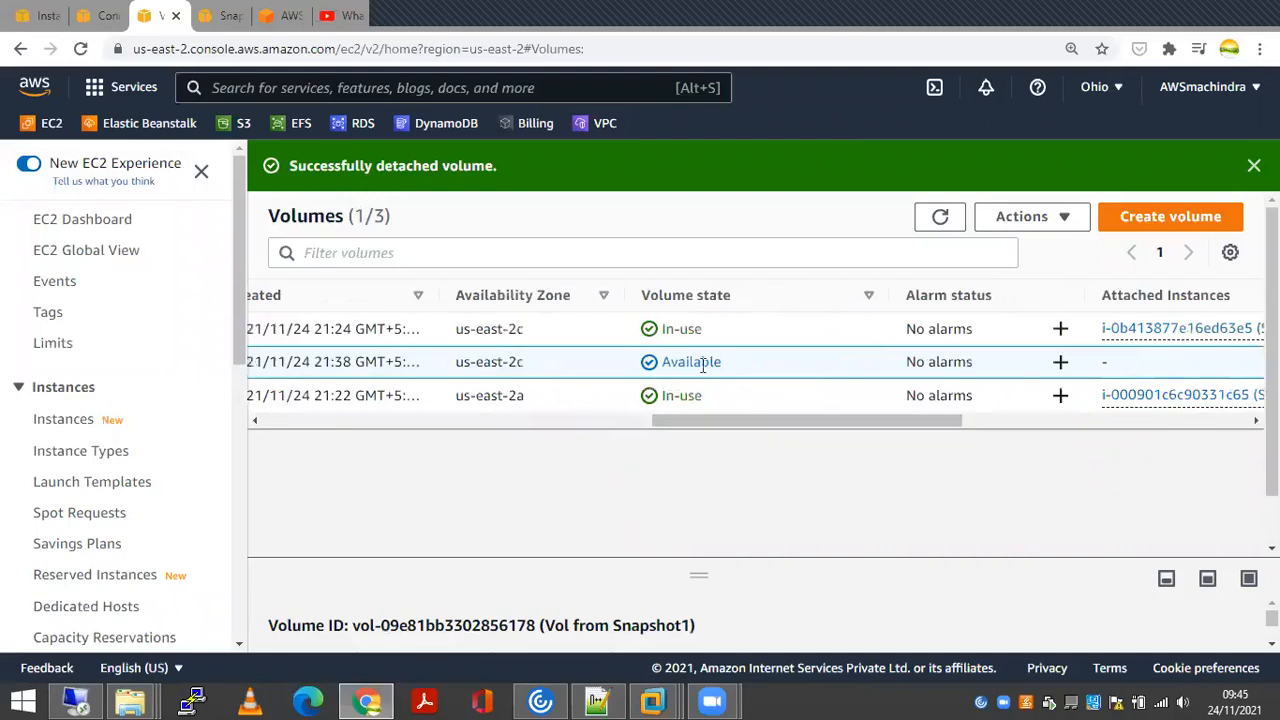
pyautogui.click(1048, 218)
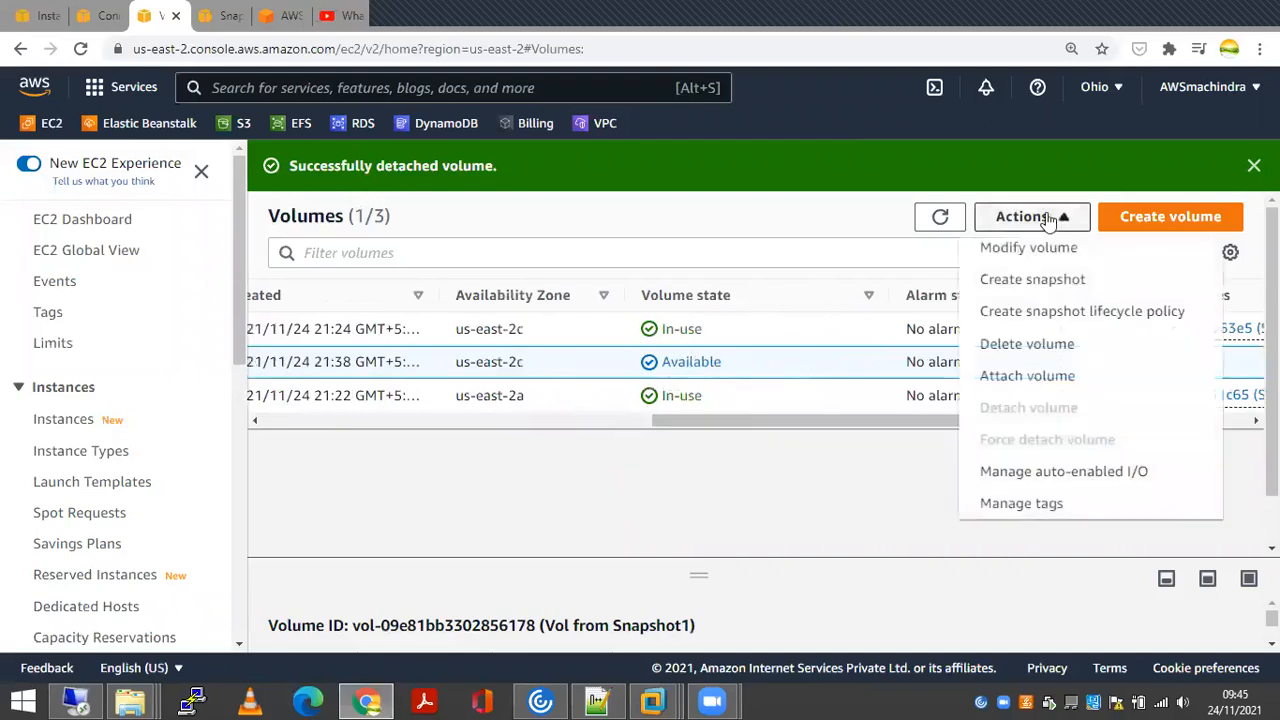
pyautogui.click(1035, 345)
pyautogui.click(1006, 495)
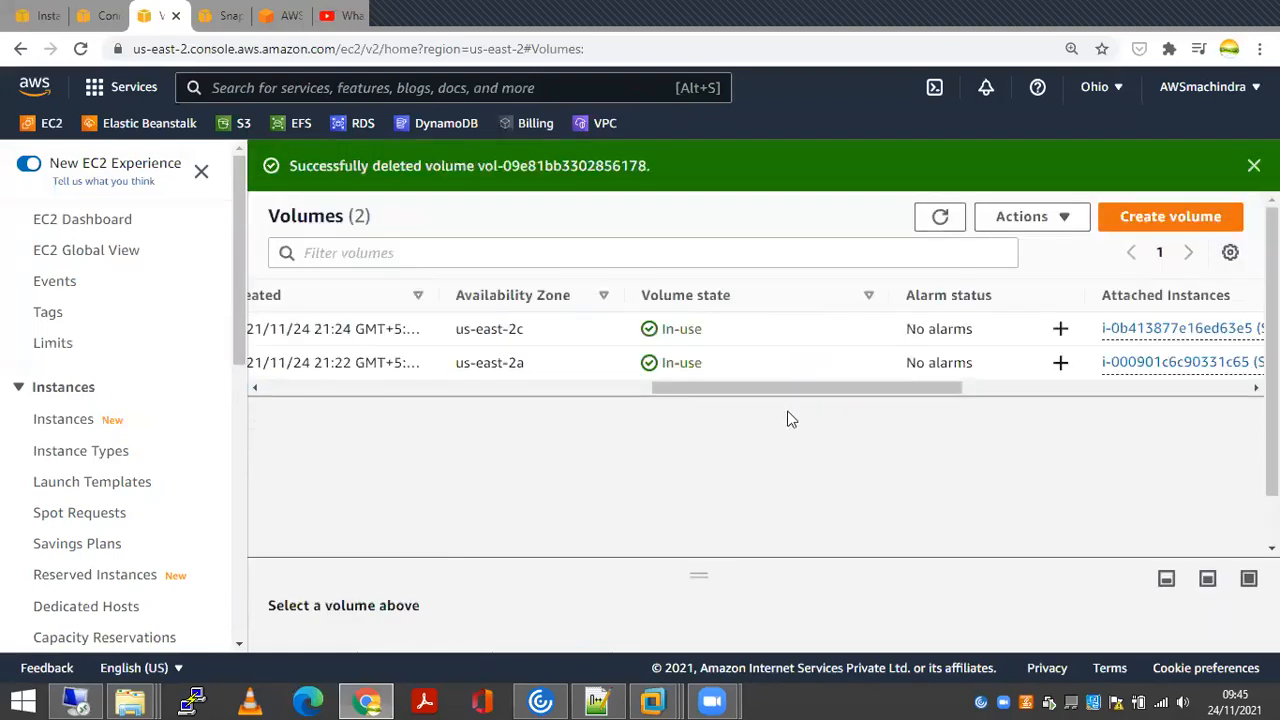
pyautogui.moveTo(789, 391); pyautogui.dragTo(383, 400)
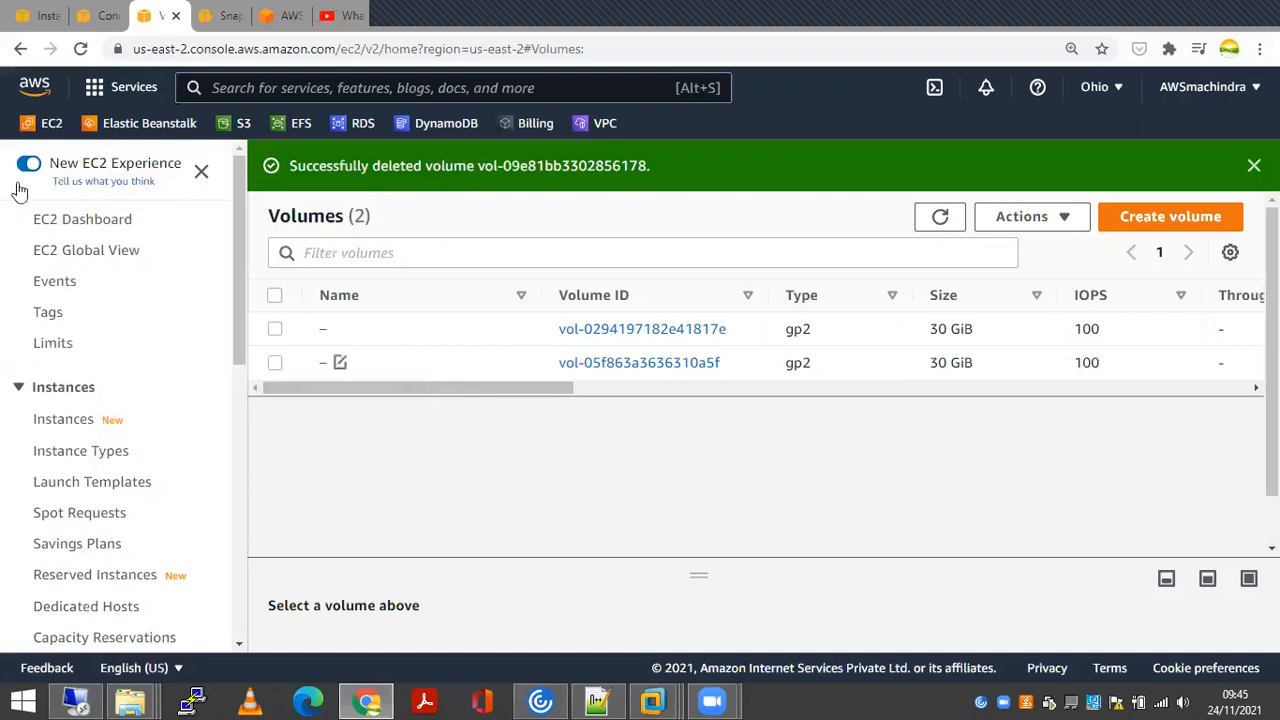
# Terminate both running instances, Server1 and Server2, after reviewing the EBS volume cleanup details
pyautogui.click(45, 15)
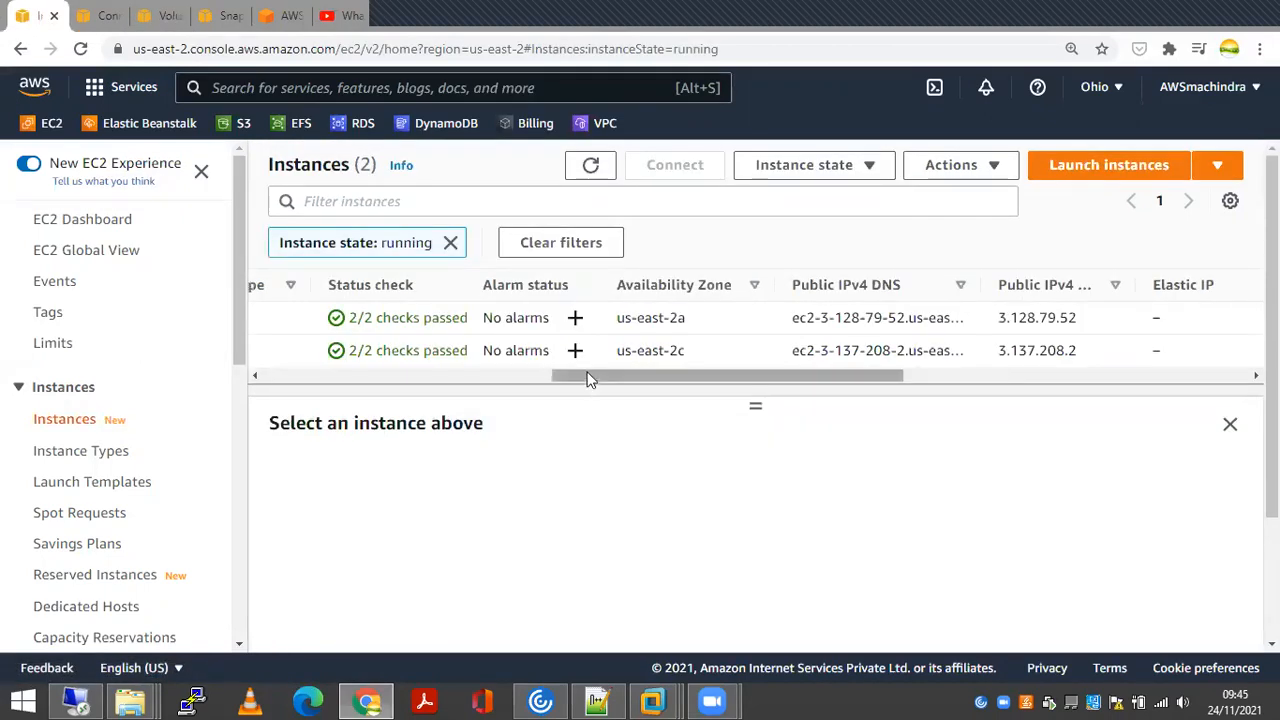
pyautogui.moveTo(590, 380); pyautogui.dragTo(184, 377)
pyautogui.click(275, 317)
pyautogui.click(276, 351)
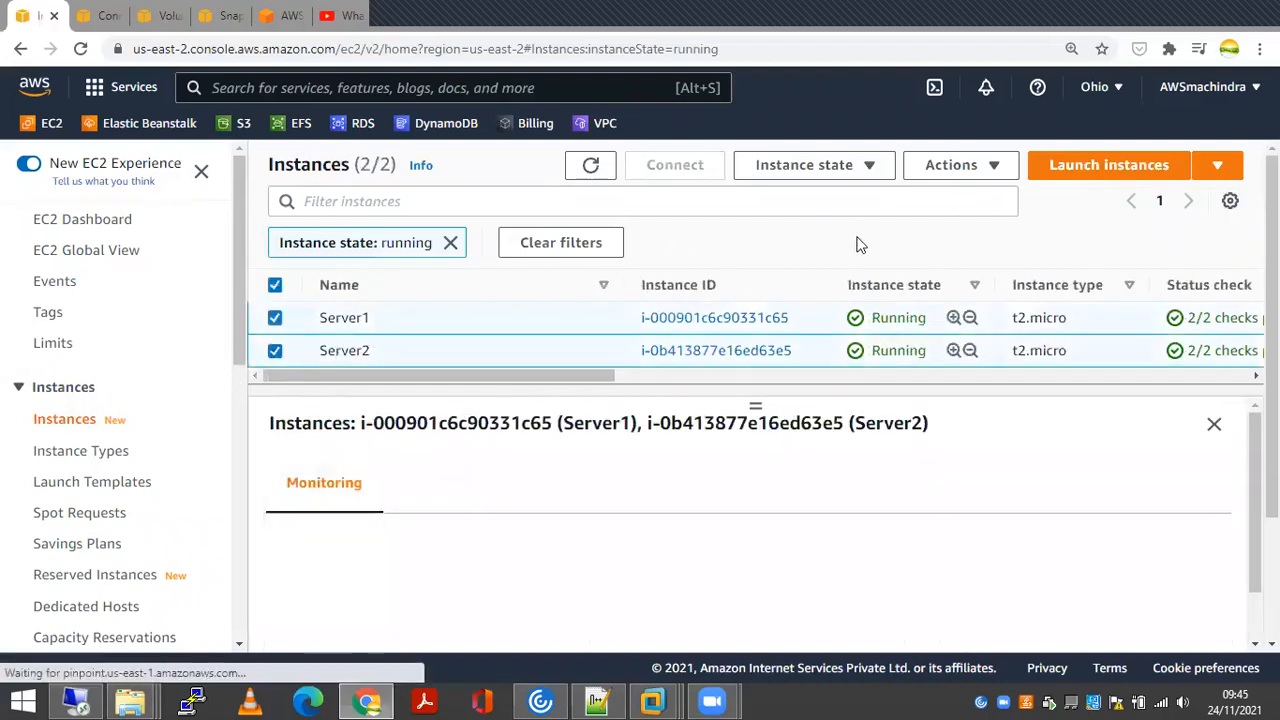
pyautogui.click(860, 170)
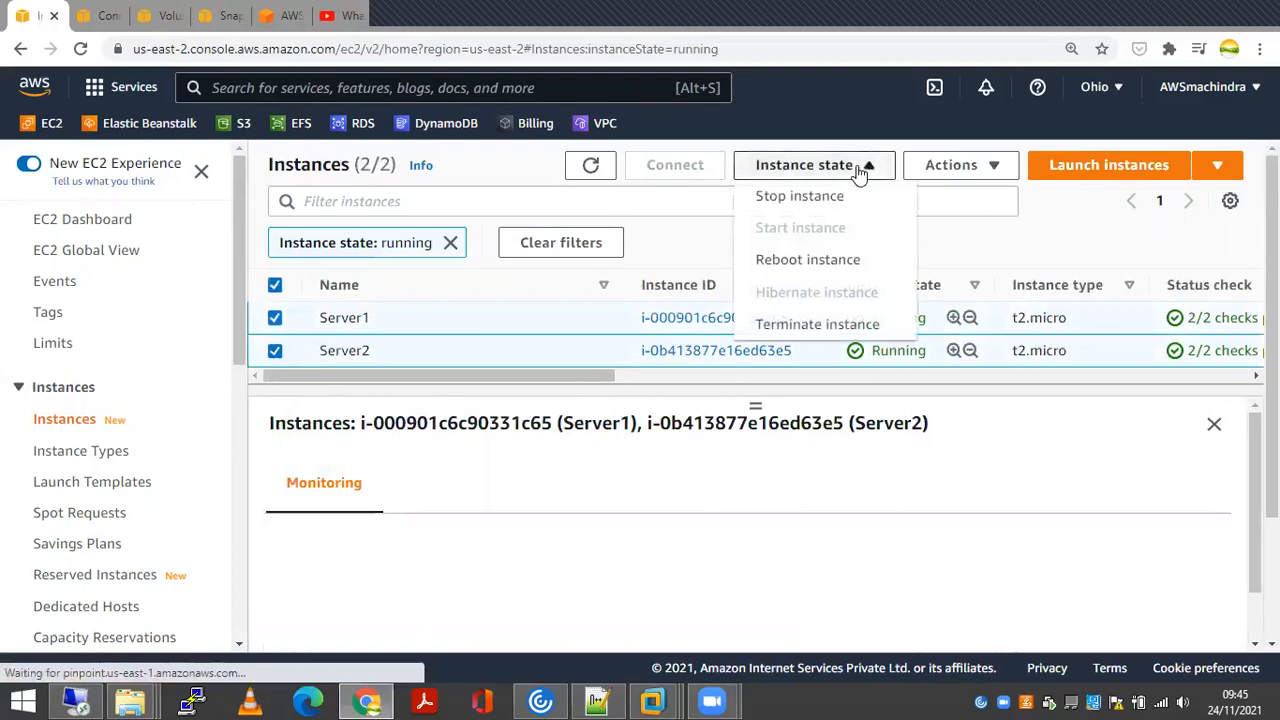
pyautogui.click(820, 324)
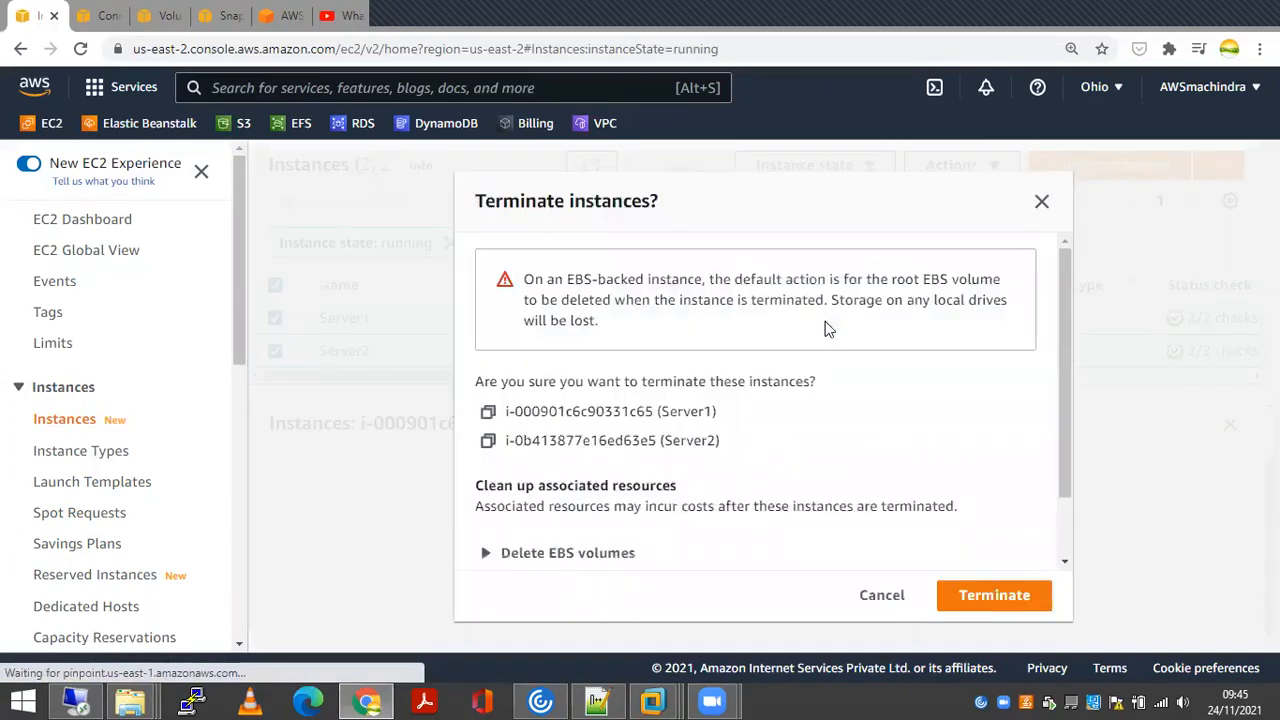
pyautogui.scroll(-1, 686, 467)
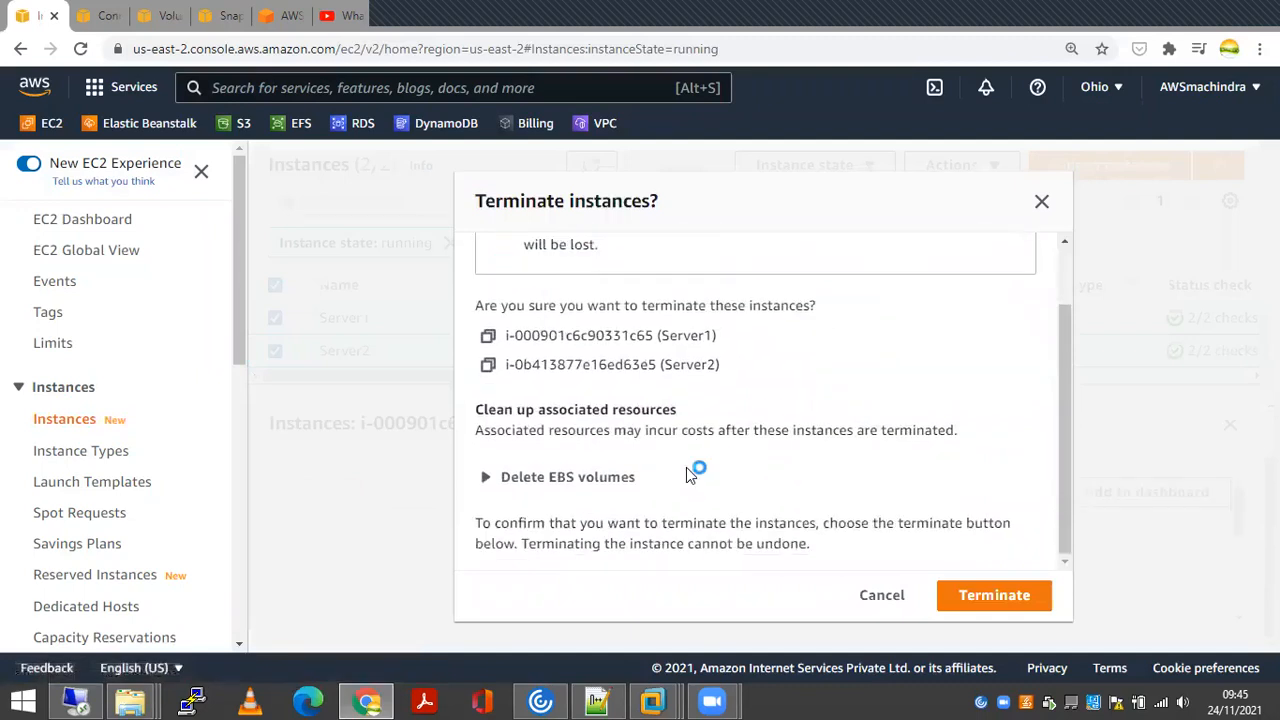
pyautogui.click(484, 478)
pyautogui.scroll(-2, 550, 420)
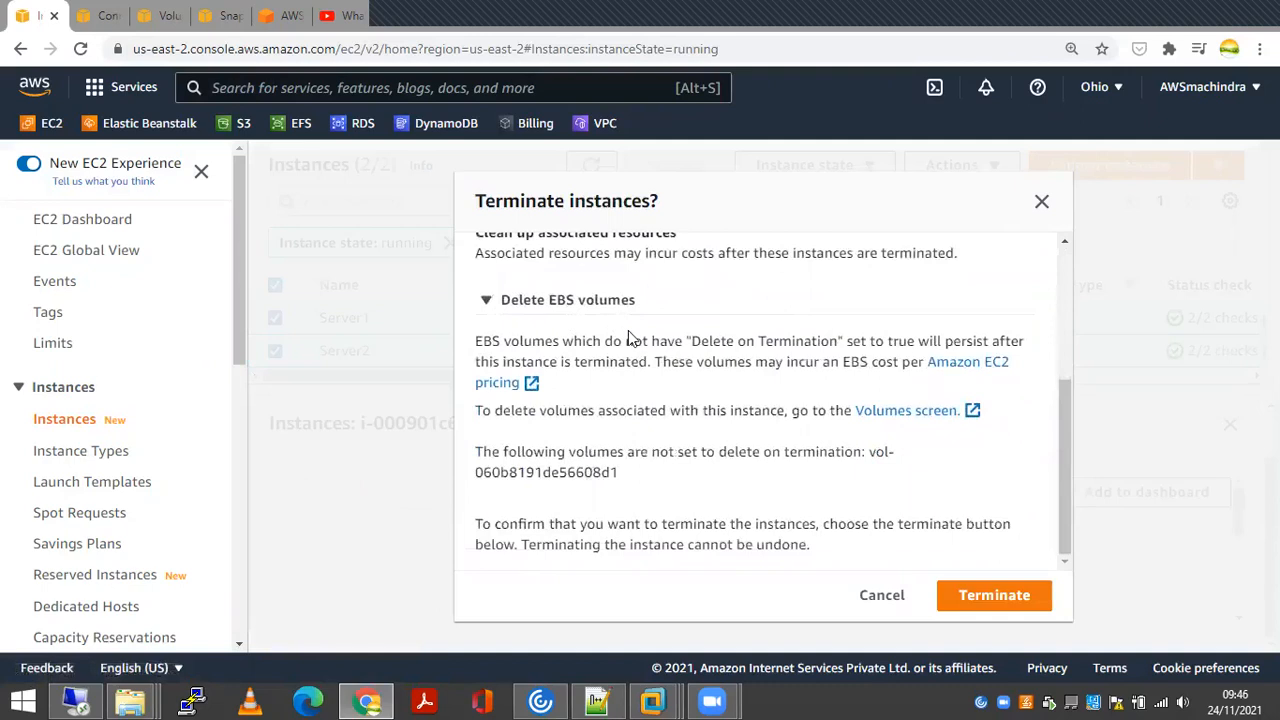
pyautogui.click(488, 303)
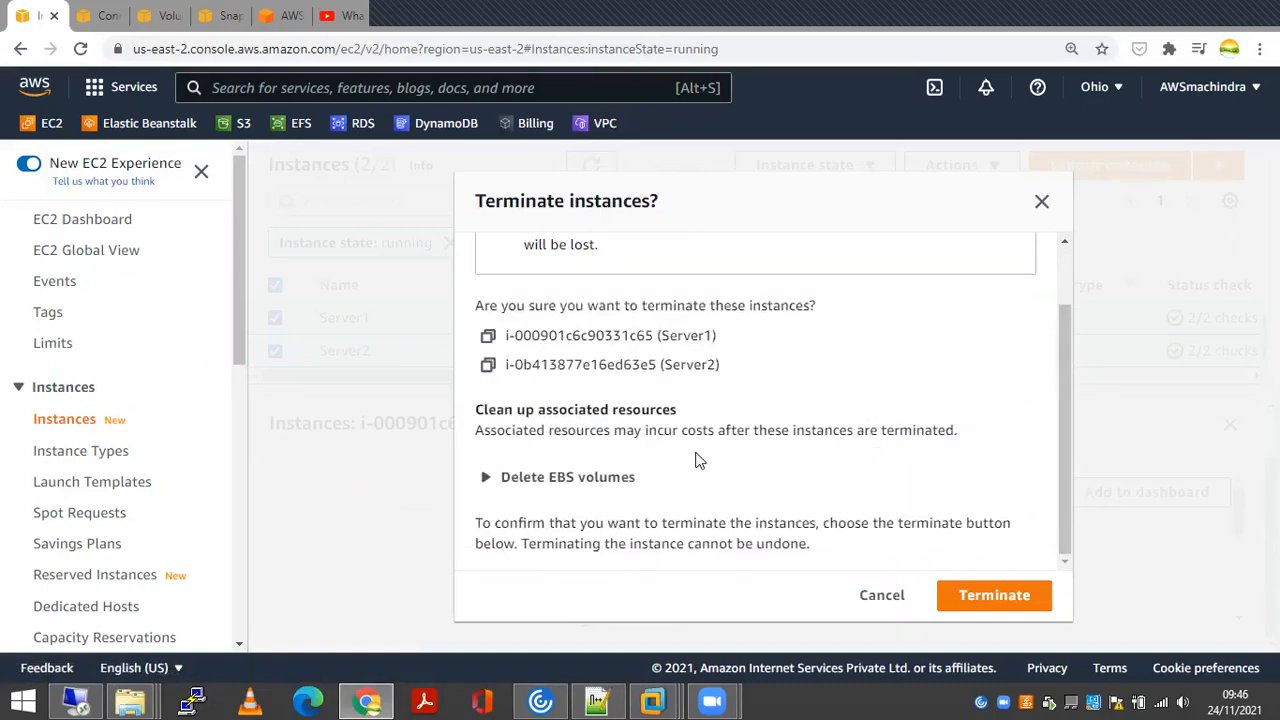
pyautogui.scroll(1, 710, 462)
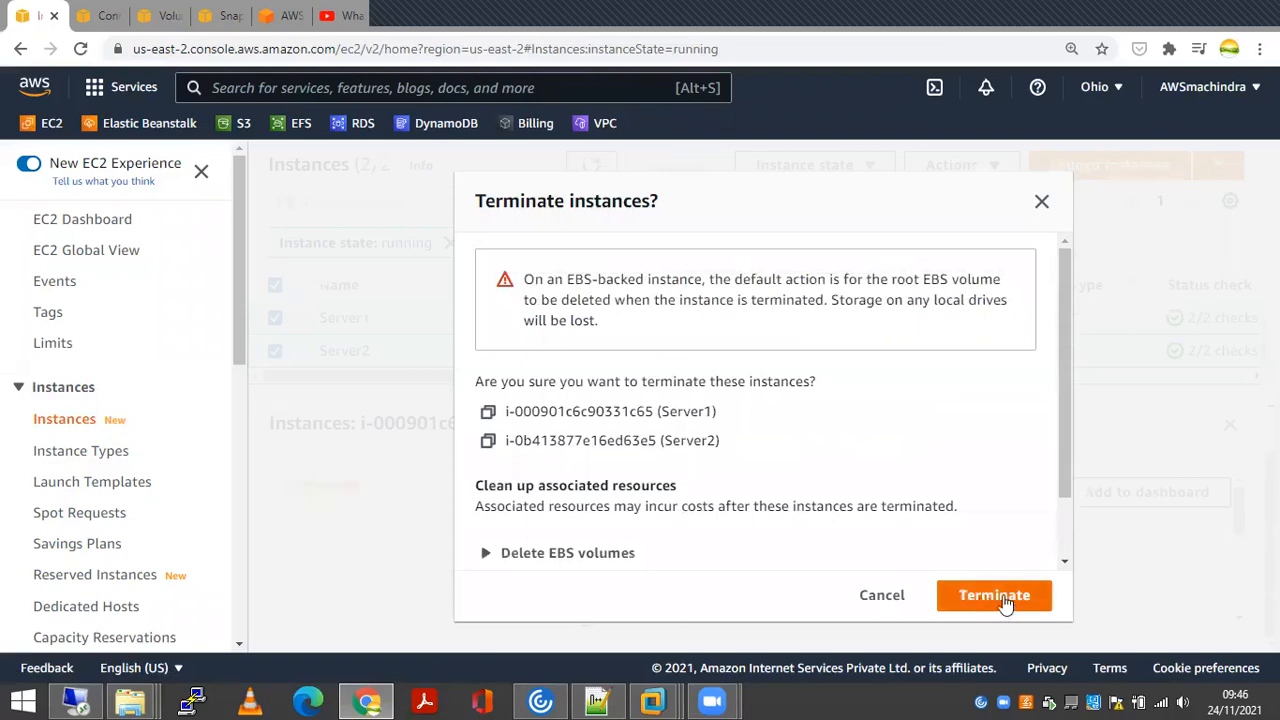
pyautogui.click(994, 596)
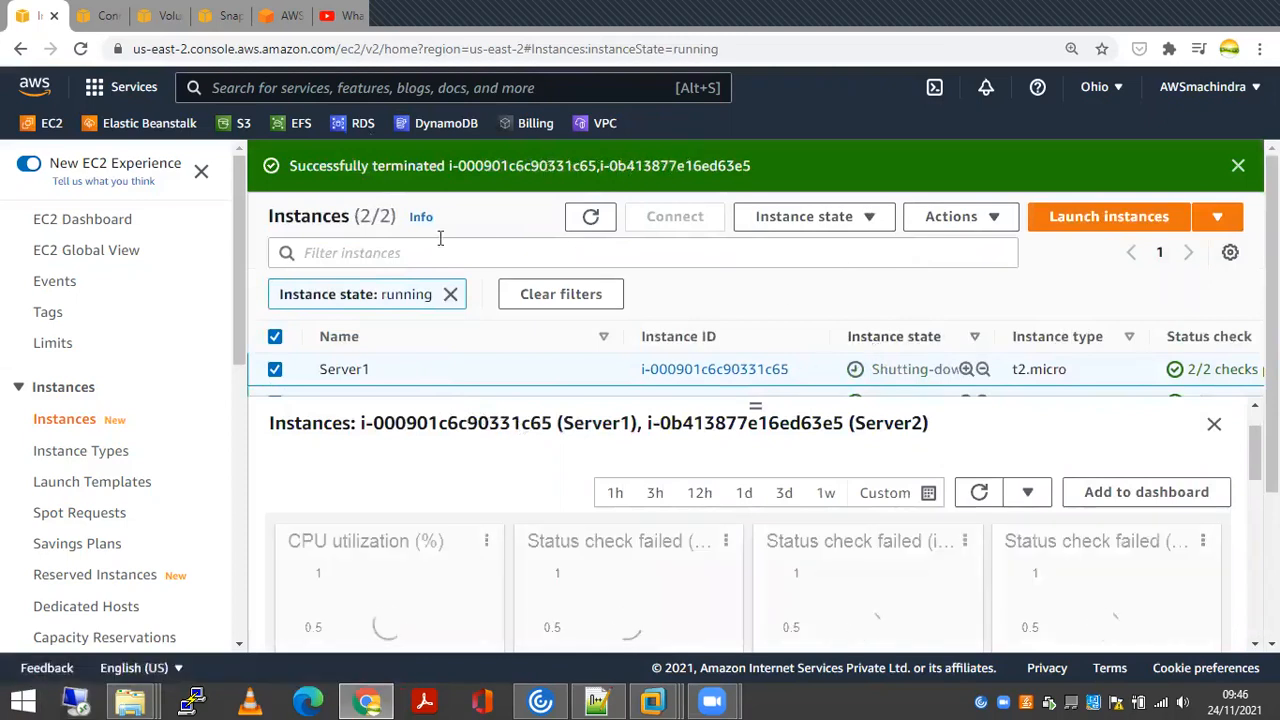
# Refresh the instances list and check for instances that are still running
pyautogui.click(590, 218)
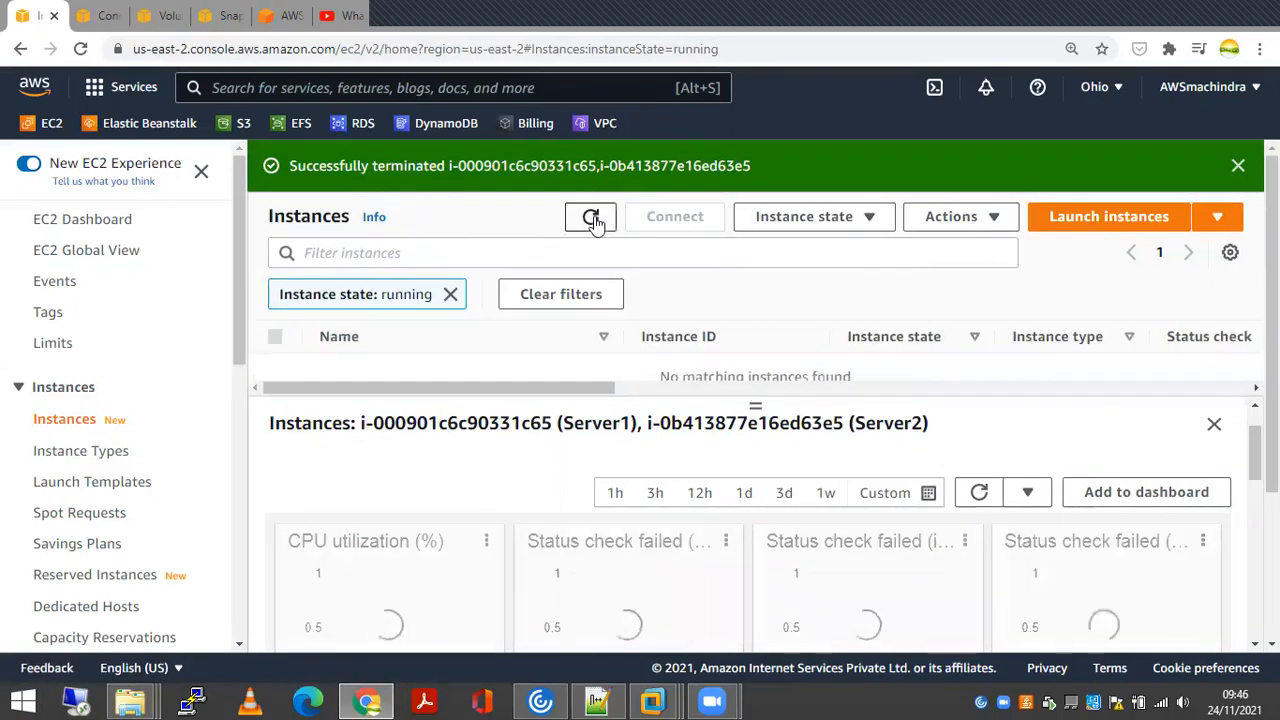
pyautogui.scroll(-1, 500, 357)
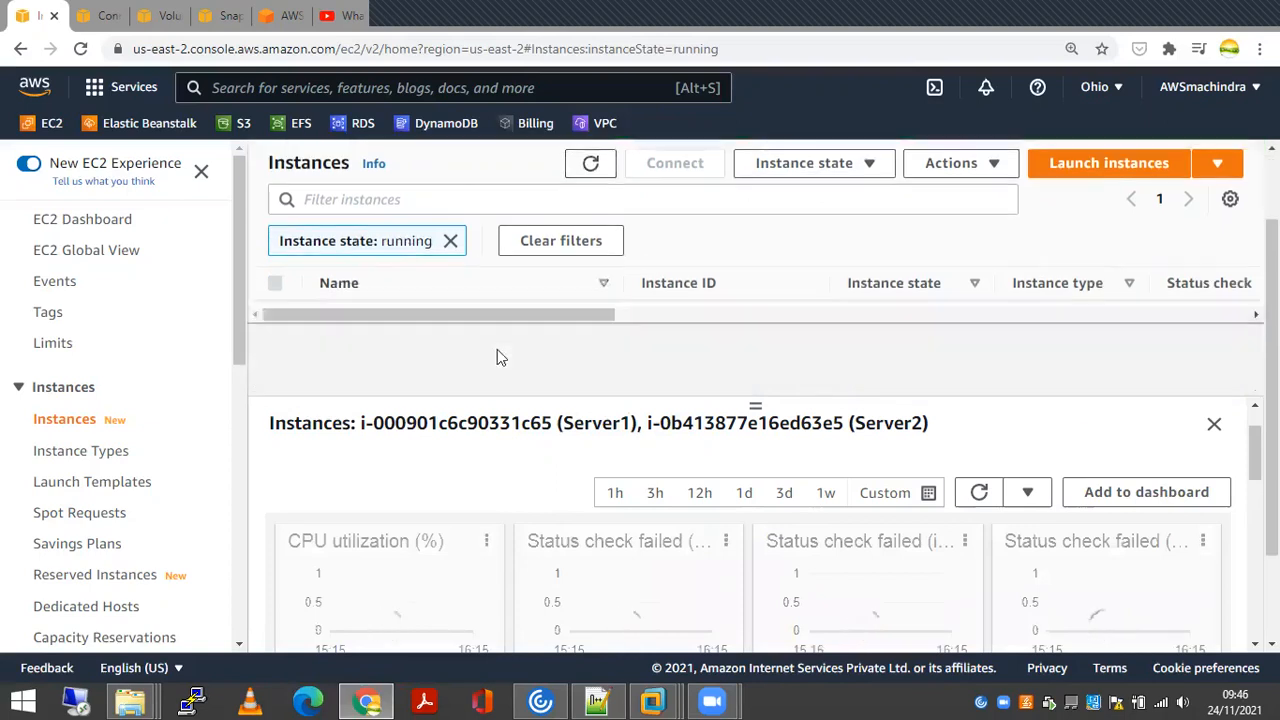
pyautogui.scroll(-1, 500, 357)
pyautogui.scroll(-1, 569, 329)
pyautogui.scroll(3, 569, 329)
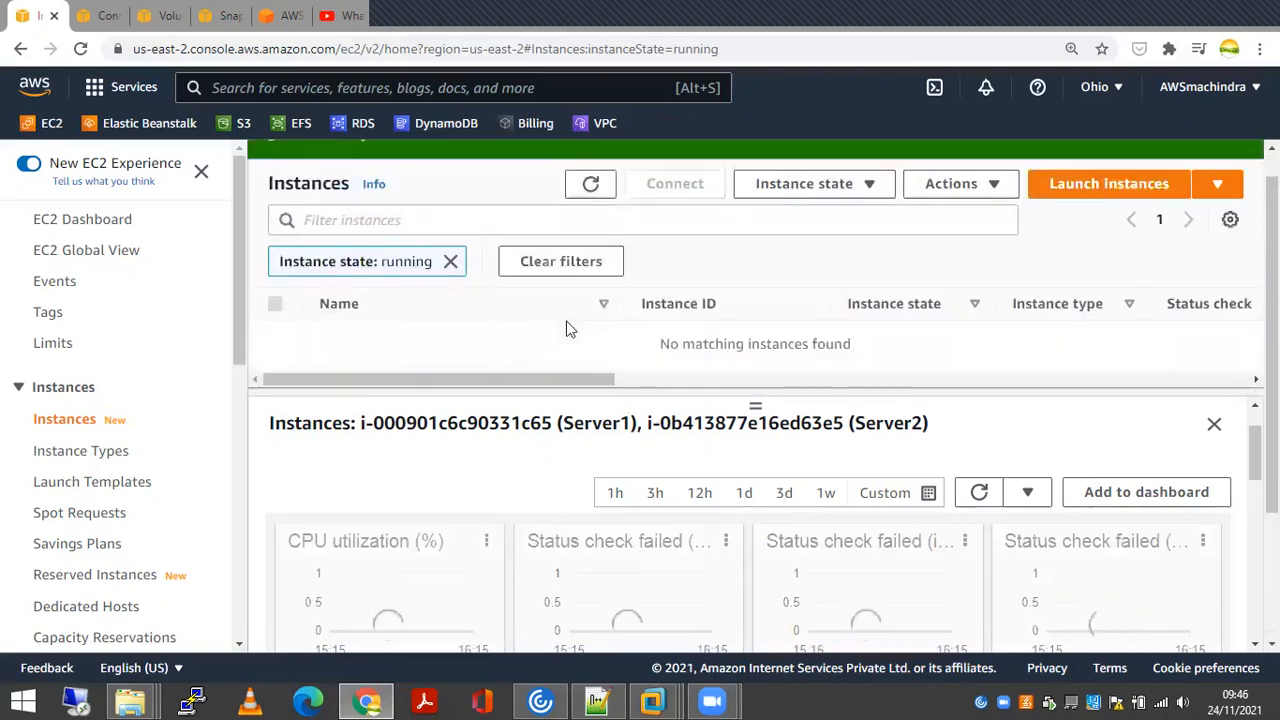
pyautogui.scroll(1, 569, 329)
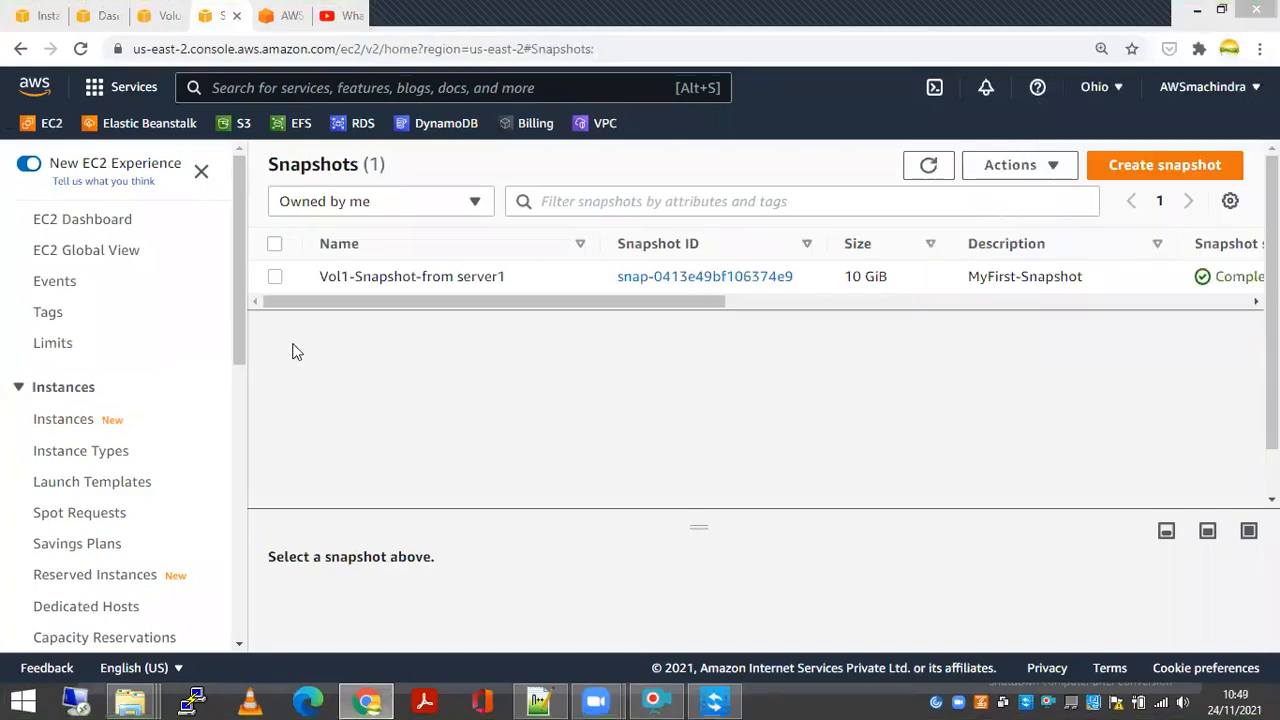
# Delete the snapshot Vol1-Snapshot-from server1 and confirm the deletion
pyautogui.click(277, 279)
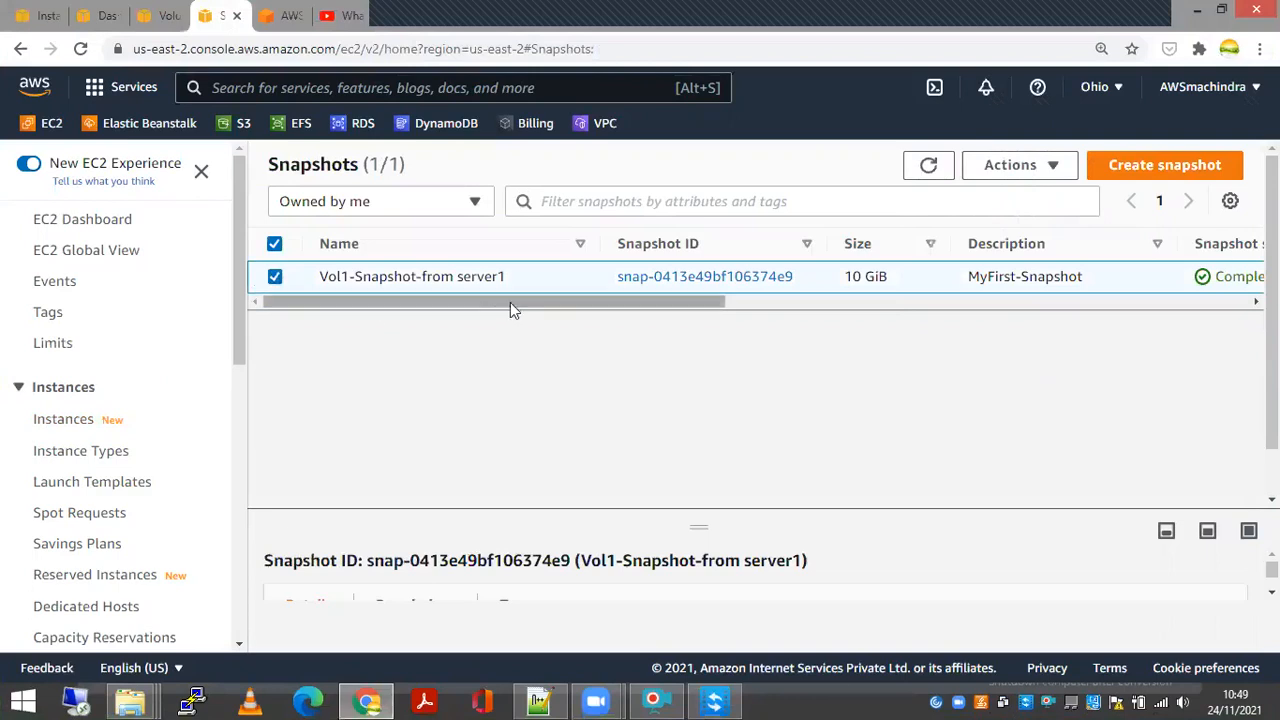
pyautogui.click(1042, 168)
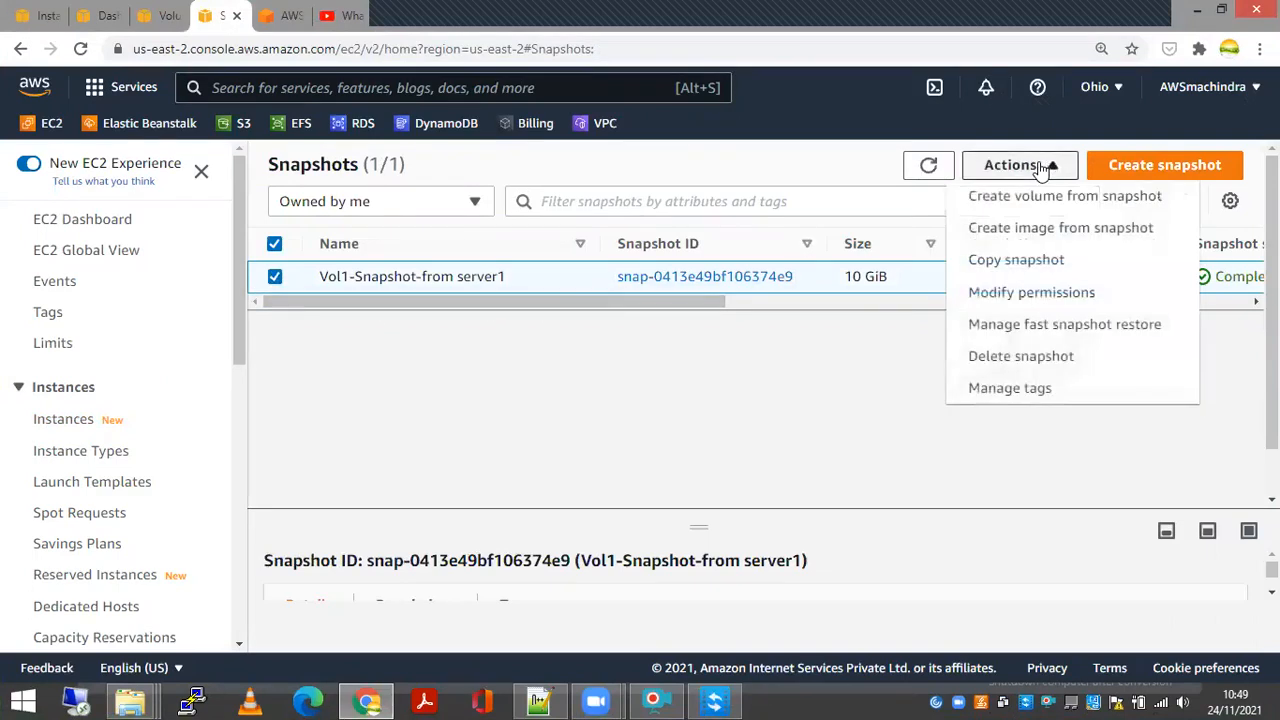
pyautogui.click(1025, 362)
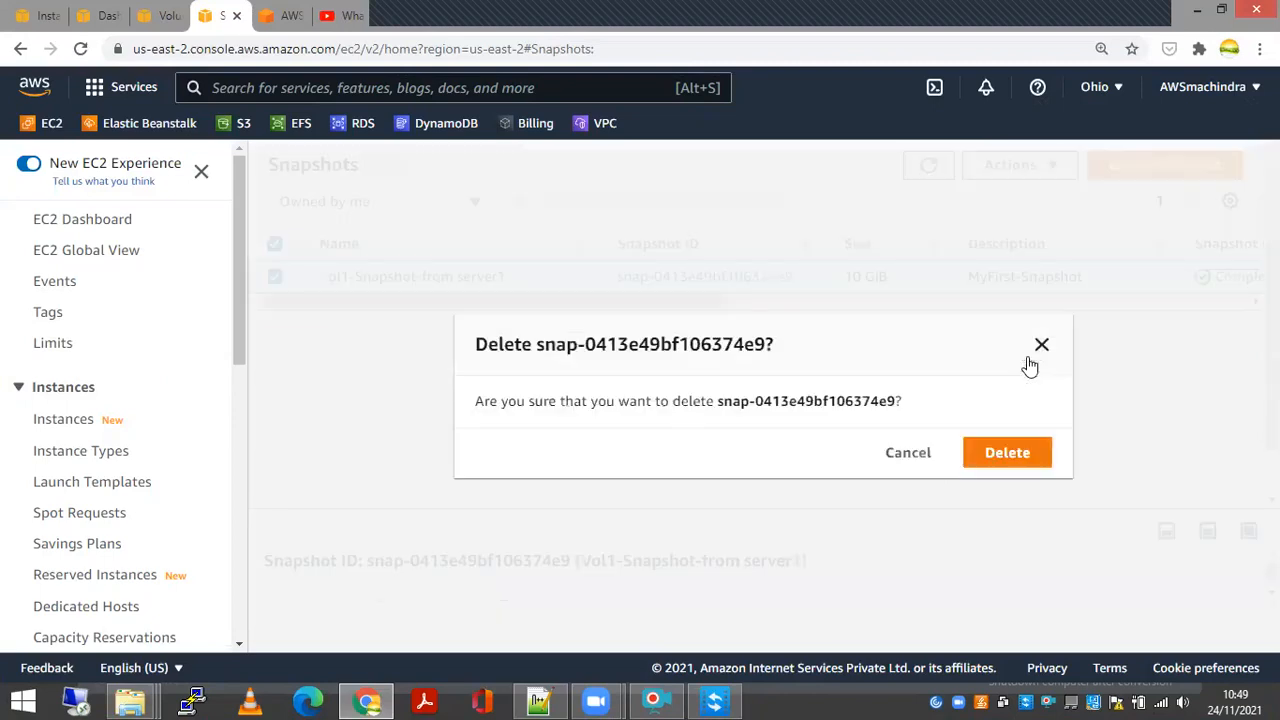
pyautogui.click(1008, 455)
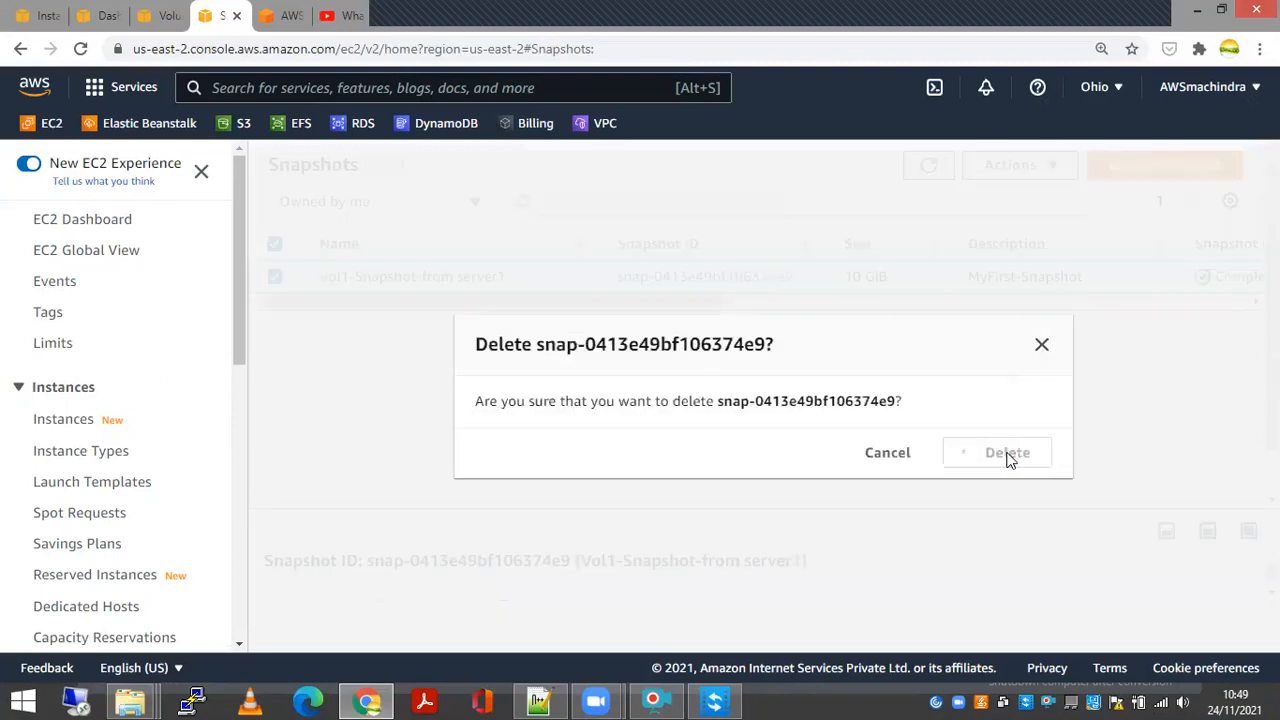